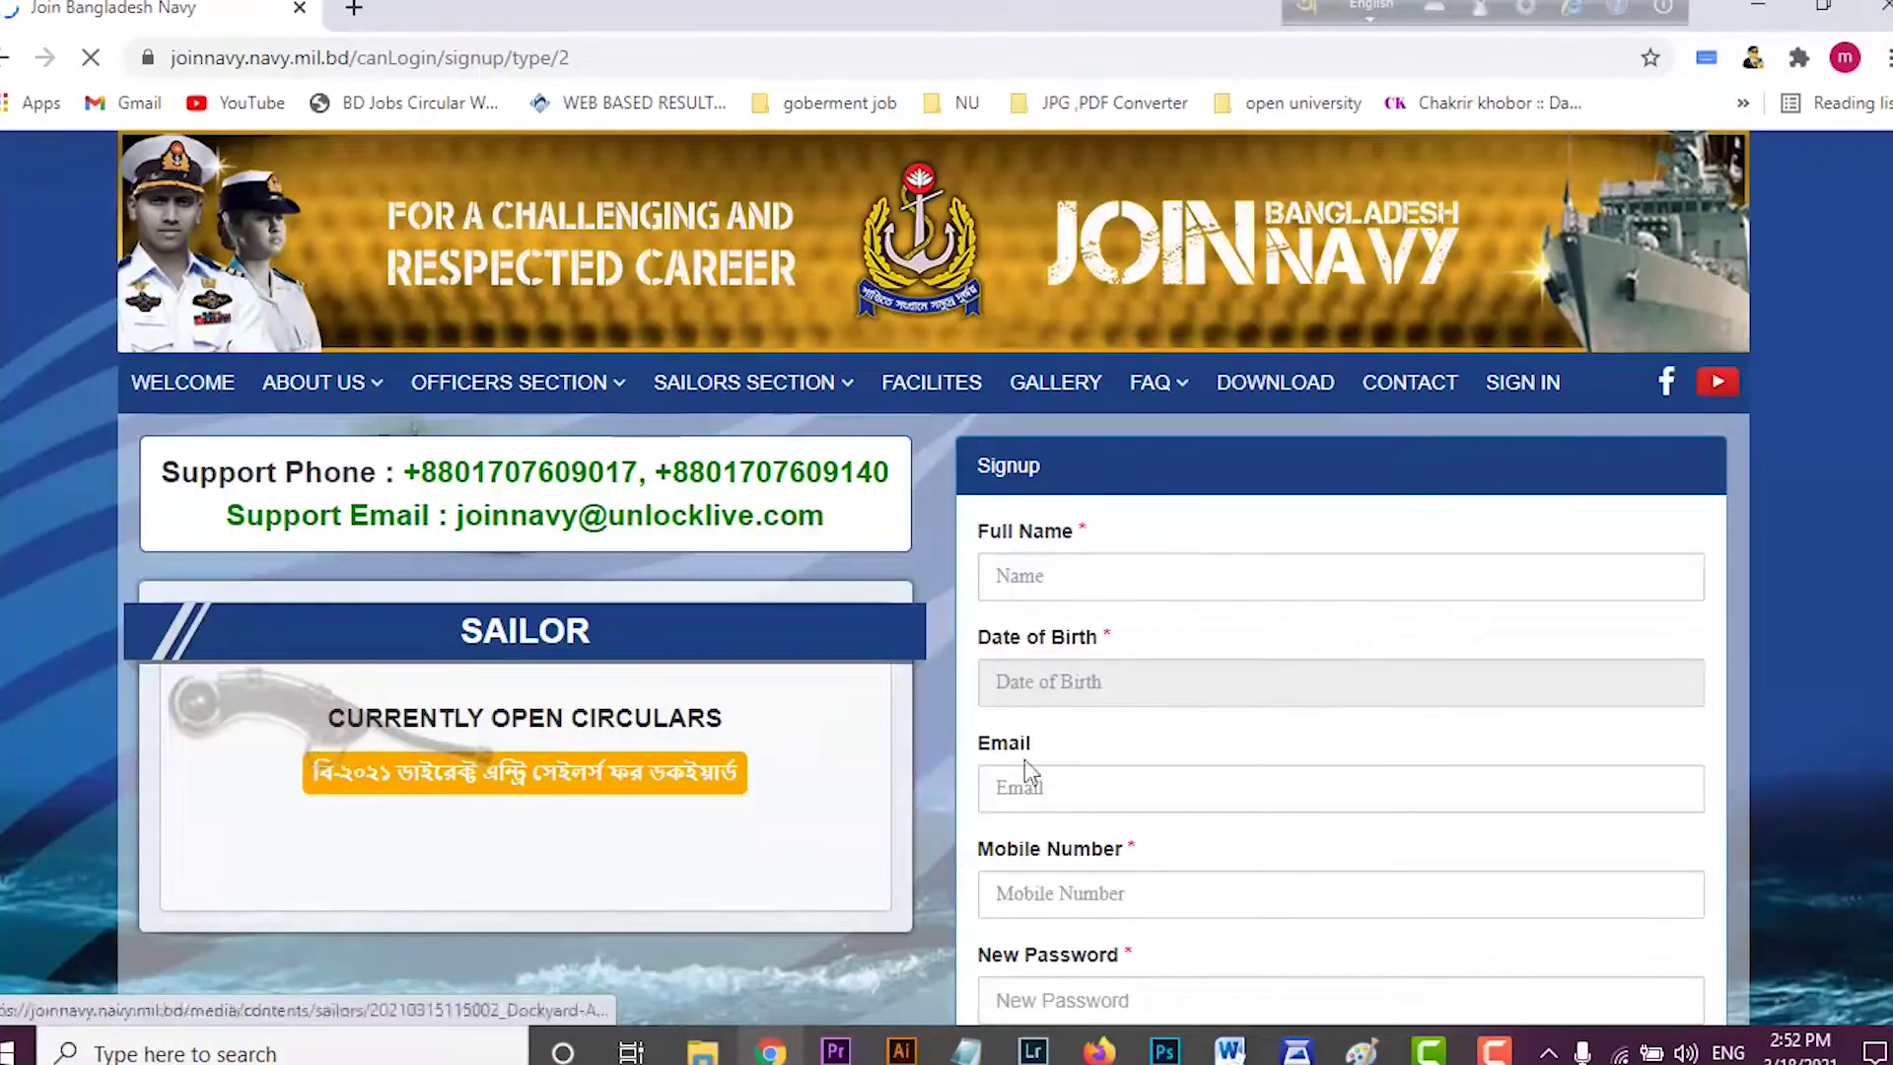
# Step: Fill in the full name from the browser's saved suggestion
pyautogui.scroll(-2, 850, 759)
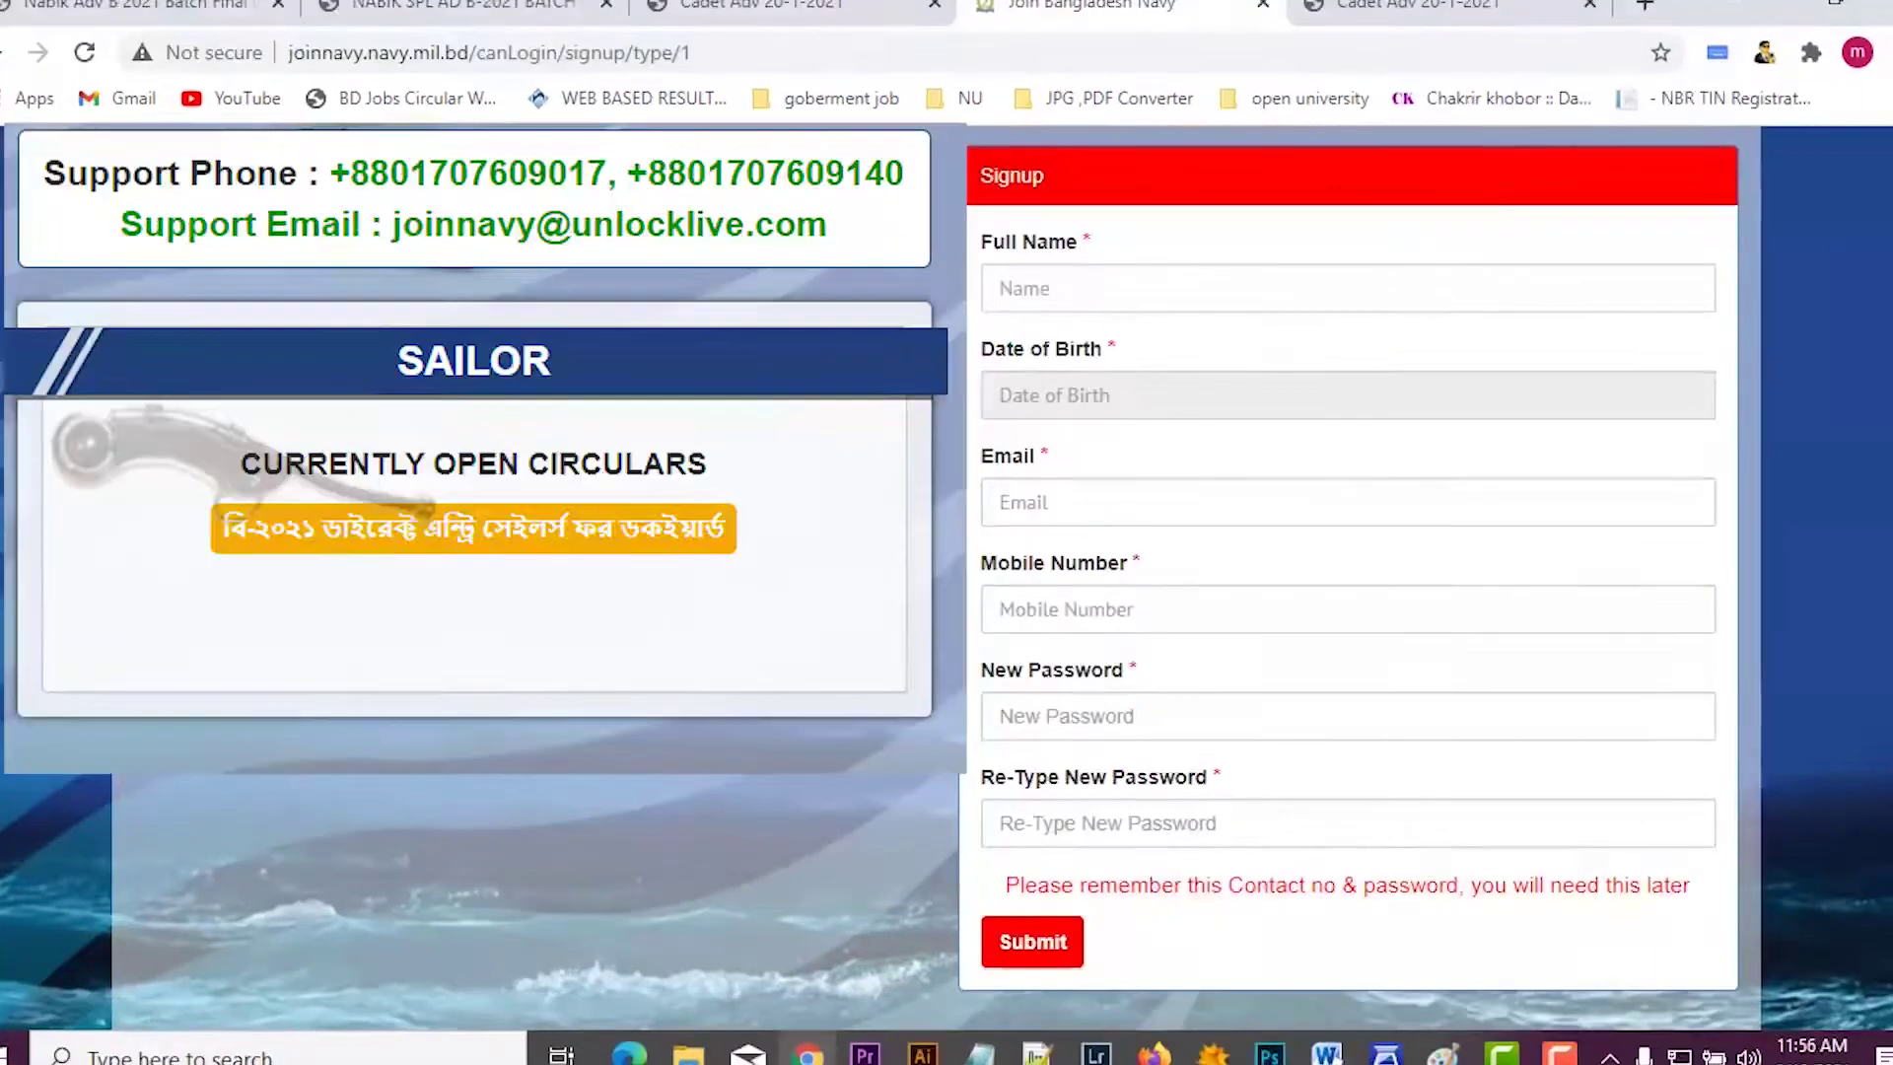
pyautogui.scroll(1, 1350, 592)
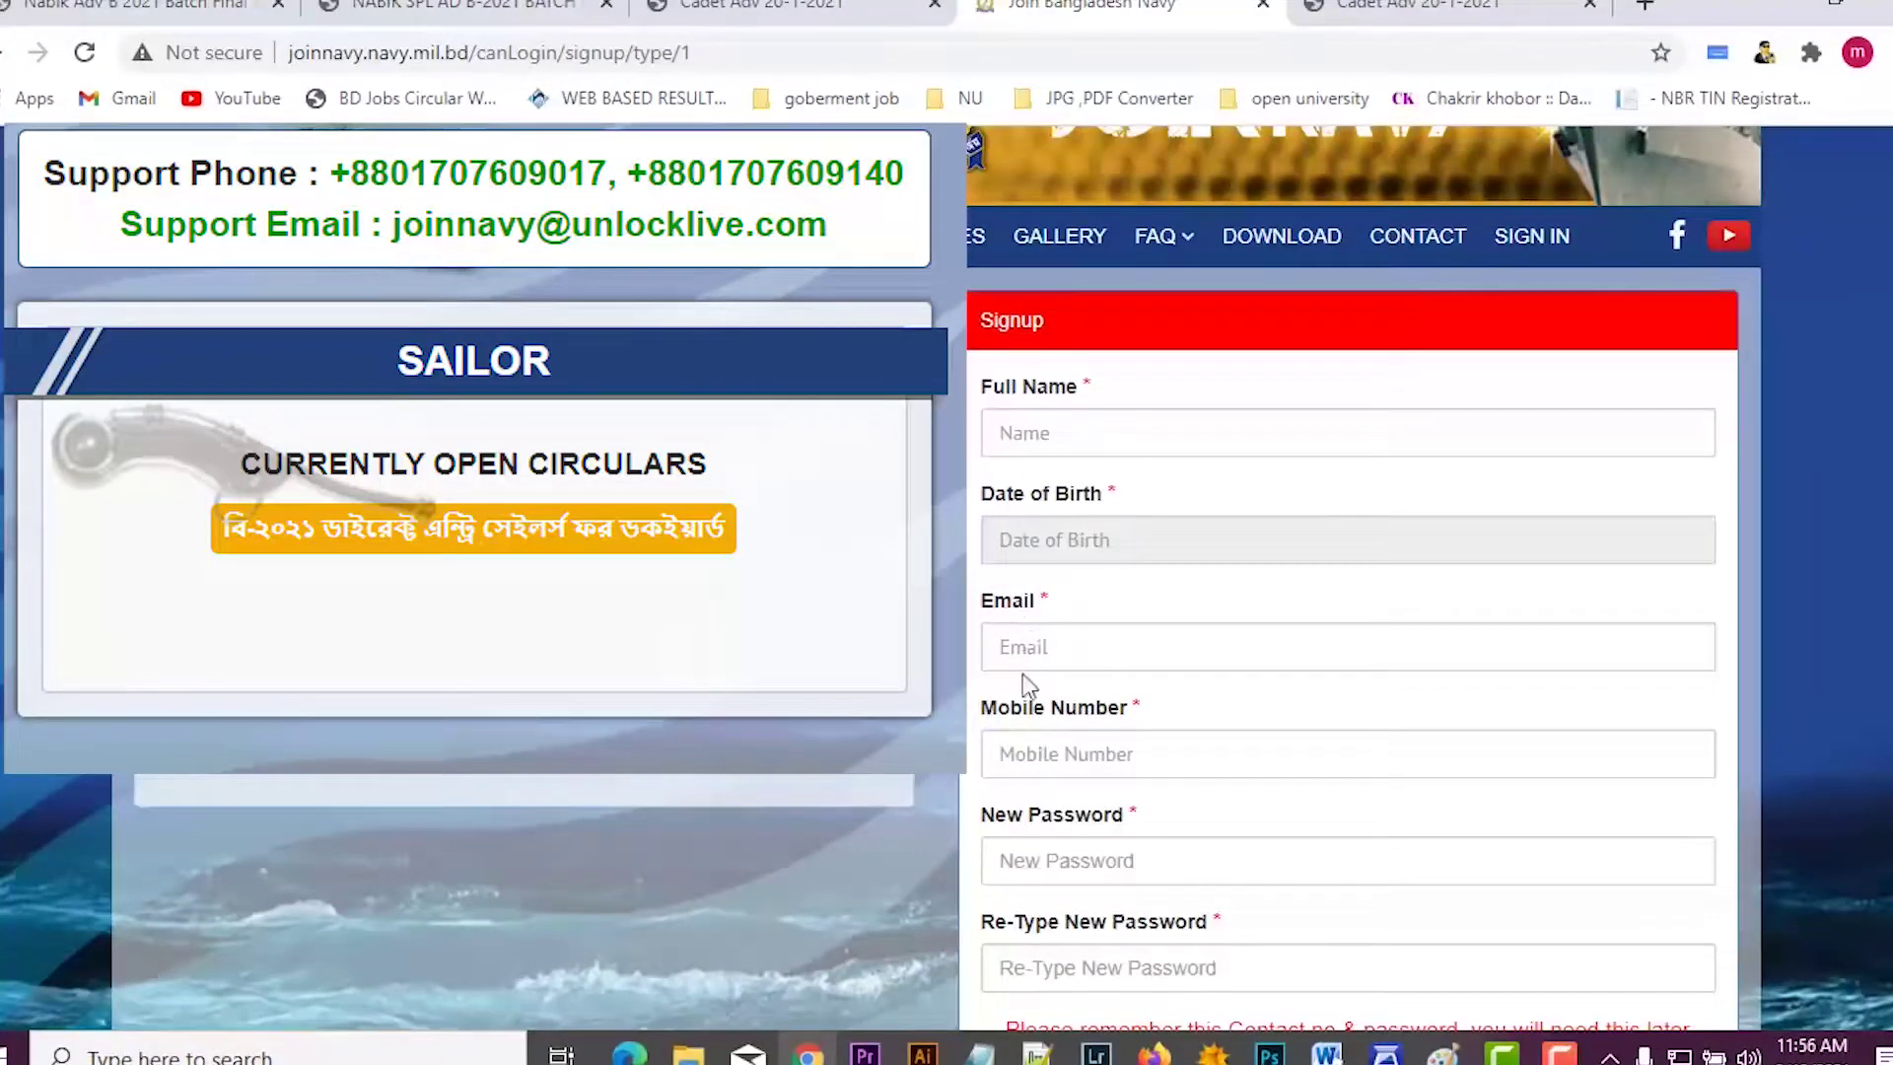
pyautogui.scroll(-2, 1022, 677)
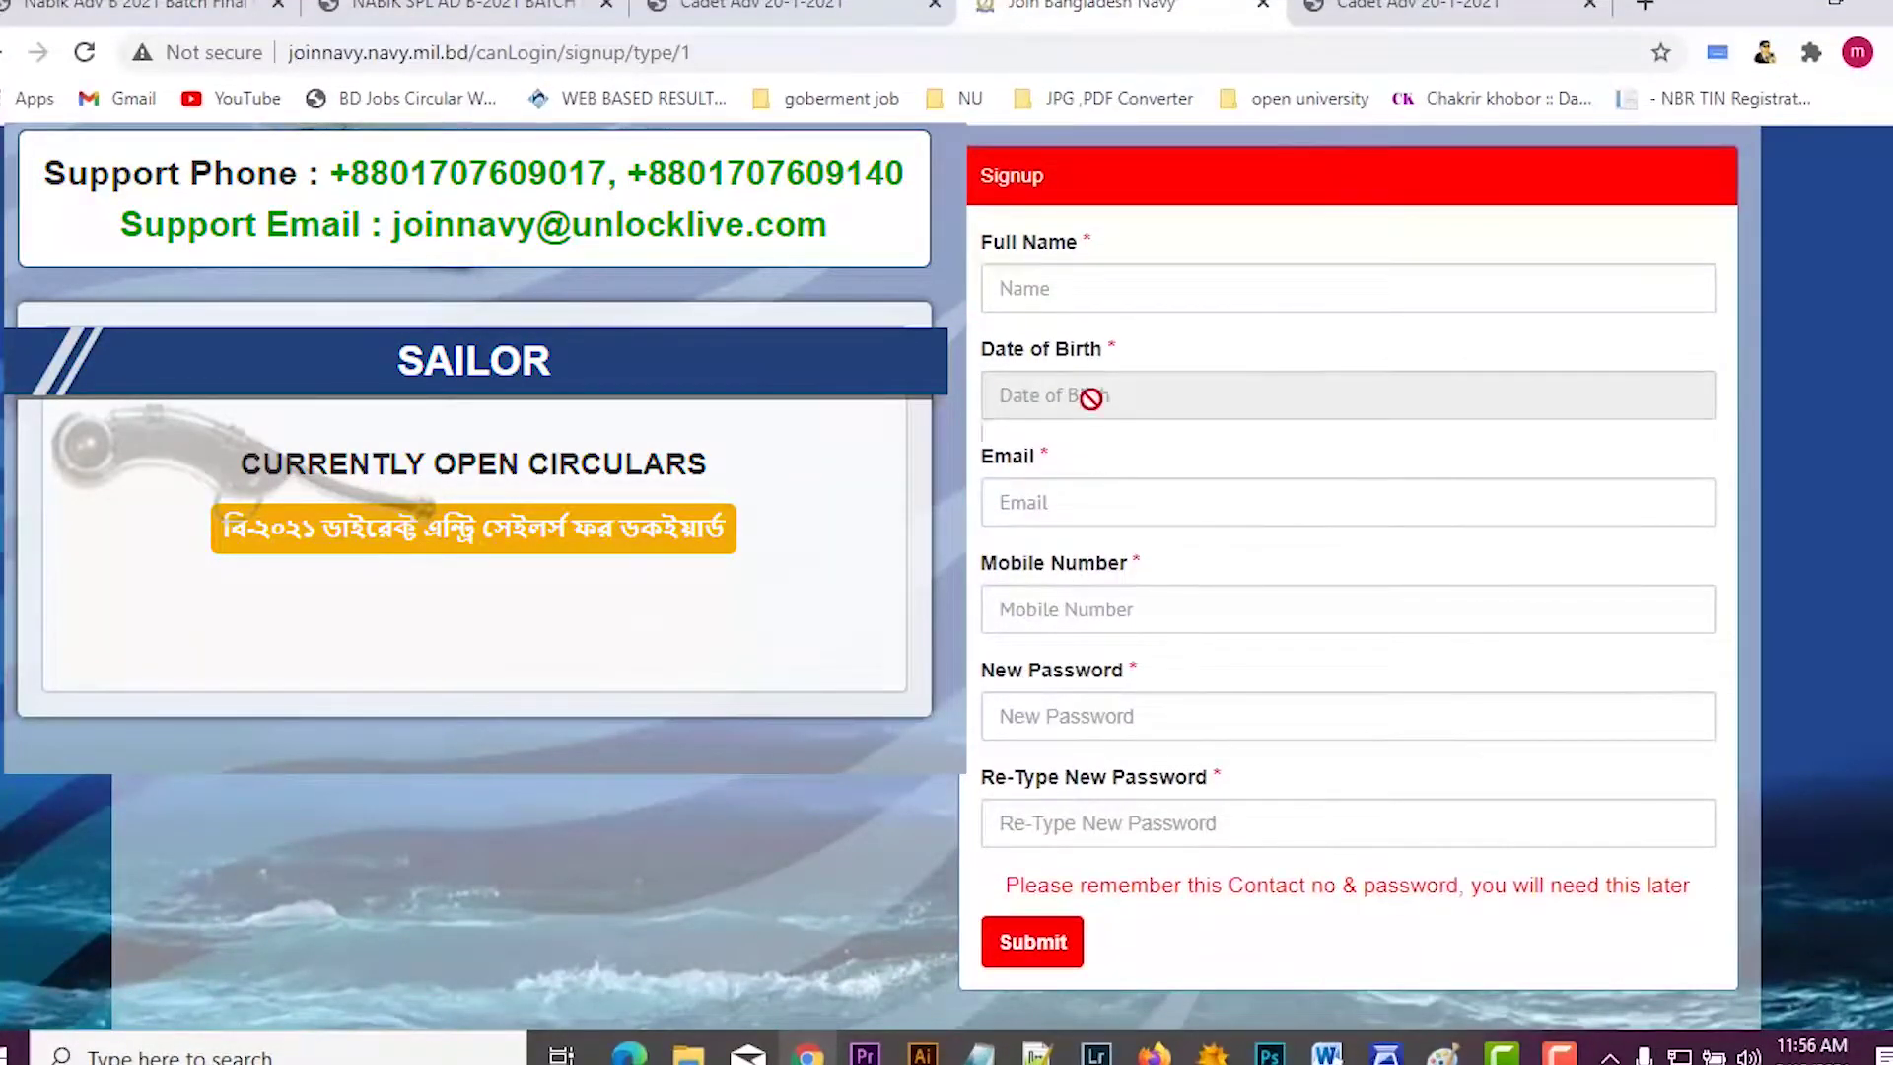
pyautogui.click(1449, 498)
pyautogui.click(1341, 581)
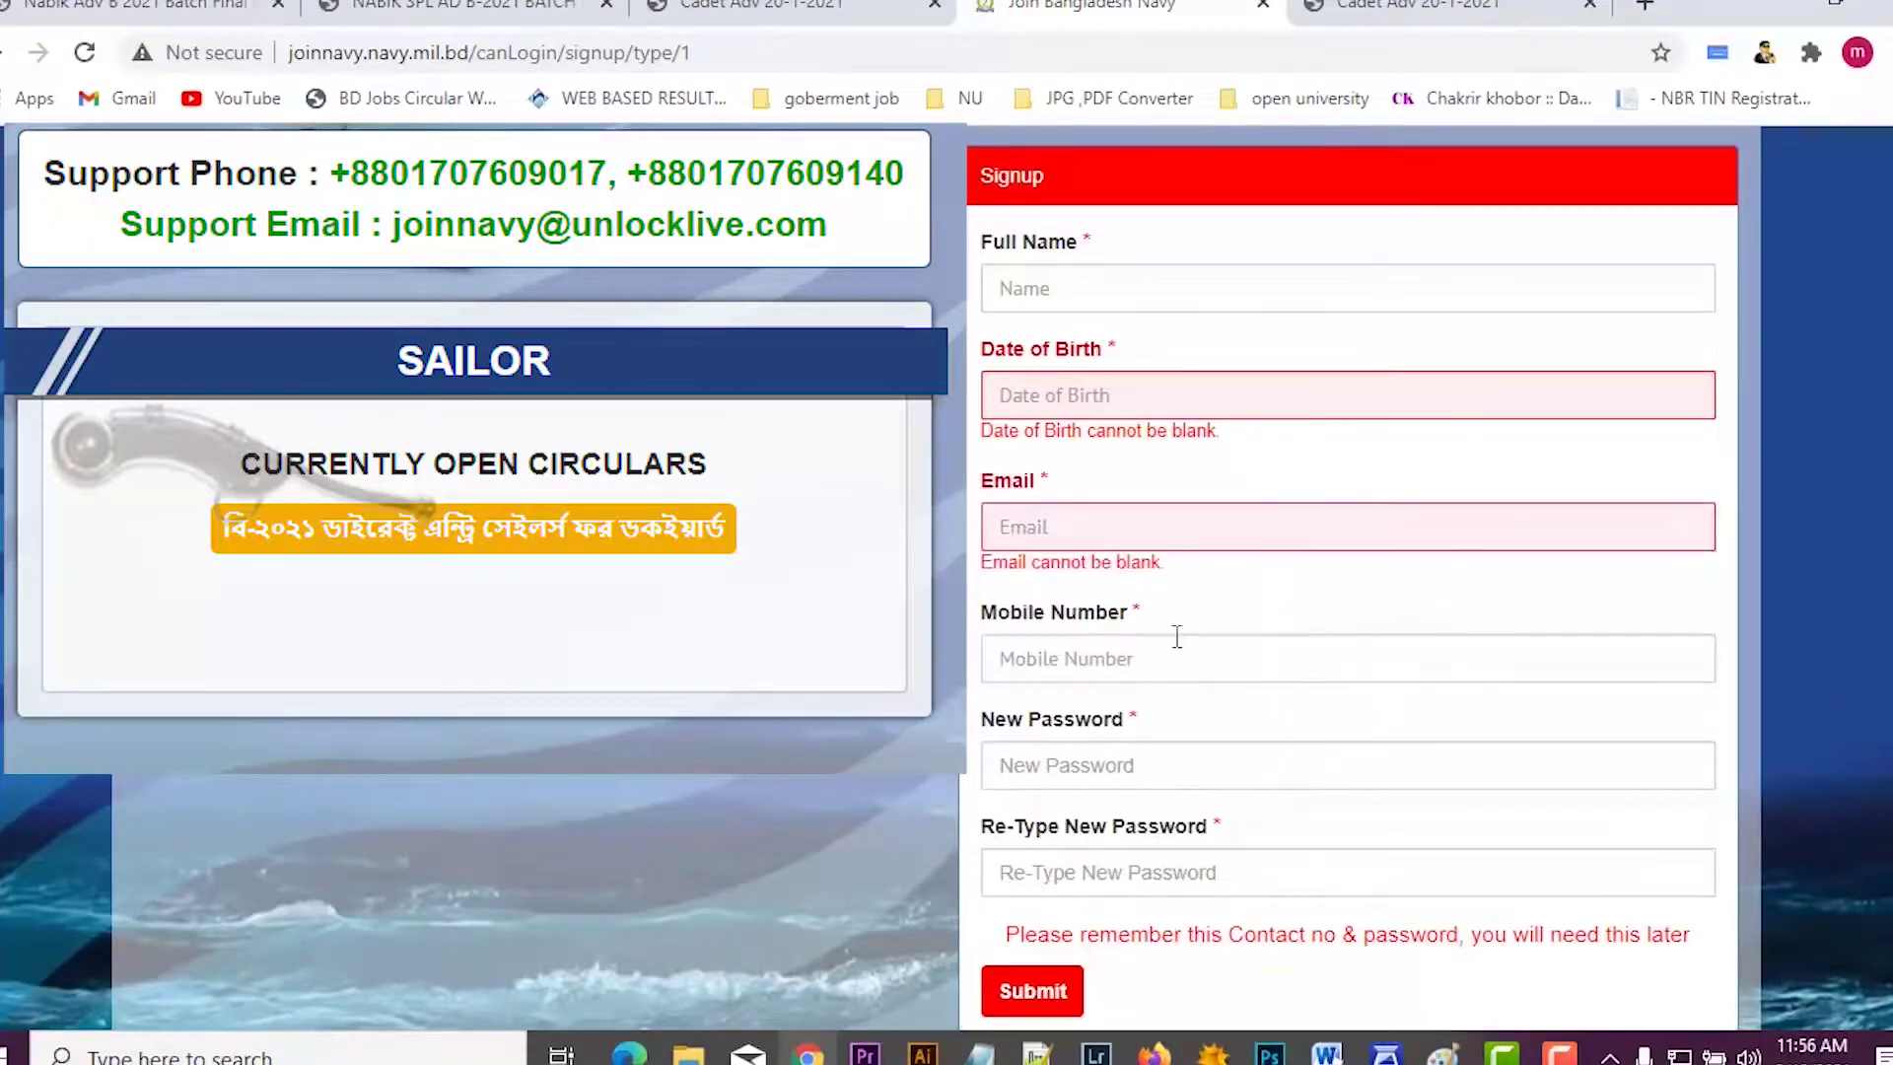
pyautogui.scroll(-2, 1143, 690)
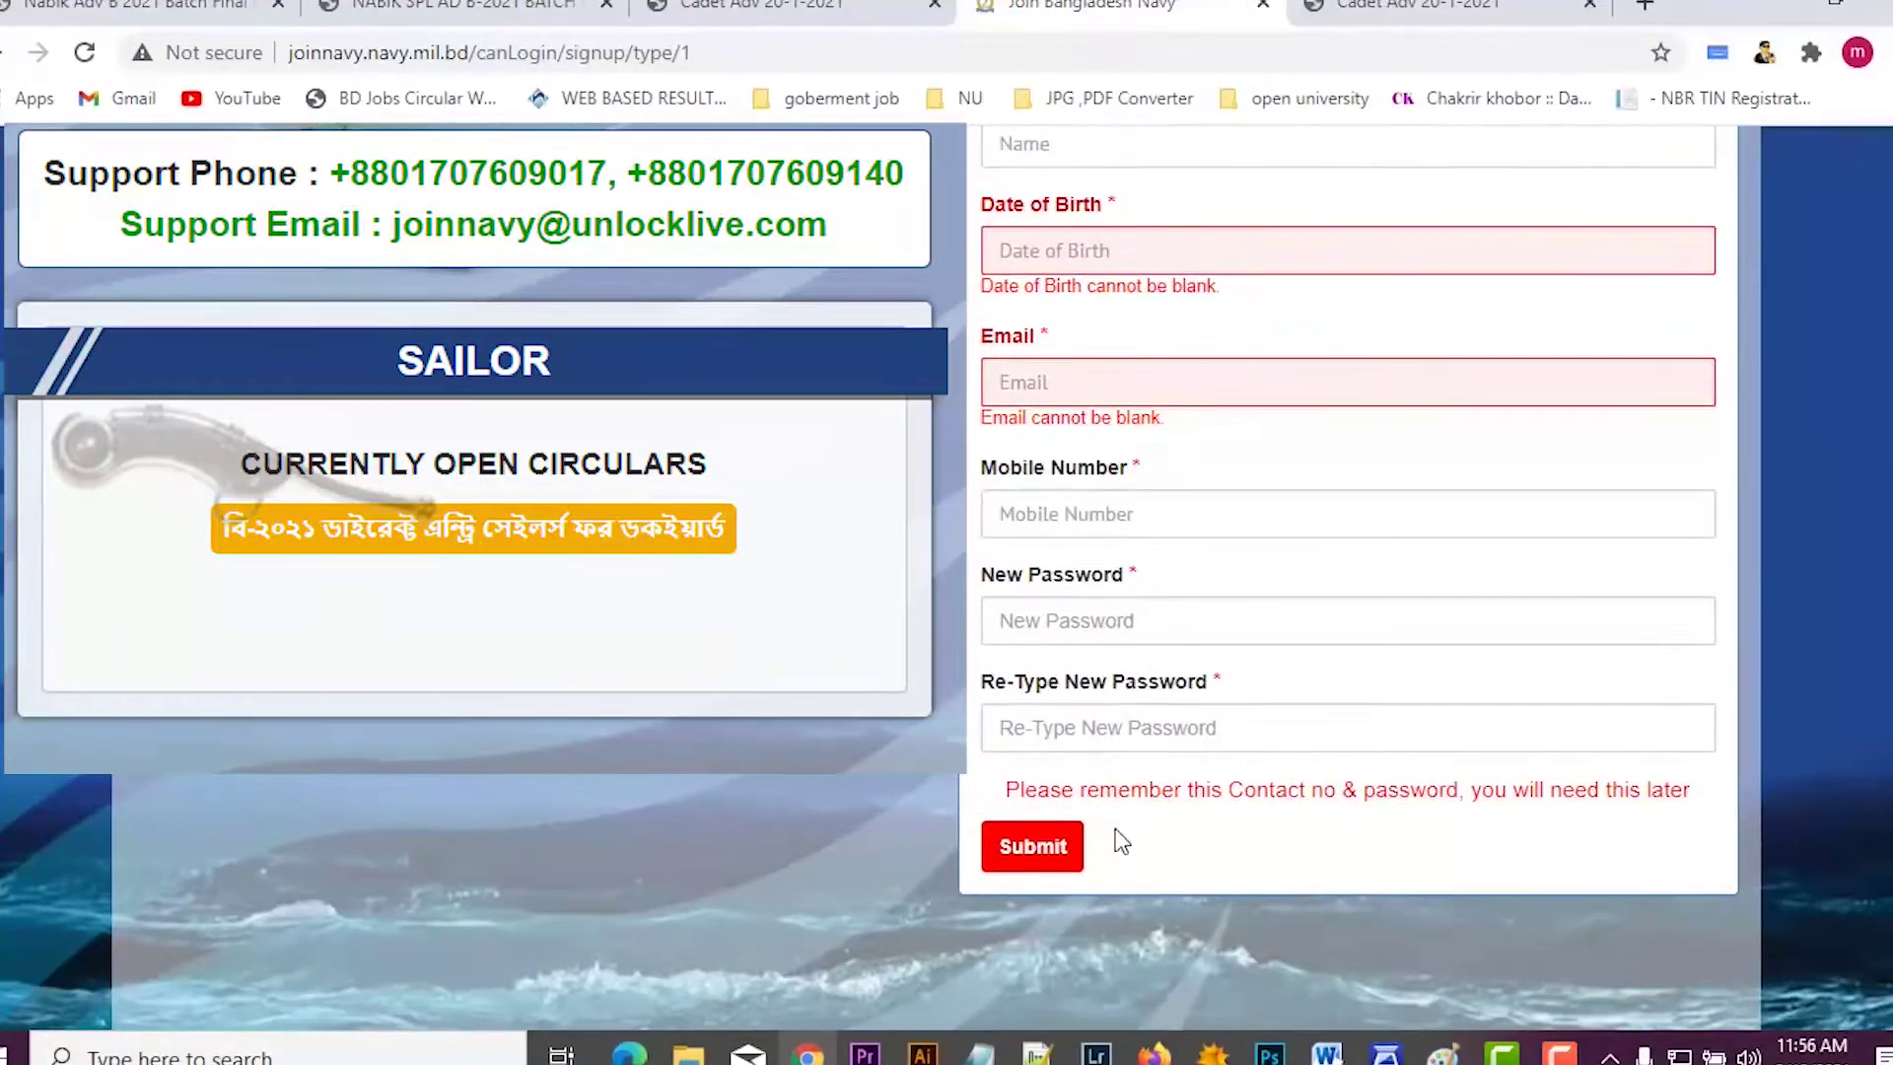
pyautogui.scroll(6, 1121, 841)
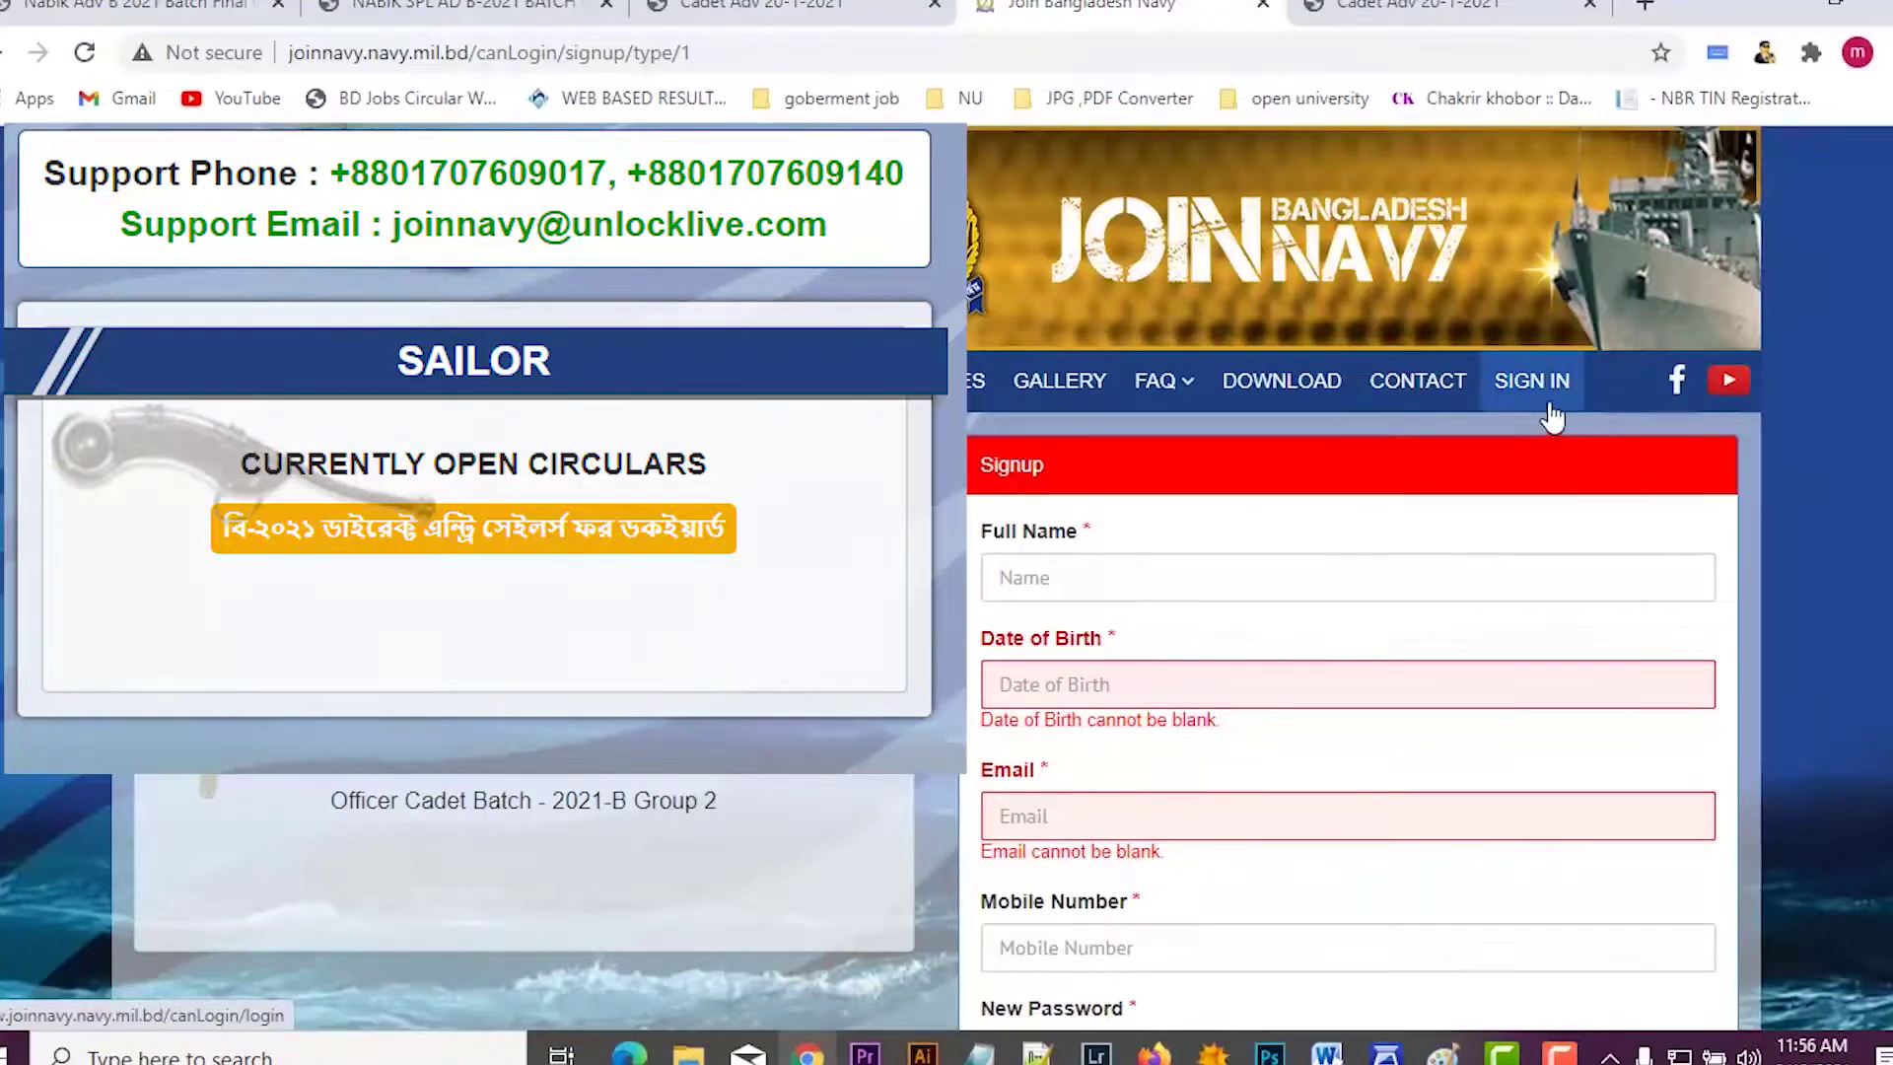
pyautogui.click(1123, 579)
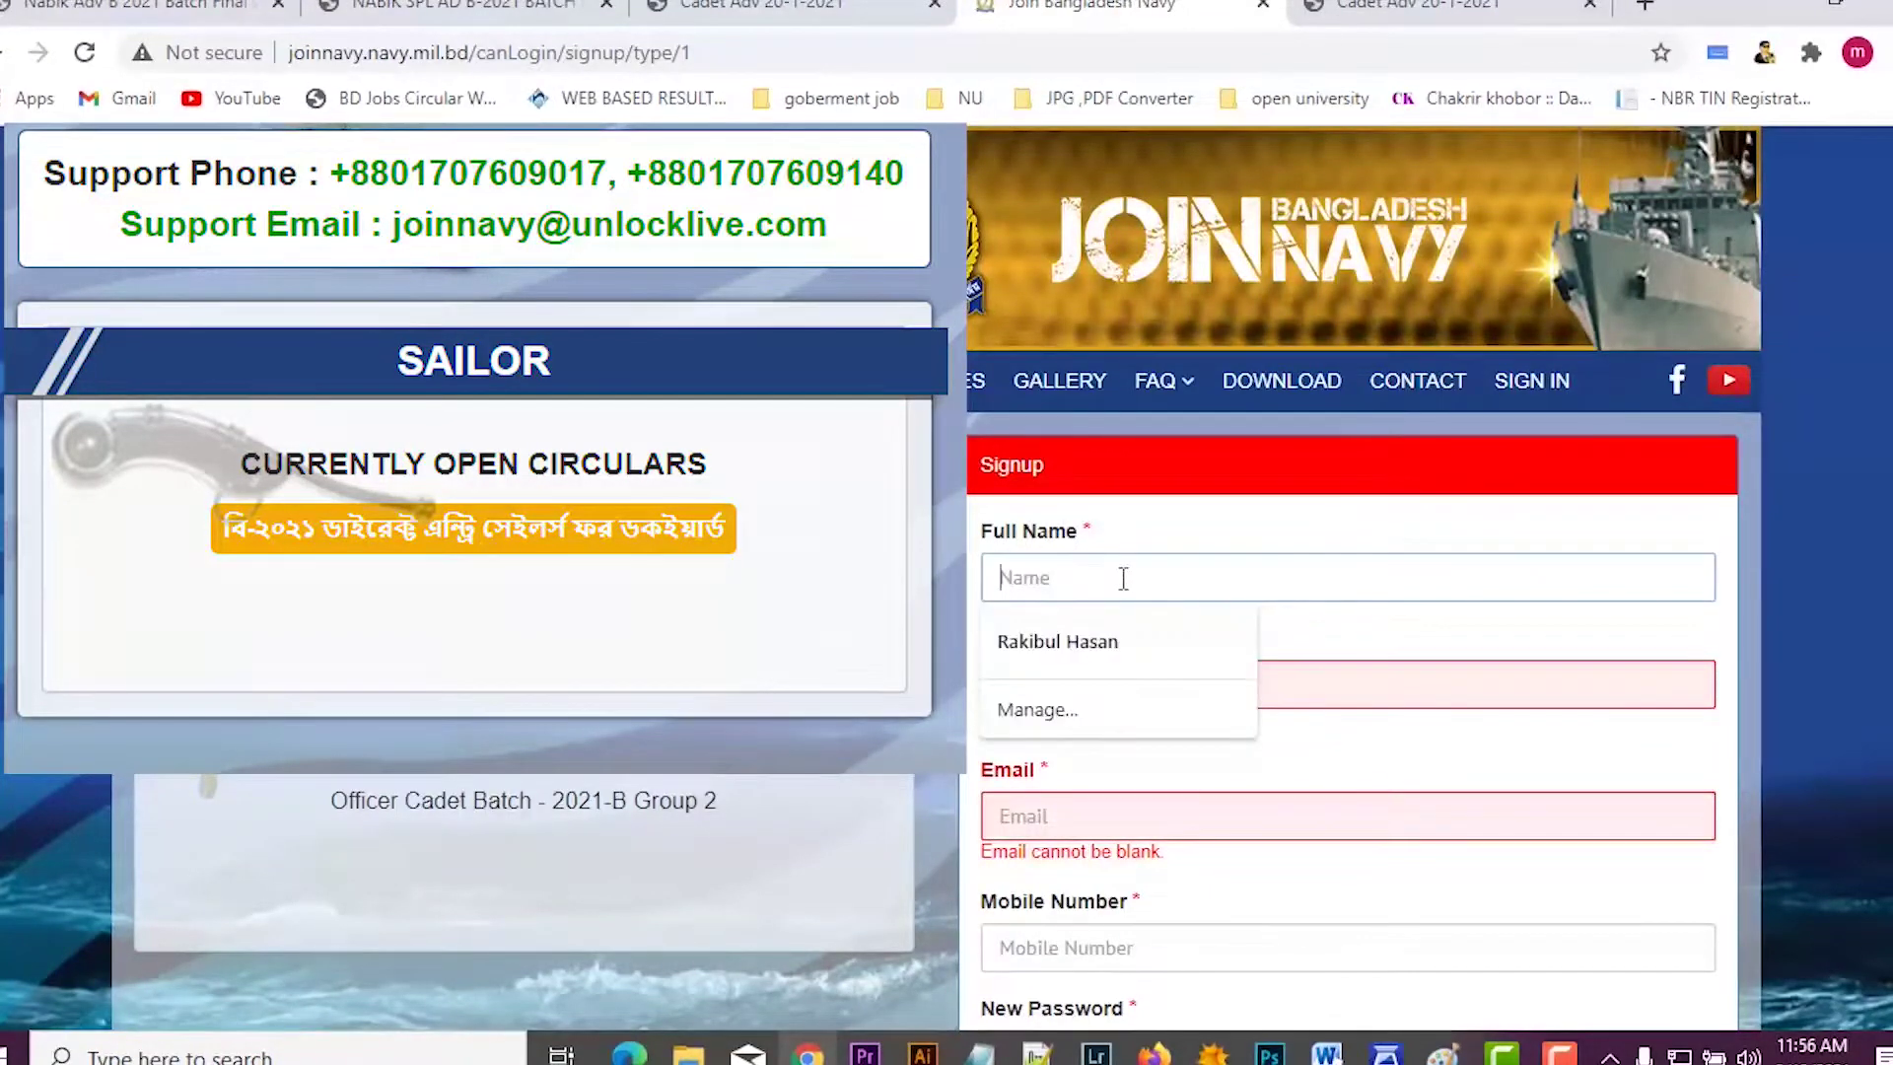
pyautogui.click(1085, 643)
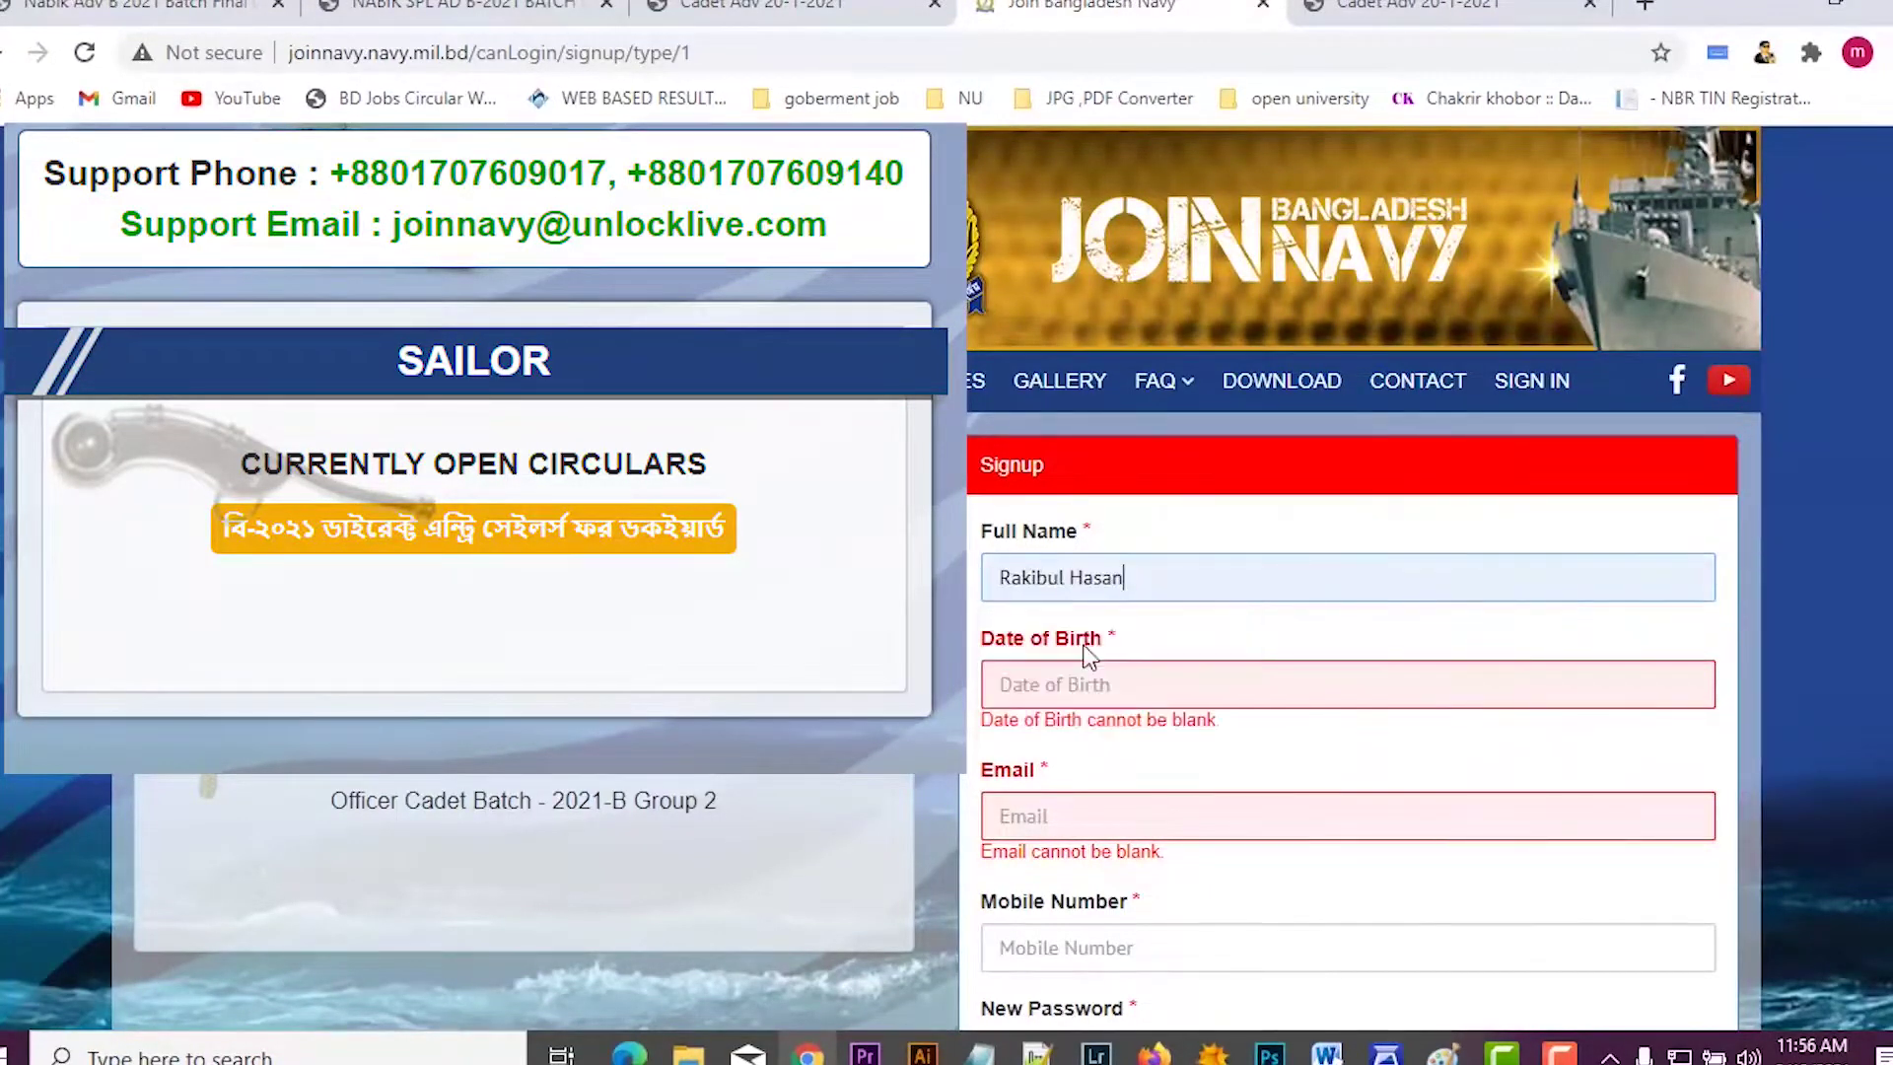
# Step: Set the date of birth to 26 September 1999 in the calendar
pyautogui.click(1112, 690)
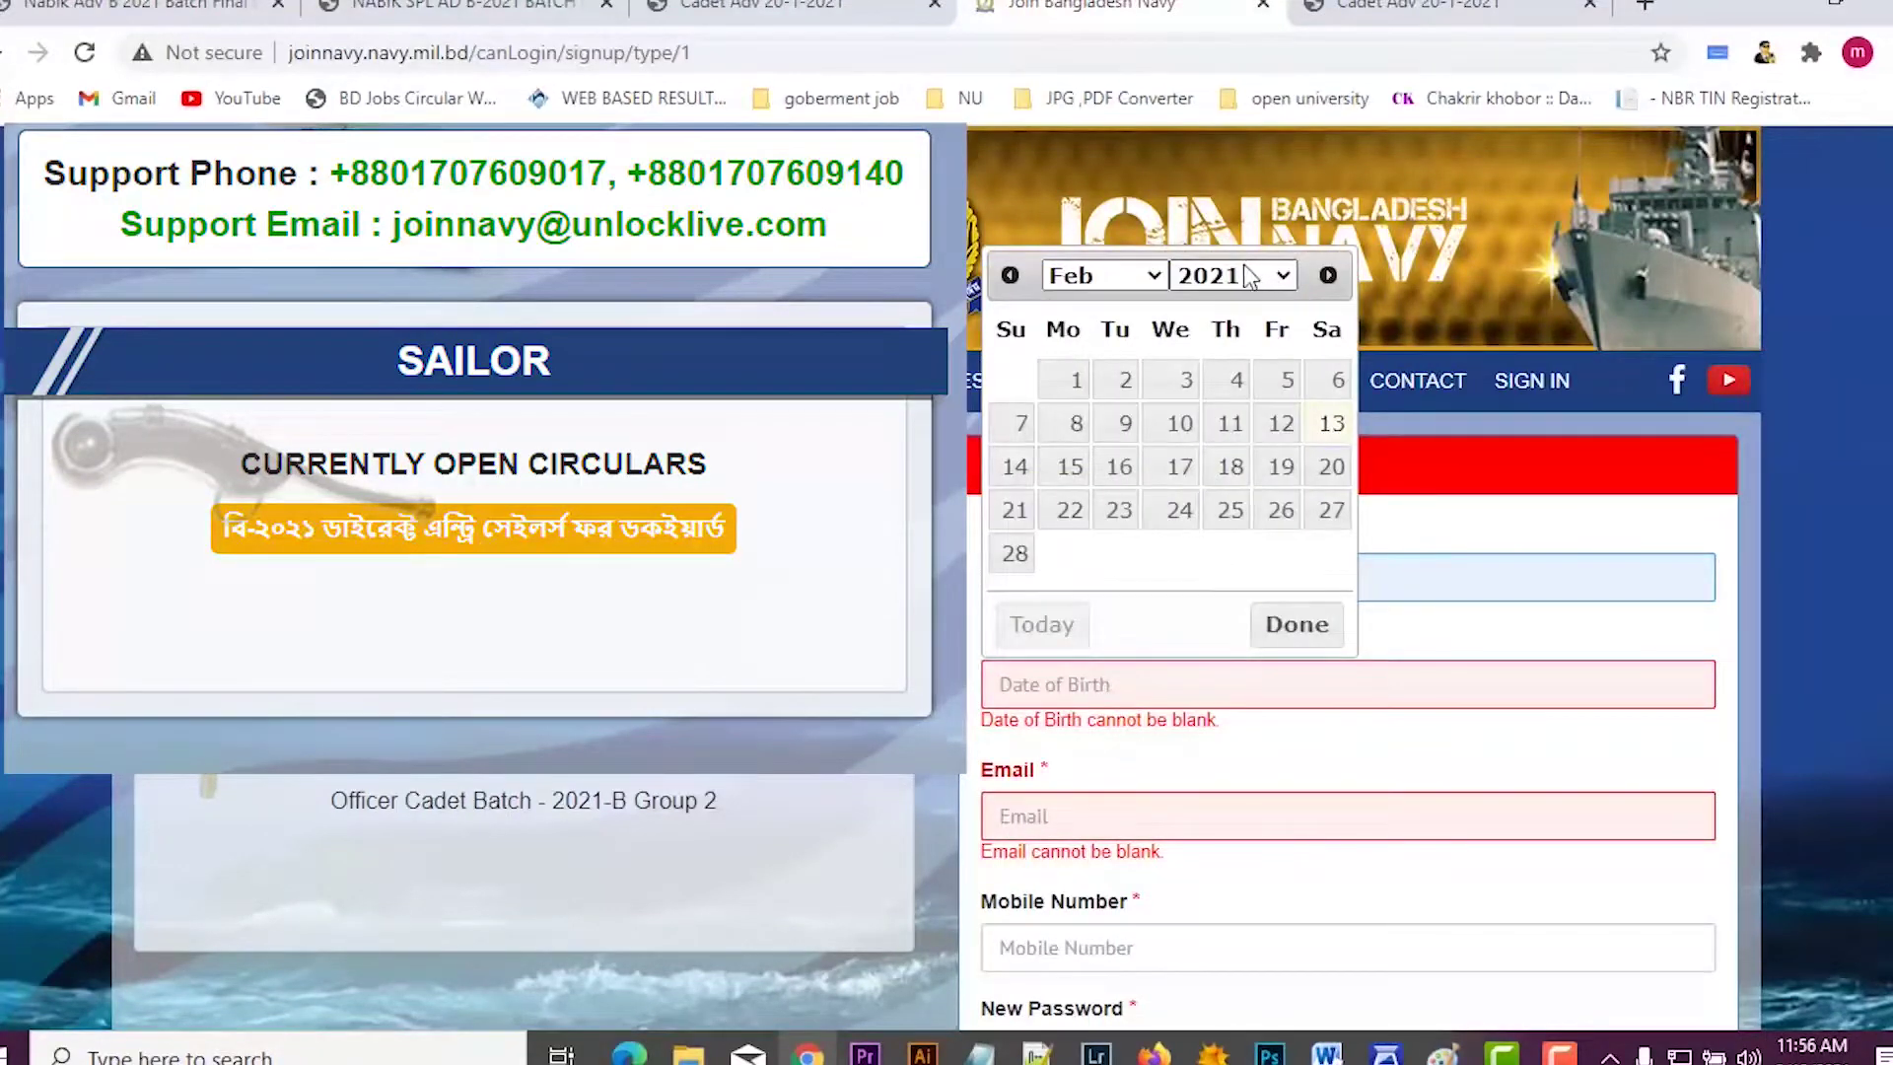
pyautogui.click(1247, 277)
pyautogui.scroll(8, 1223, 552)
pyautogui.scroll(-3, 1222, 690)
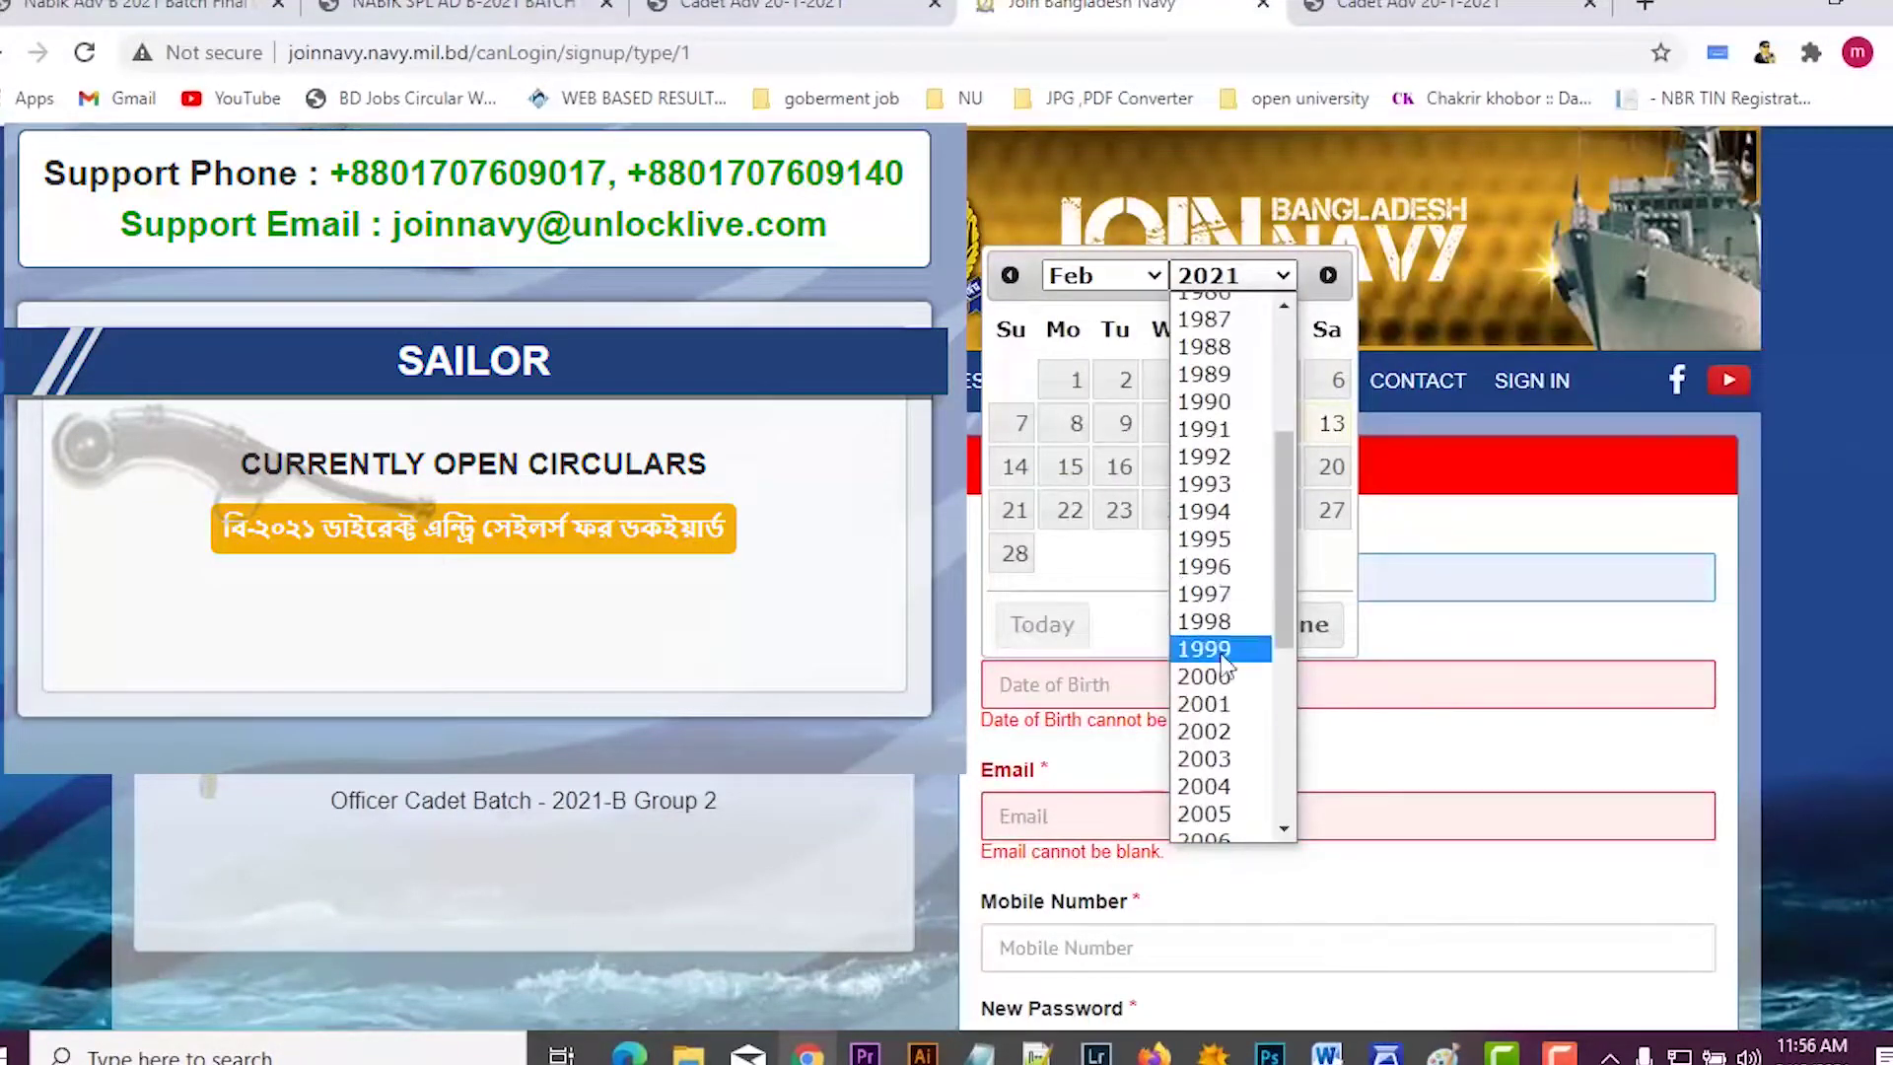
pyautogui.click(1219, 648)
pyautogui.click(1105, 275)
pyautogui.click(1095, 537)
# Step: Enter the applicant's e-mail address
pyautogui.click(1015, 554)
pyautogui.click(1077, 503)
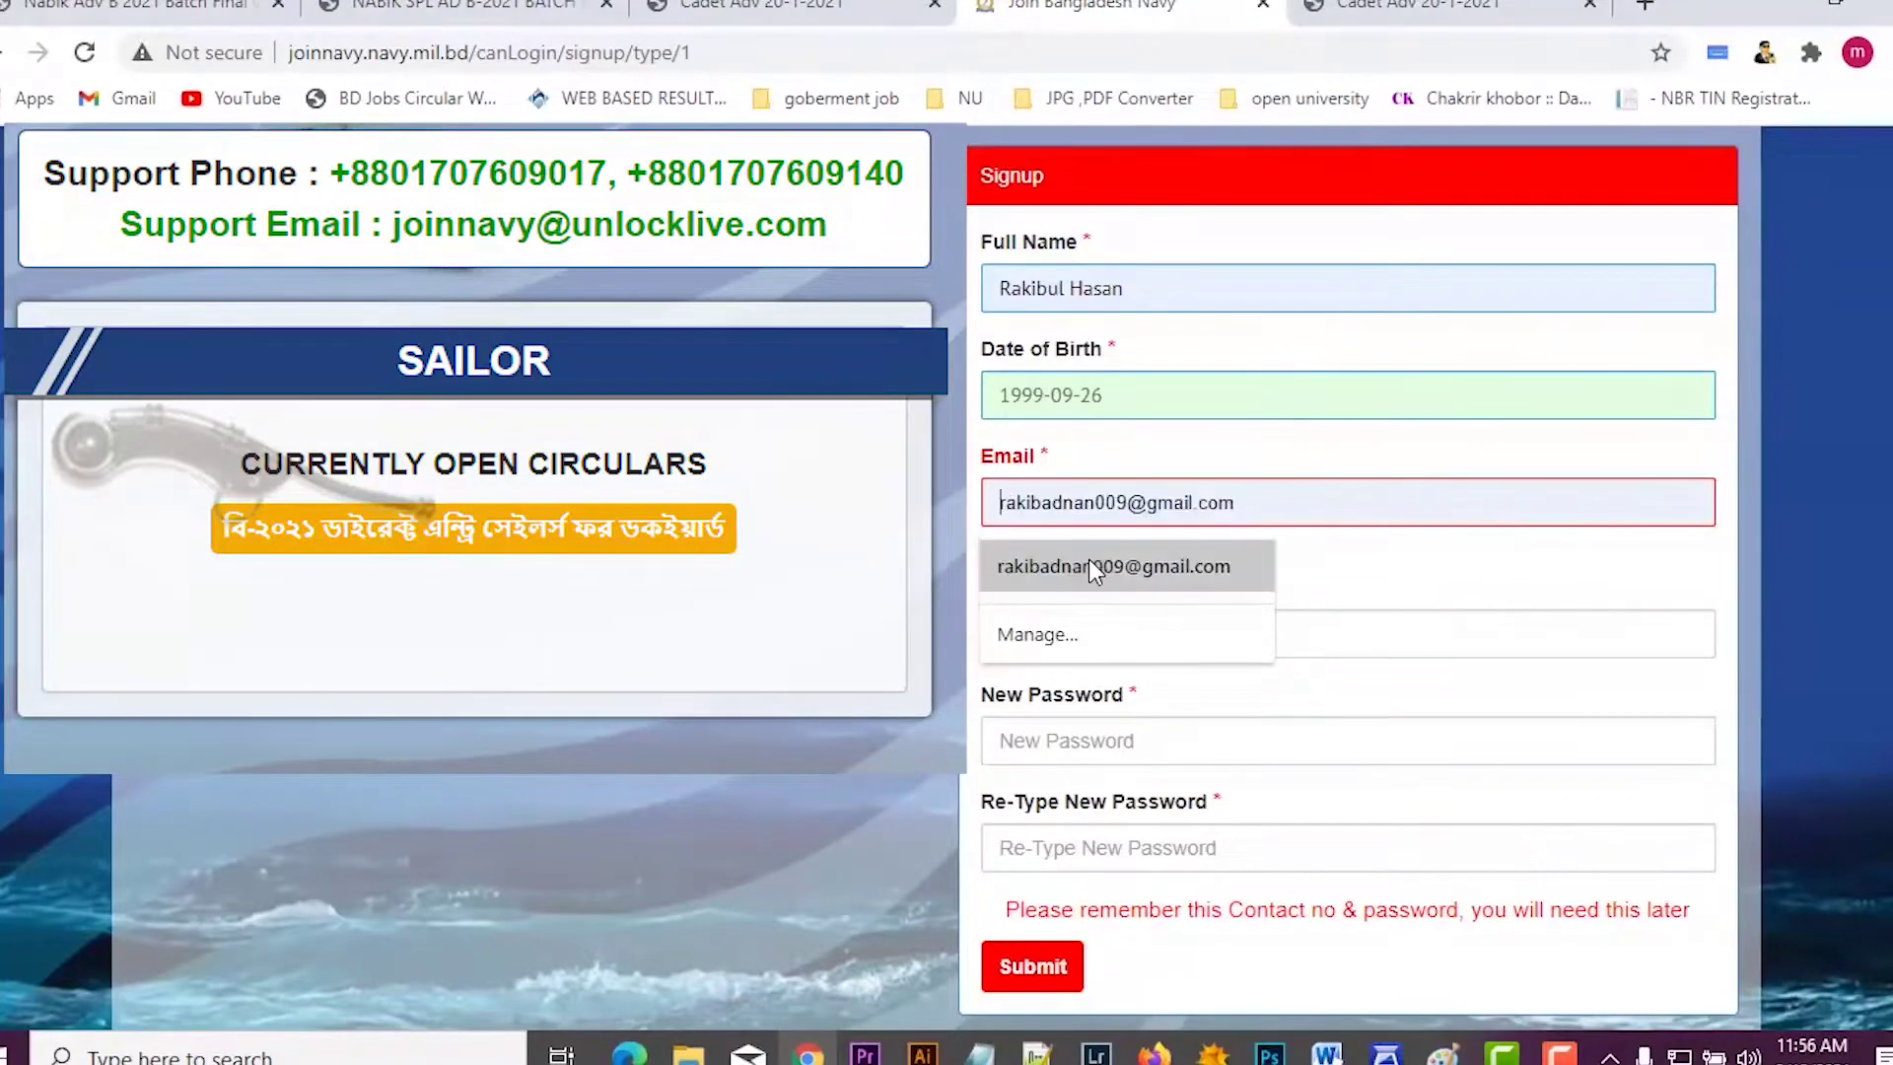
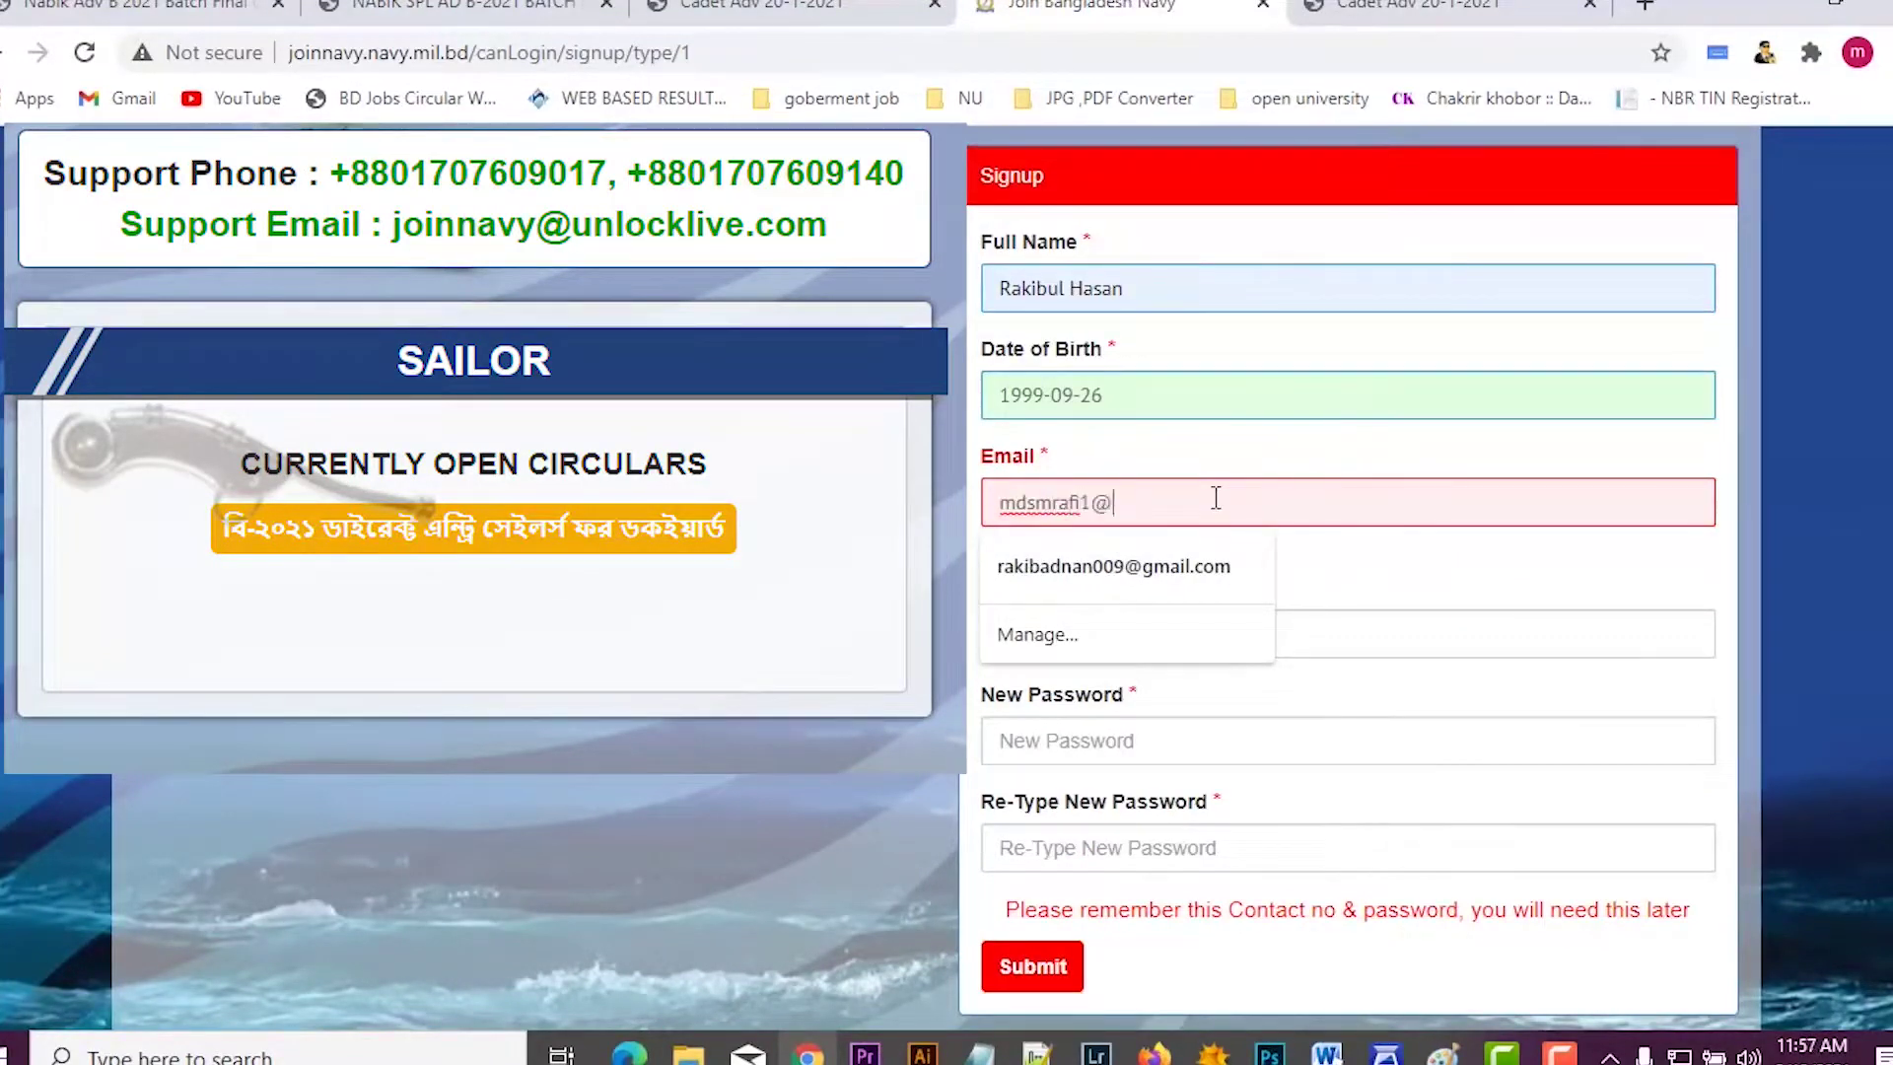
pyautogui.scroll(-1, 1131, 463)
# Step: Reuse the mobile number as the password in both password fields and submit the signup form
pyautogui.click(1132, 453)
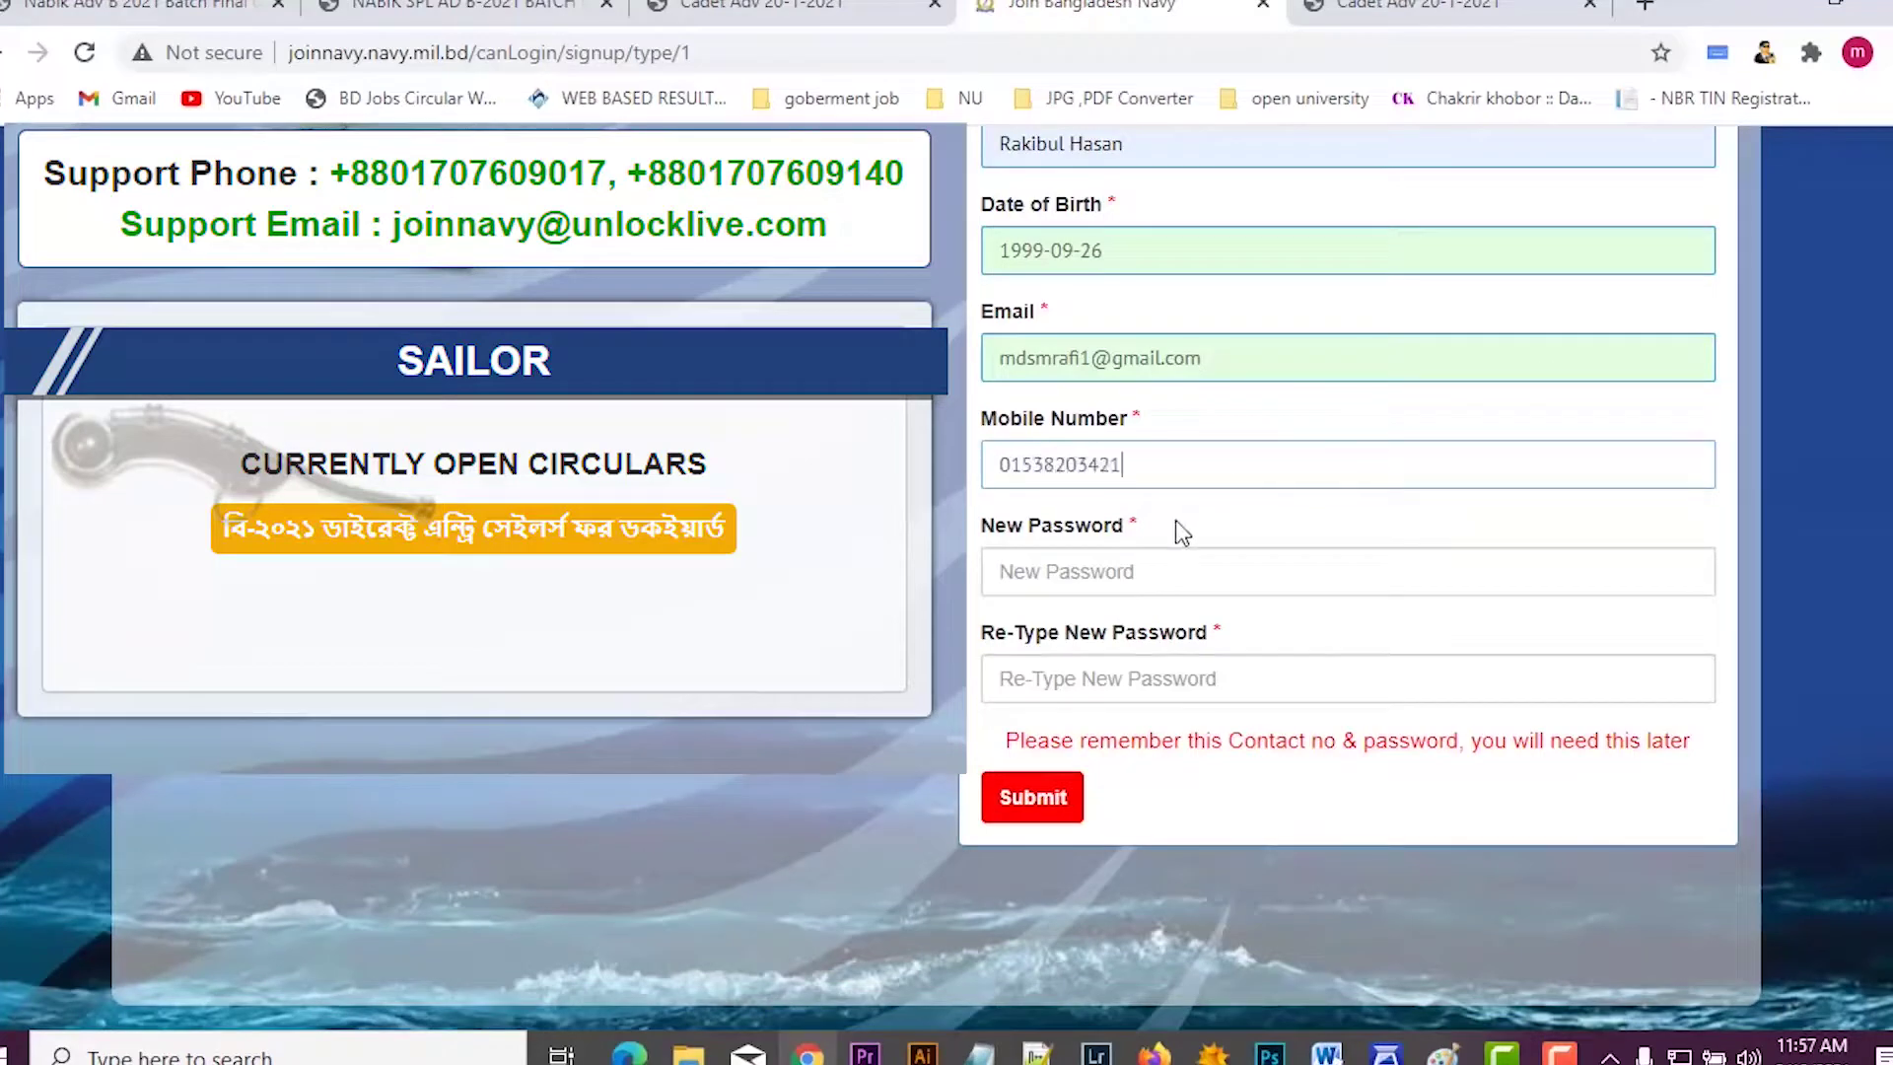
pyautogui.hotkey('ctrl', 'a')
pyautogui.hotkey('ctrl', 'c')
pyautogui.press('Tab')
pyautogui.hotkey('ctrl', 'v')
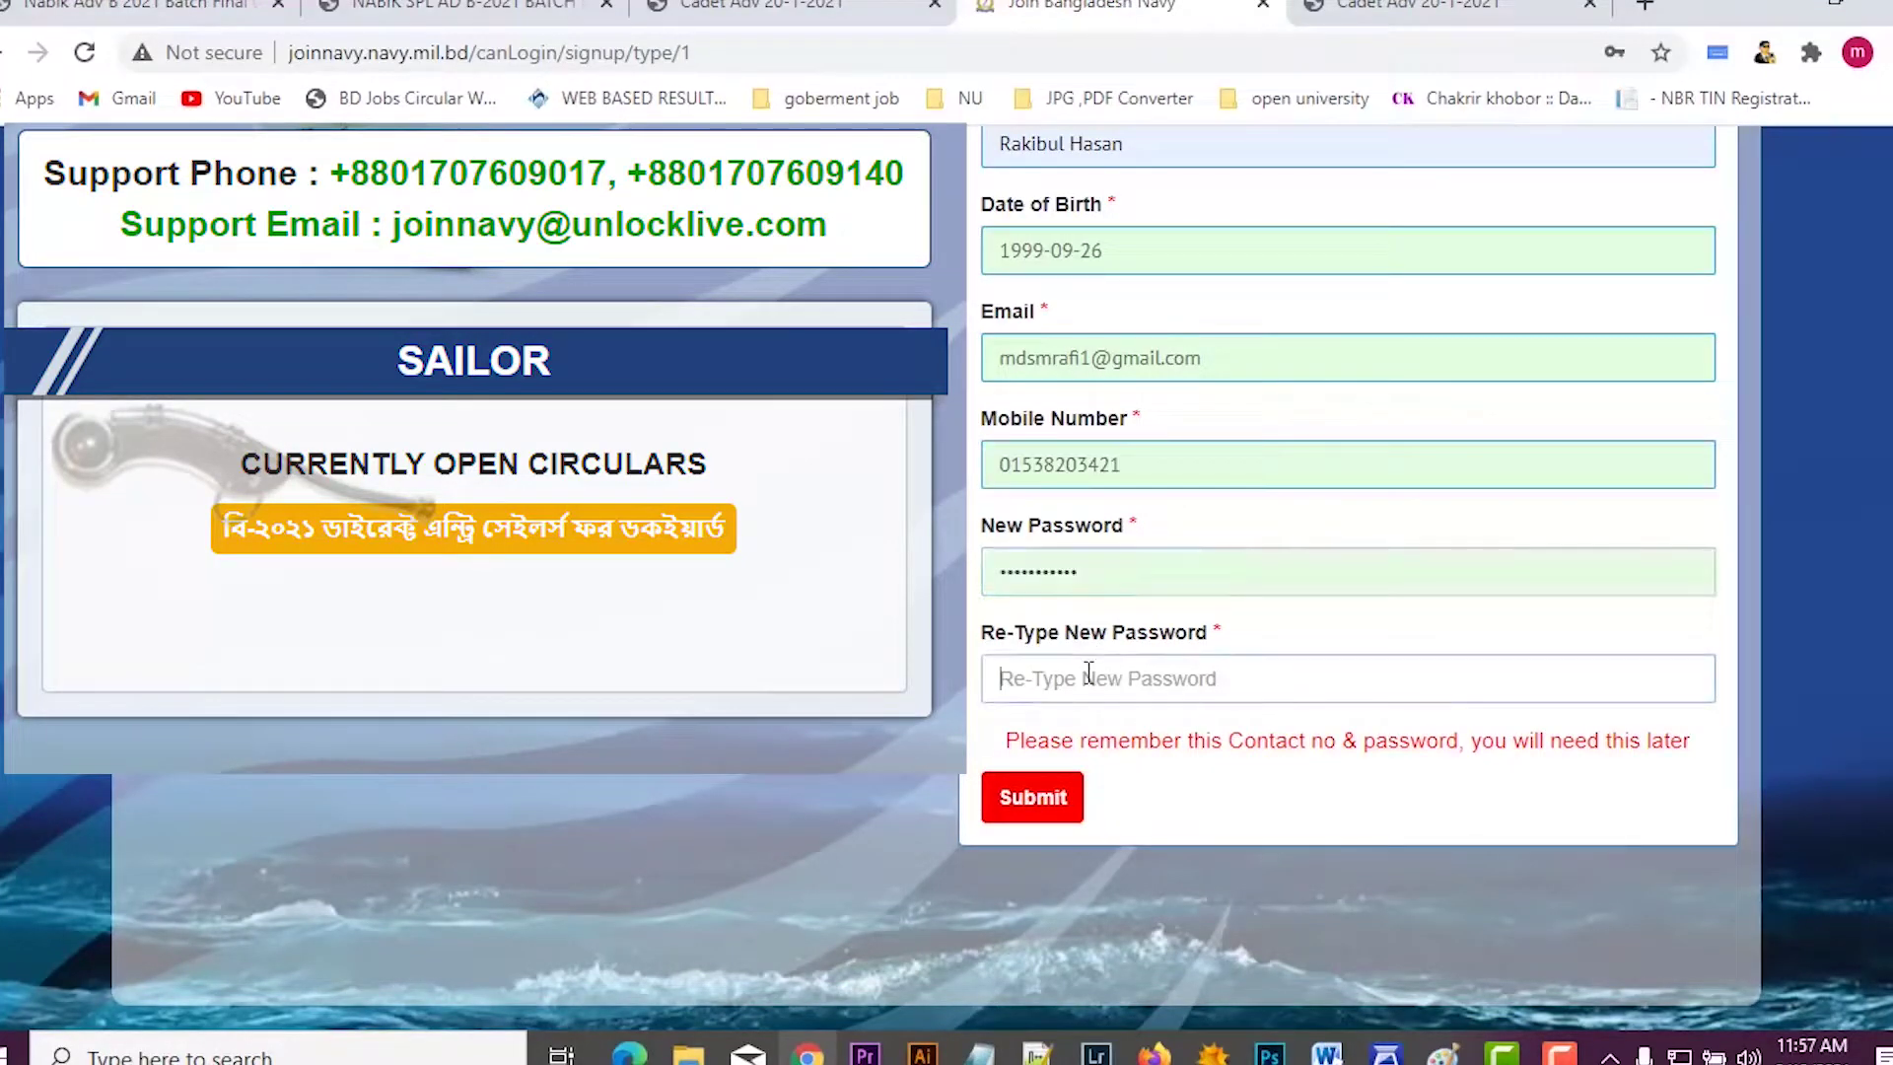
pyautogui.click(1088, 674)
pyautogui.hotkey('ctrl', 'v')
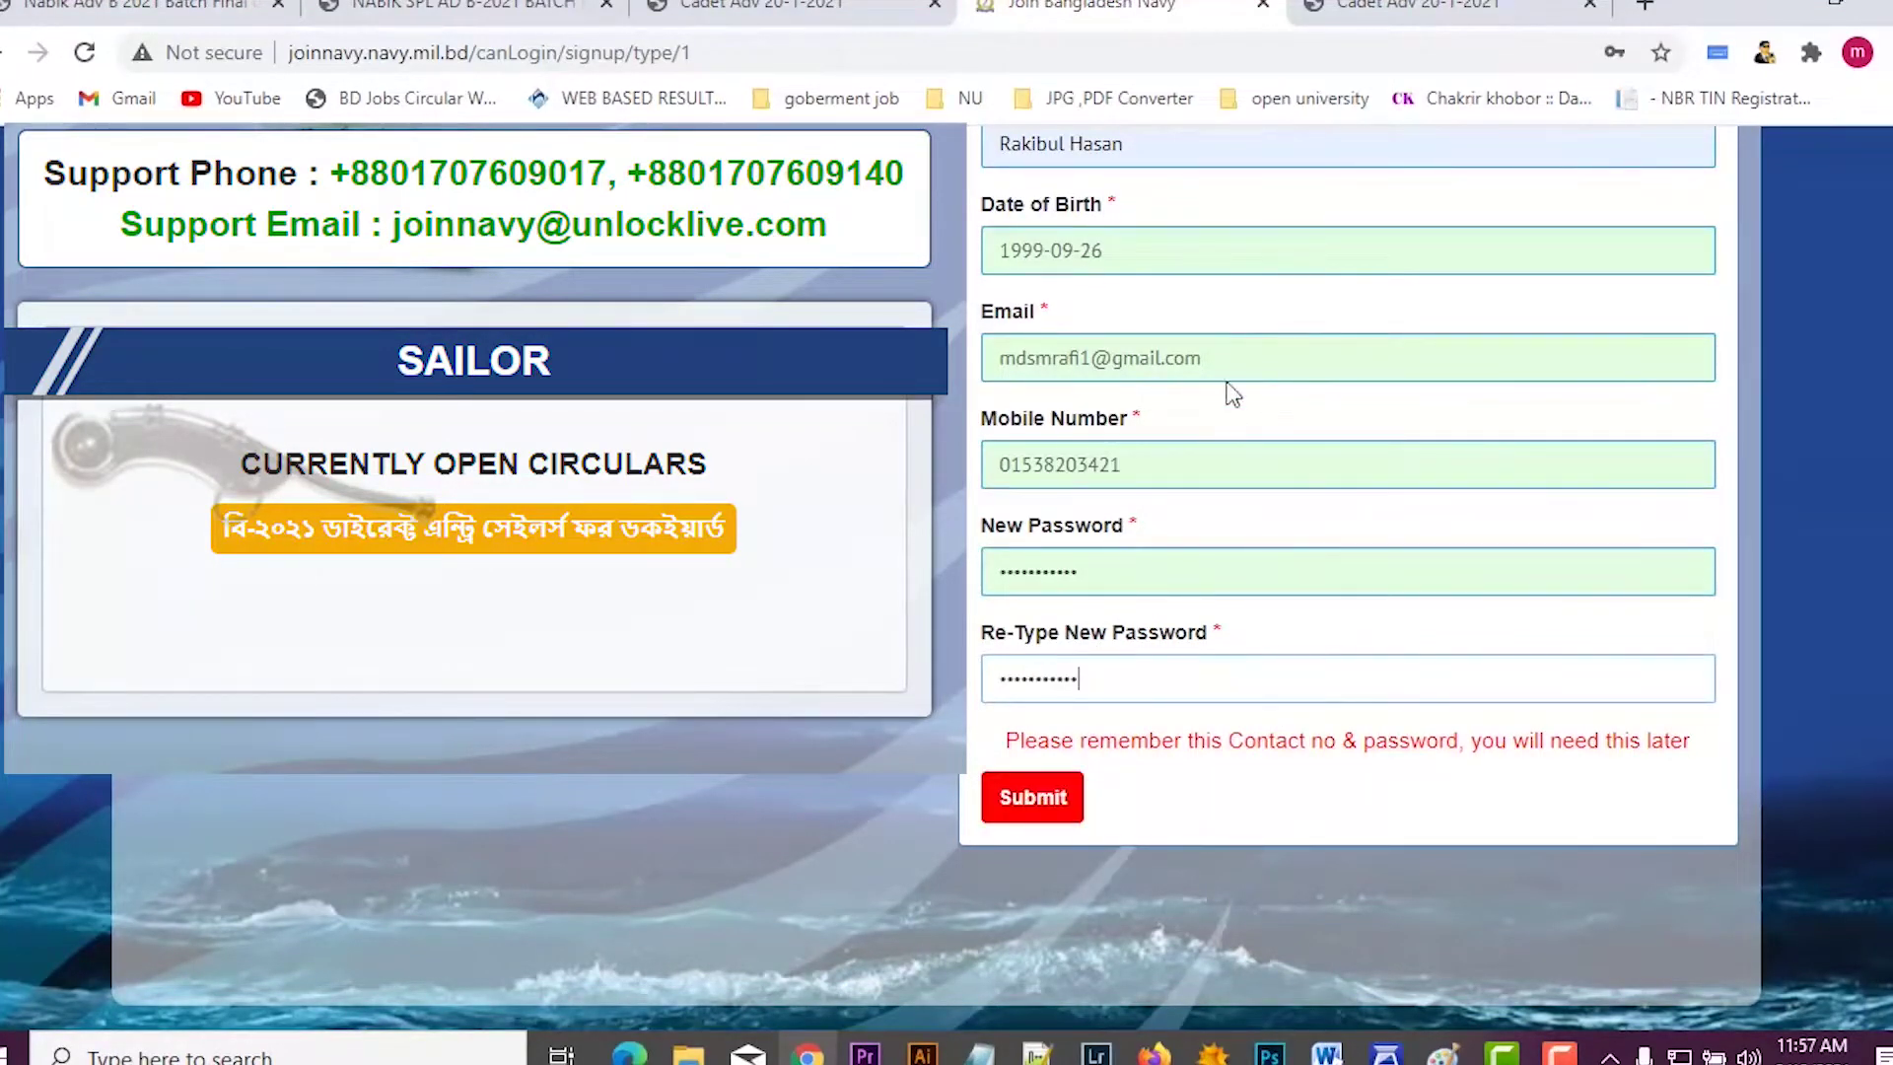
pyautogui.scroll(1, 1149, 354)
pyautogui.scroll(-2, 1104, 621)
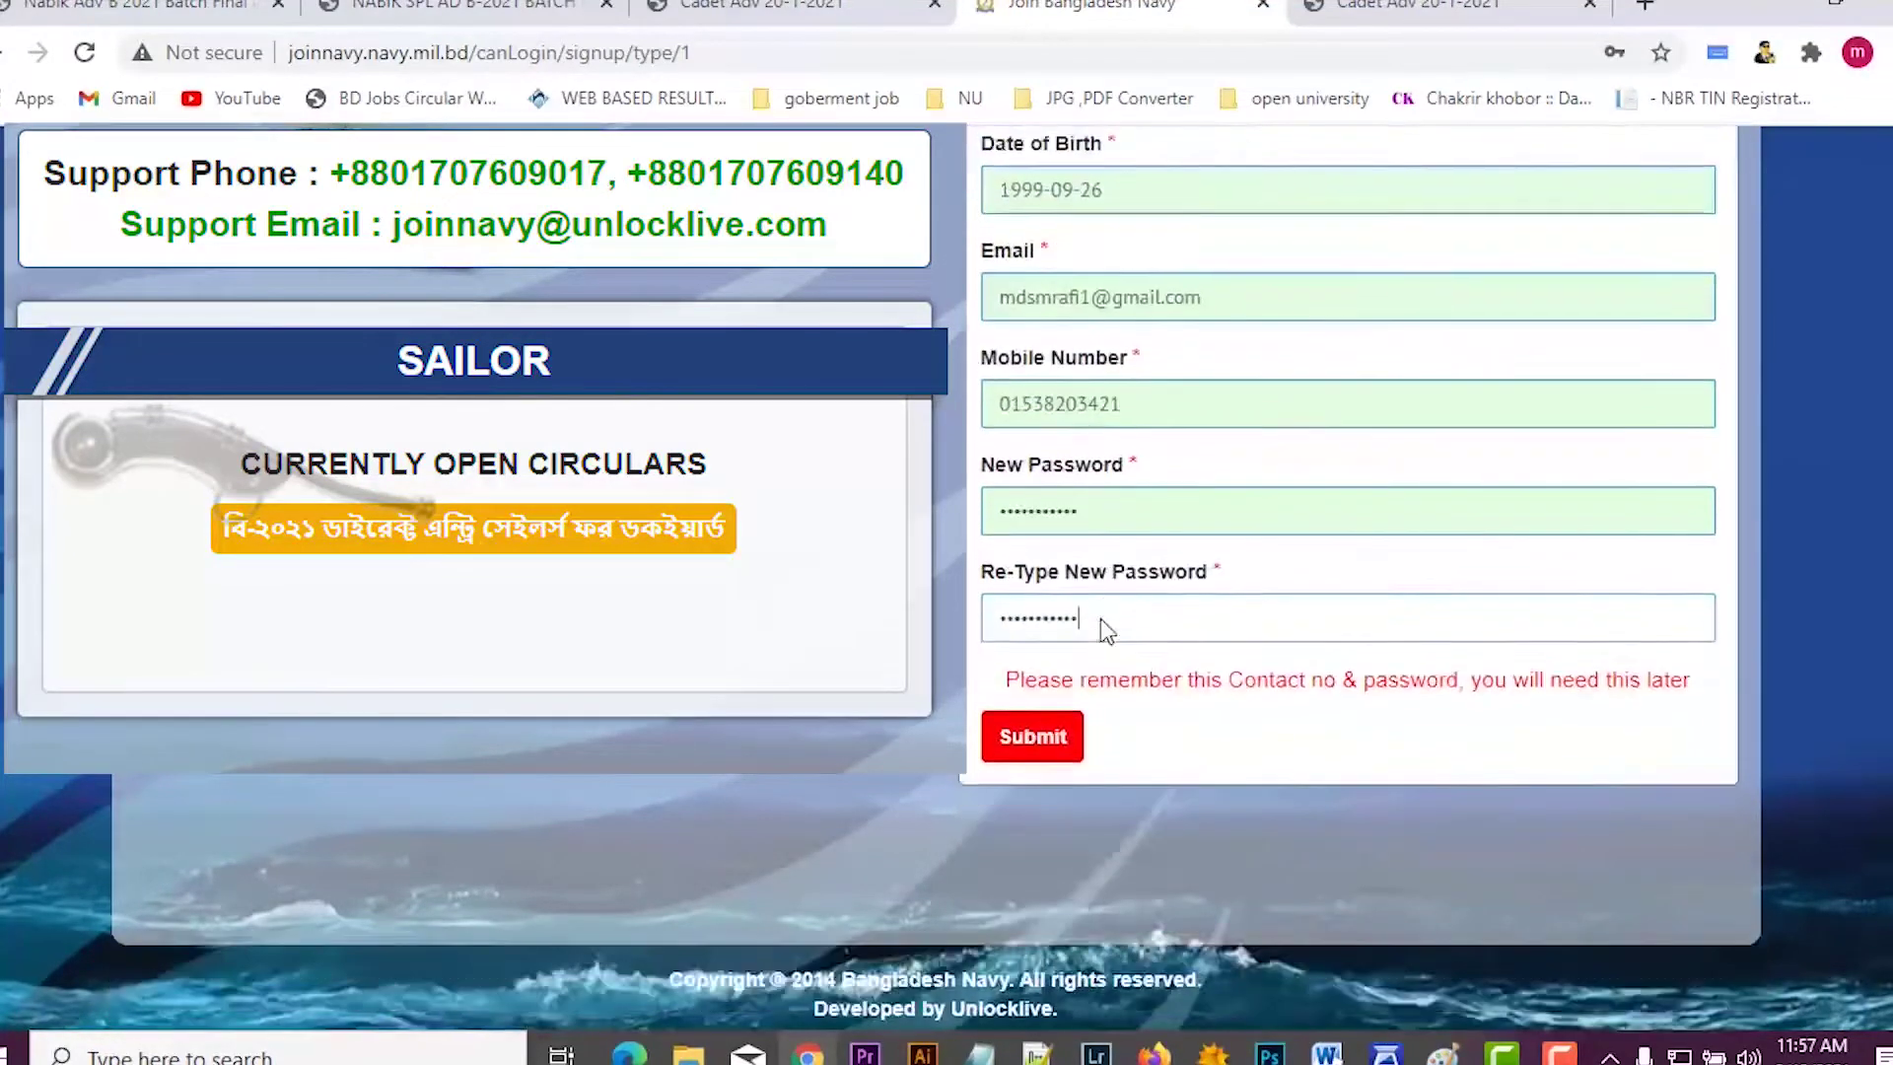
pyautogui.click(1036, 729)
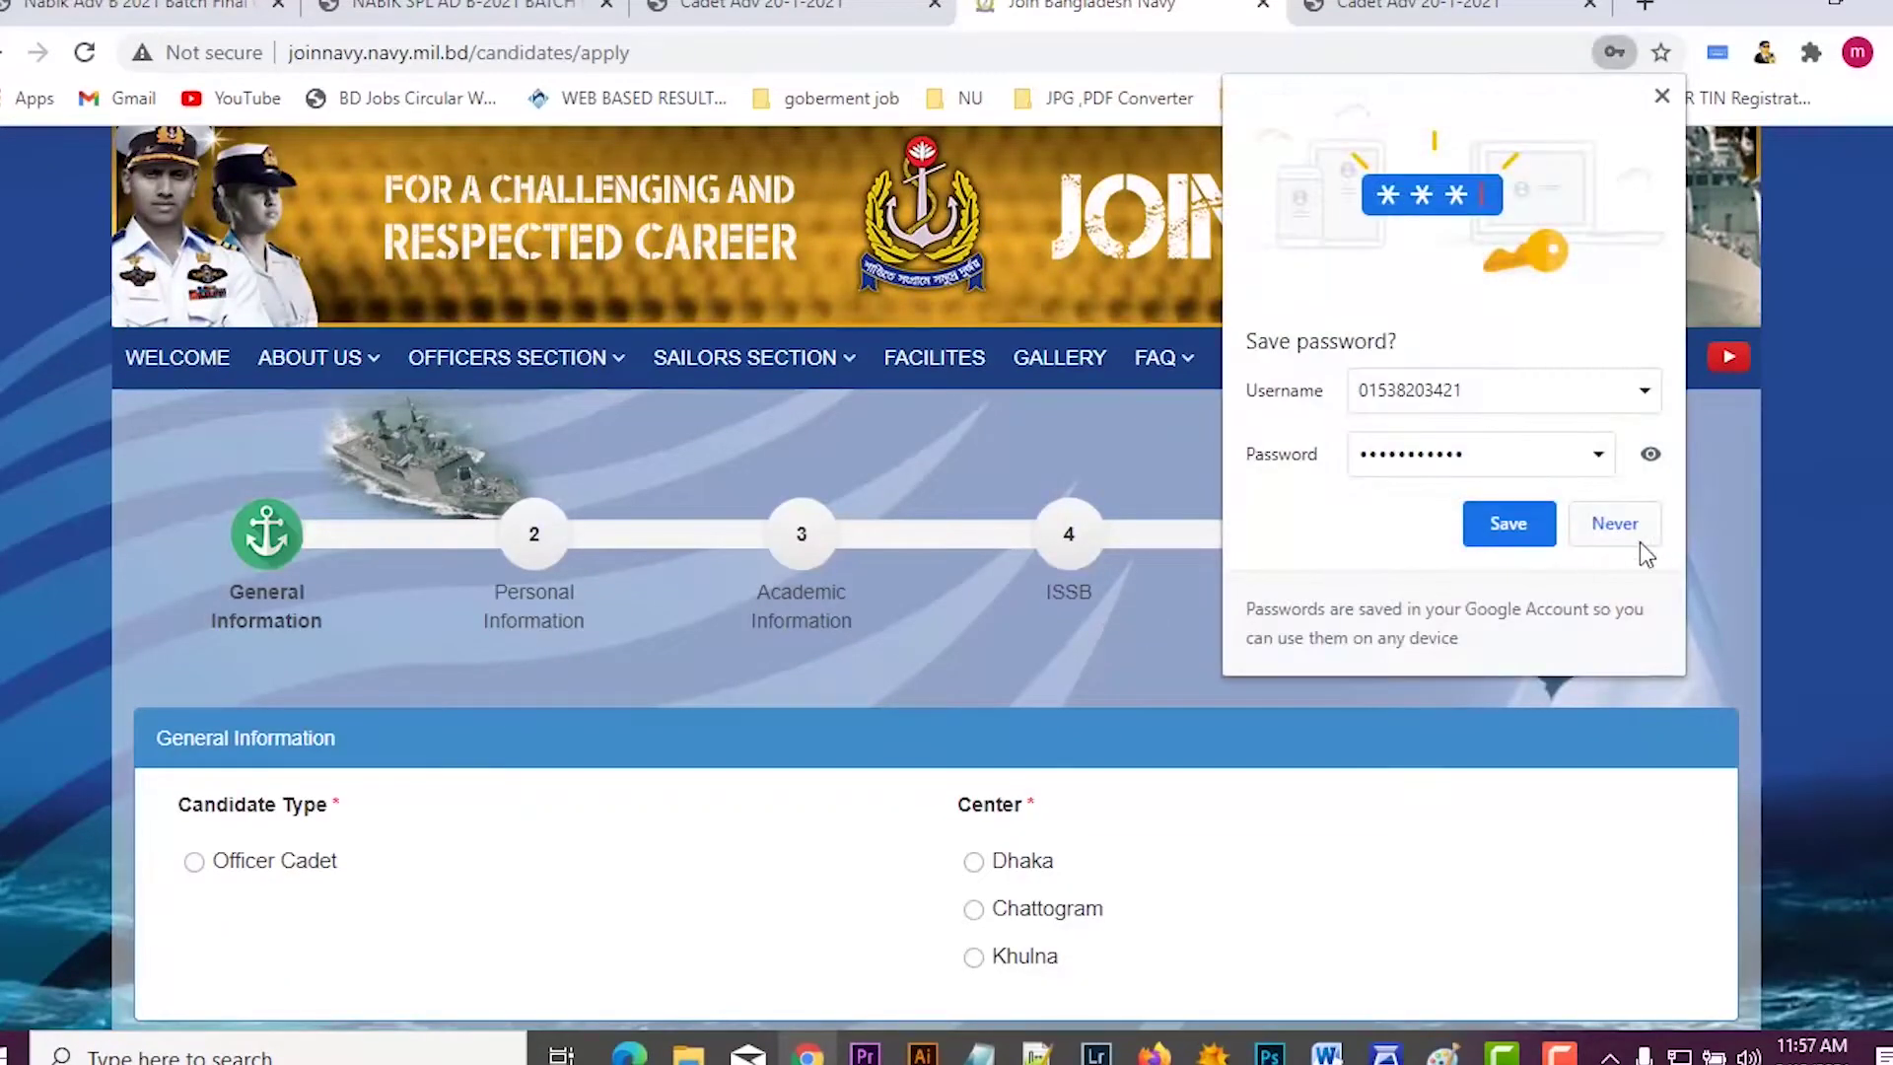
# Step: Decline saving the password, choose Officer Cadet, General category and the Chattogram centre, and continue
pyautogui.click(1627, 532)
pyautogui.scroll(-4, 444, 486)
pyautogui.scroll(3, 553, 540)
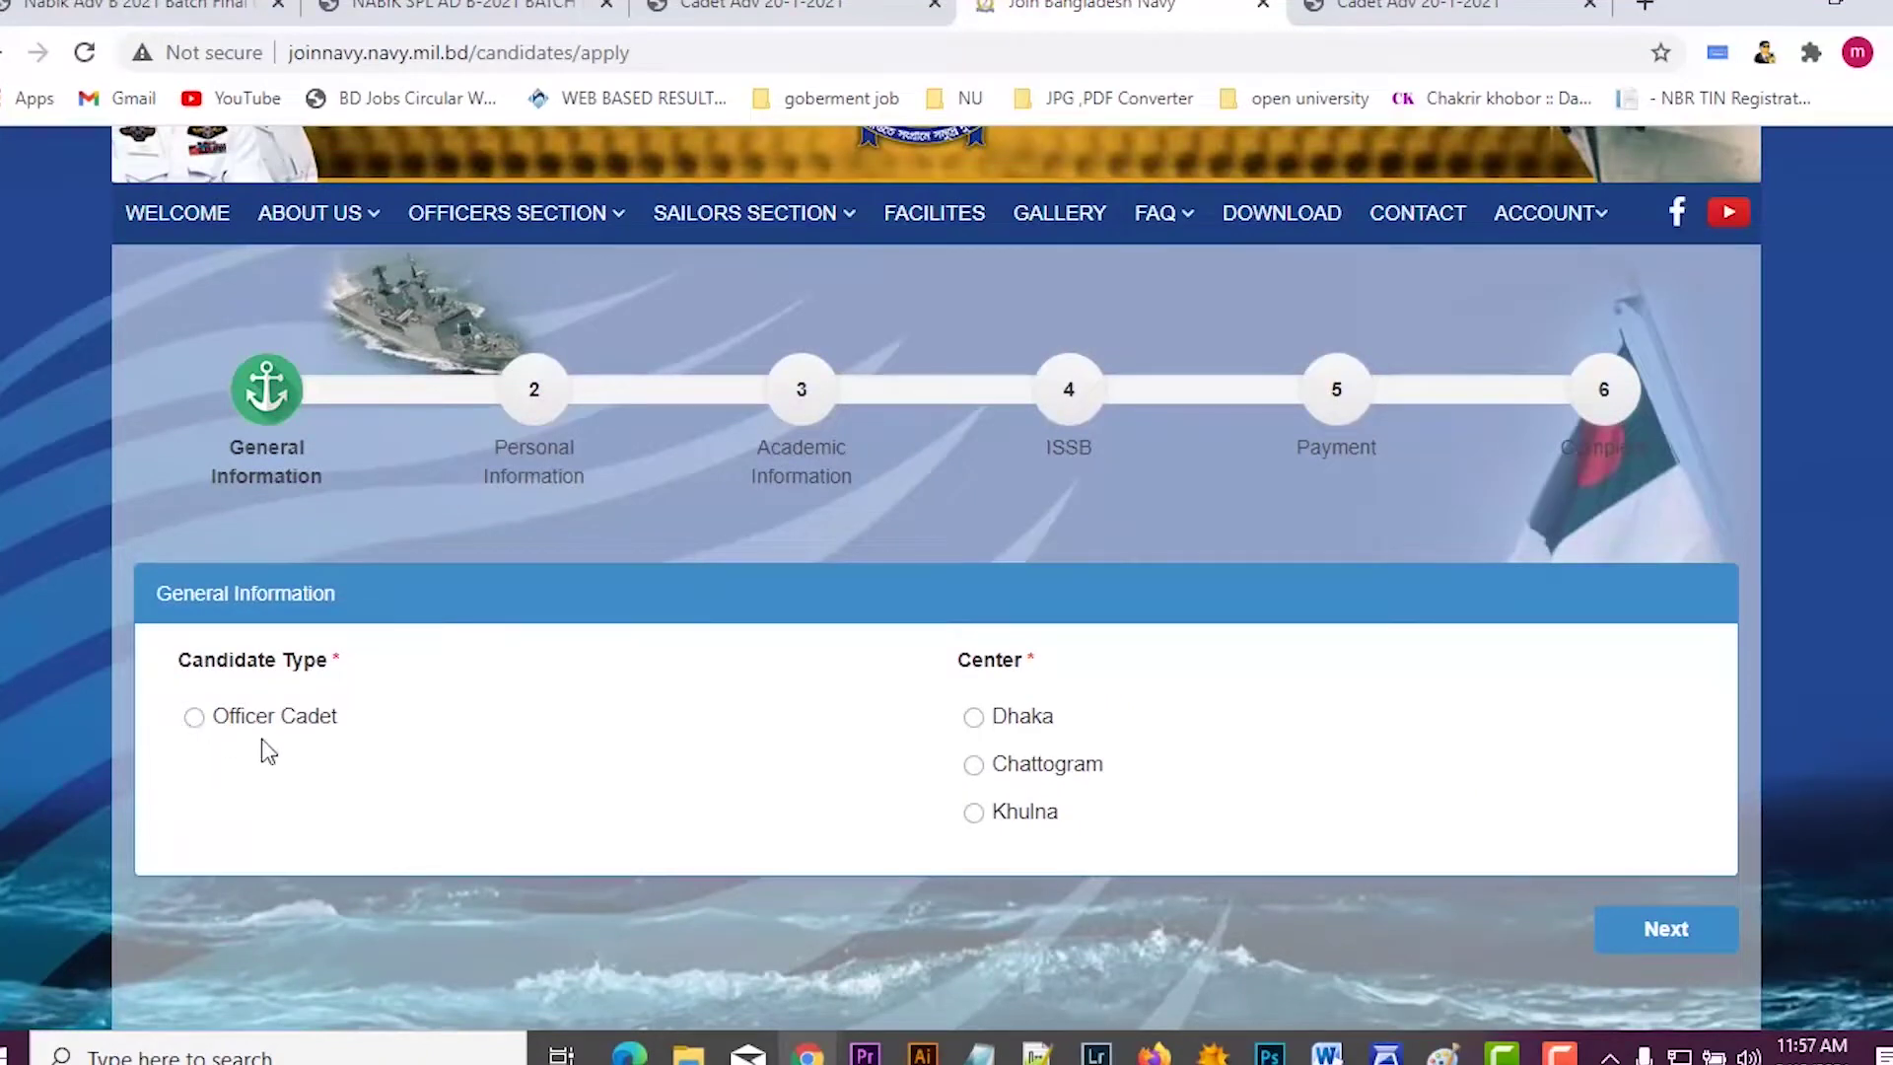
pyautogui.click(194, 718)
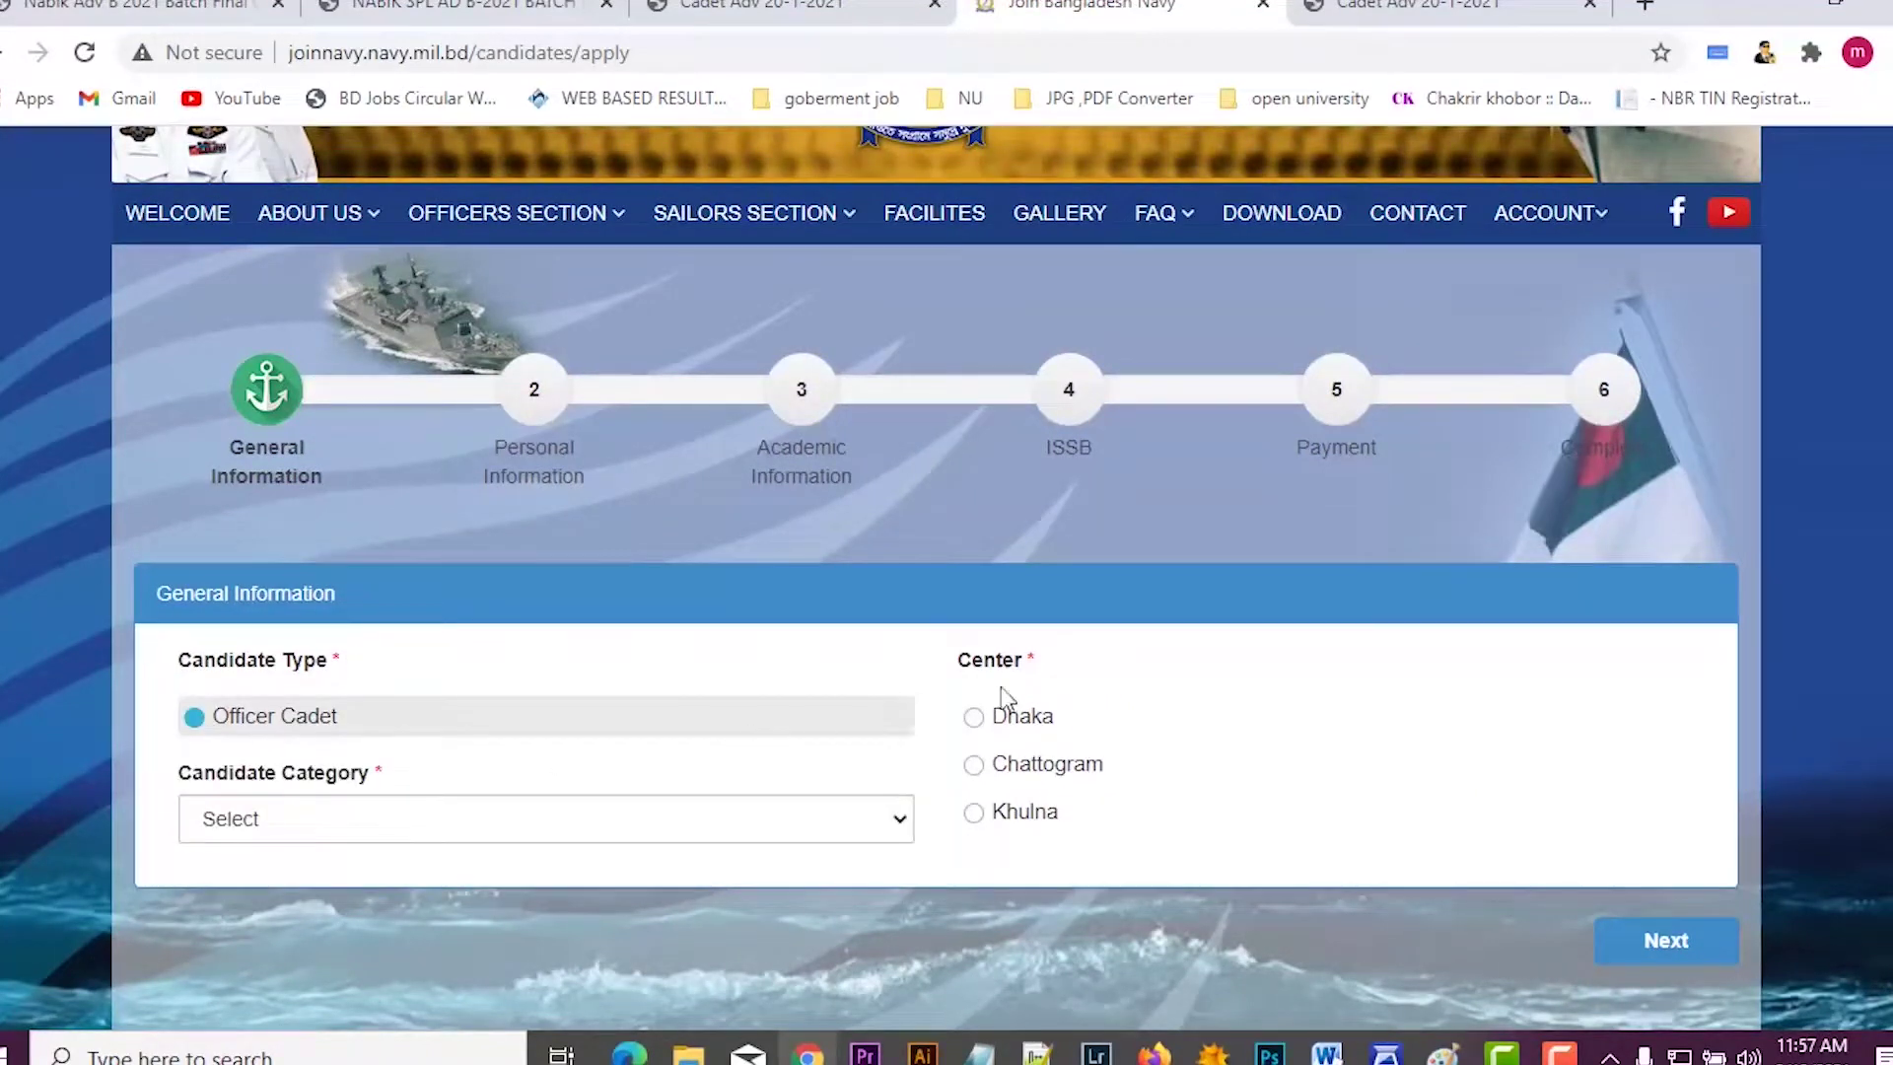
pyautogui.scroll(-3, 715, 774)
pyautogui.click(541, 546)
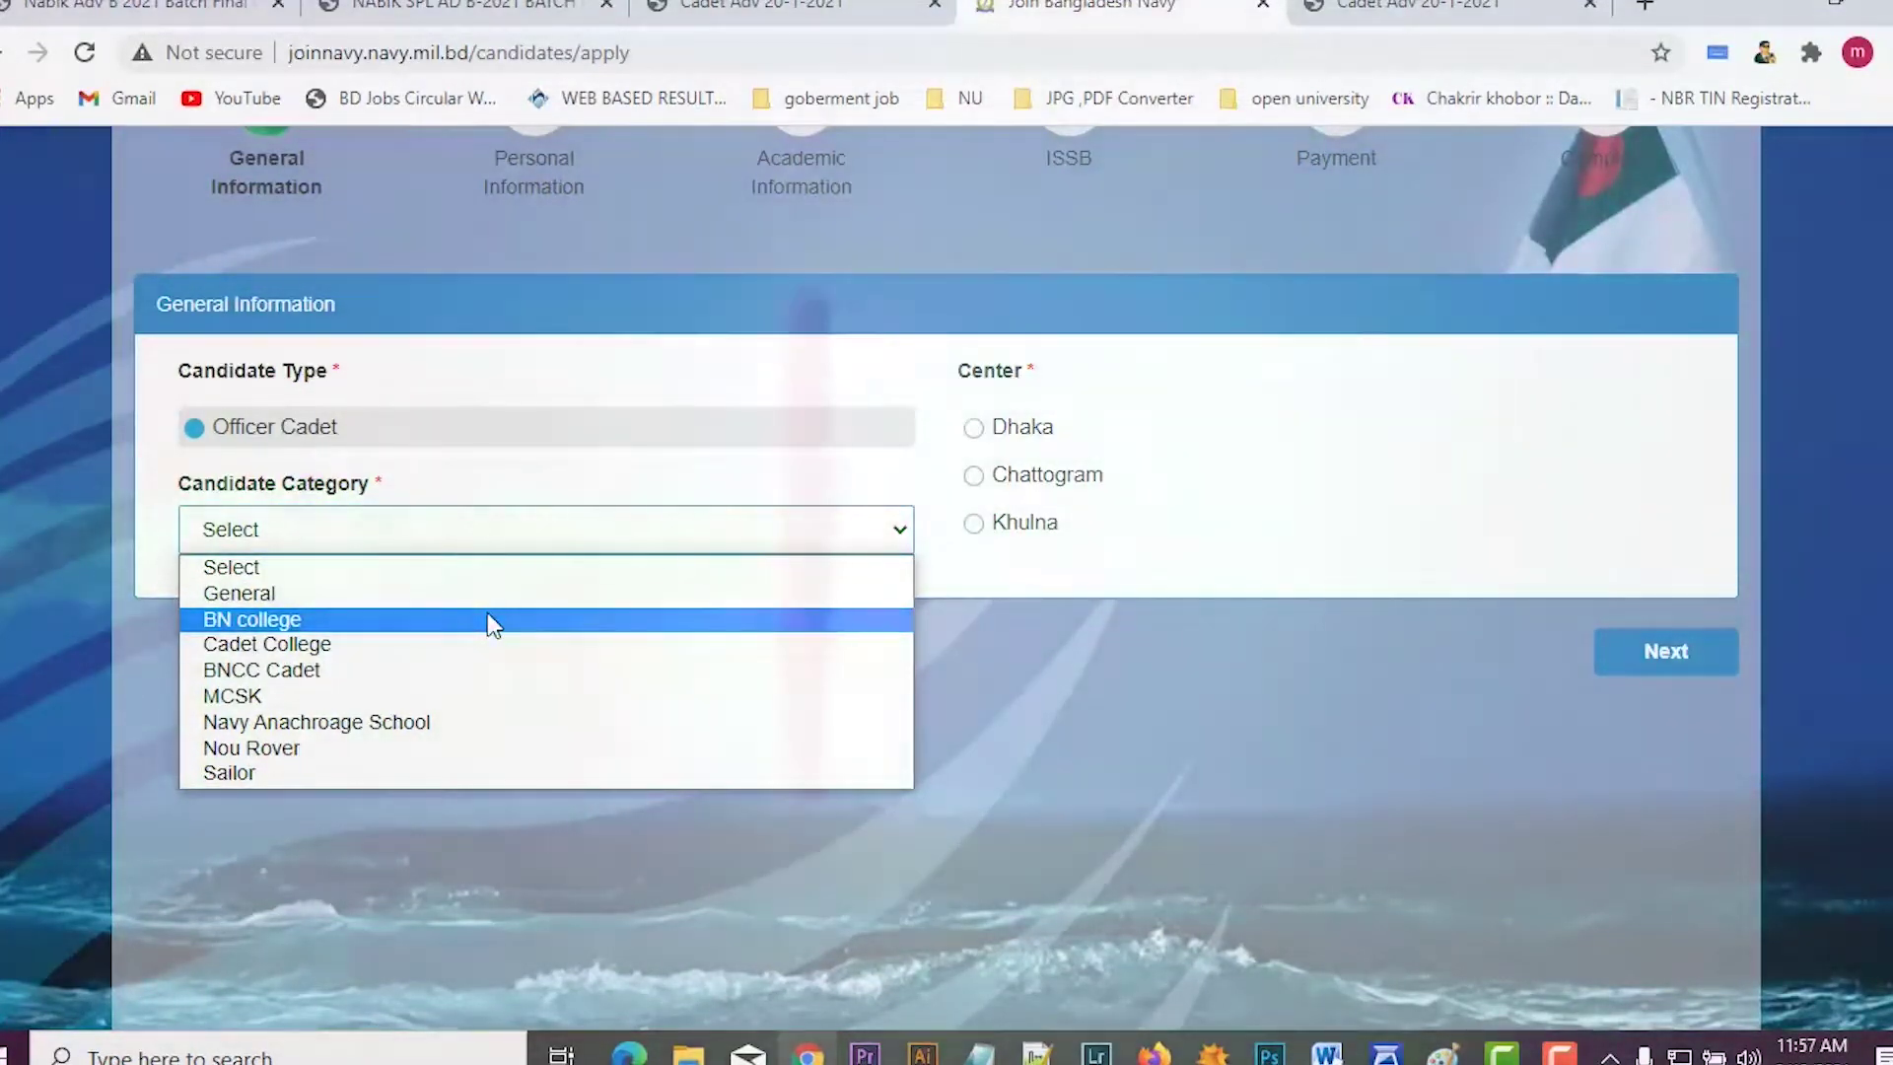
pyautogui.click(380, 600)
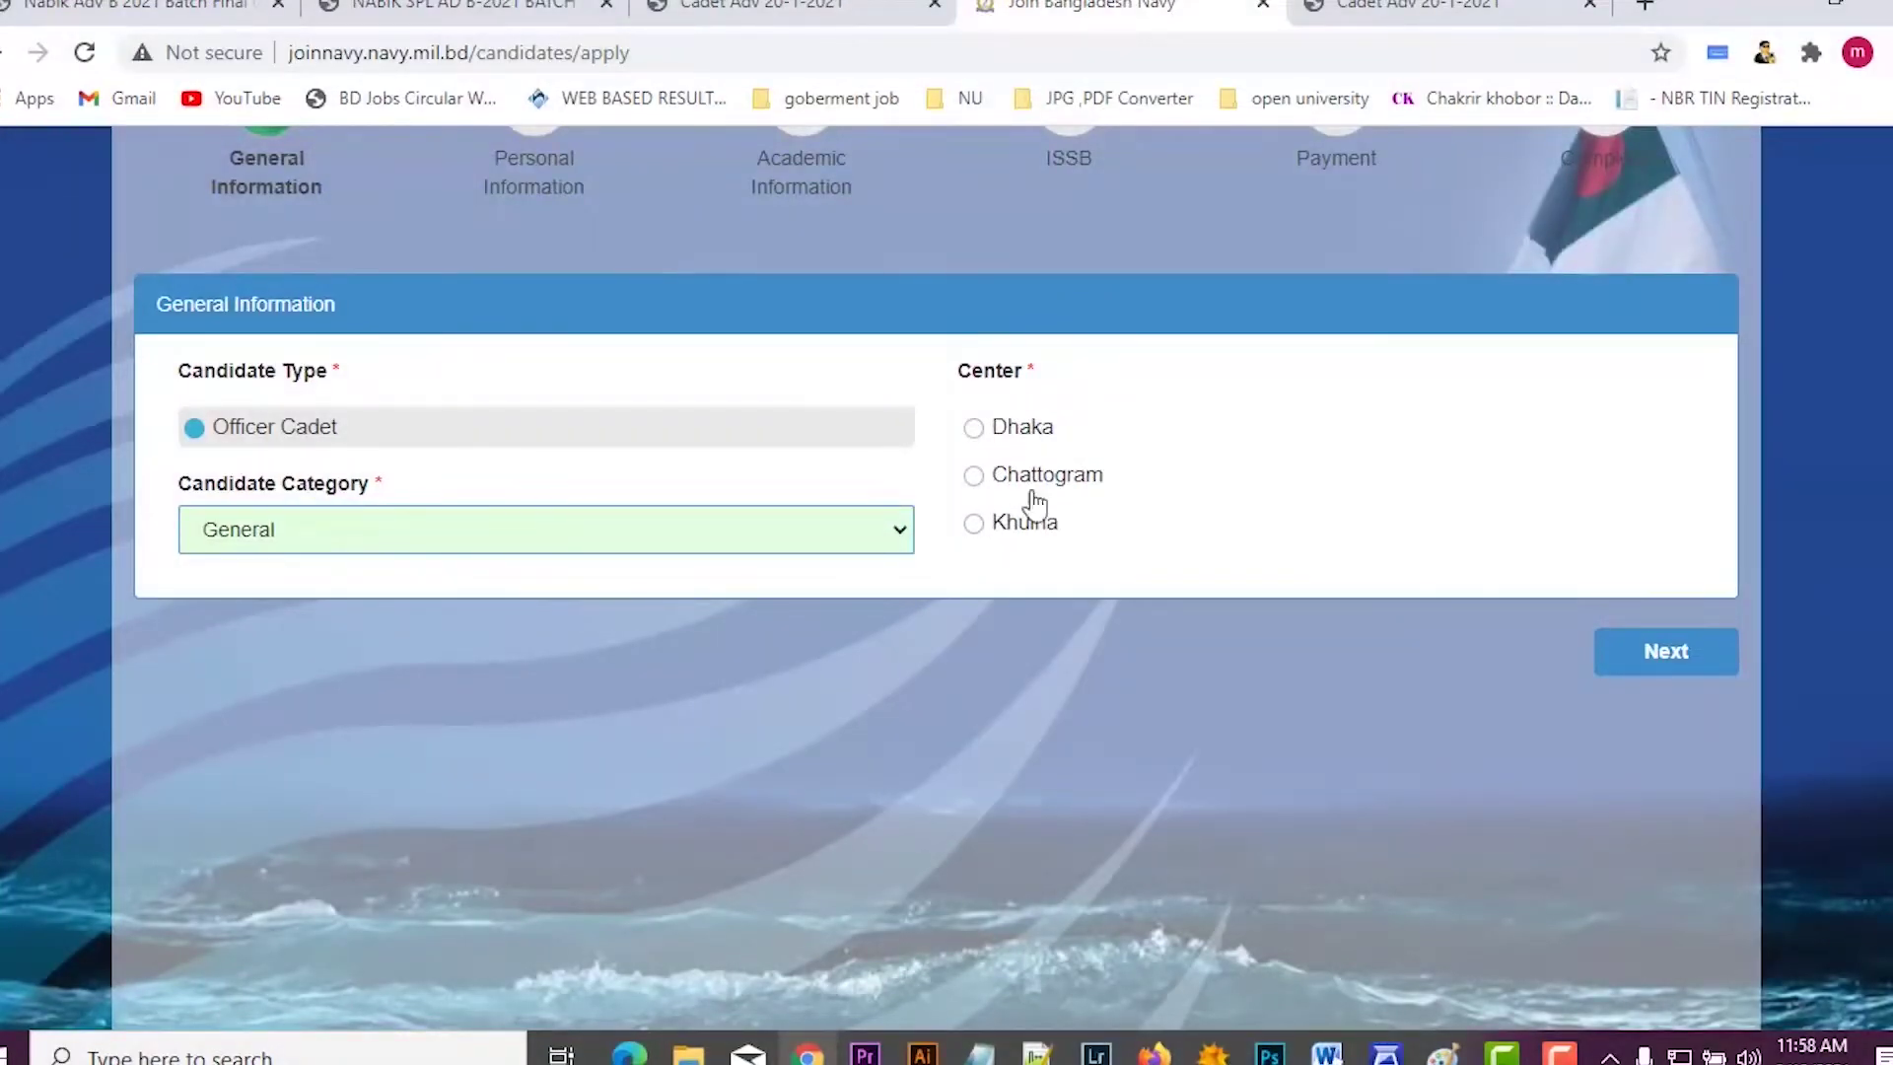
pyautogui.click(974, 476)
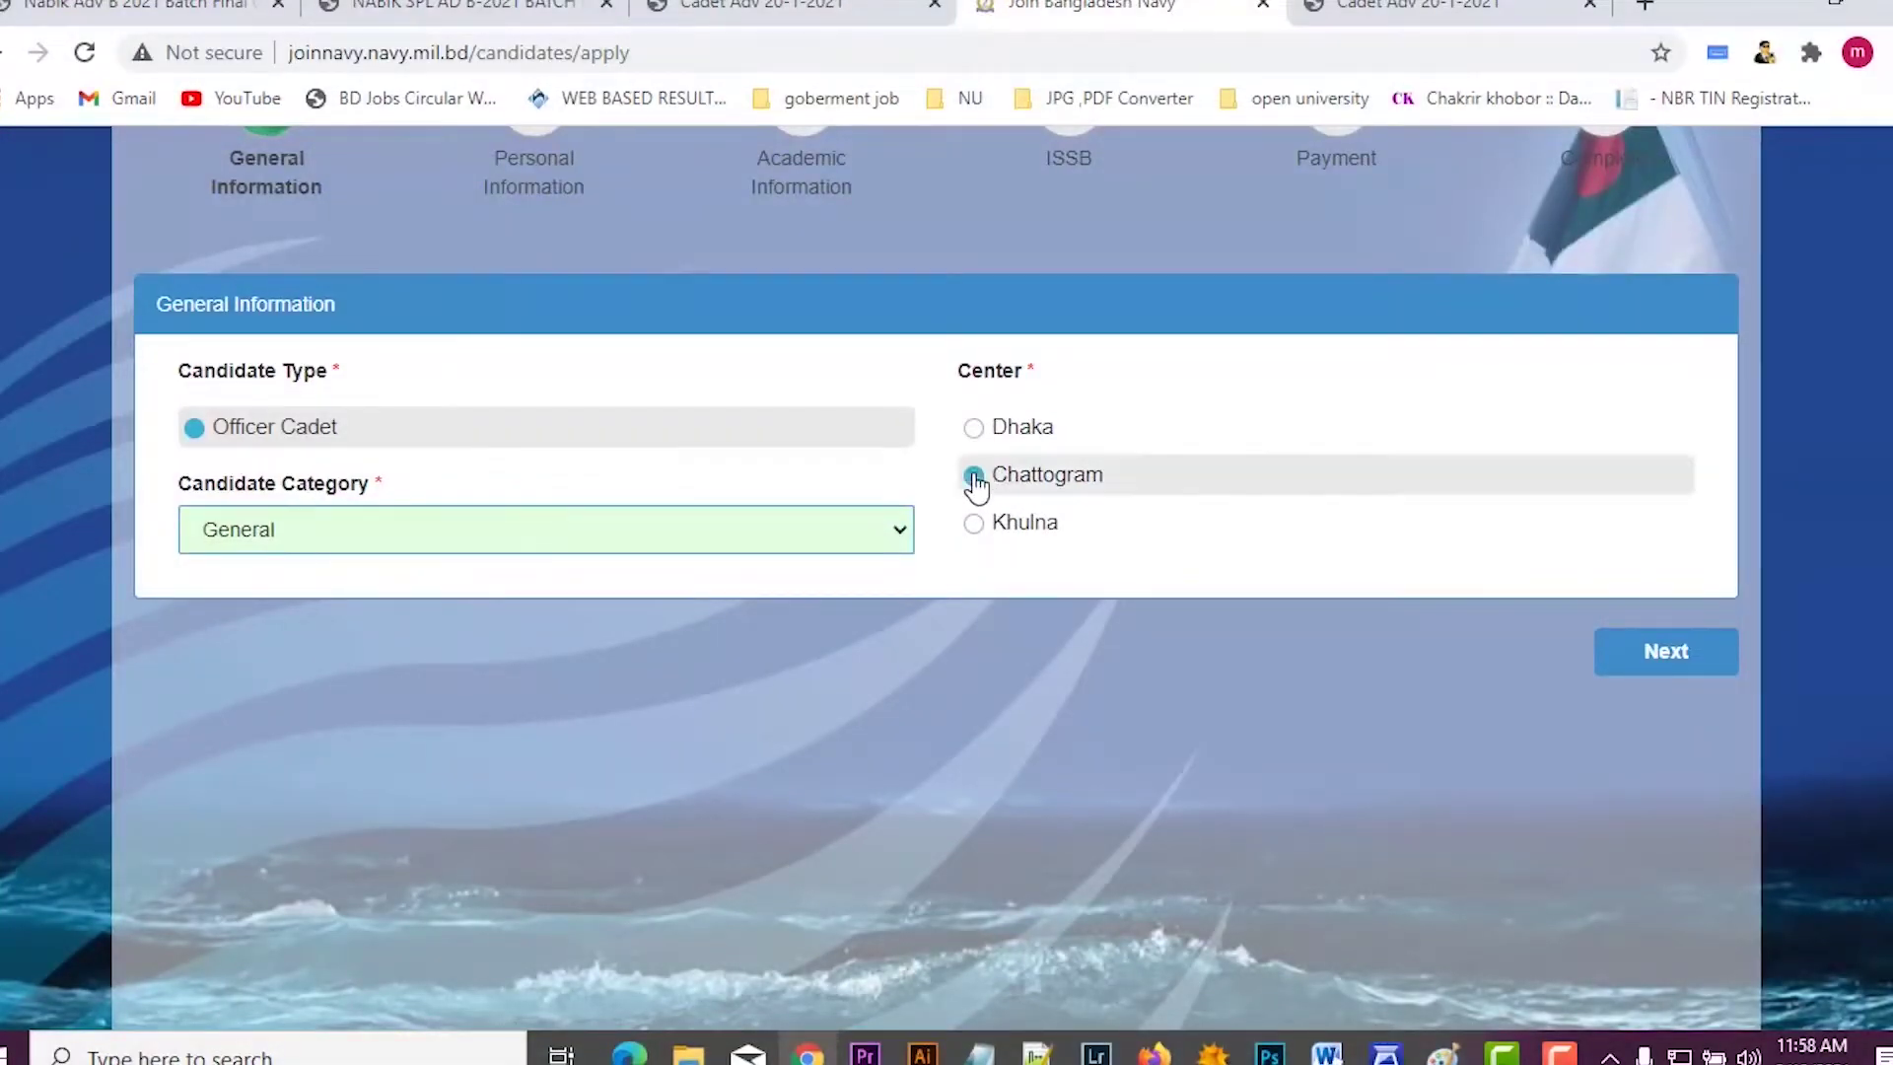
pyautogui.click(1649, 670)
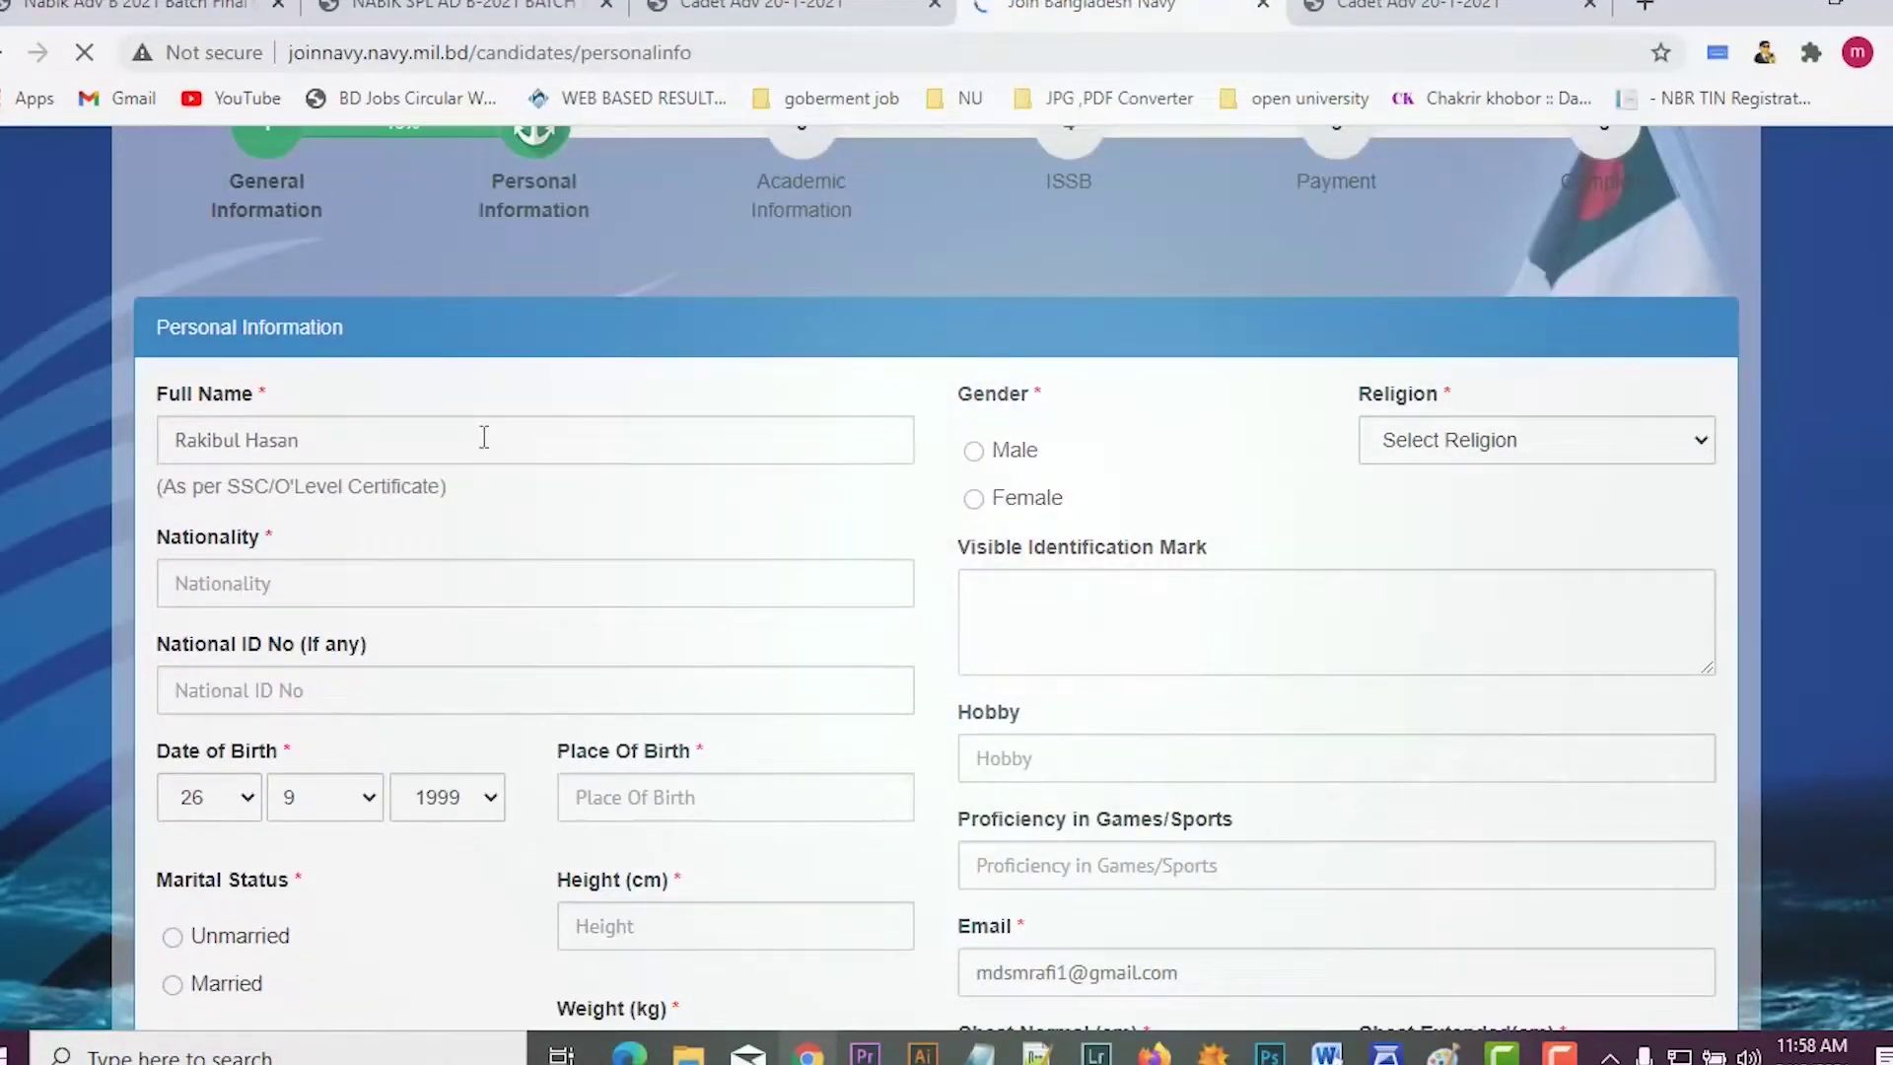
# Step: Check the prefilled full name by selecting parts of it, leaving it unchanged
pyautogui.click(484, 436)
pyautogui.moveTo(484, 437); pyautogui.dragTo(77, 430)
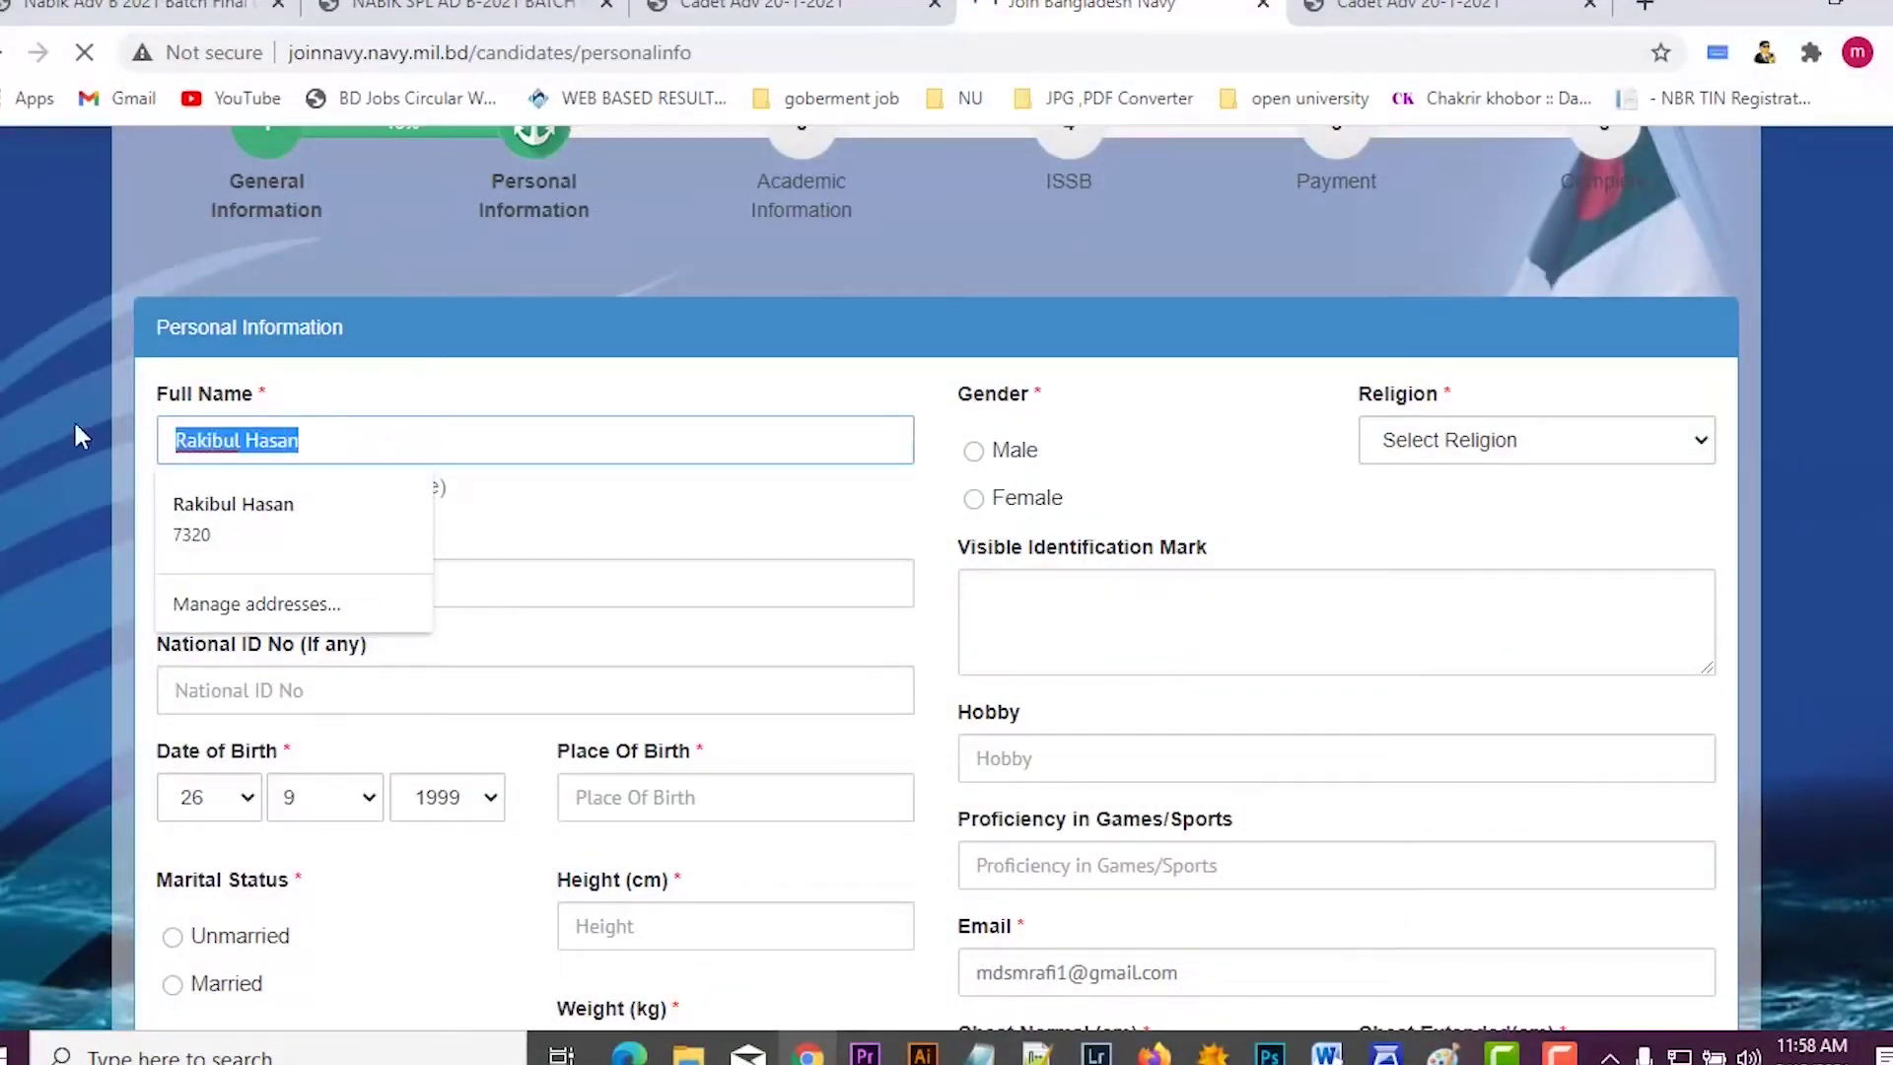
pyautogui.click(508, 434)
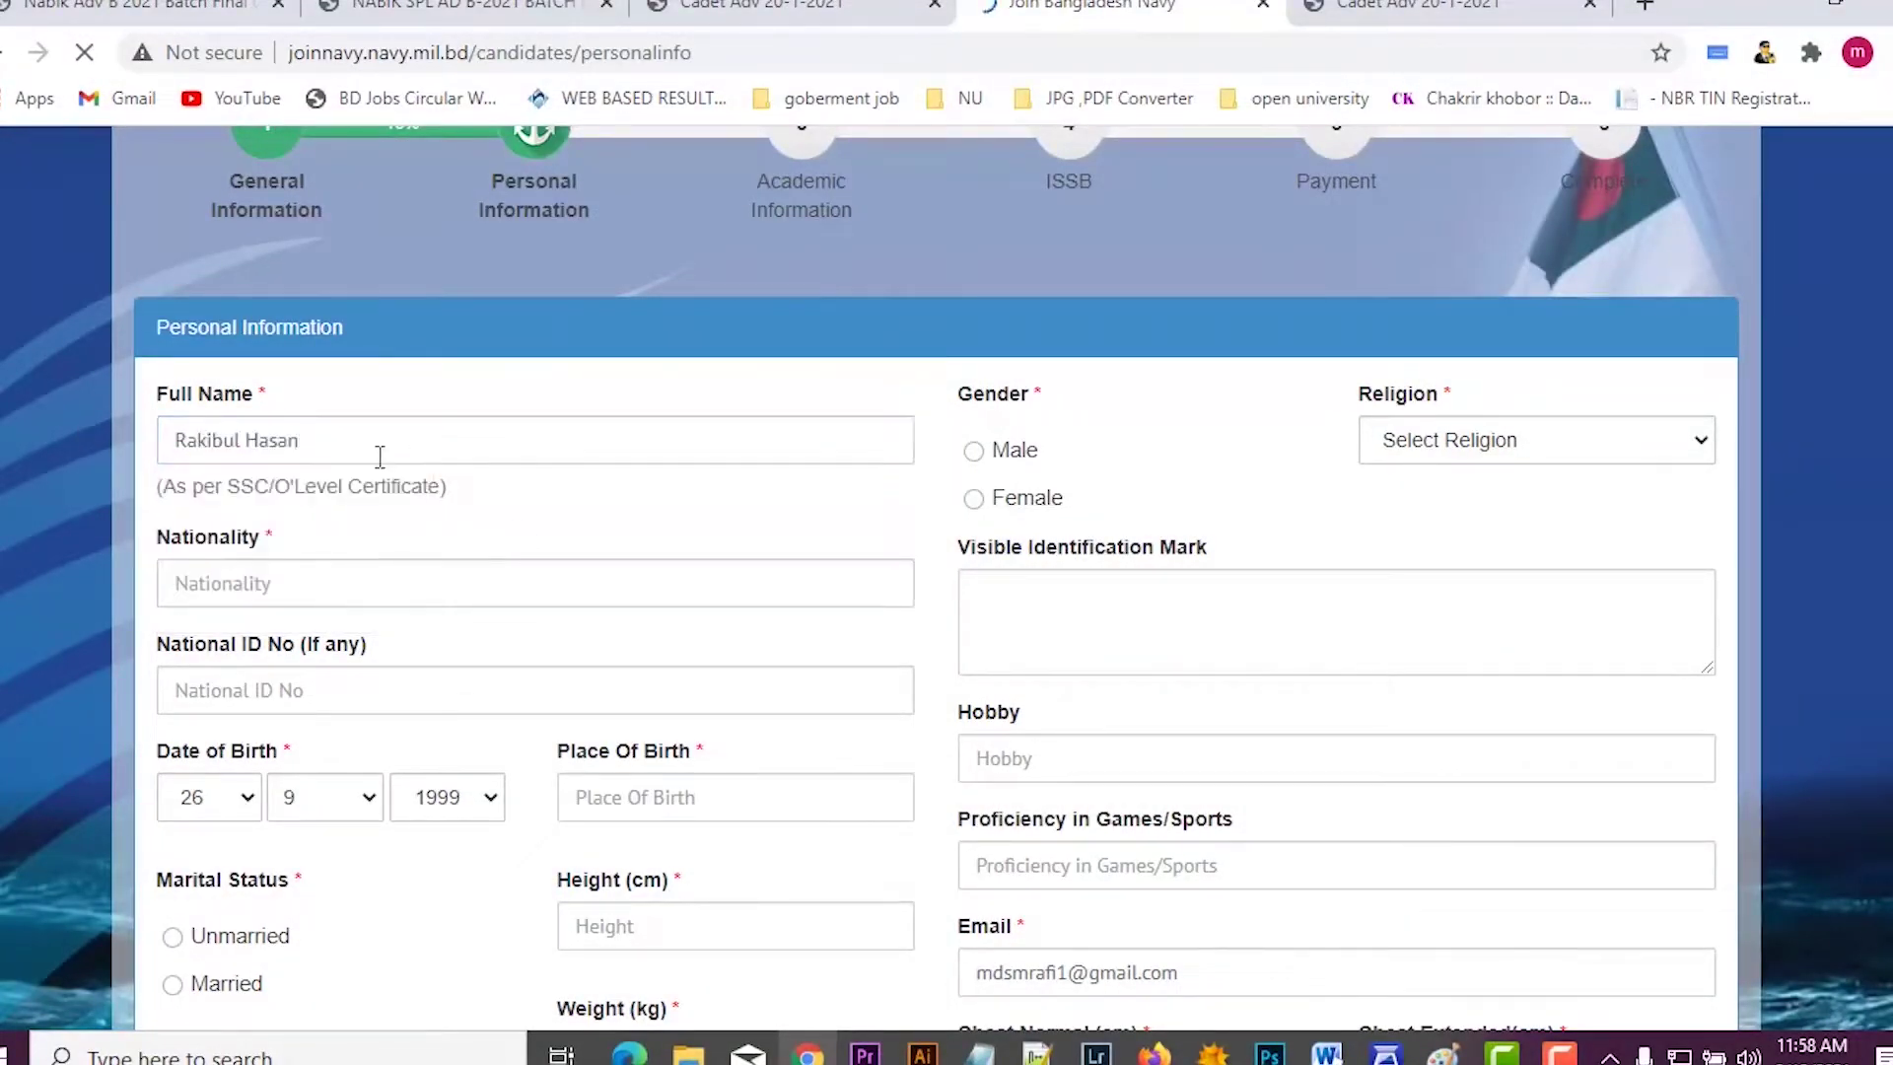
pyautogui.moveTo(368, 431); pyautogui.dragTo(88, 451)
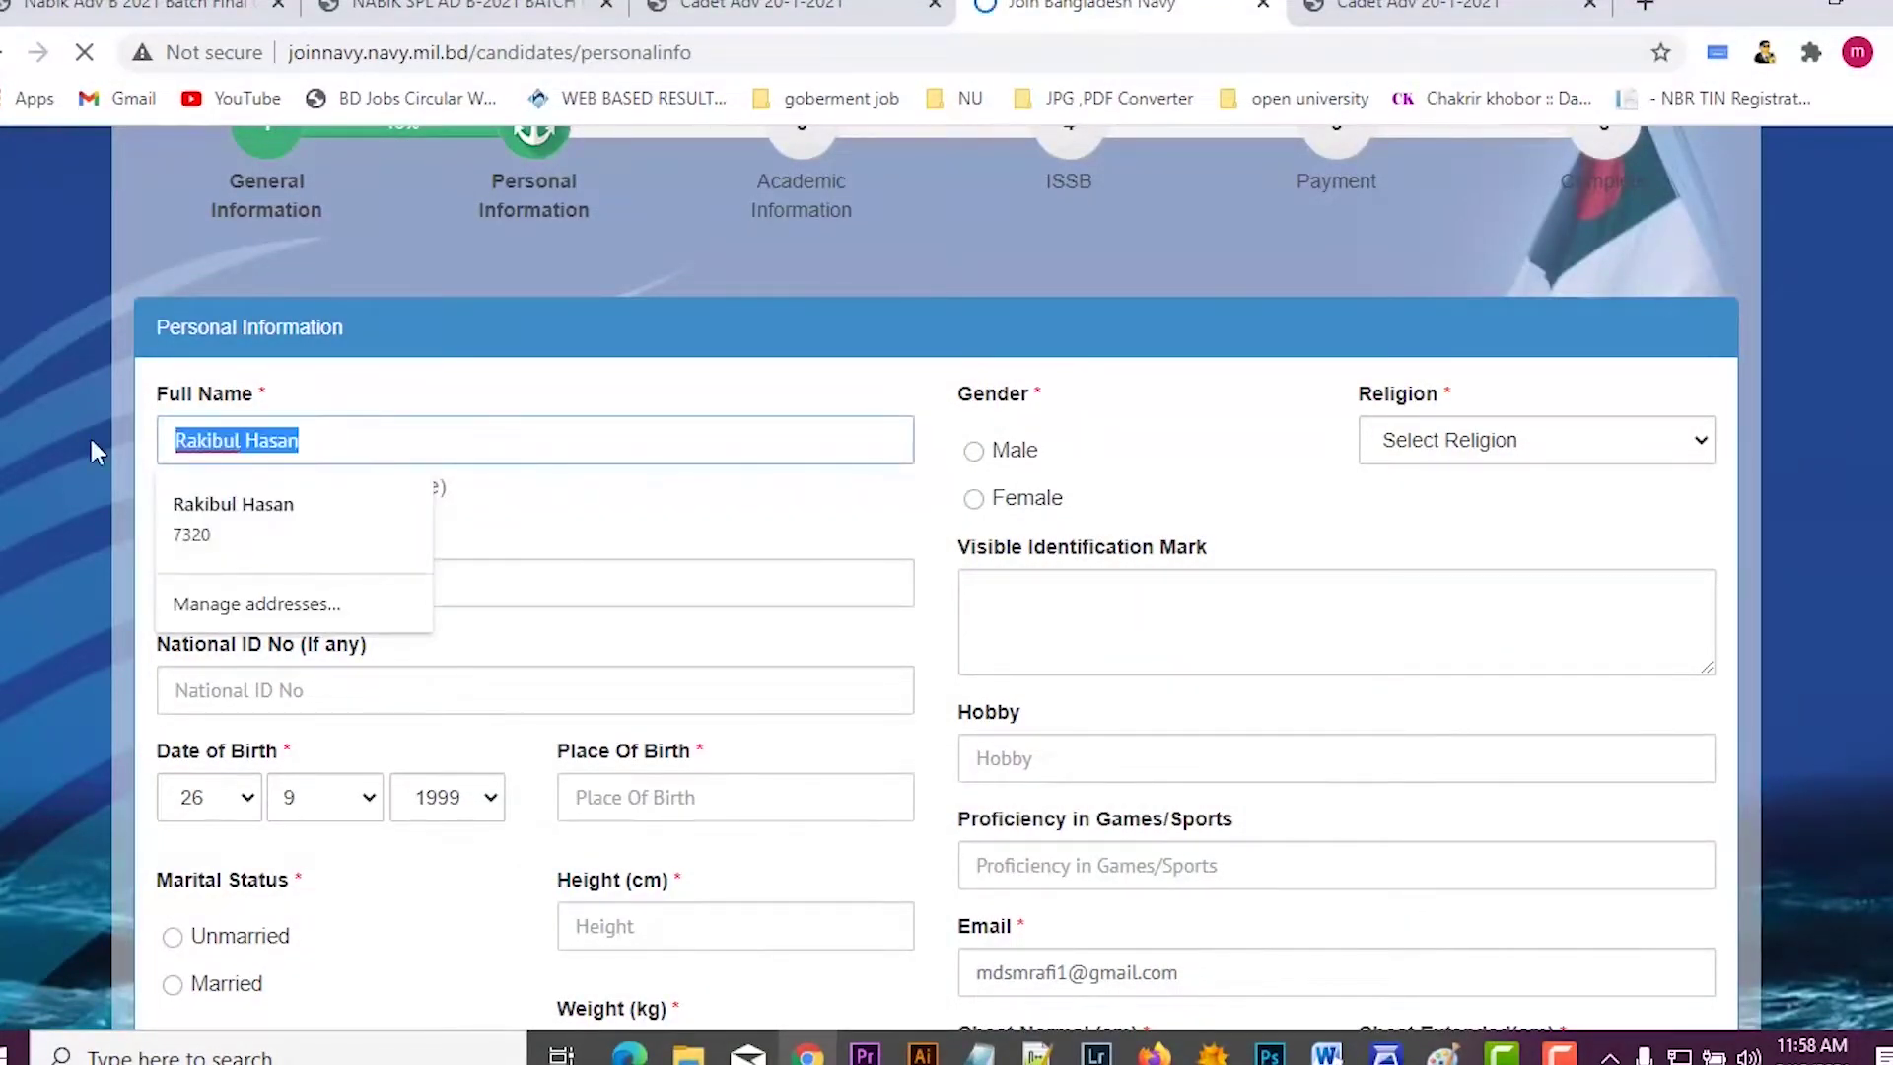
pyautogui.click(641, 460)
pyautogui.moveTo(247, 441); pyautogui.dragTo(398, 452)
pyautogui.click(628, 650)
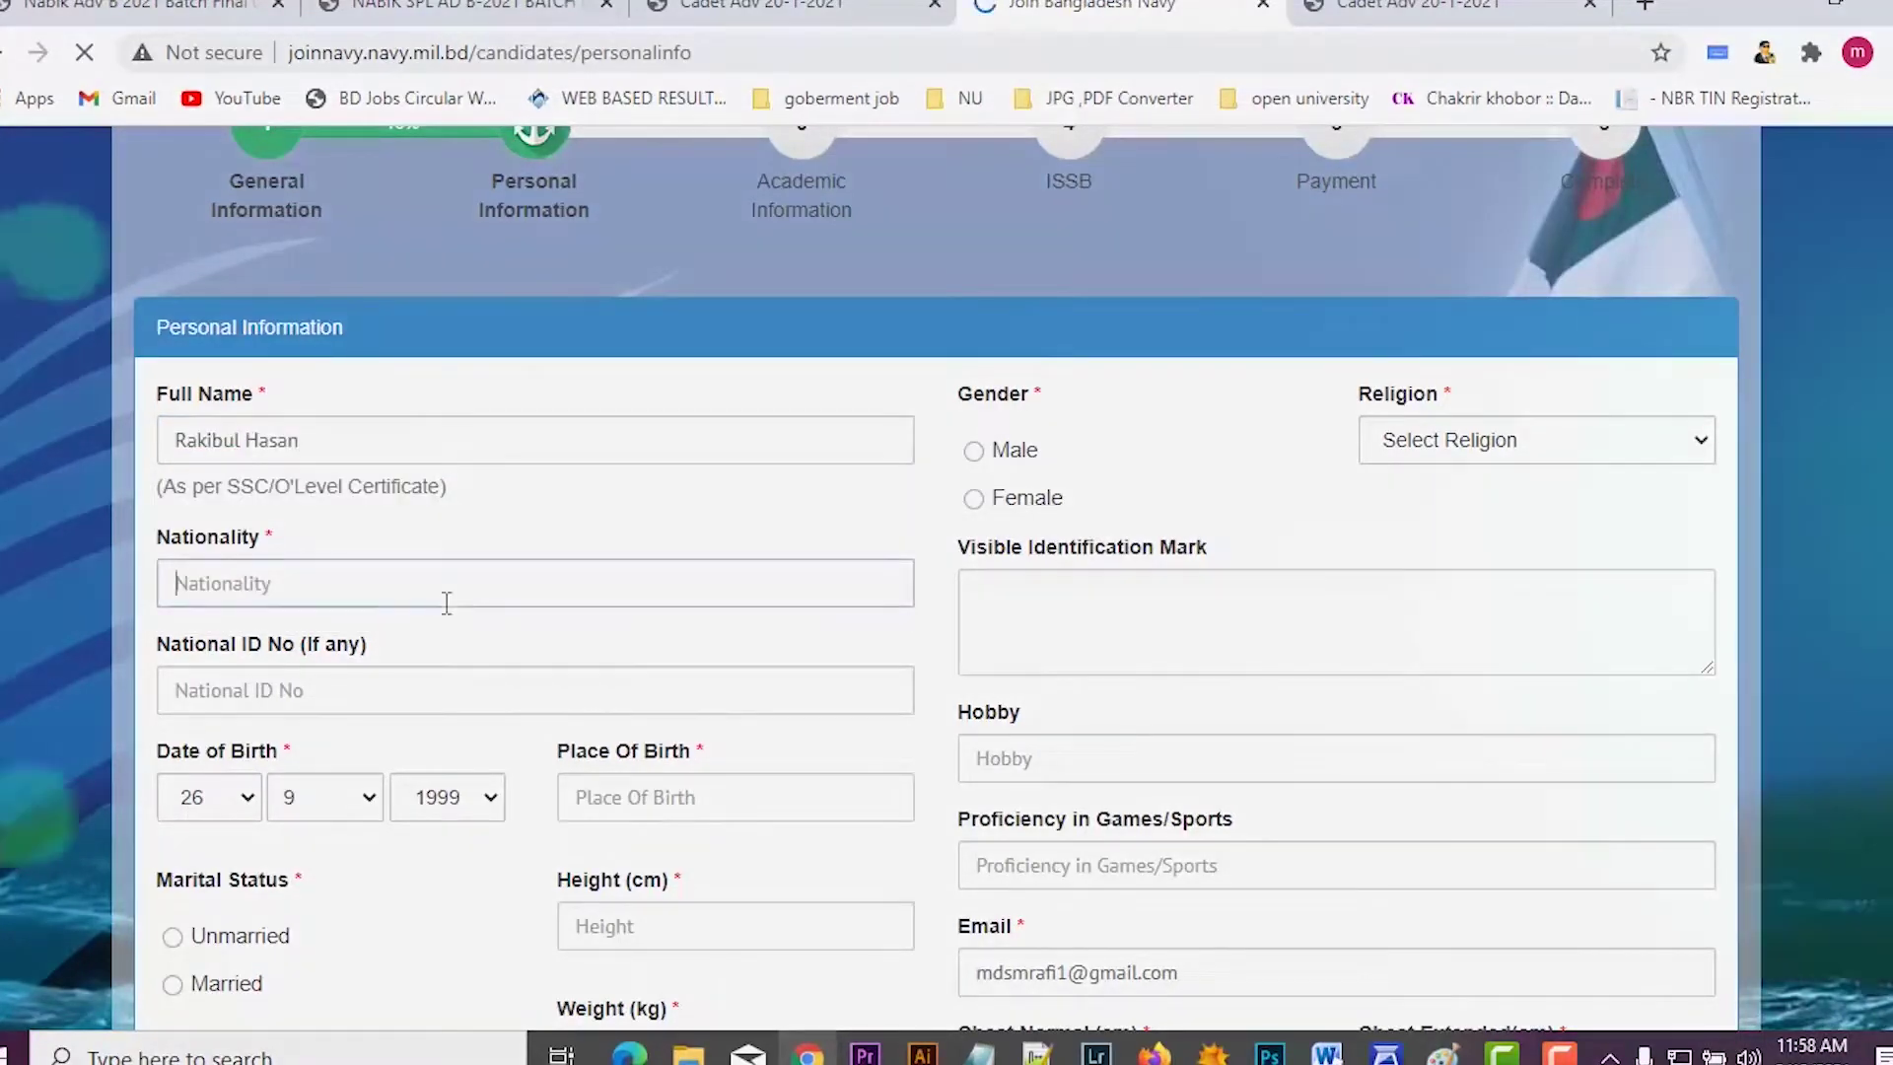
# Step: Enter Bangladeshi as the nationality
pyautogui.click(455, 592)
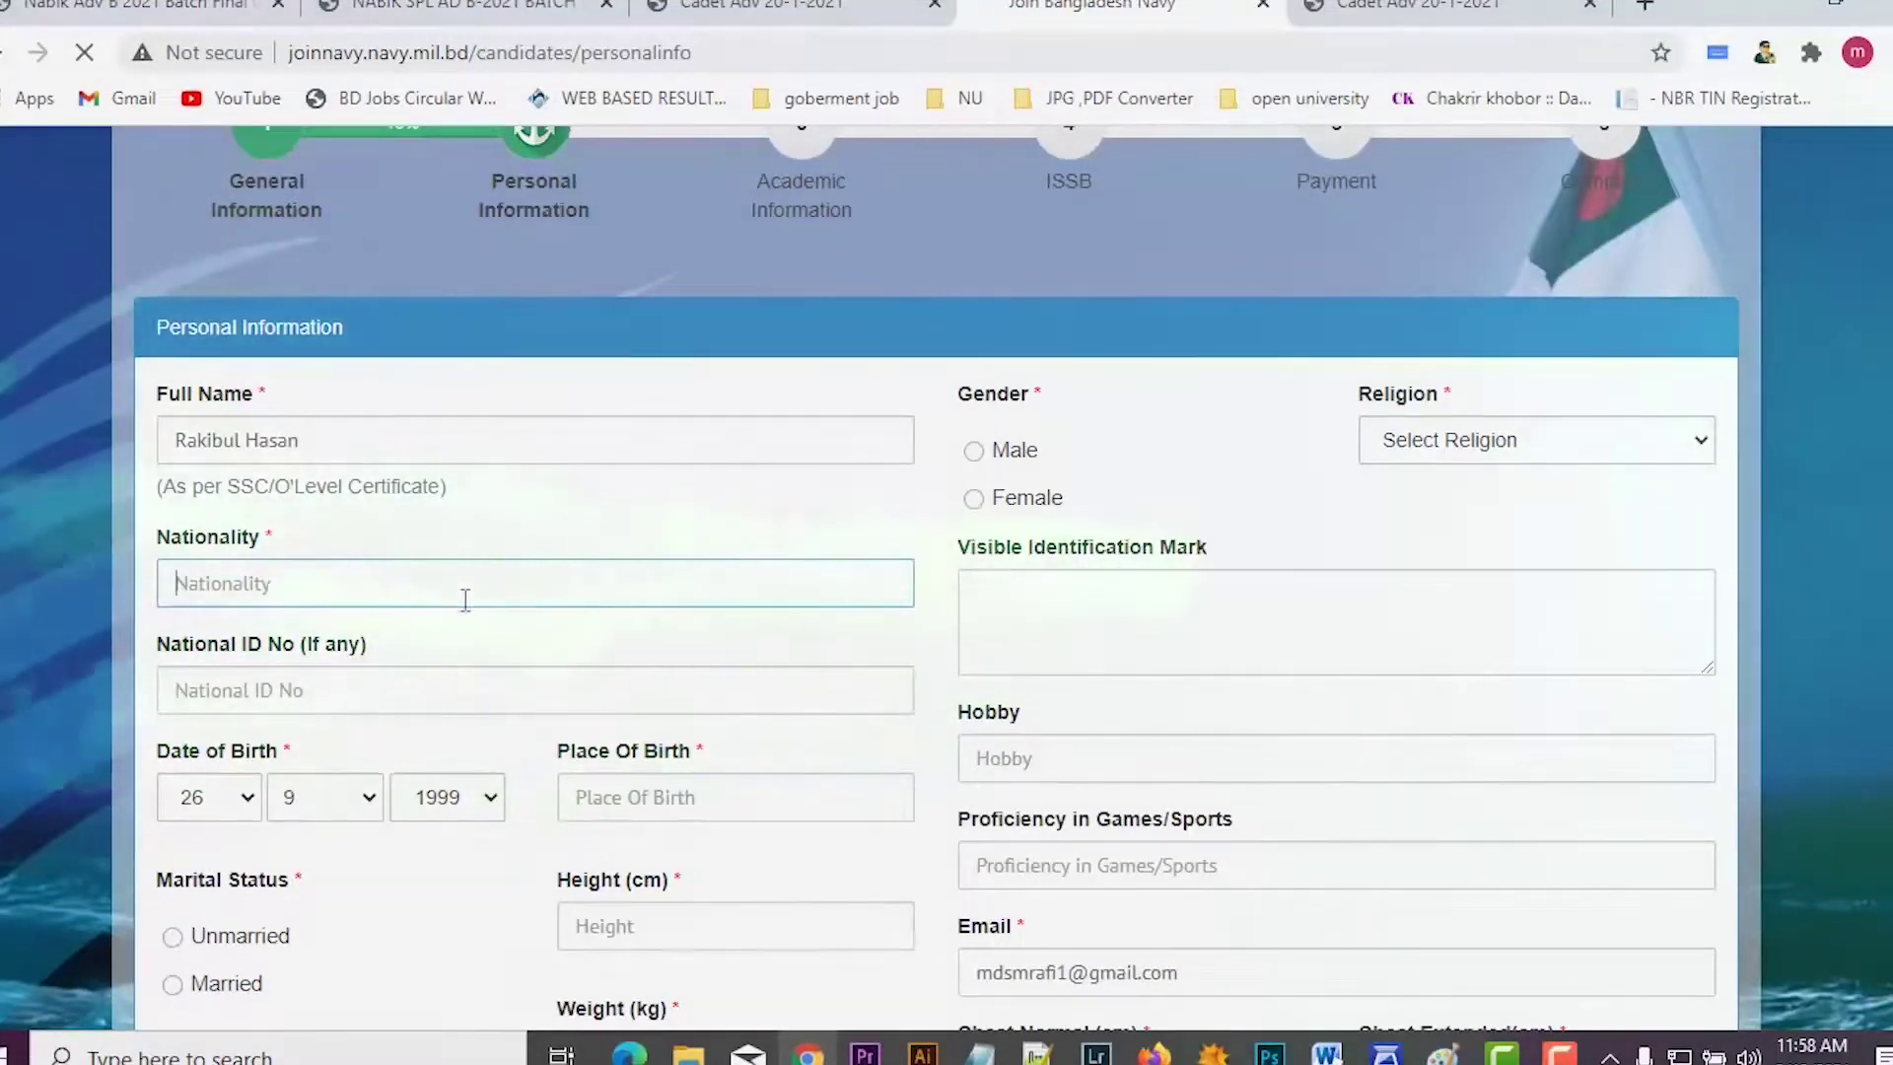
pyautogui.write('Bangladeshi')
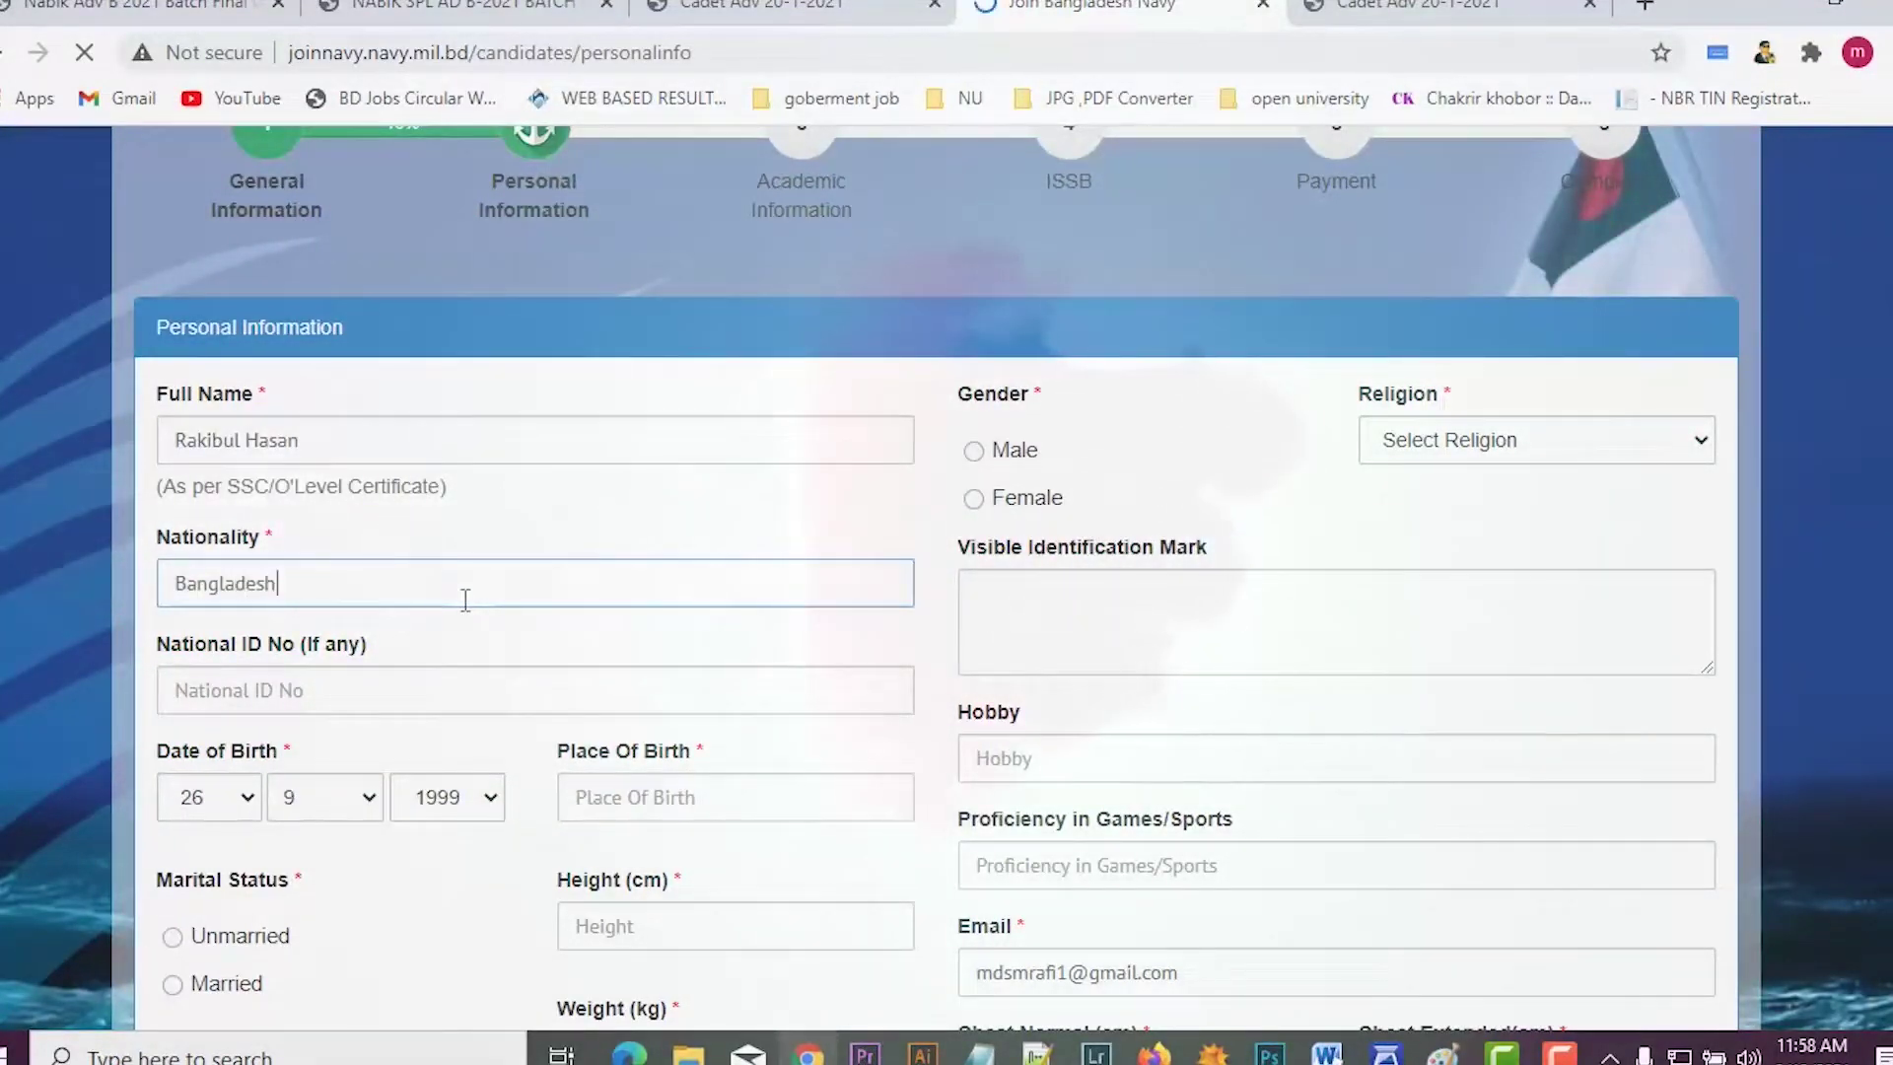
pyautogui.click(310, 695)
pyautogui.scroll(-3, 310, 698)
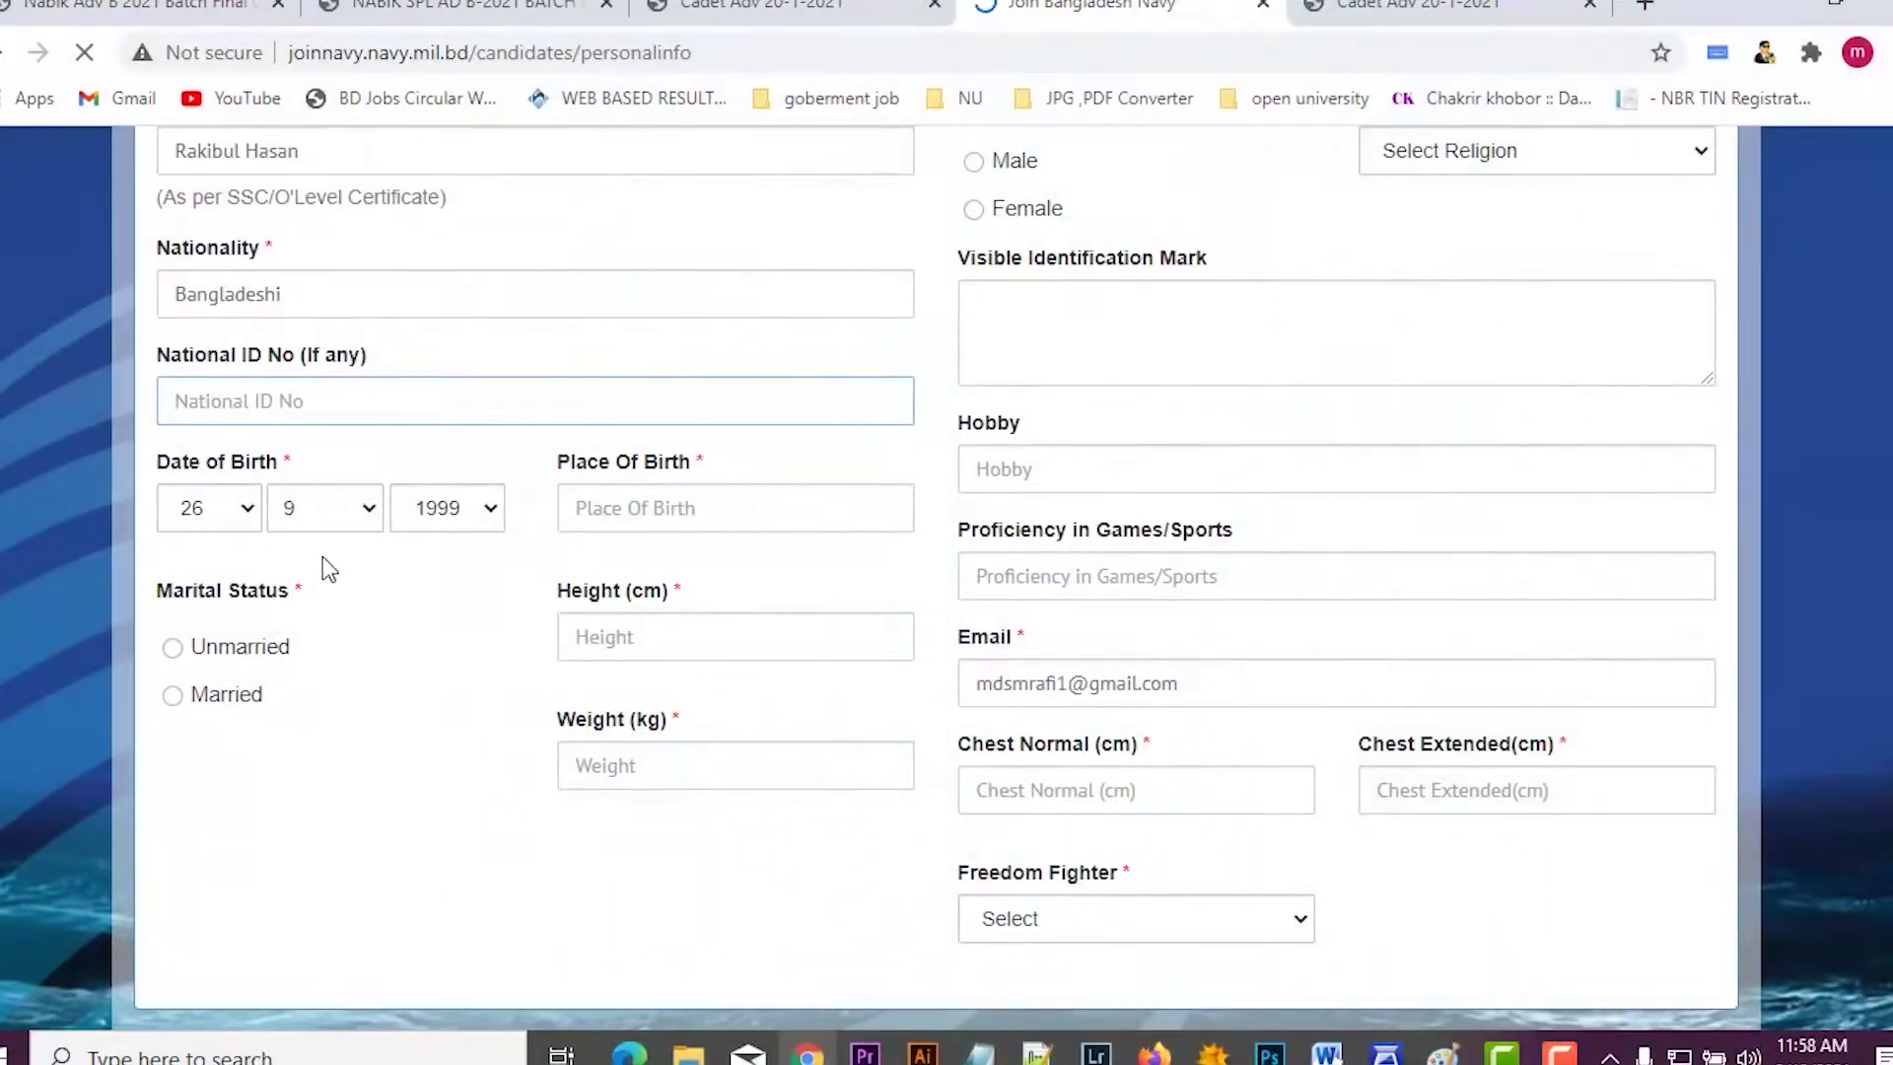
# Step: Enter Chittagong as the place of birth, leaving the height field empty for now
pyautogui.click(173, 663)
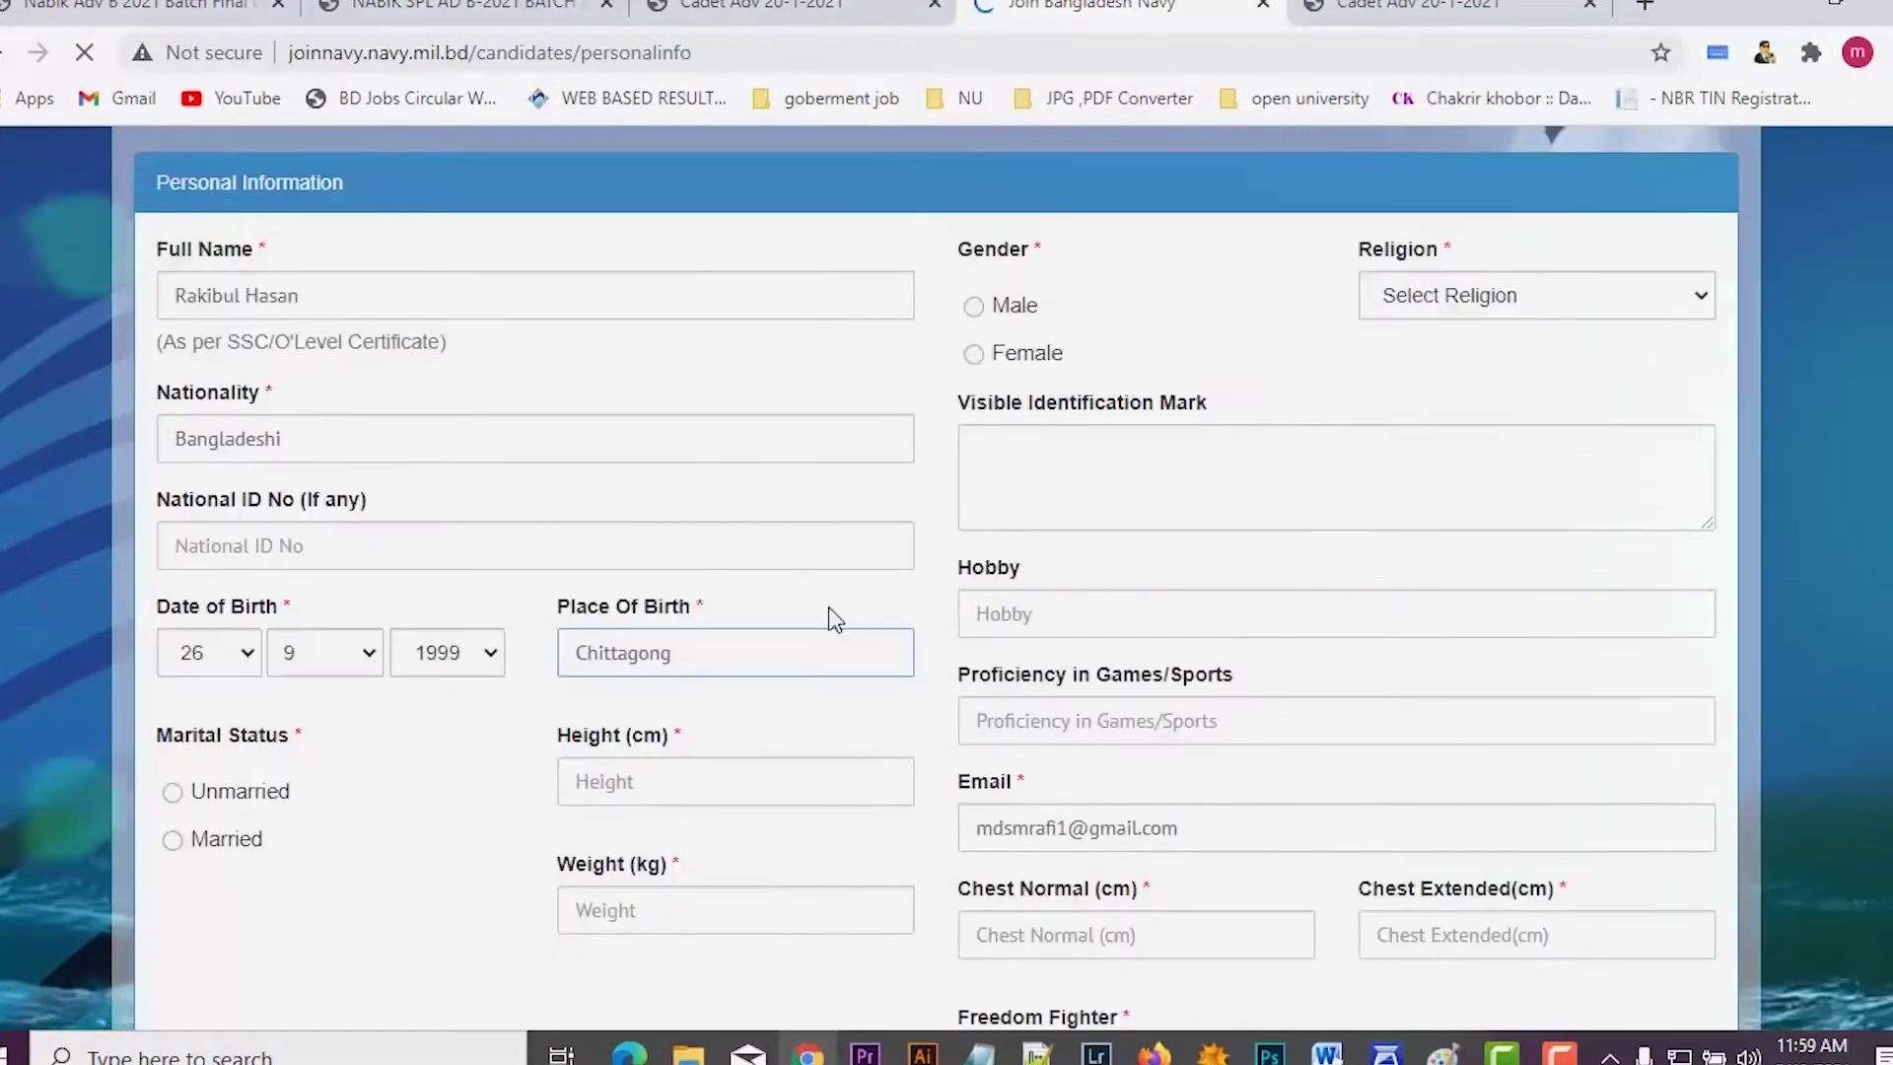
pyautogui.click(649, 786)
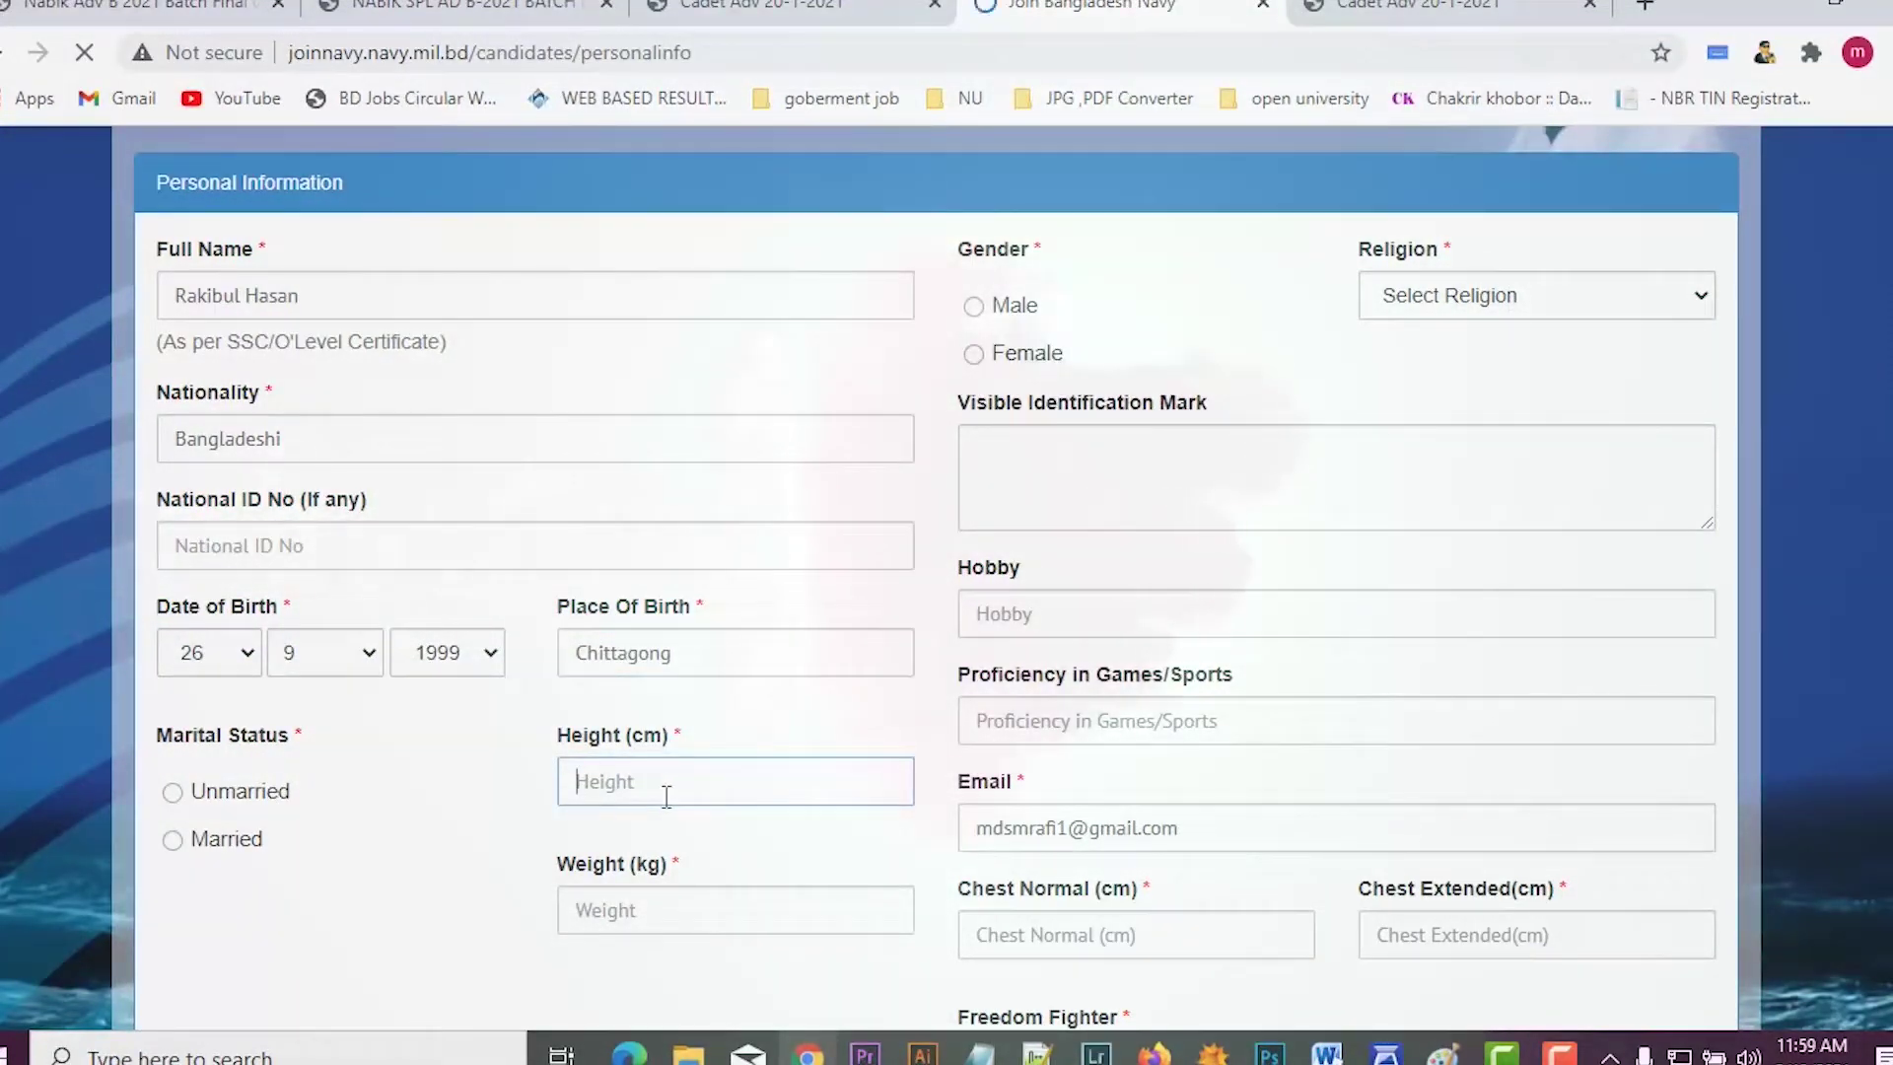
pyautogui.write('5')
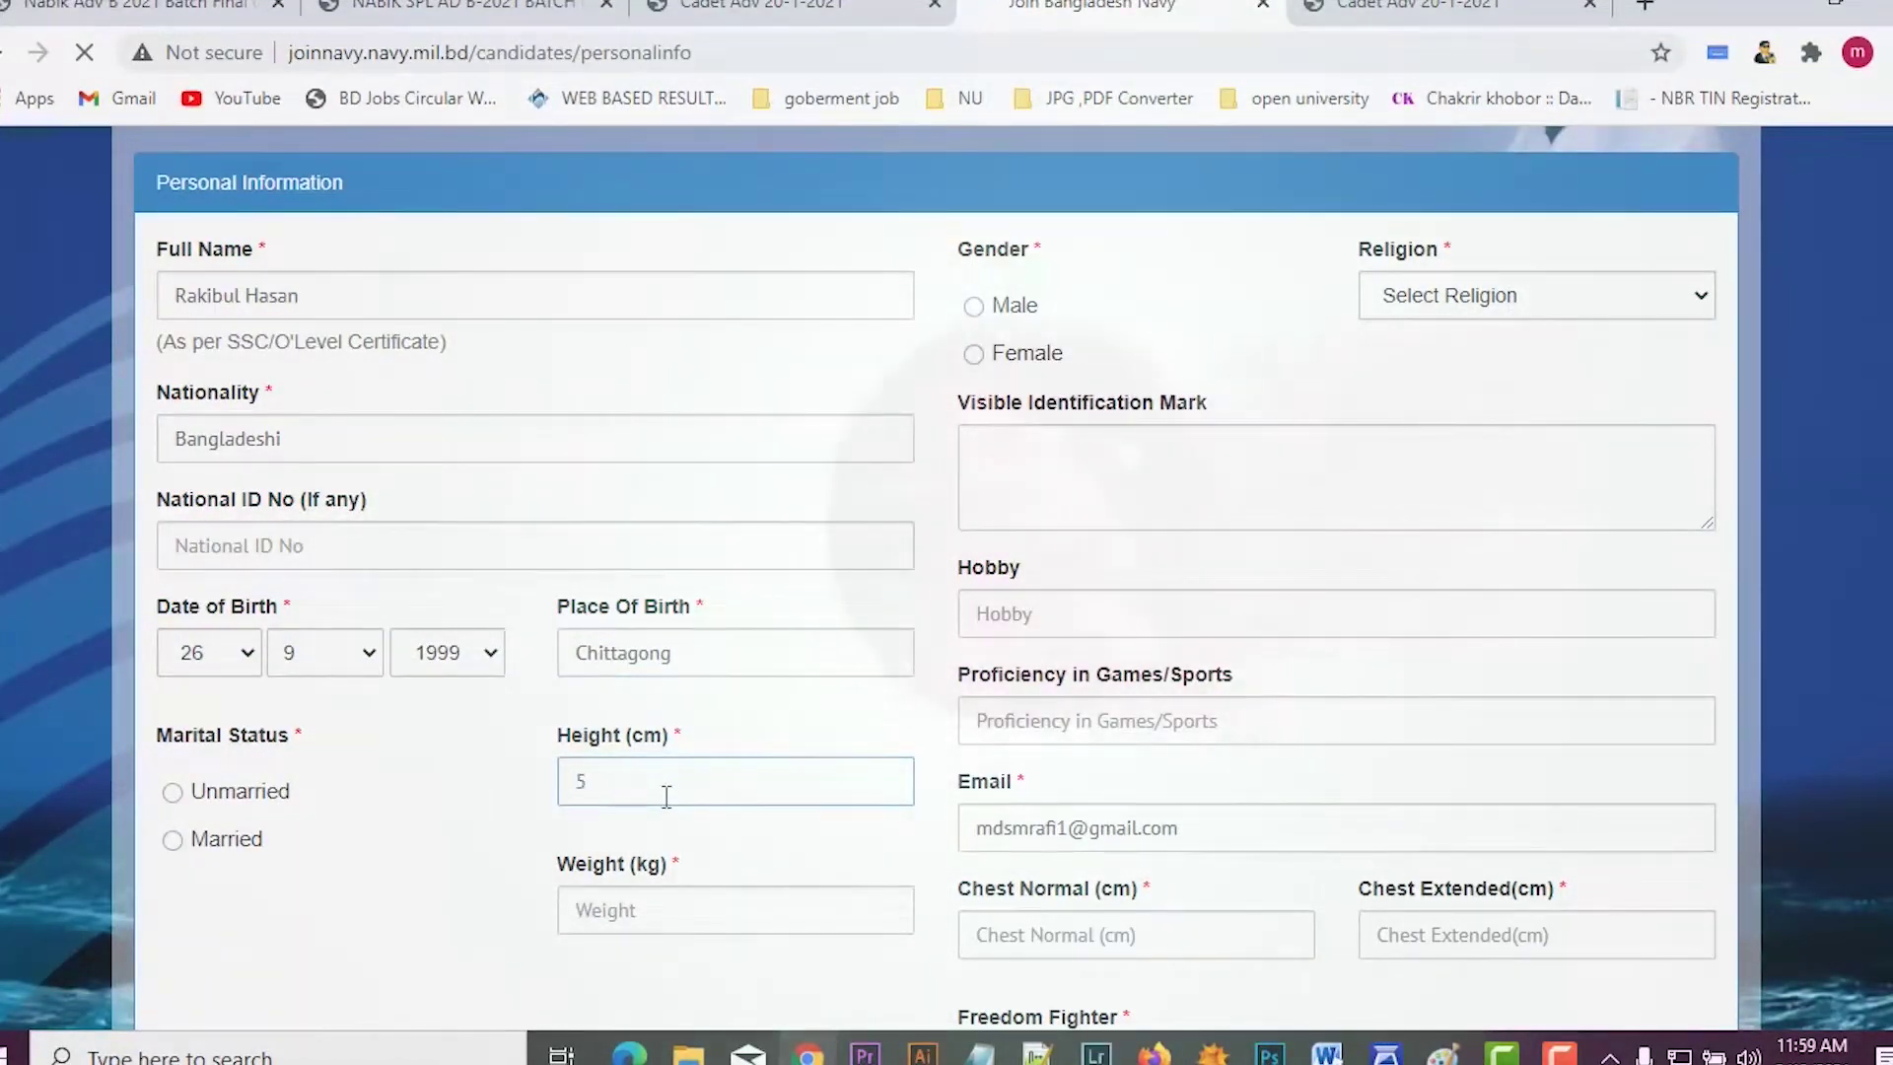
pyautogui.write('.')
pyautogui.press('BackSpace')
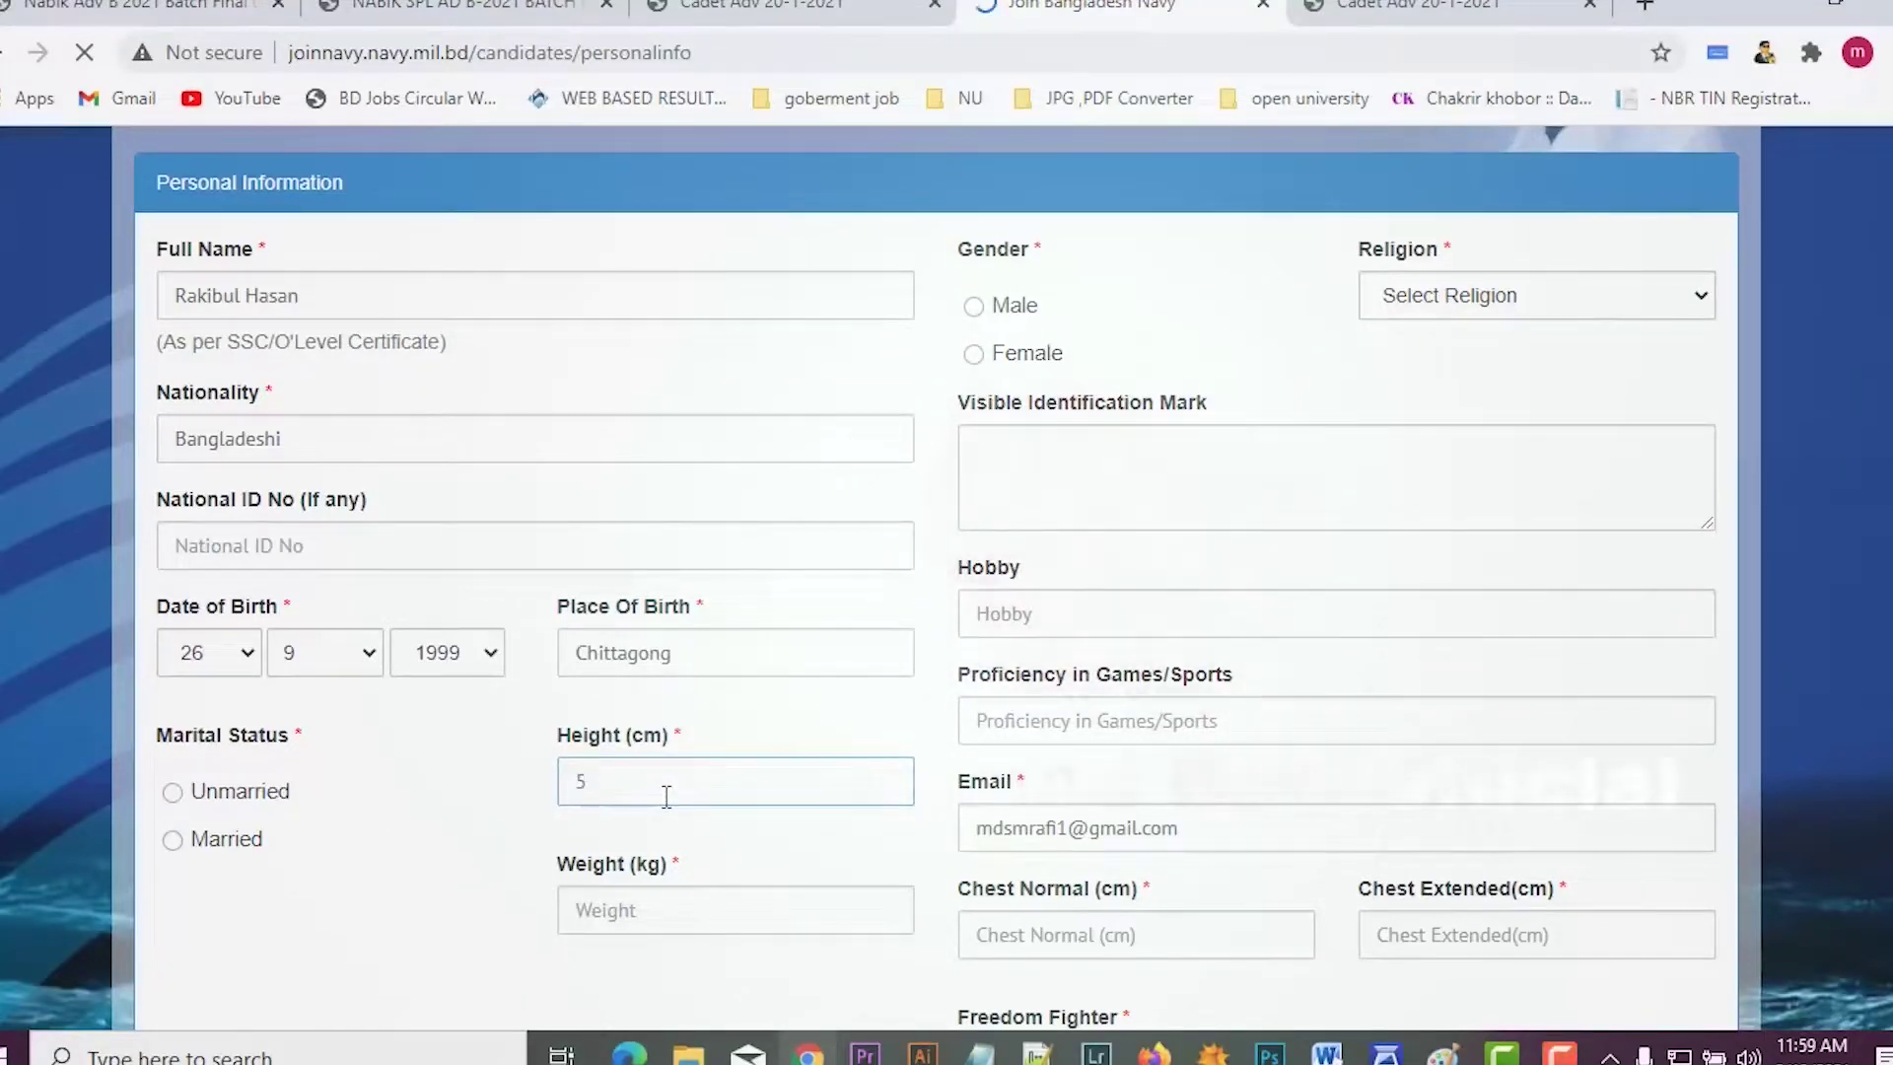
pyautogui.hotkey('ctrl', 't')
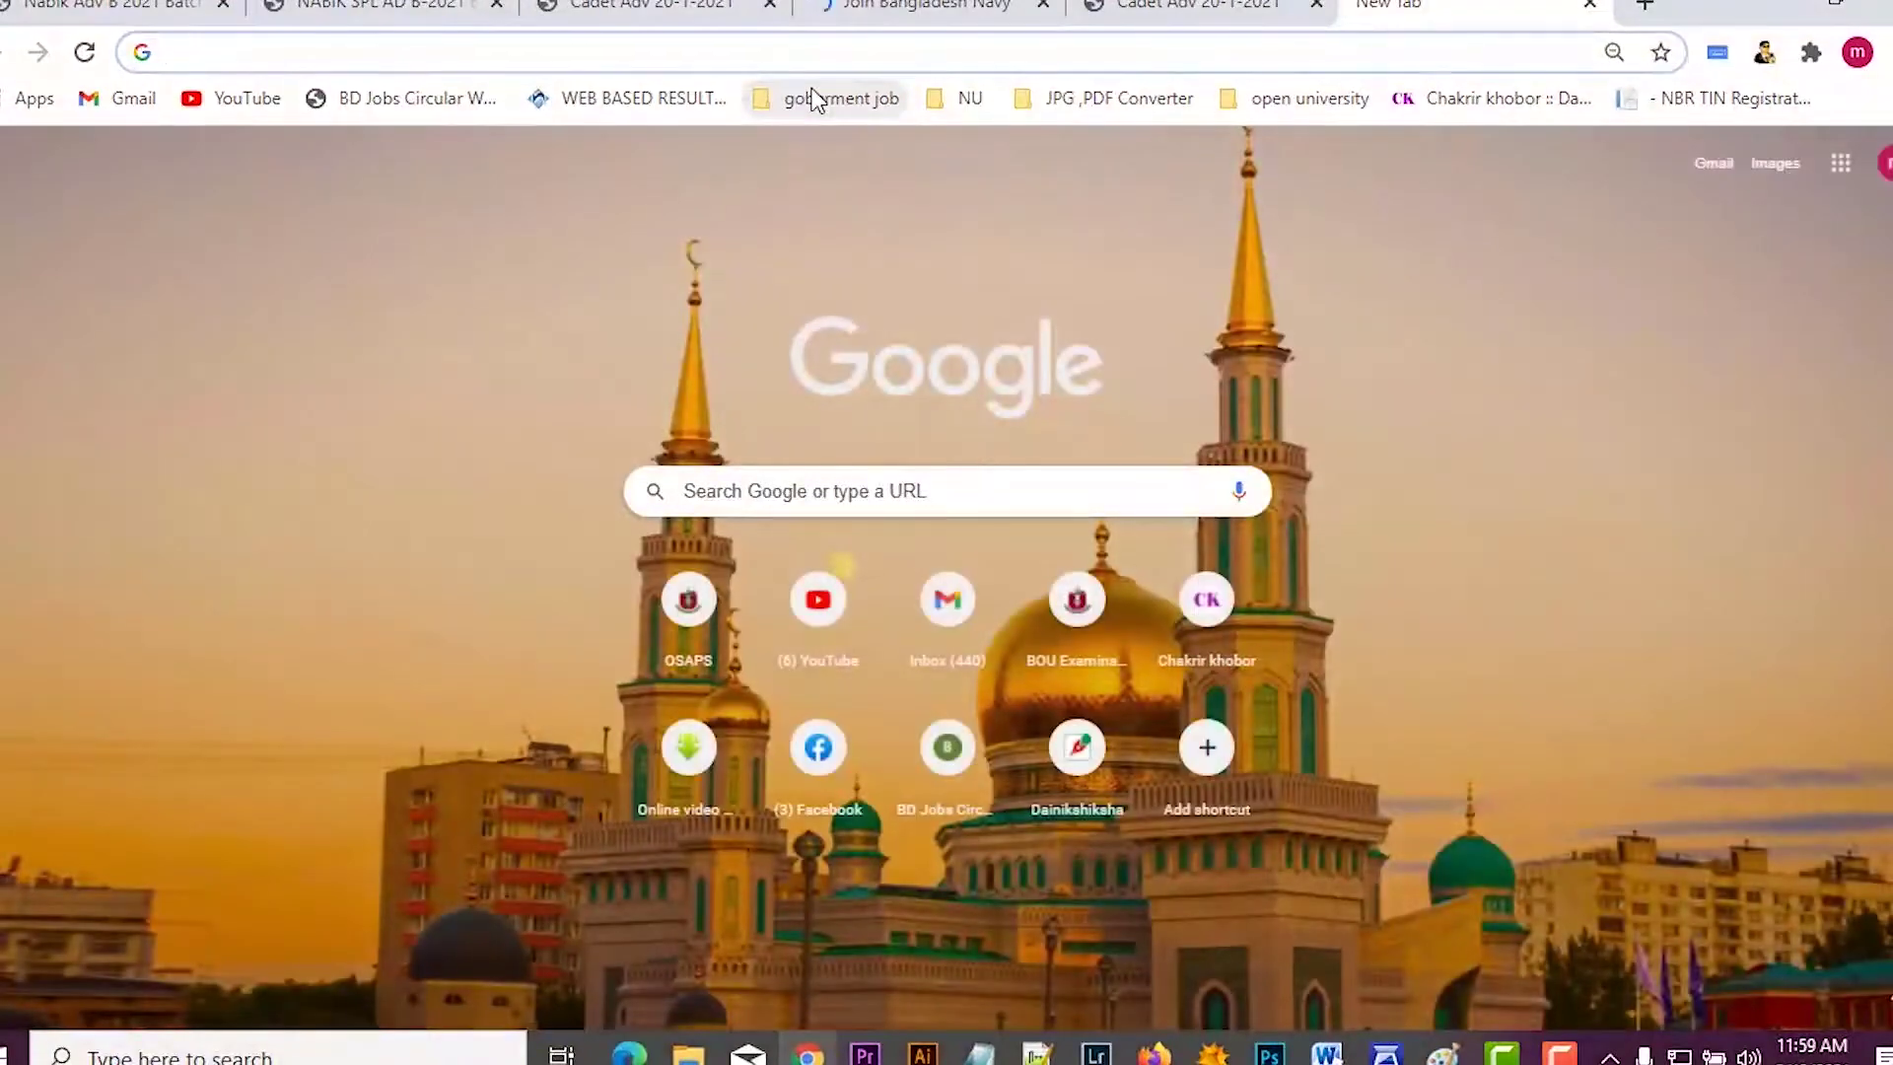
# Step: Convert 5.6 feet to centimetres with Google's converter and copy the 170.688 cm result
pyautogui.write('foo')
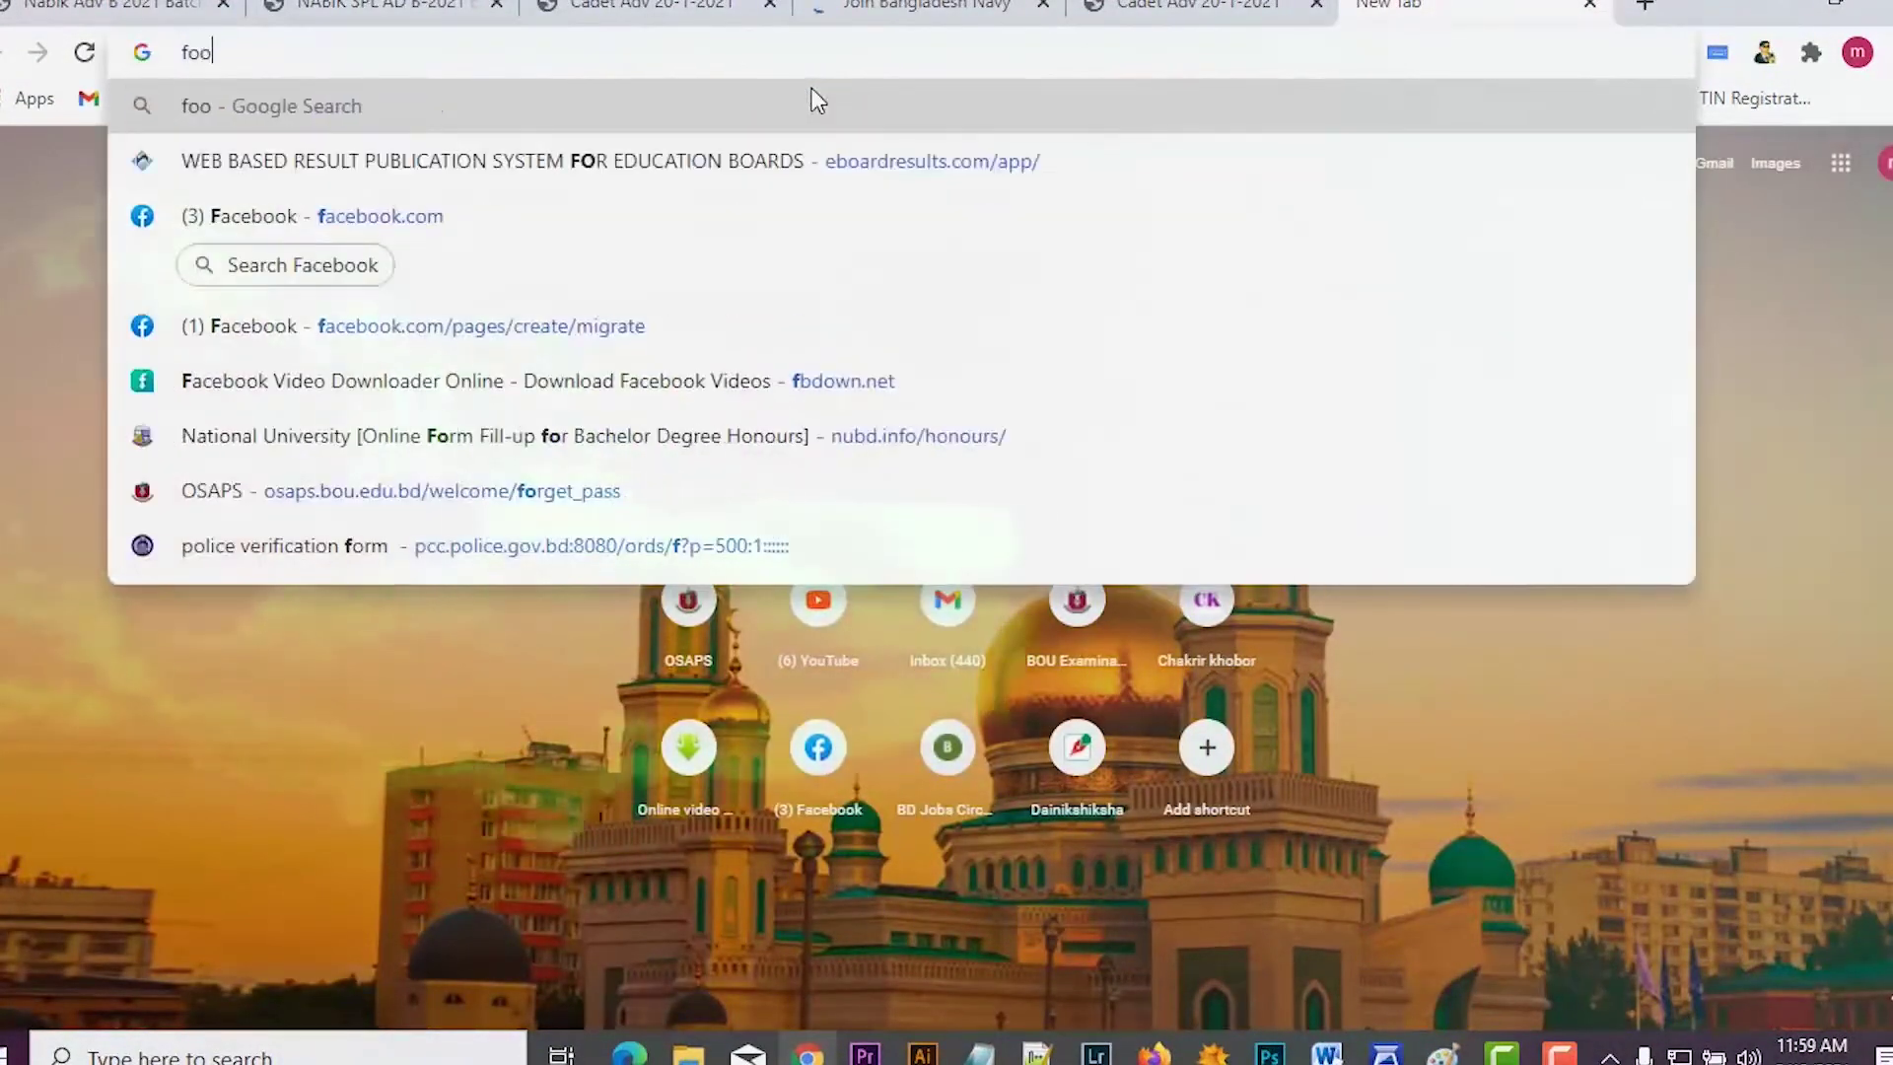
pyautogui.write('t to')
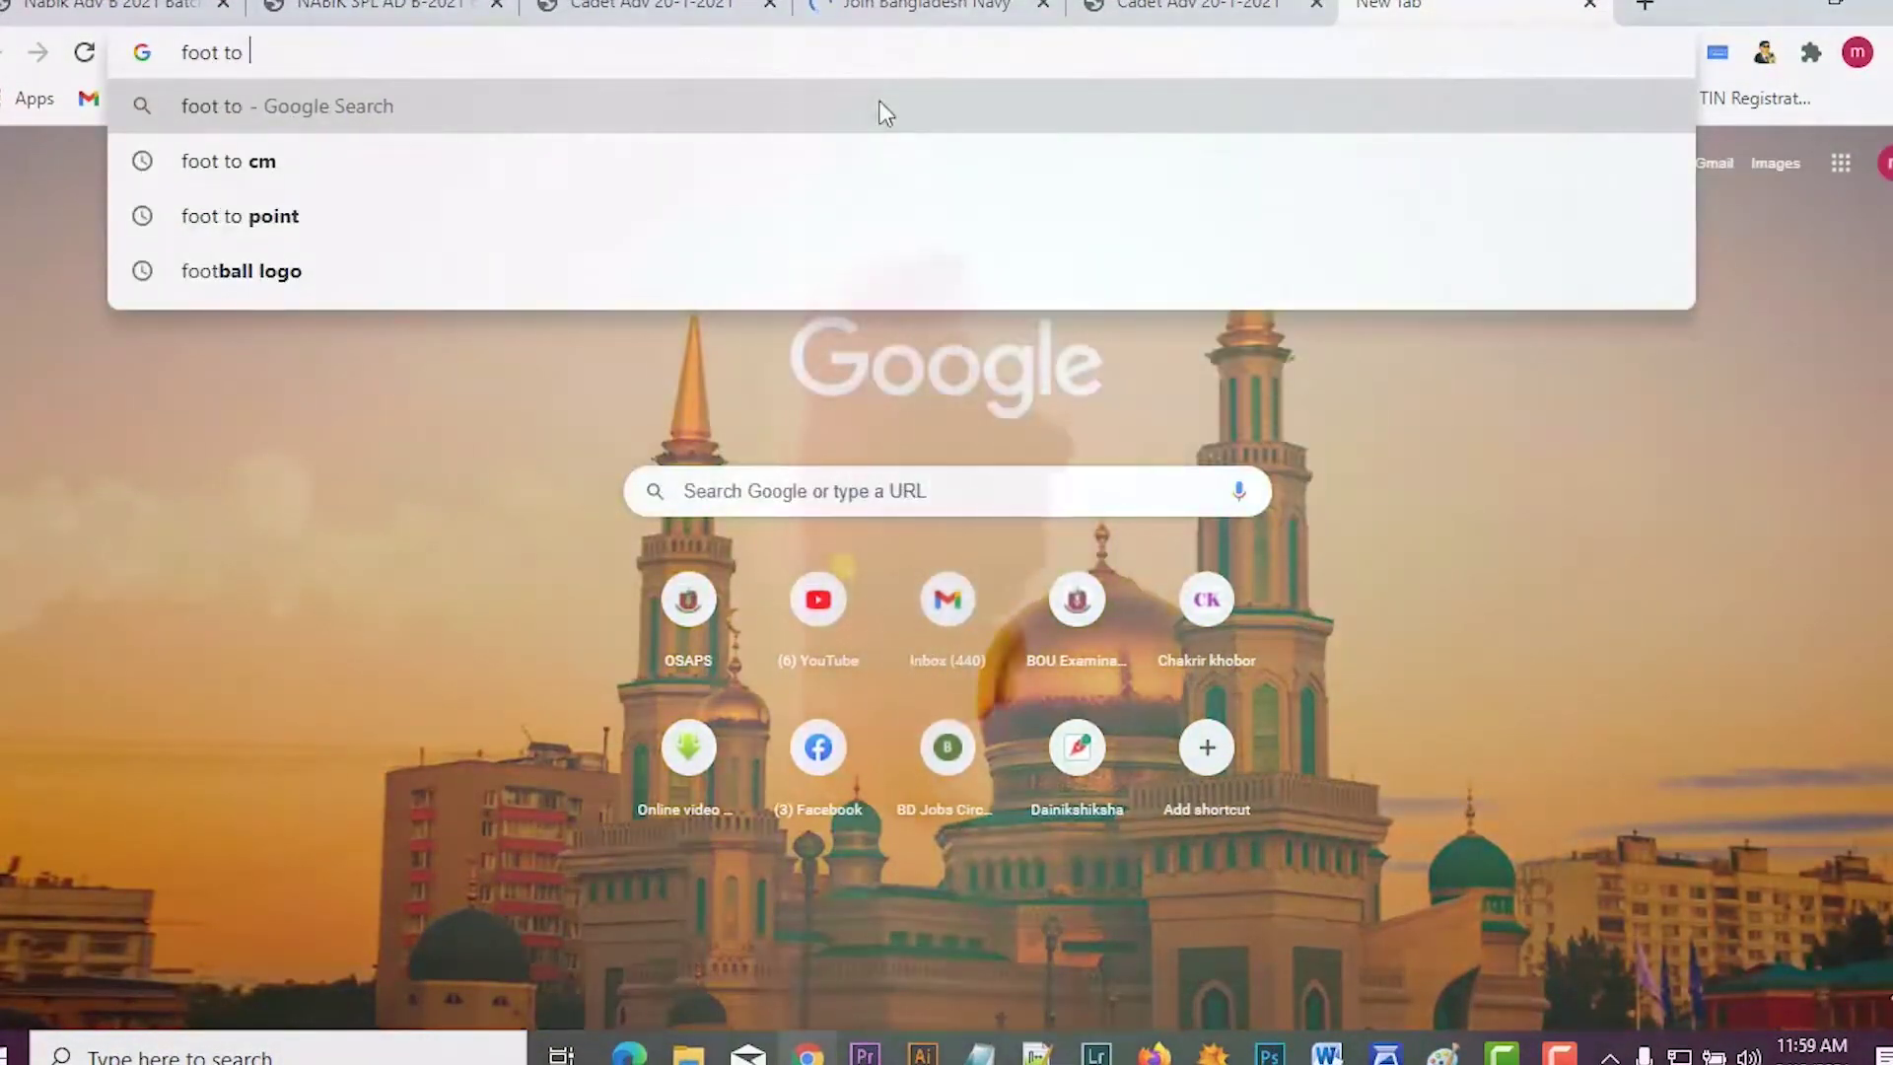
pyautogui.write(' cm')
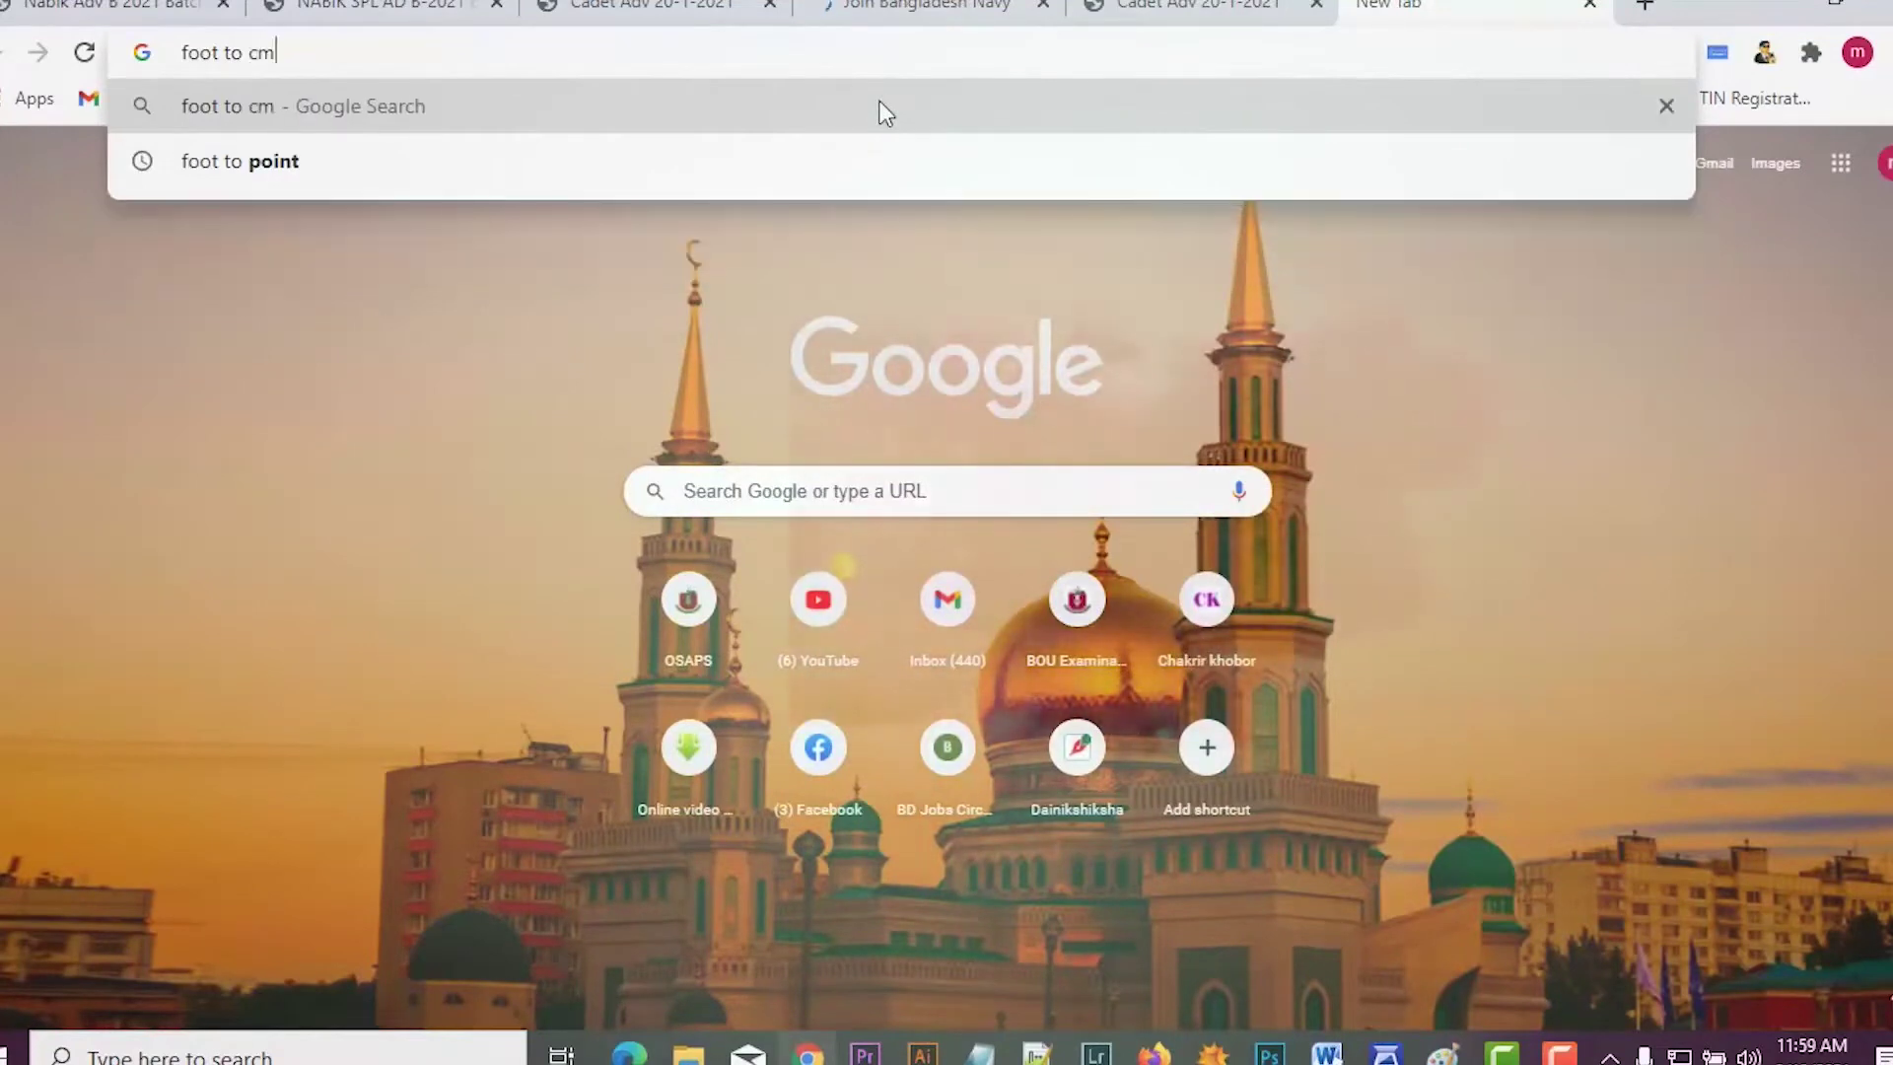
pyautogui.click(803, 110)
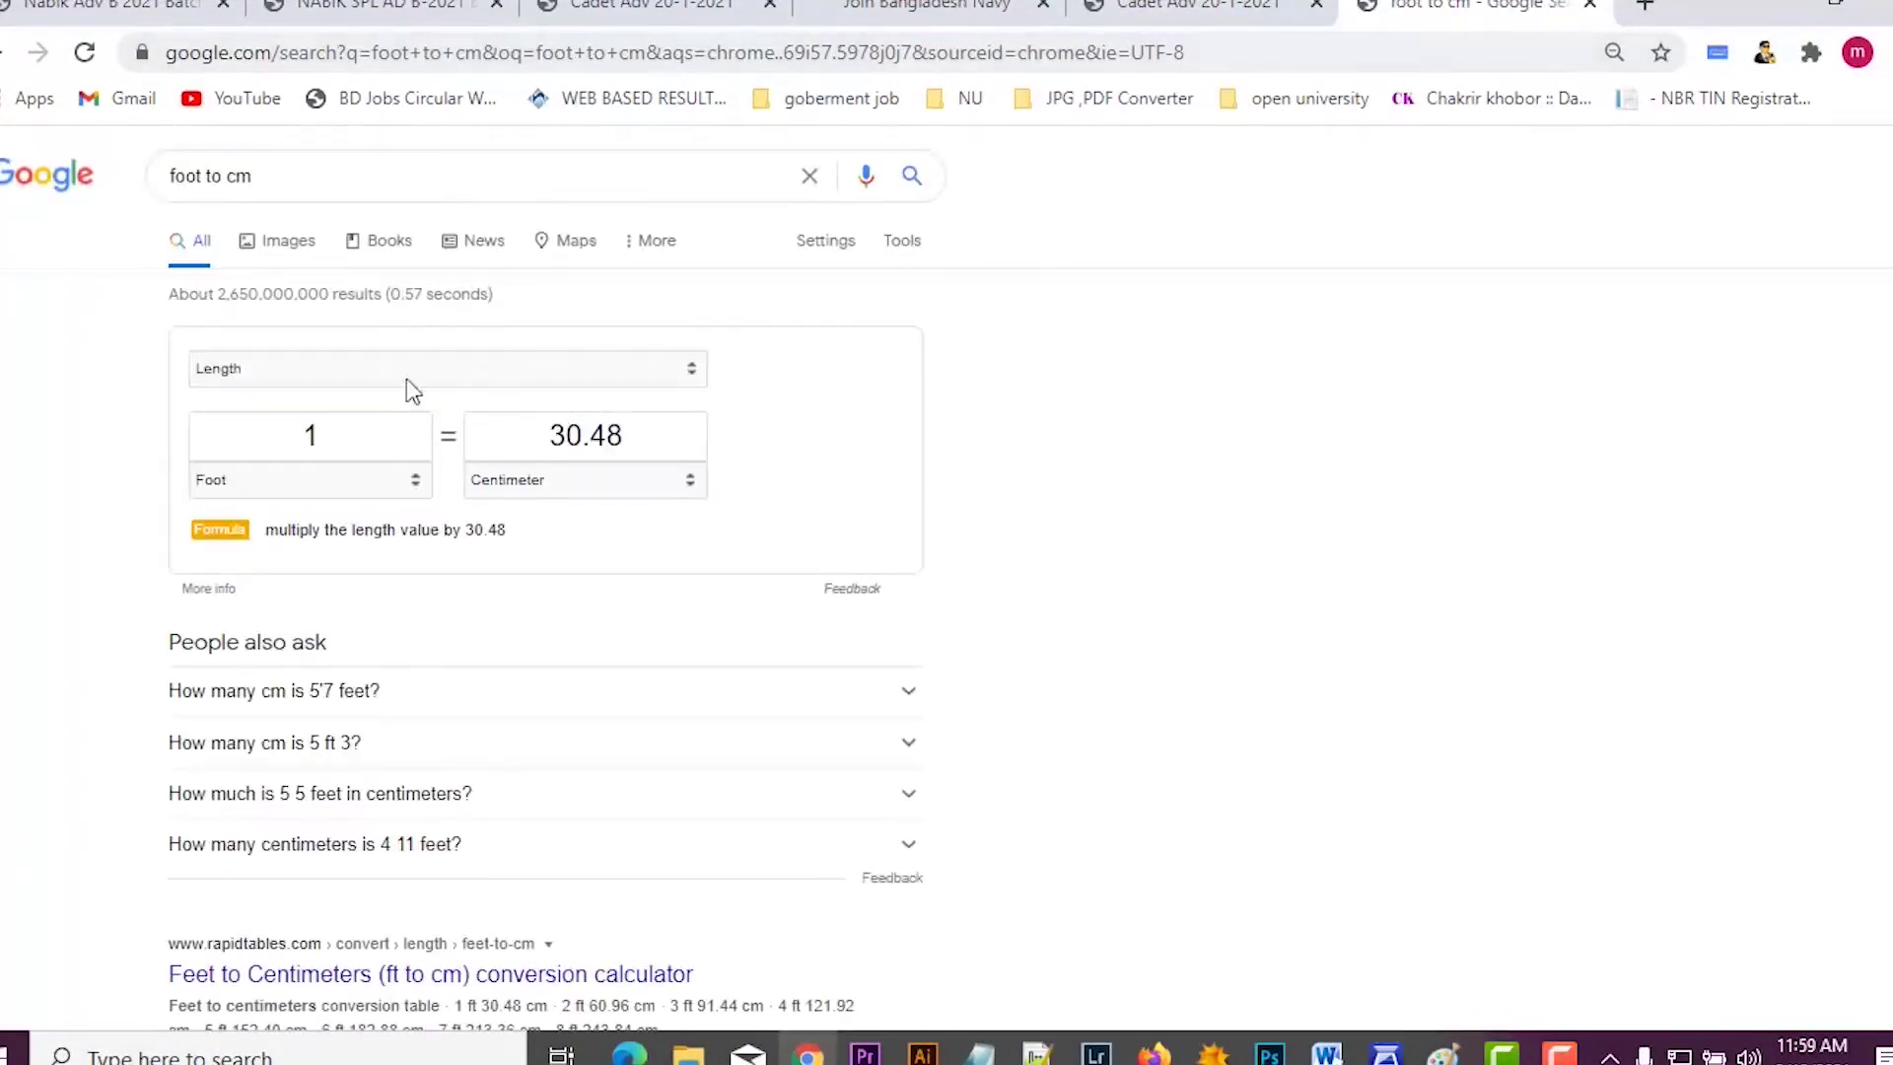
pyautogui.moveTo(337, 436); pyautogui.dragTo(253, 453)
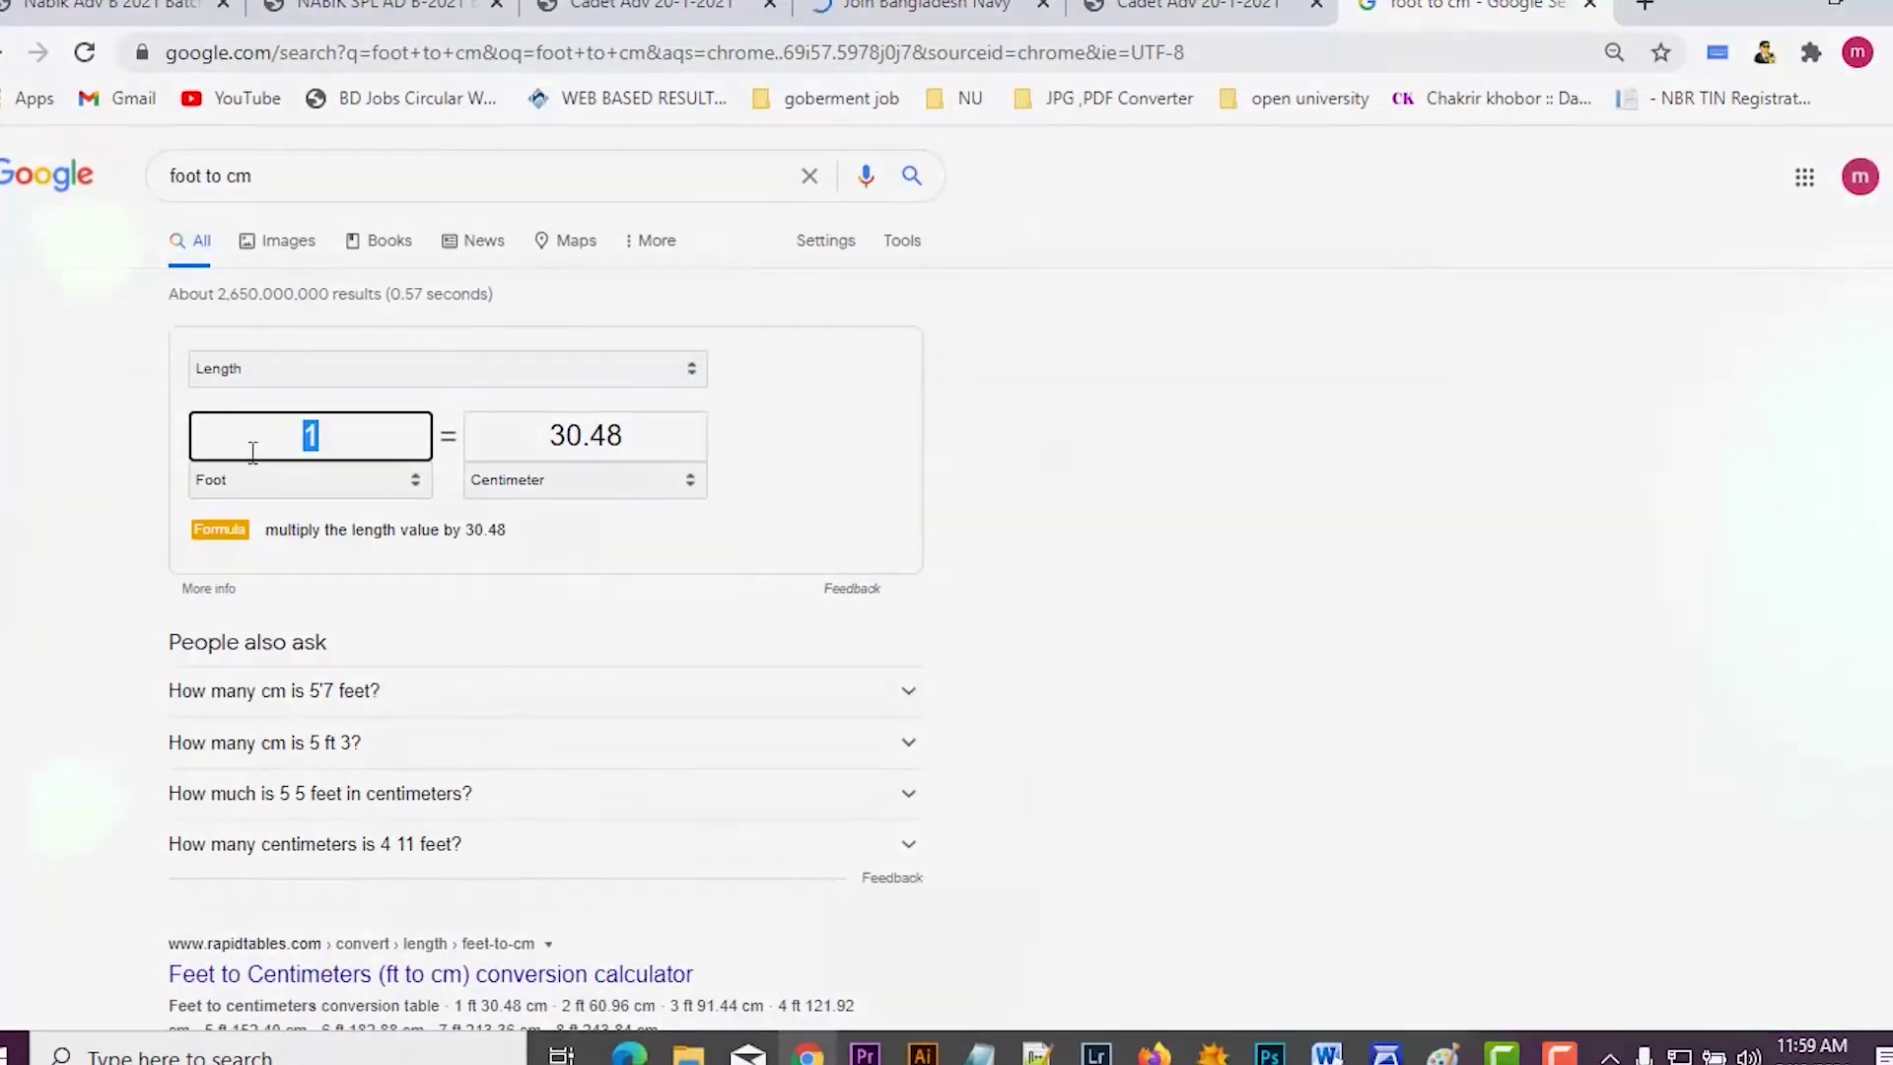
pyautogui.write('5.')
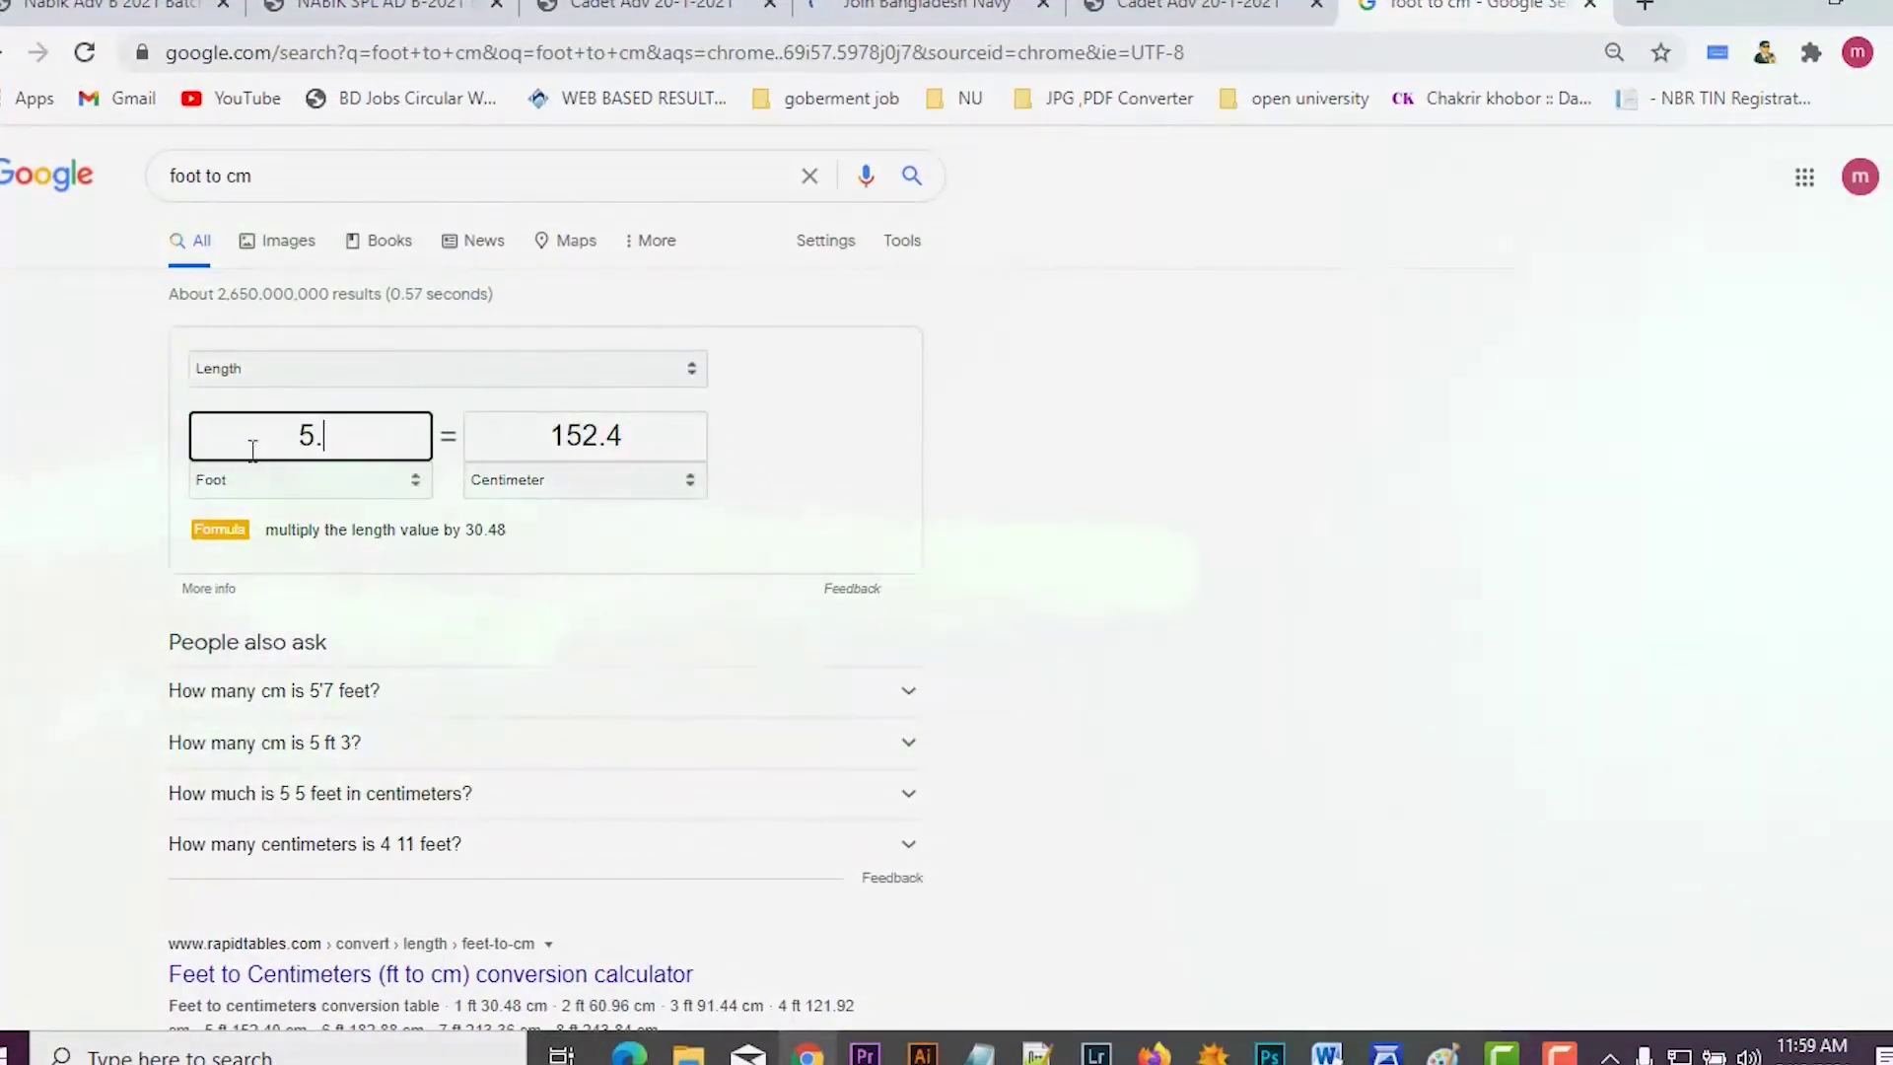
pyautogui.write('6')
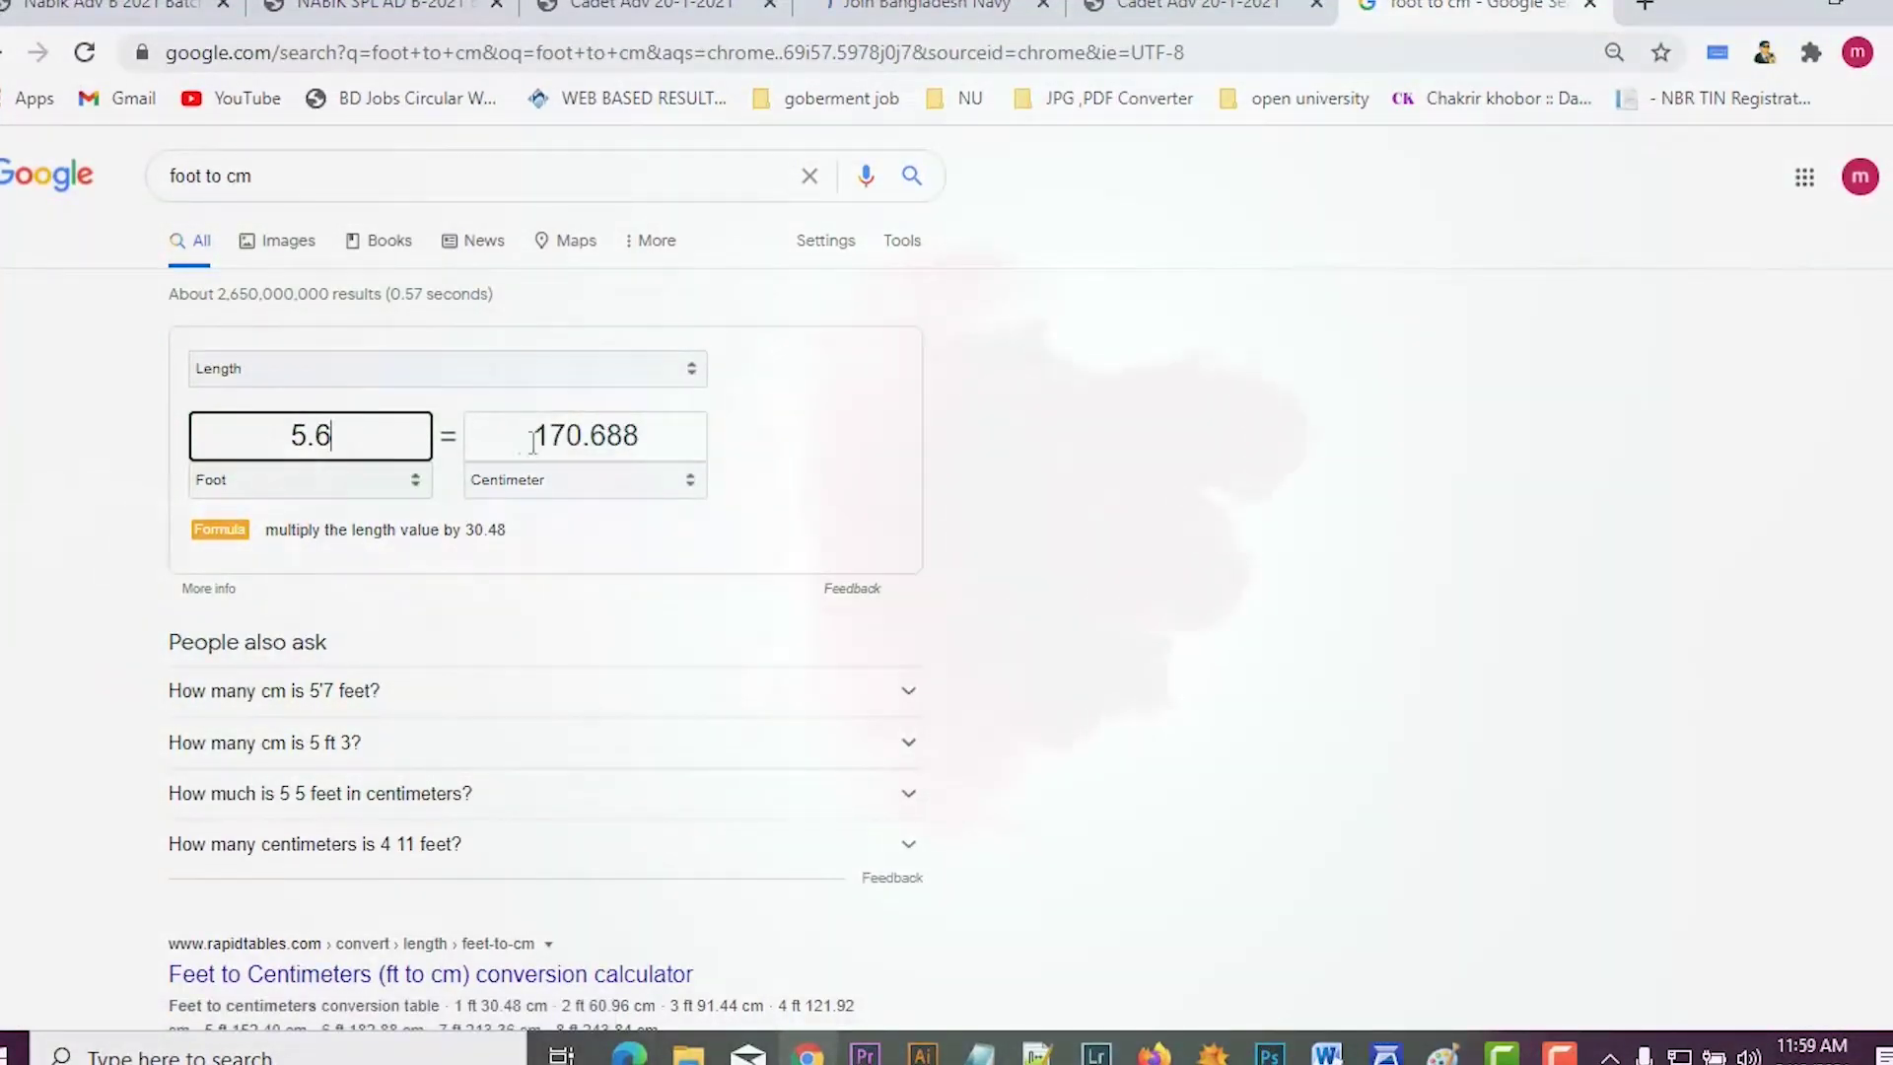
pyautogui.moveTo(648, 430); pyautogui.dragTo(508, 427)
pyautogui.hotkey('ctrl', 'c')
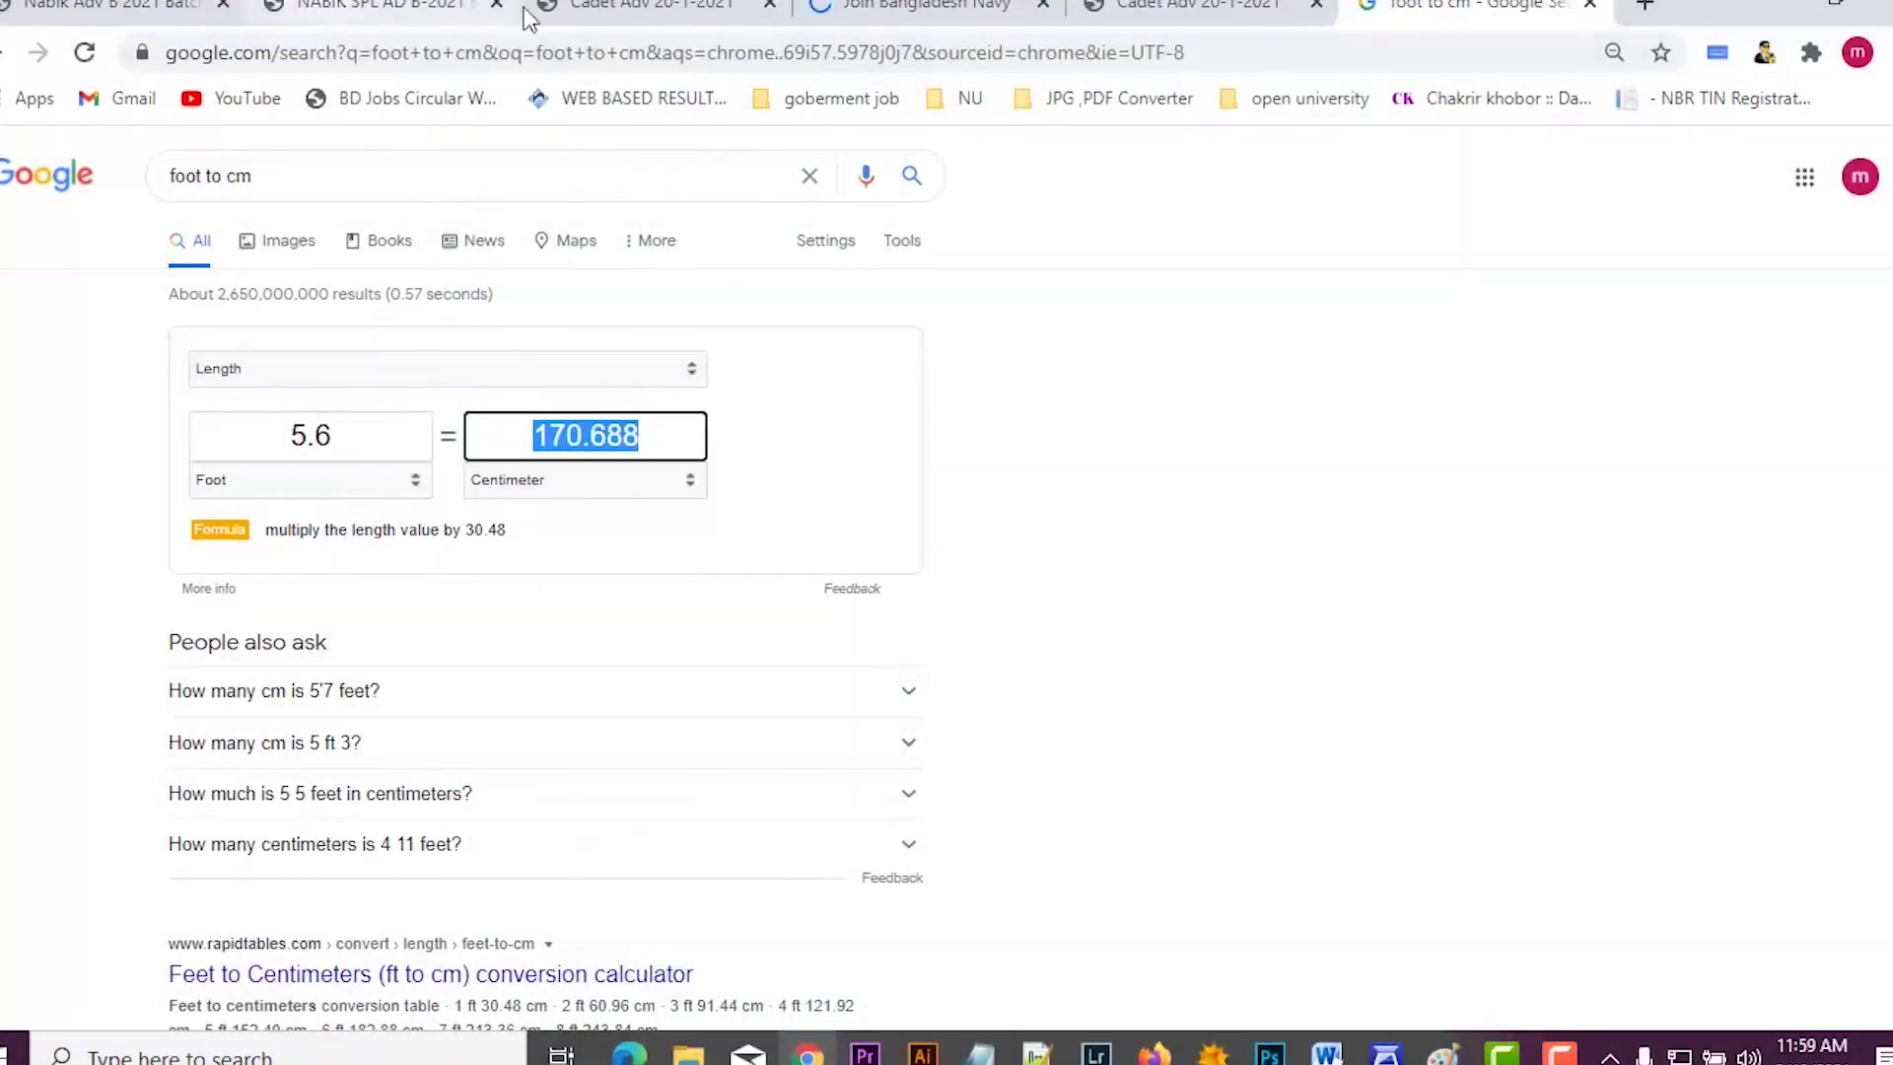
pyautogui.click(651, 8)
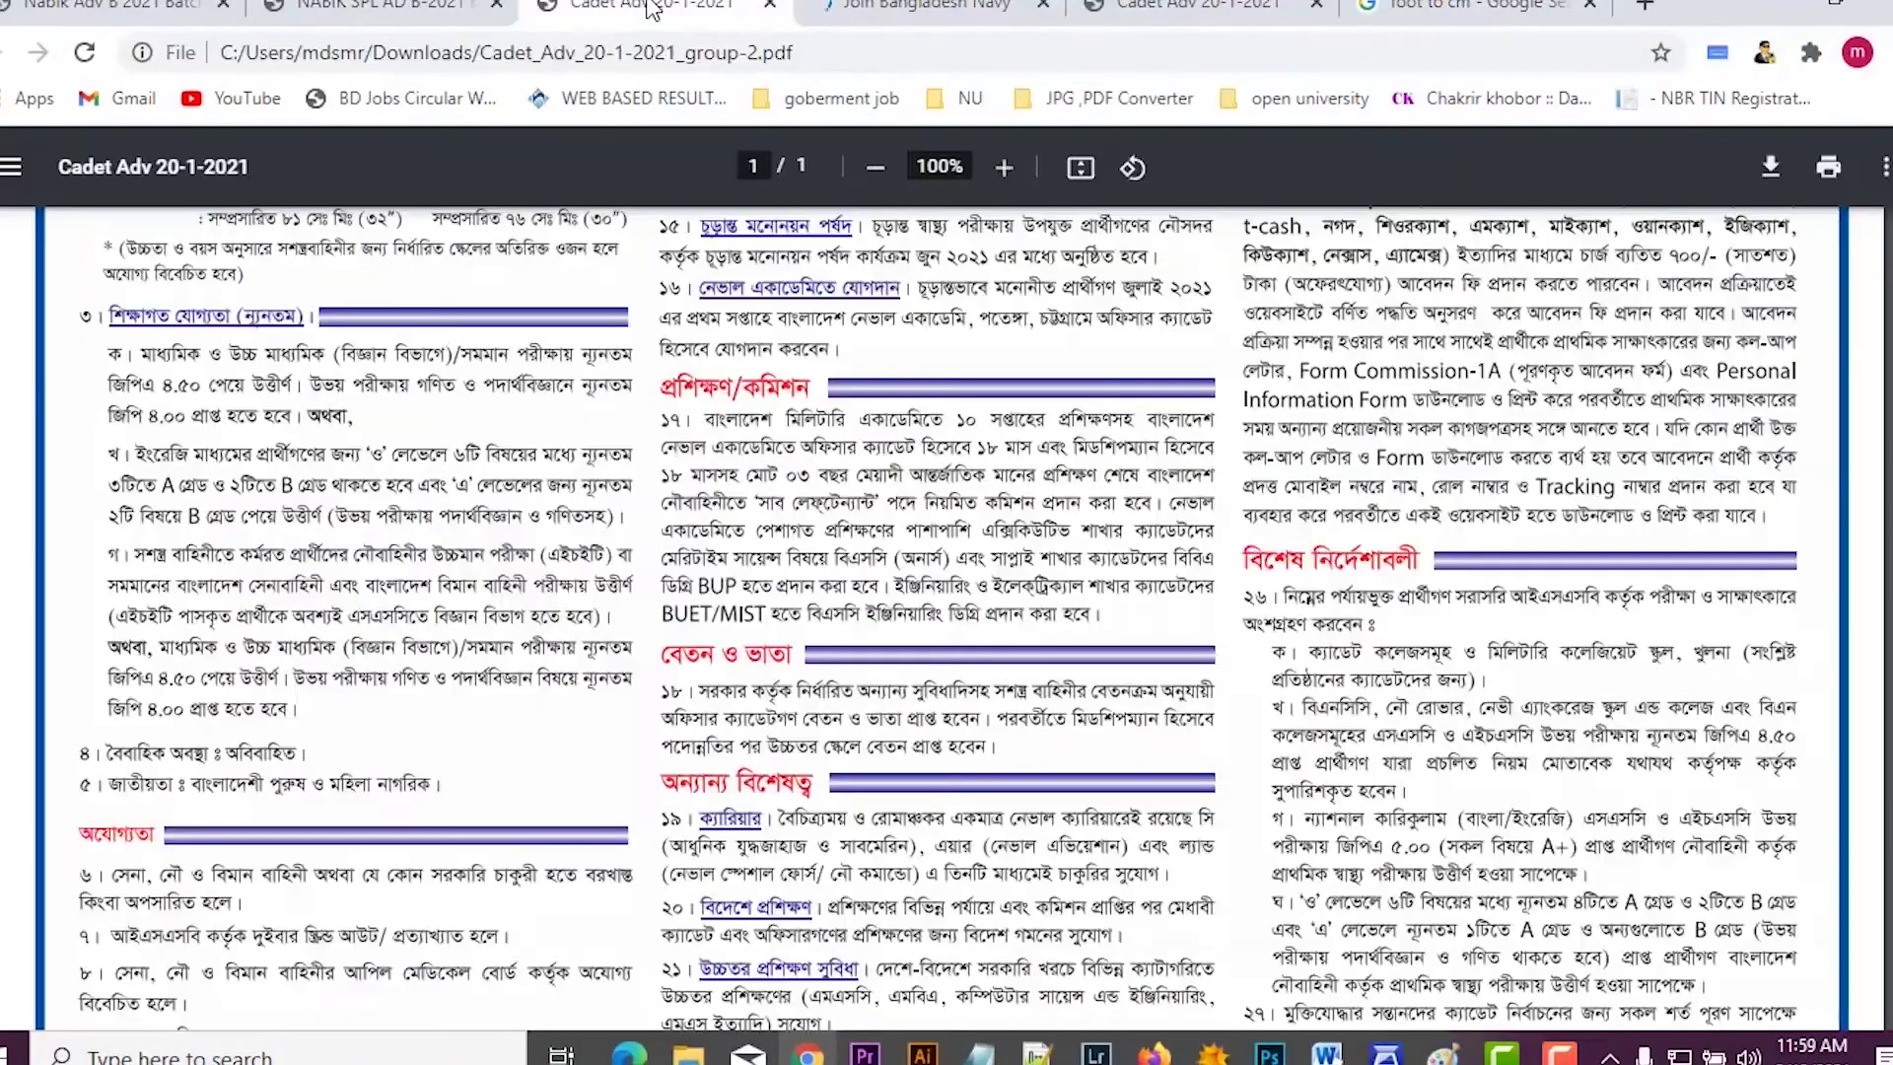
# Step: Paste 170.688 as the height in cm, set gender to Male and religion to Muslim
pyautogui.click(927, 8)
pyautogui.hotkey('ctrl', 'v')
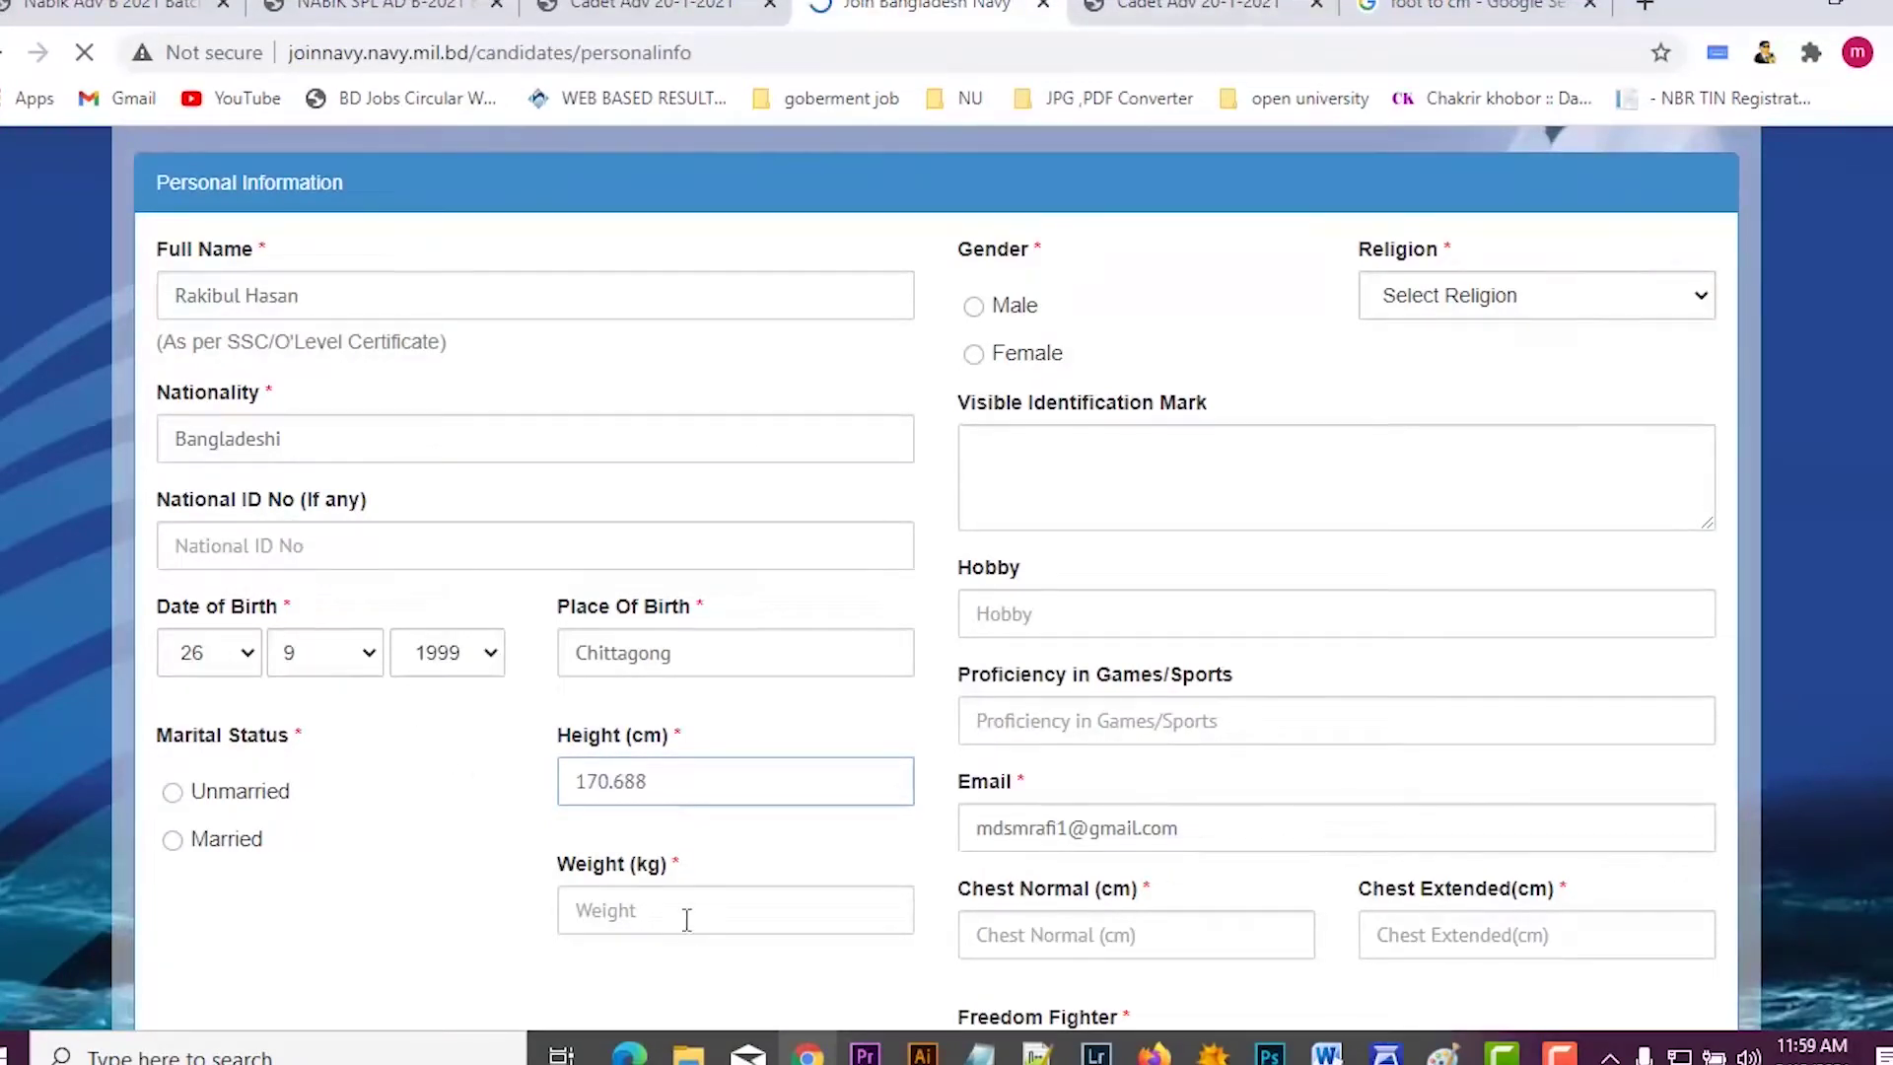
pyautogui.scroll(3, 1055, 710)
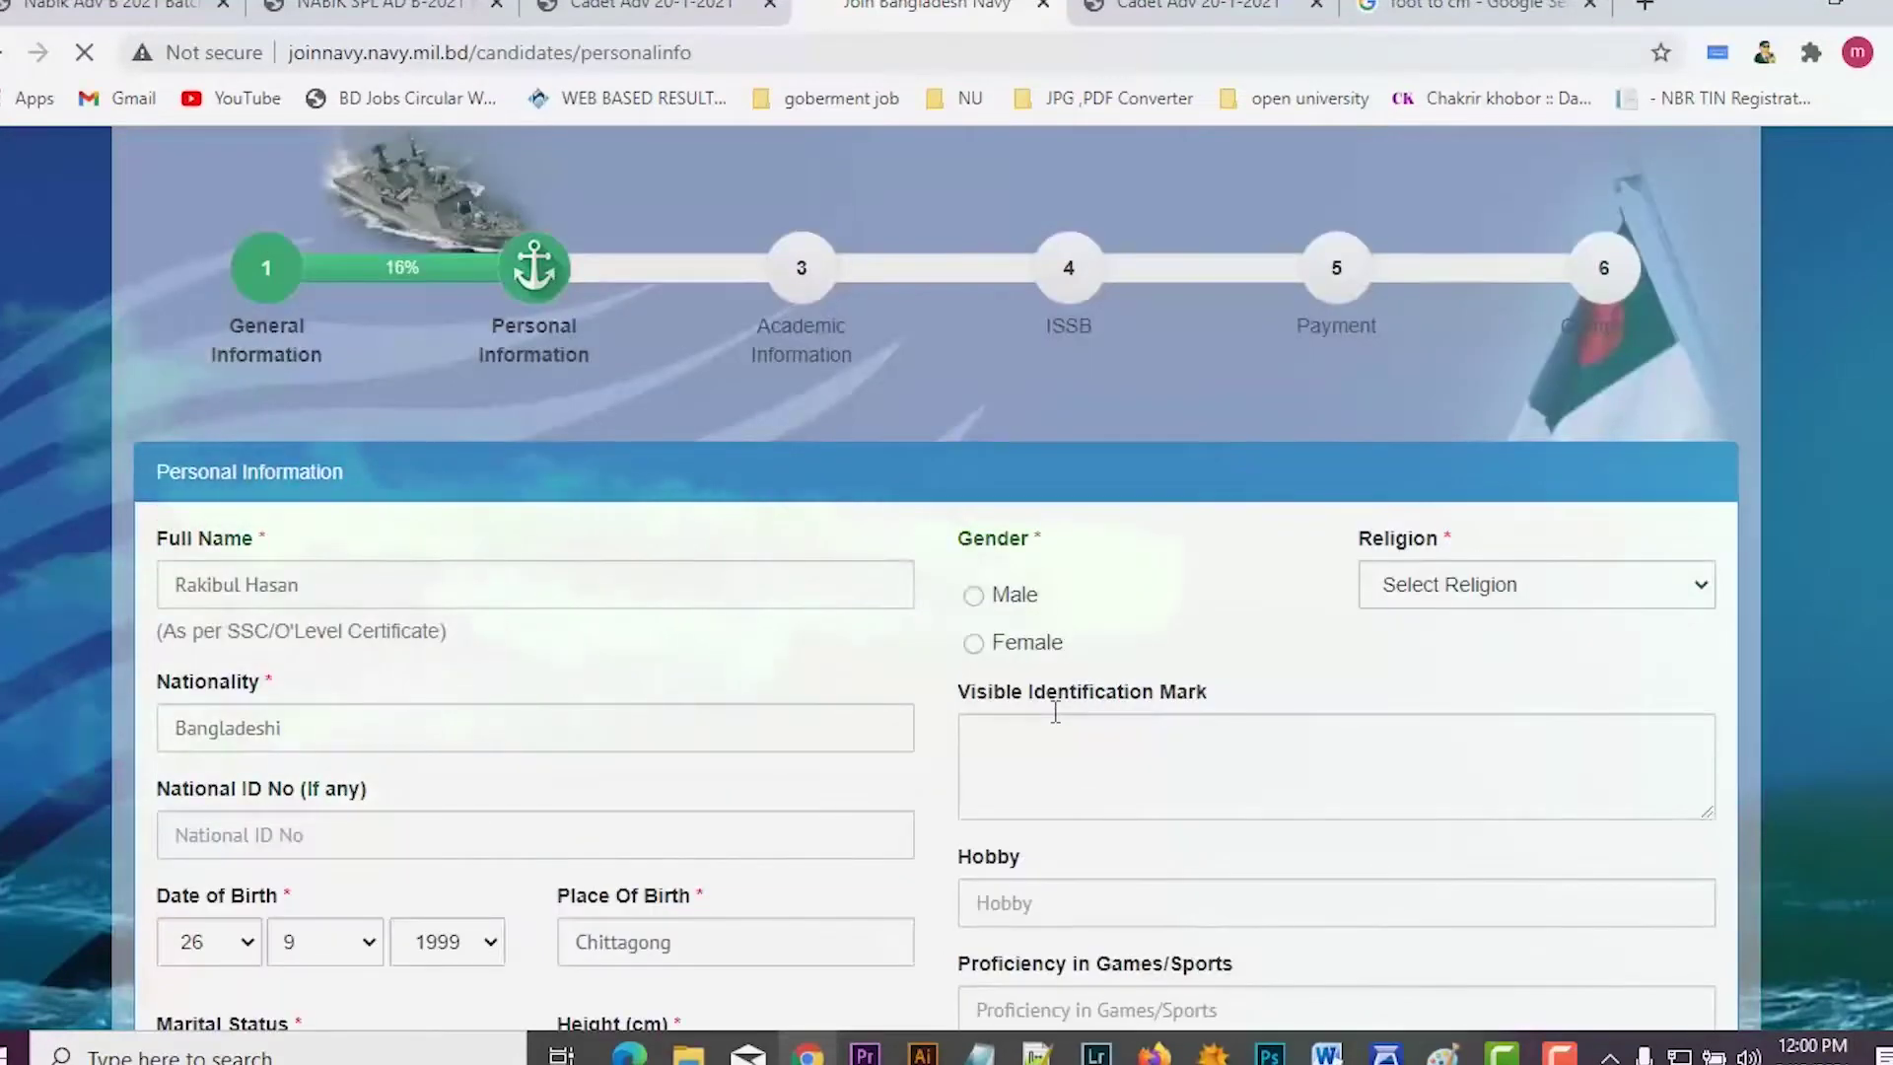
pyautogui.click(971, 596)
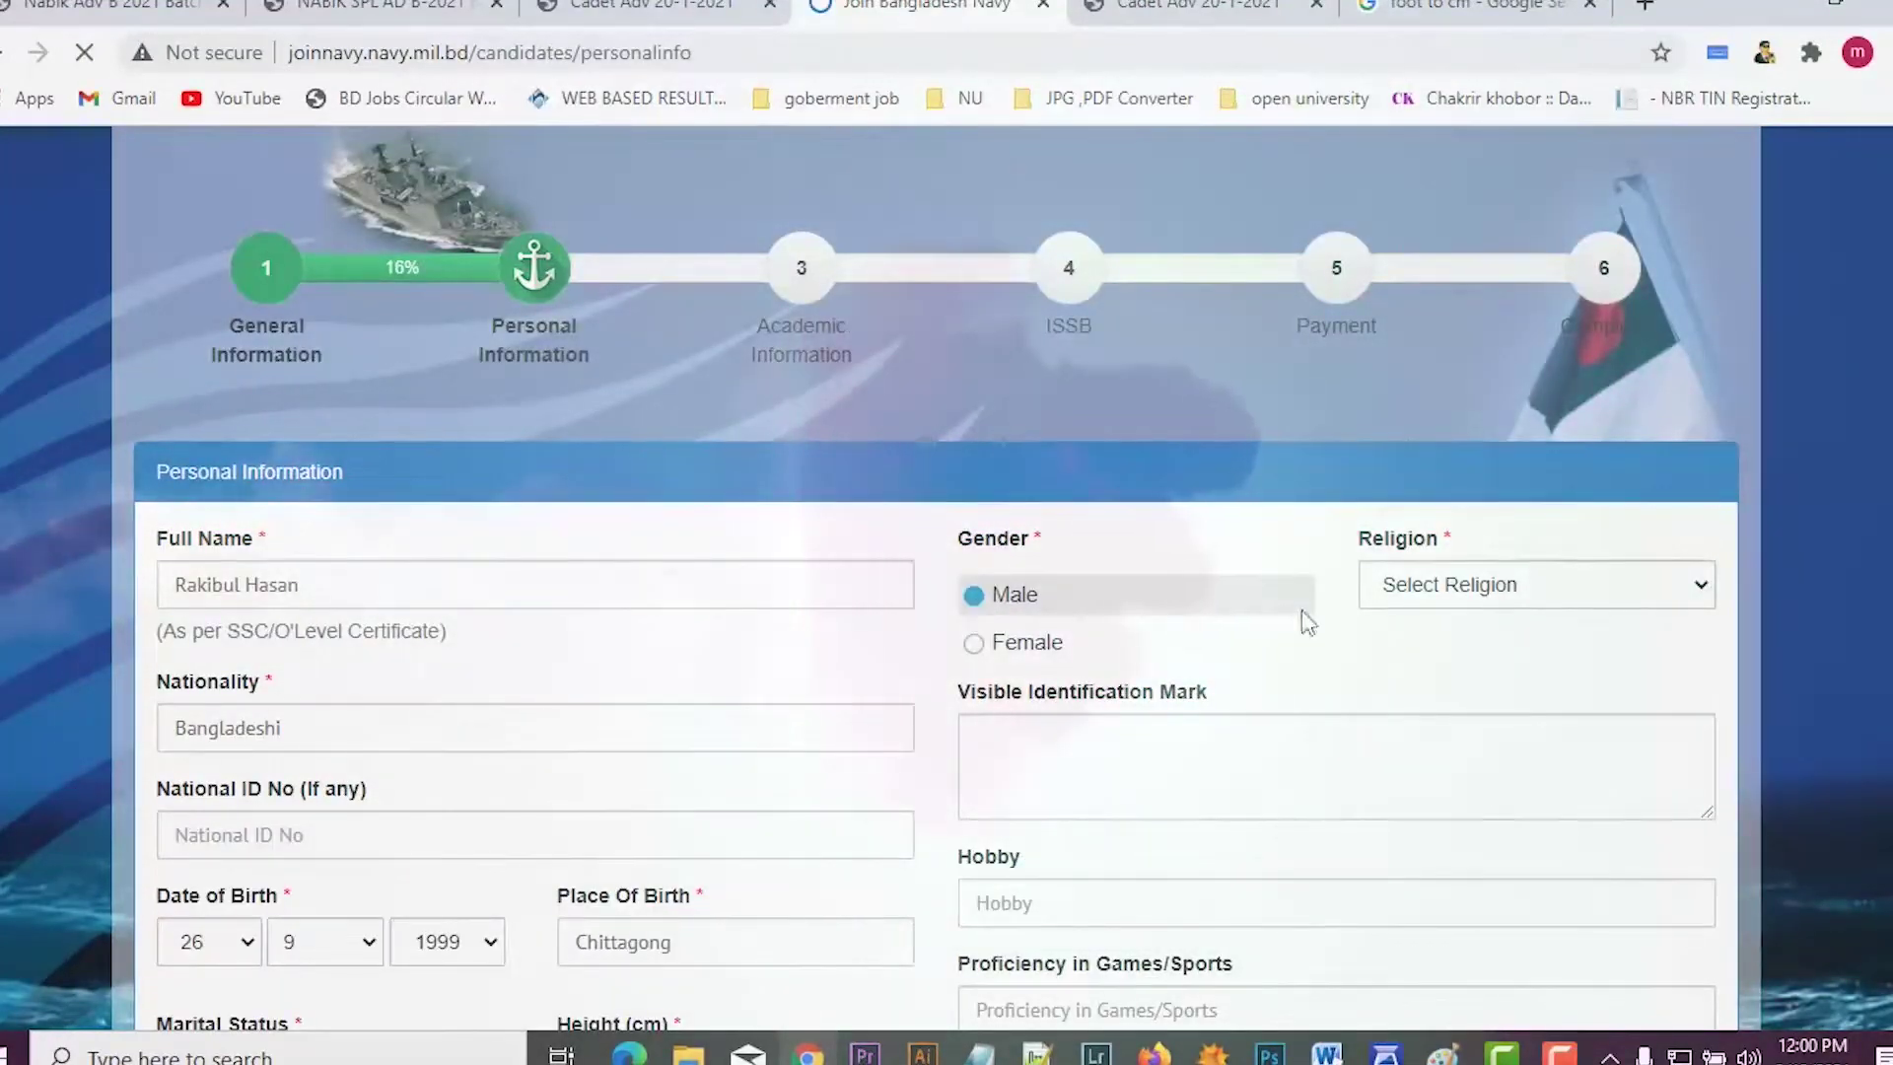
pyautogui.click(1439, 590)
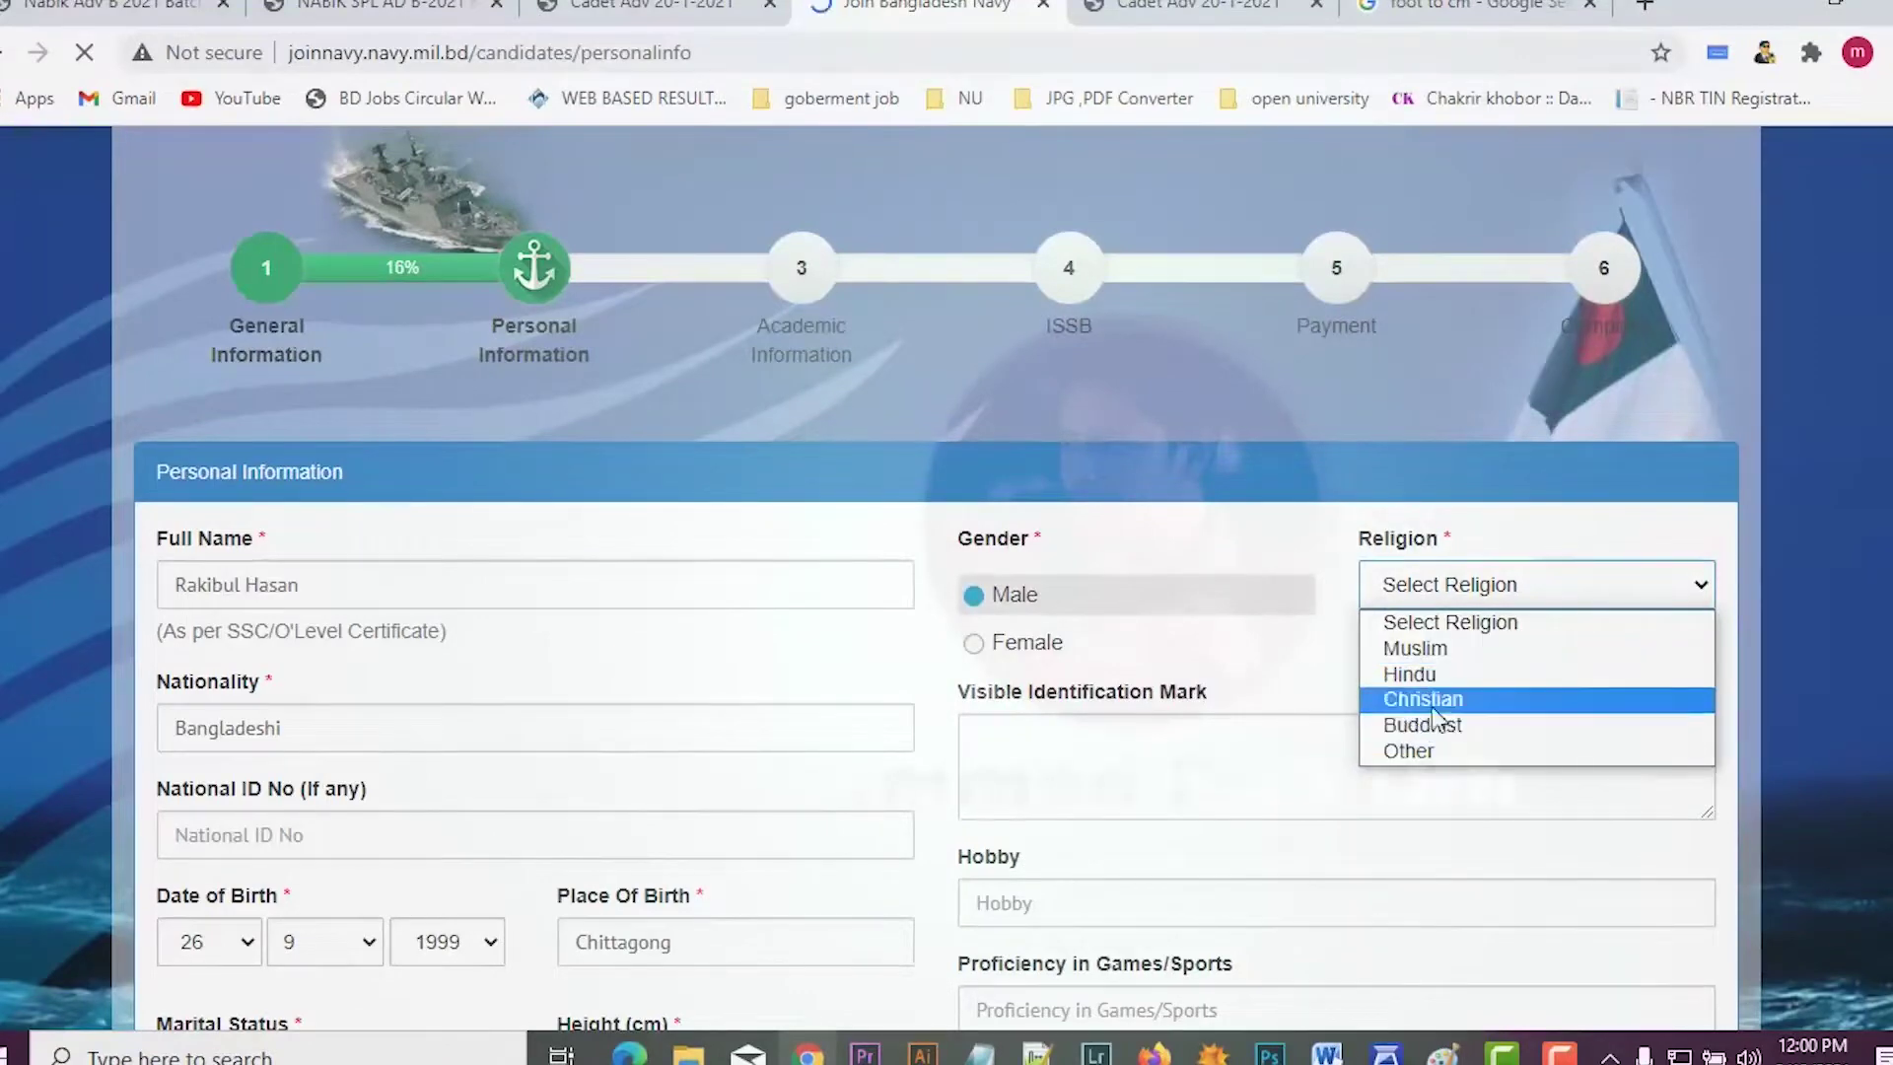
pyautogui.click(1430, 648)
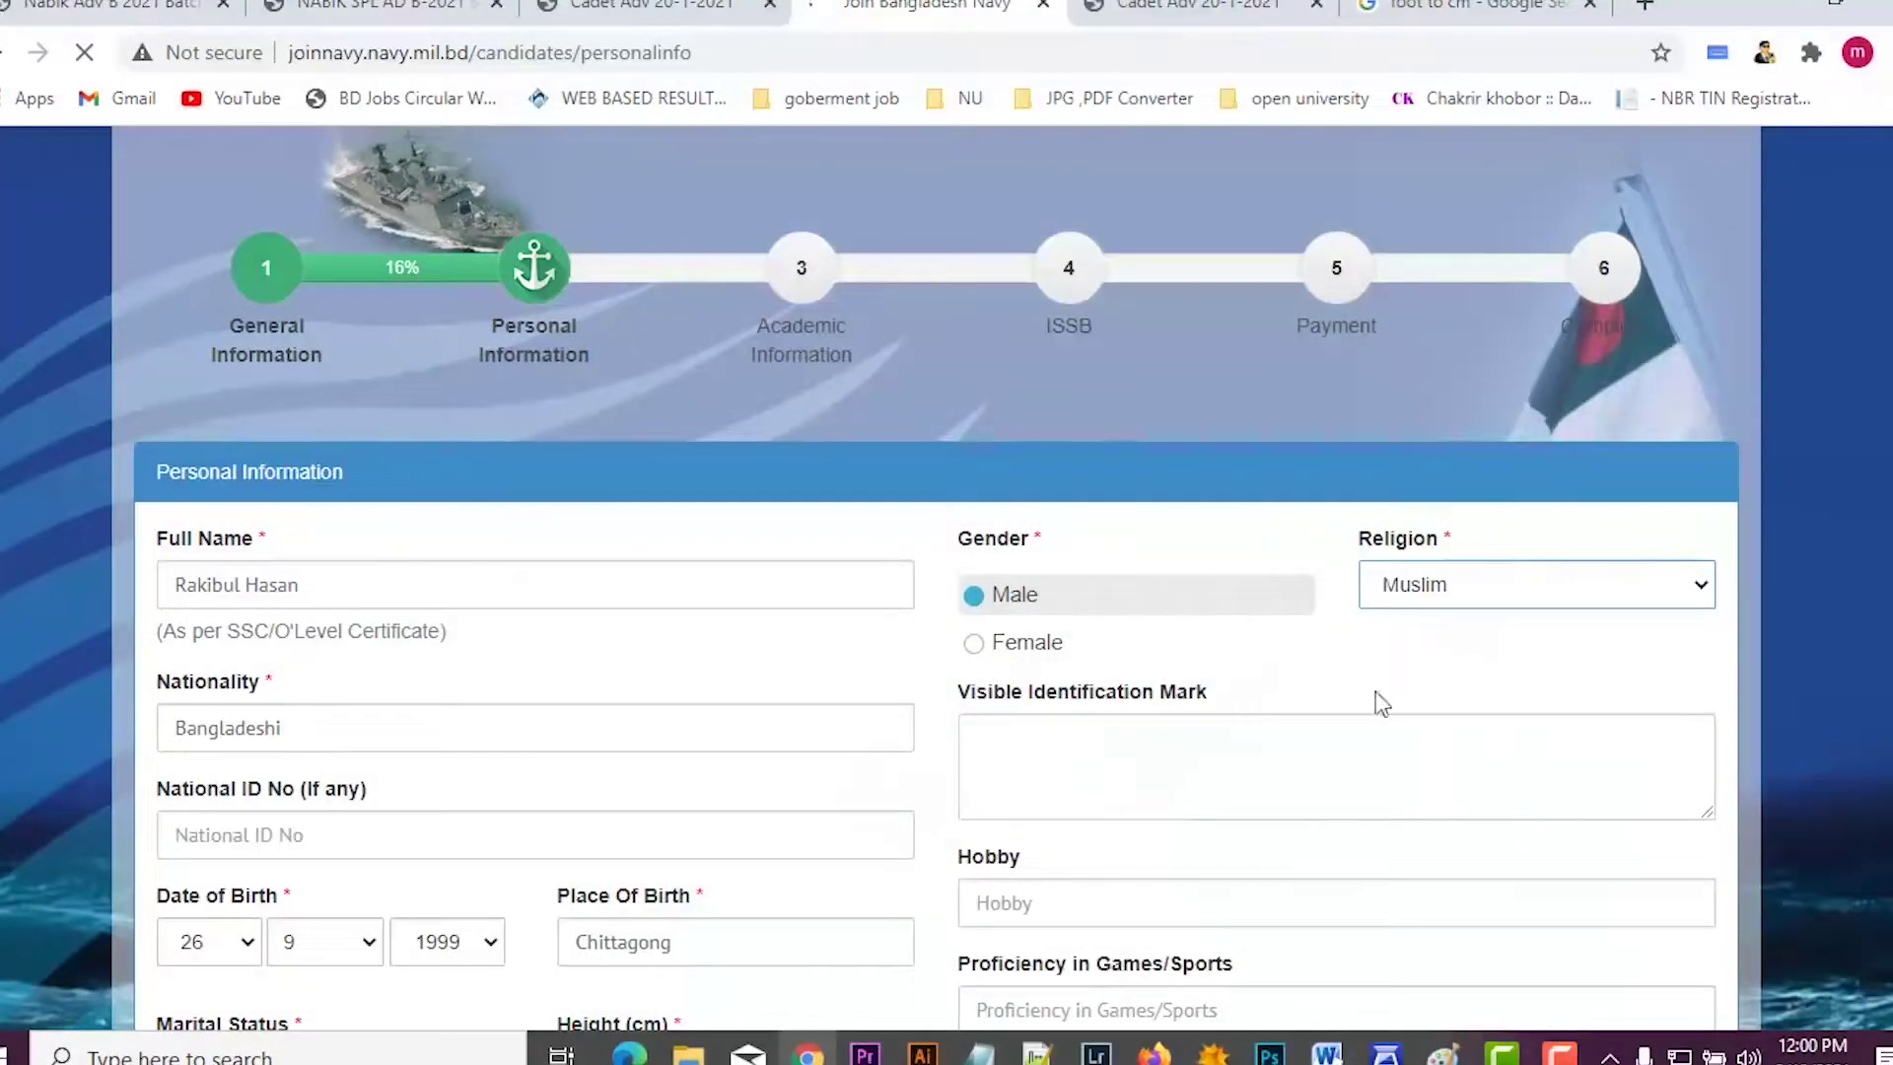
# Step: Enter '6/' as identification mark, 'traveling' as hobby and 'f' for games/sports
pyautogui.scroll(-3, 1217, 654)
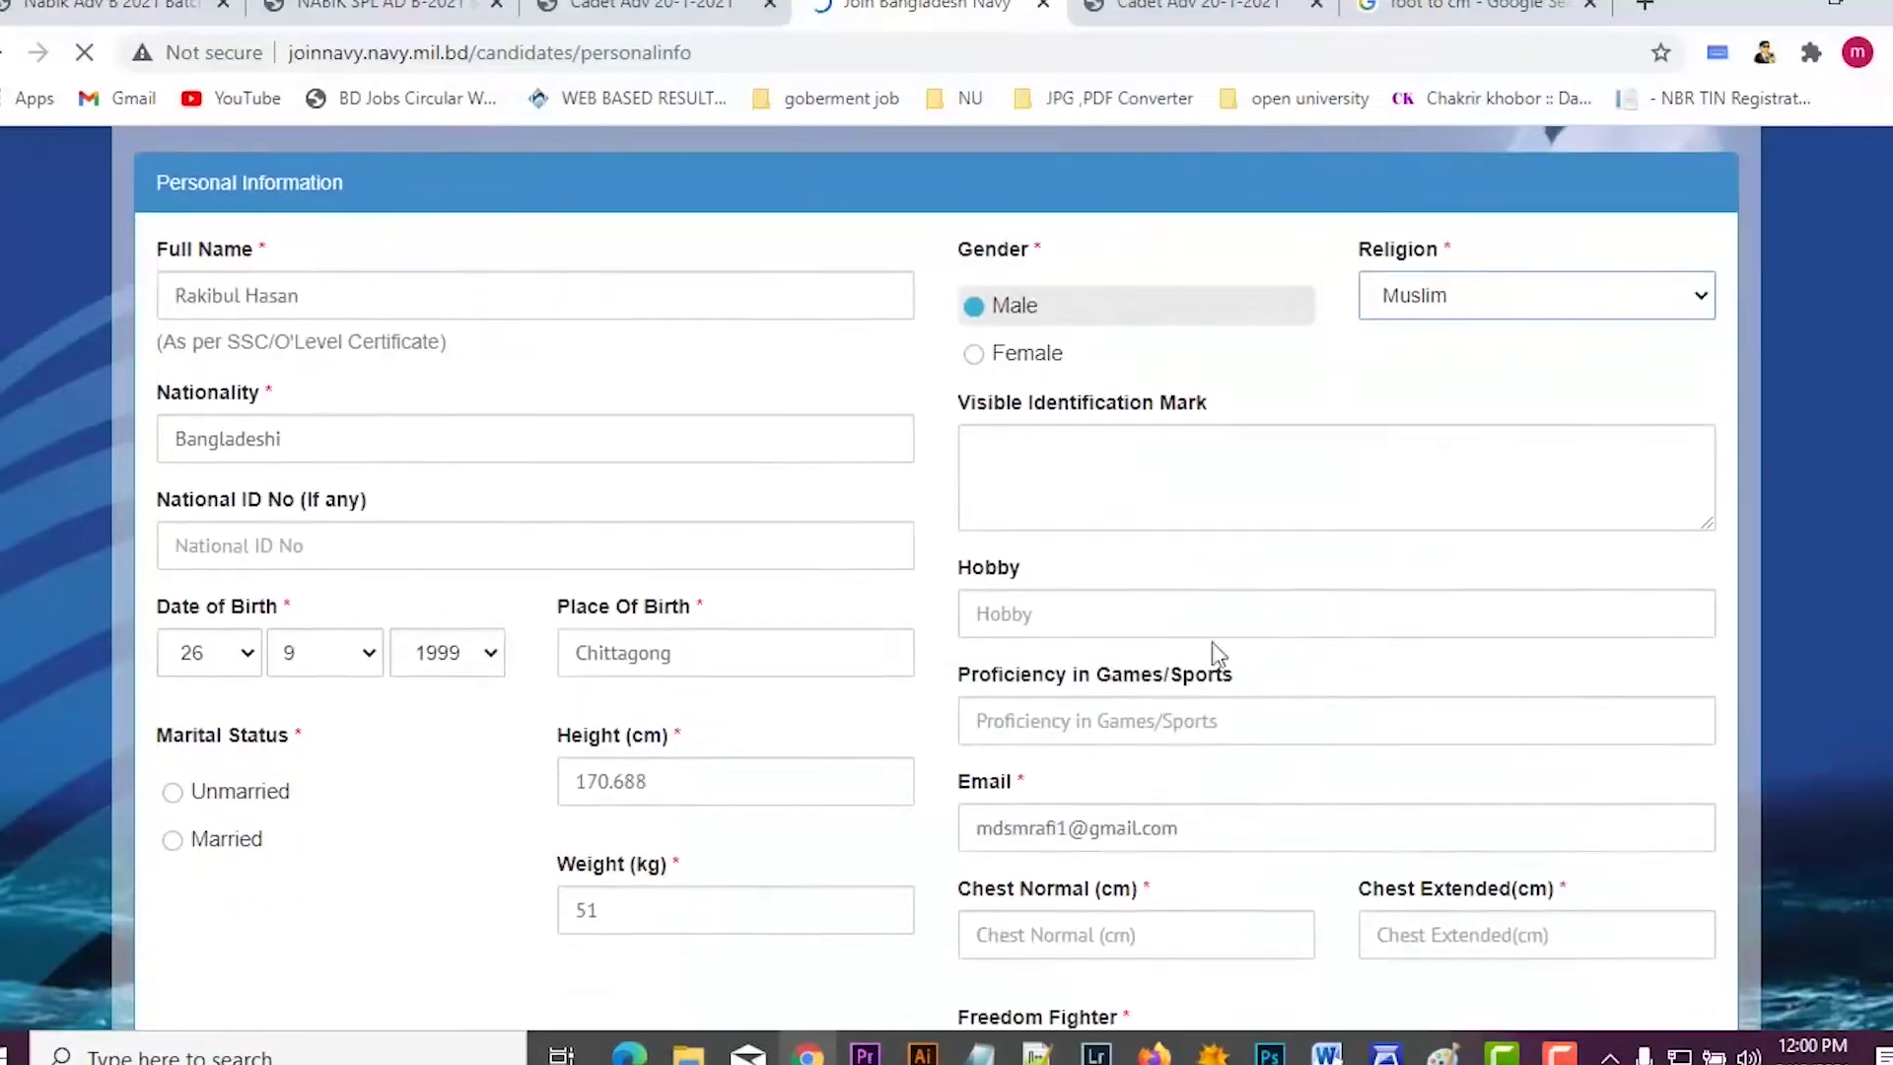
pyautogui.click(1036, 489)
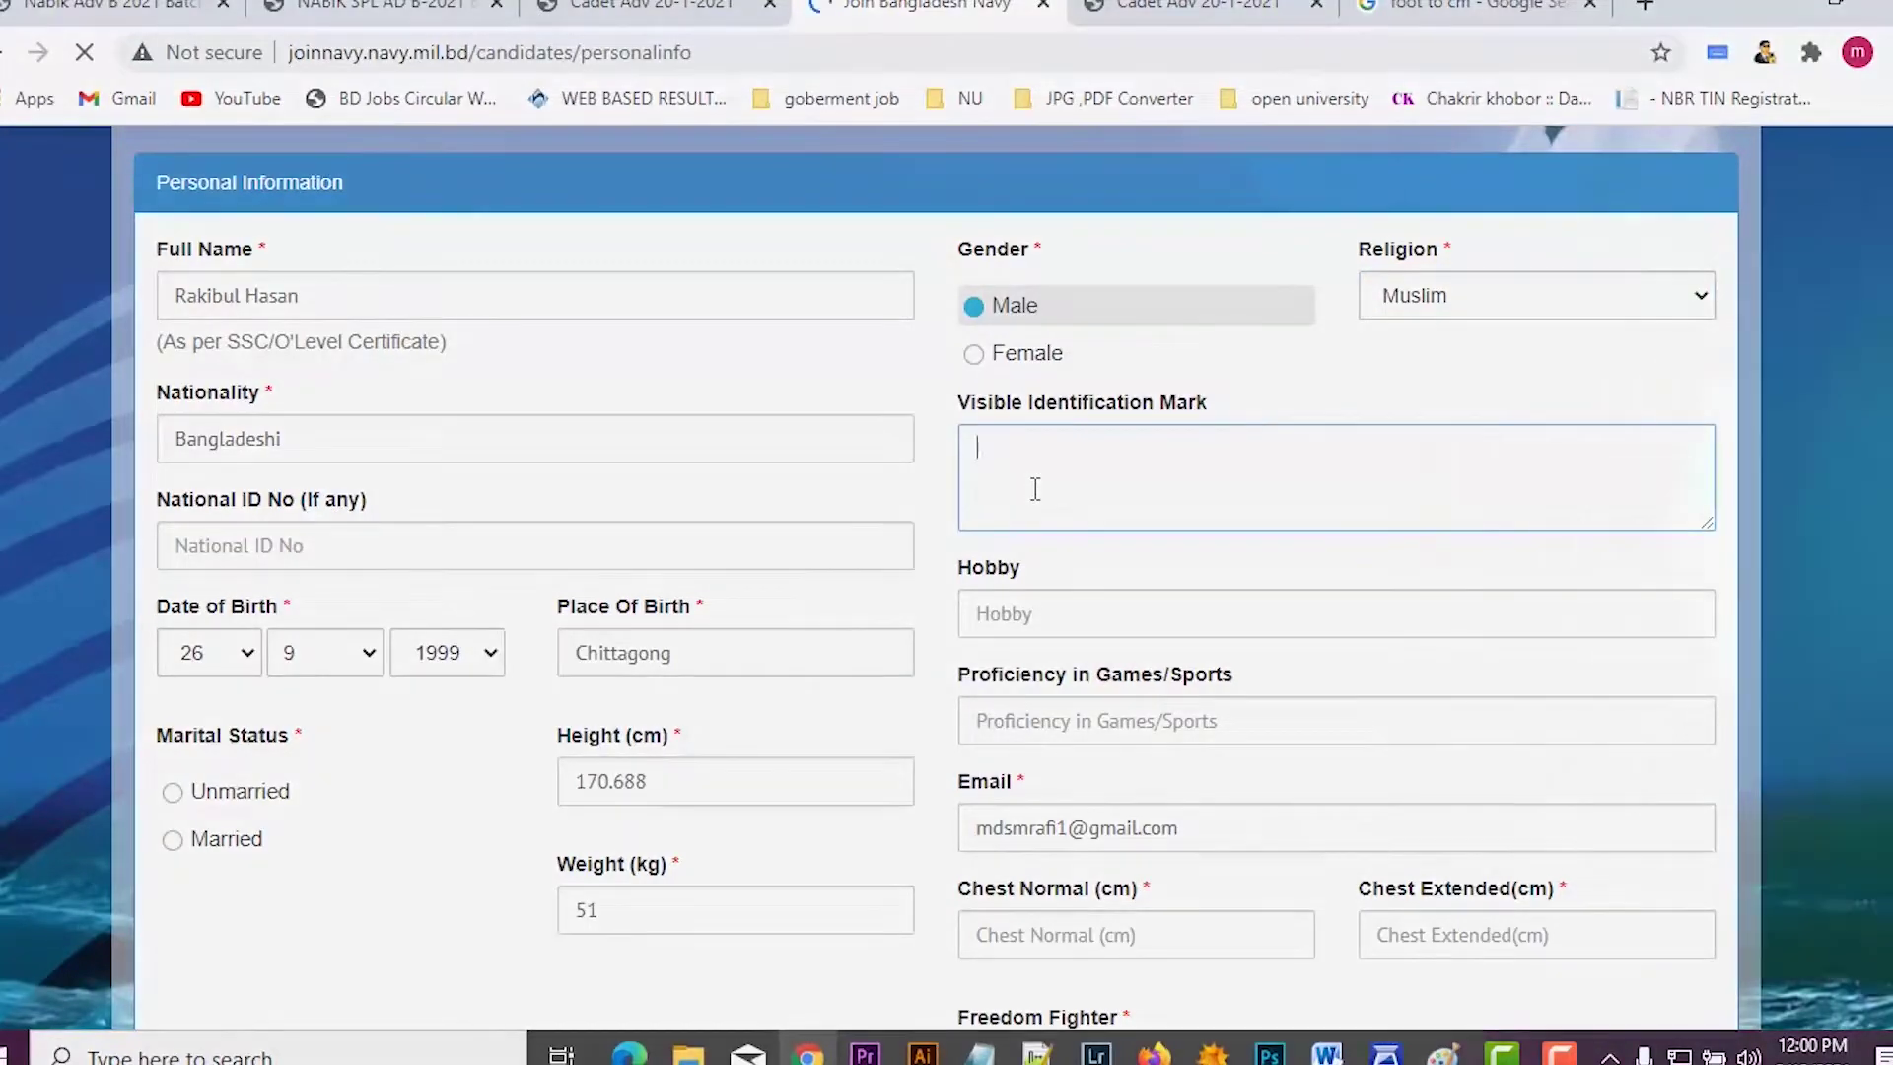
pyautogui.write('6')
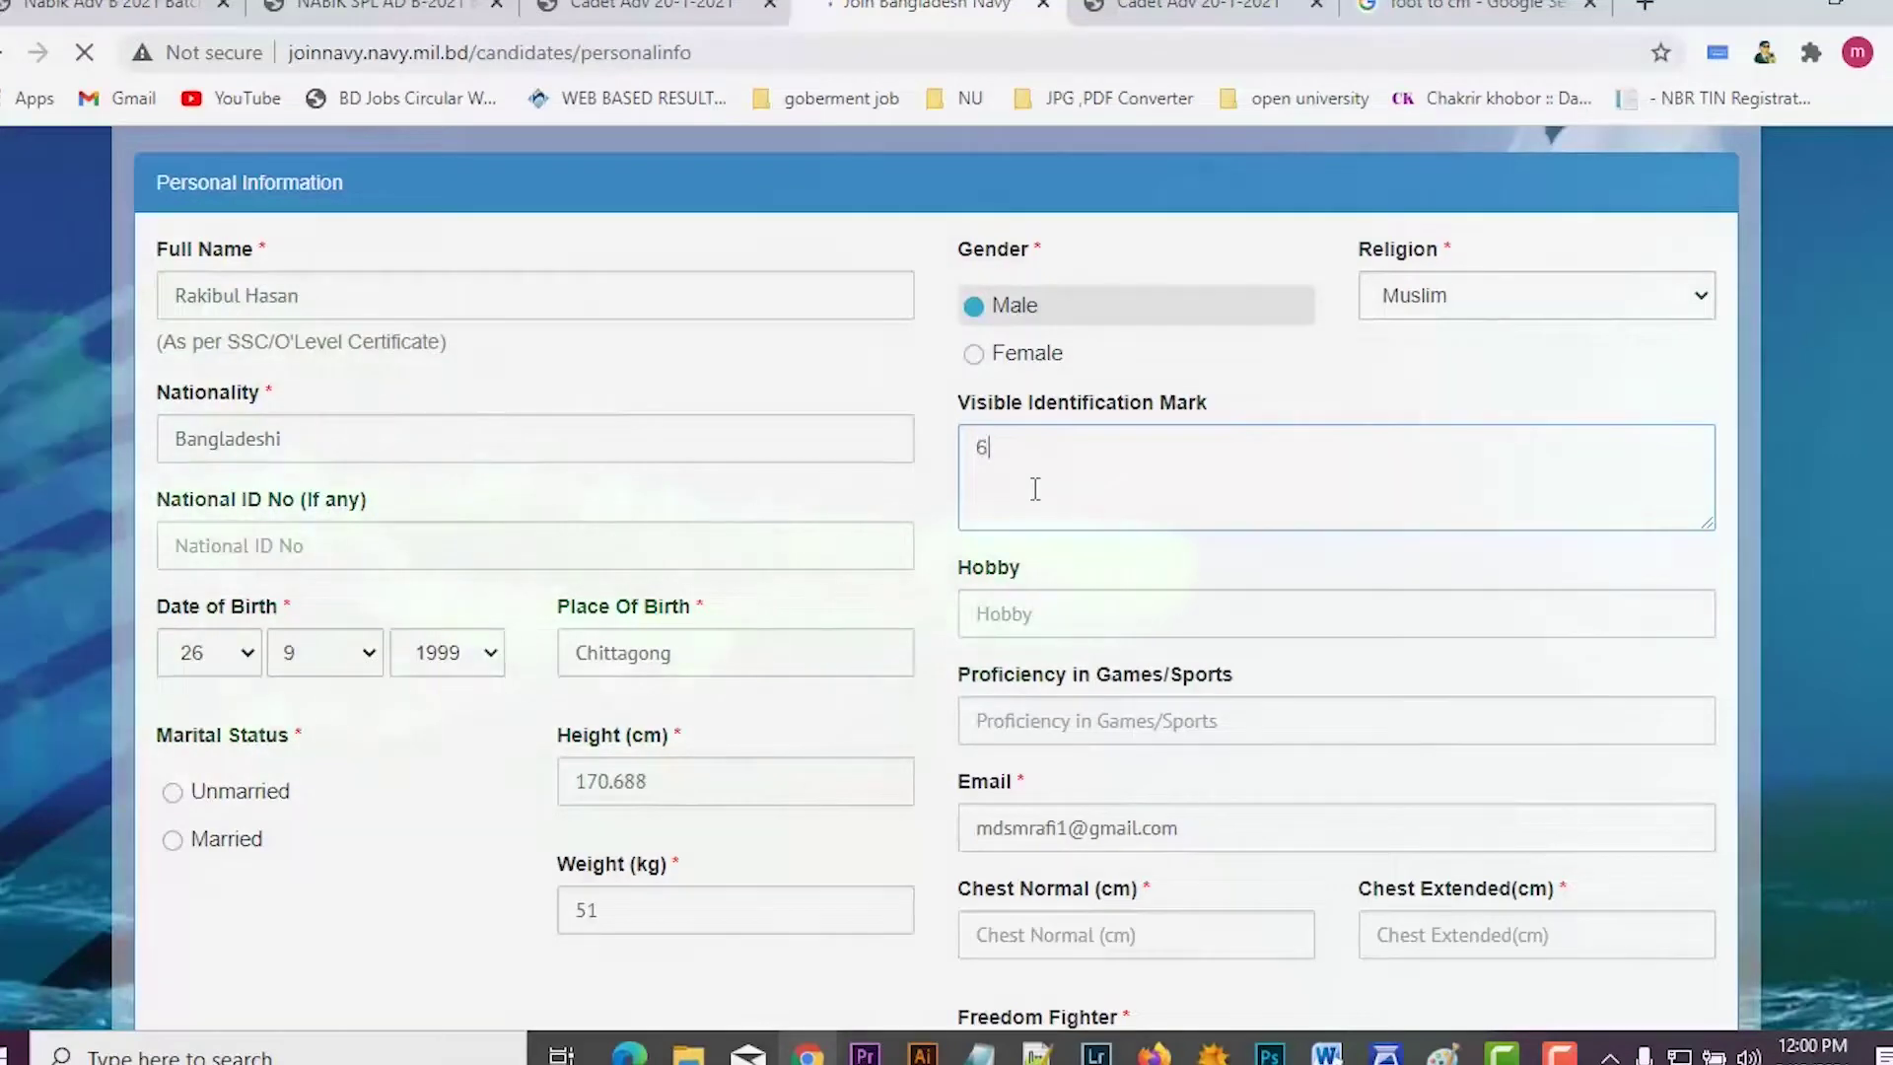
pyautogui.write('/6')
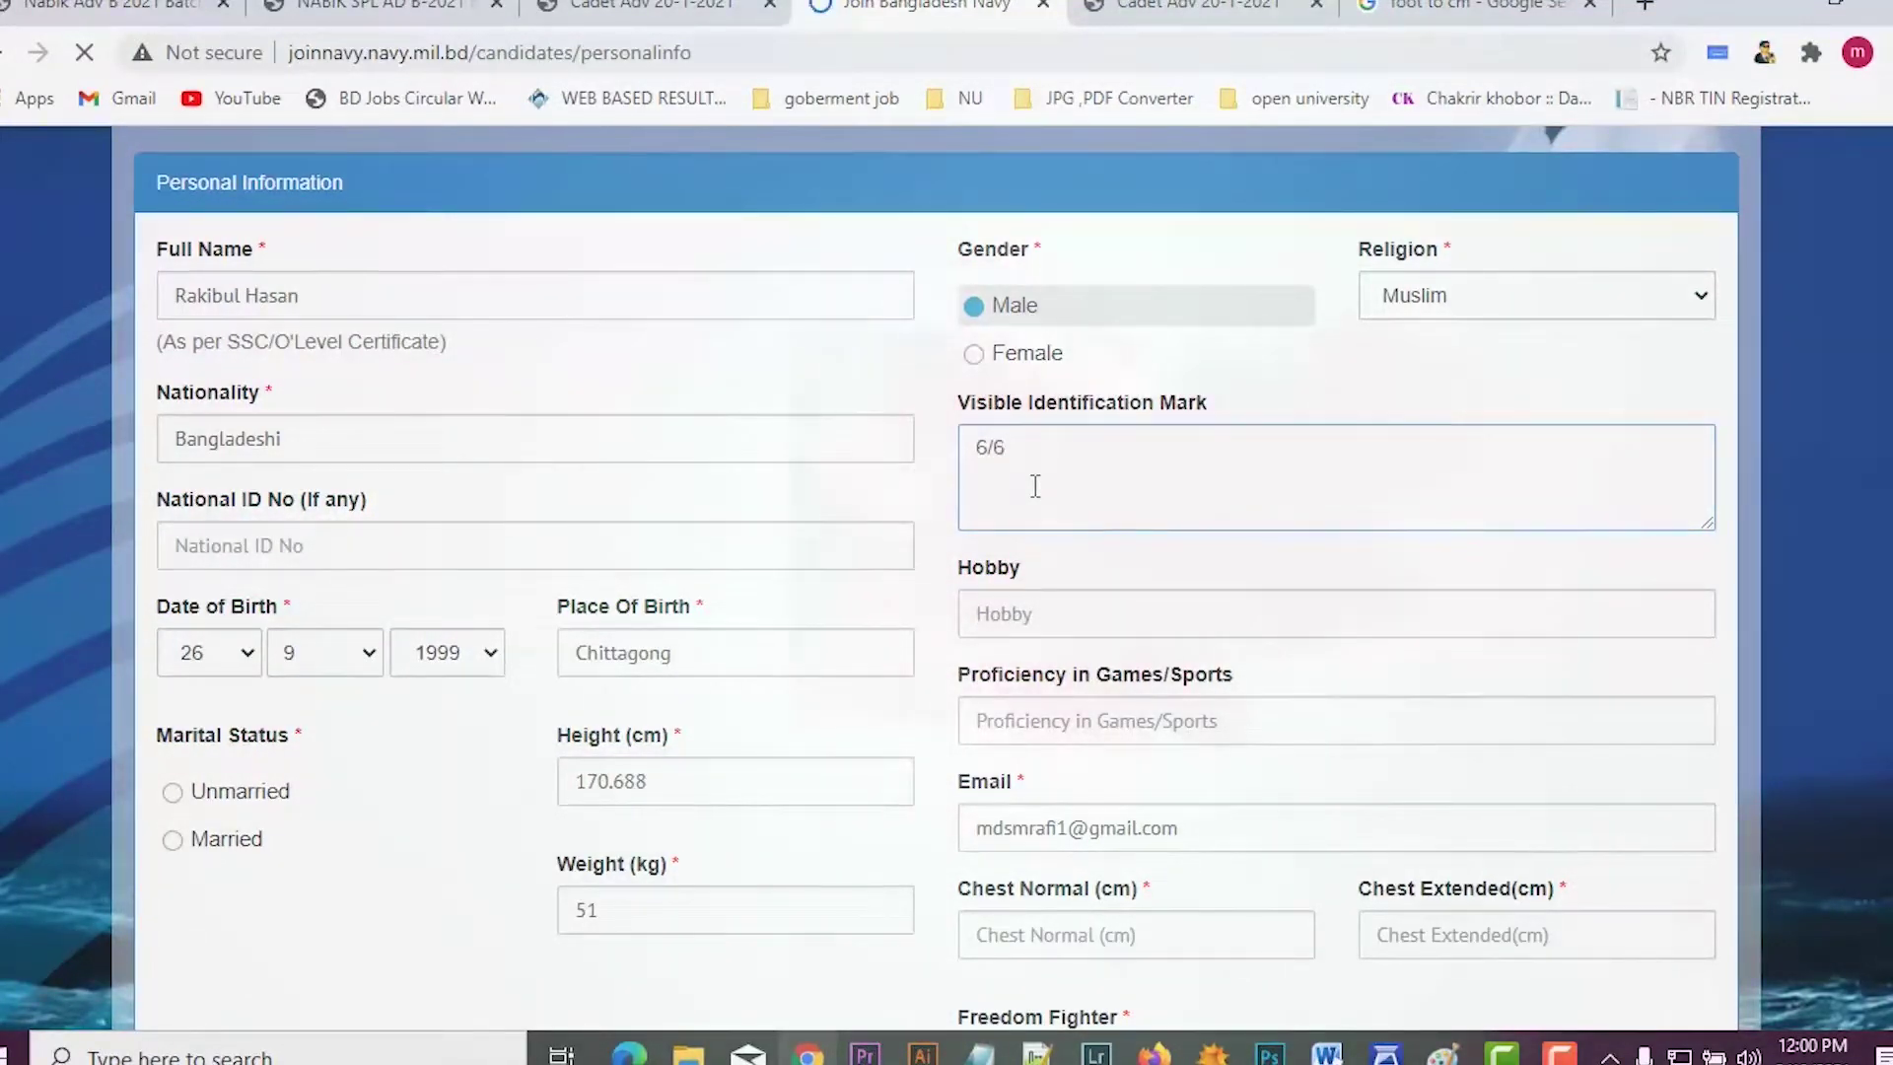
pyautogui.scroll(-2, 1036, 486)
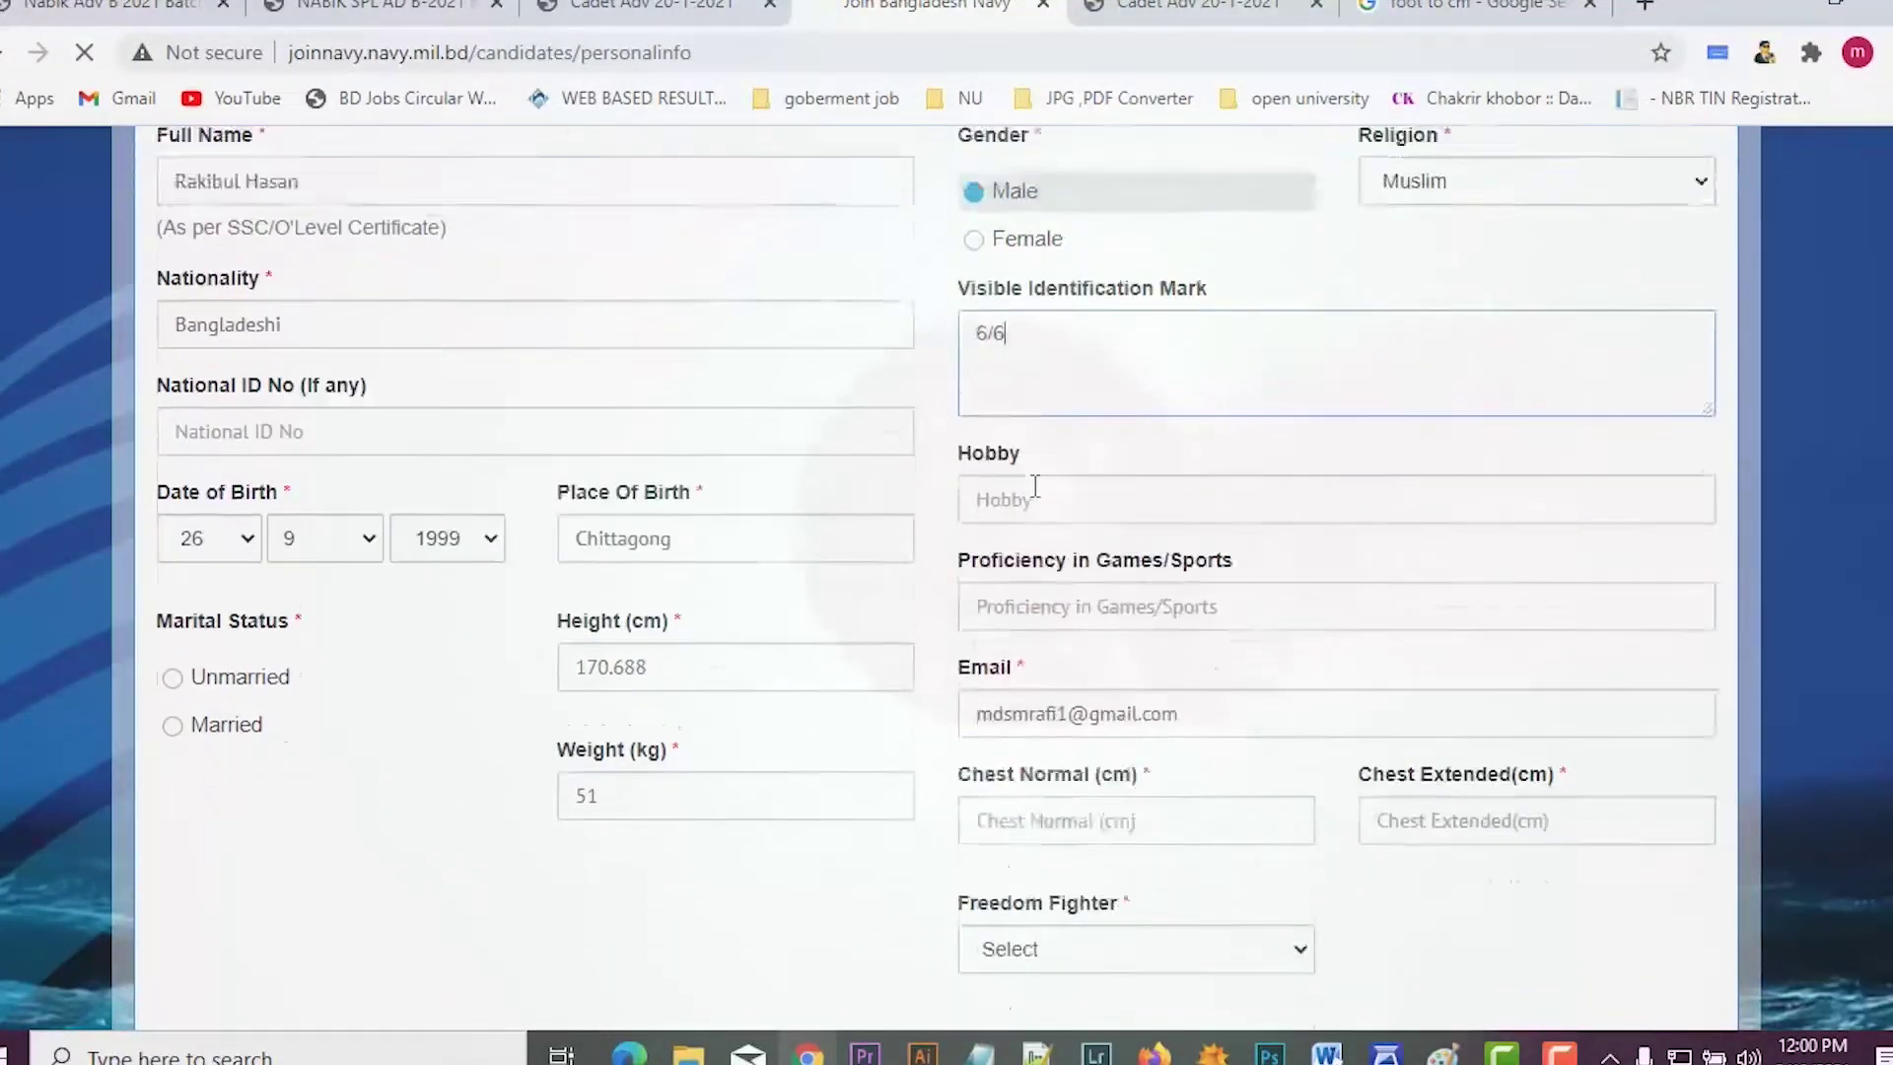
pyautogui.click(1032, 473)
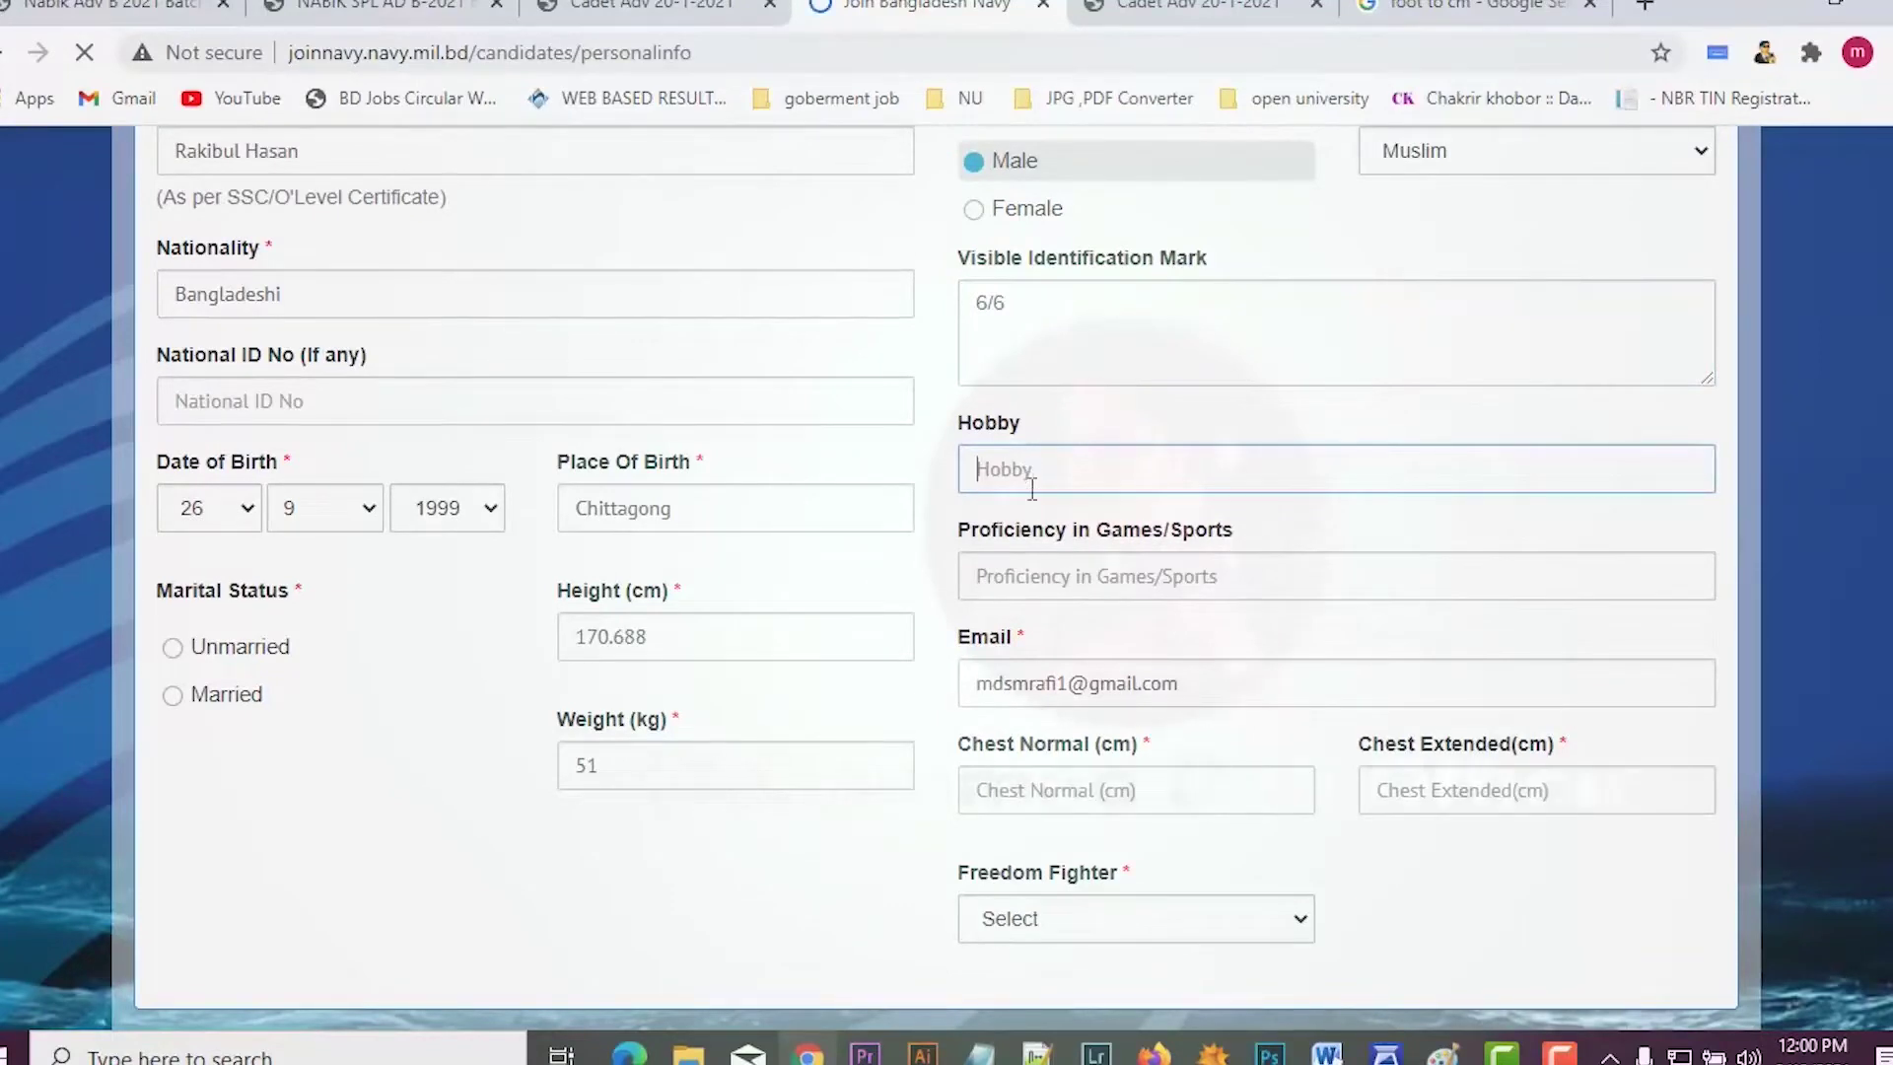
pyautogui.write('traveling')
pyautogui.click(1013, 580)
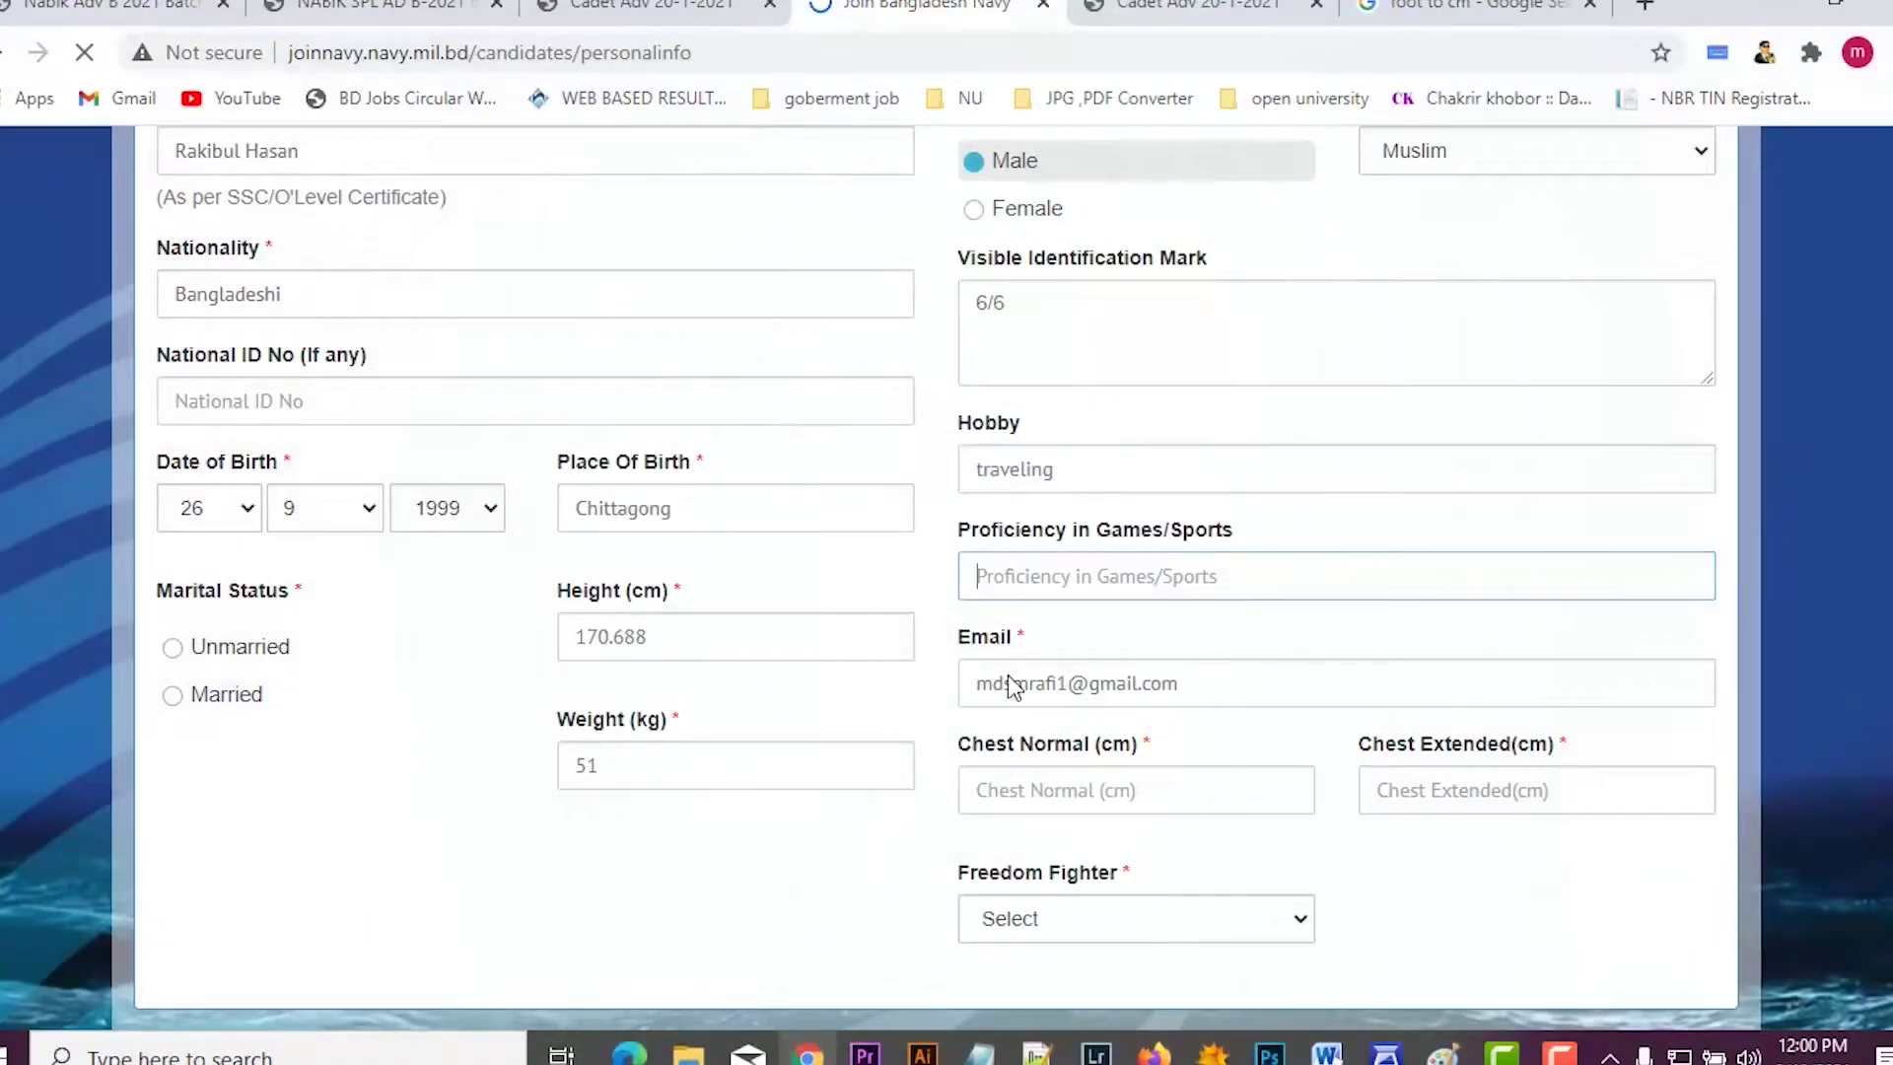
pyautogui.write('footba')
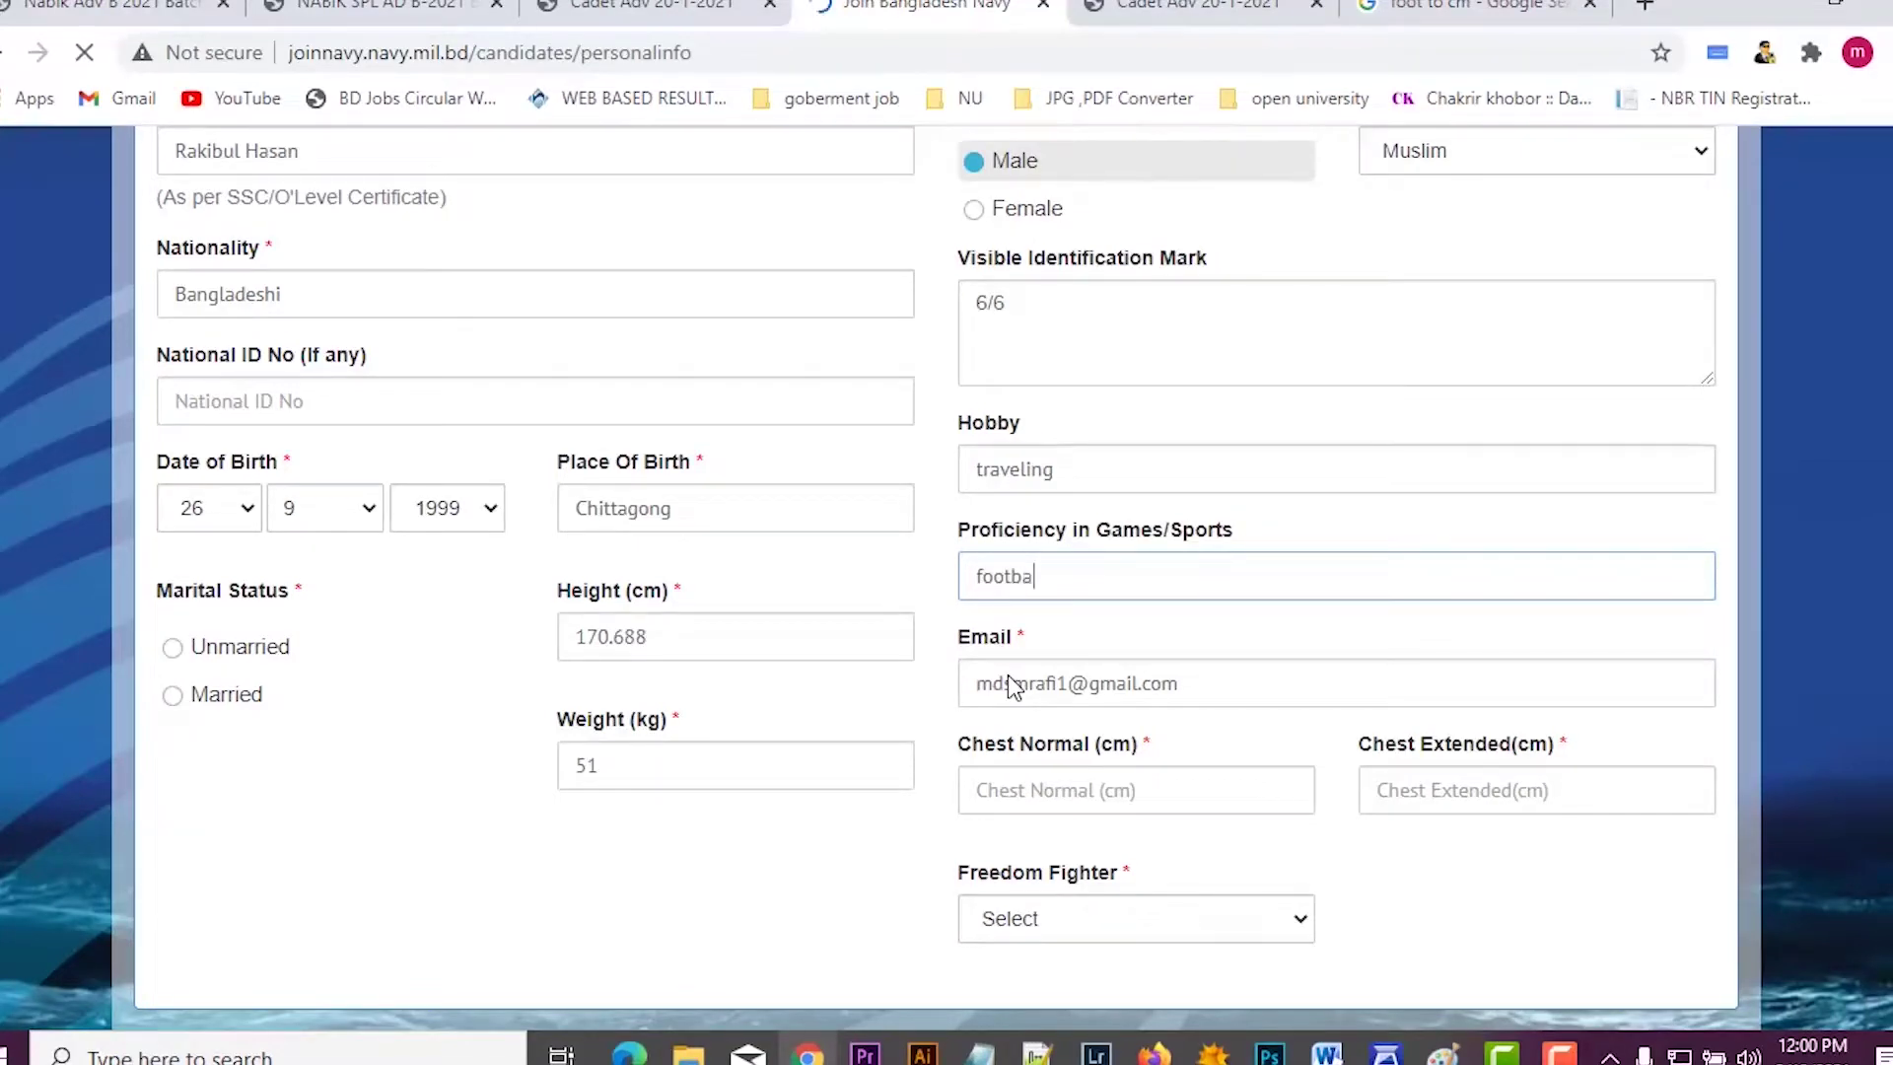
pyautogui.click(1013, 687)
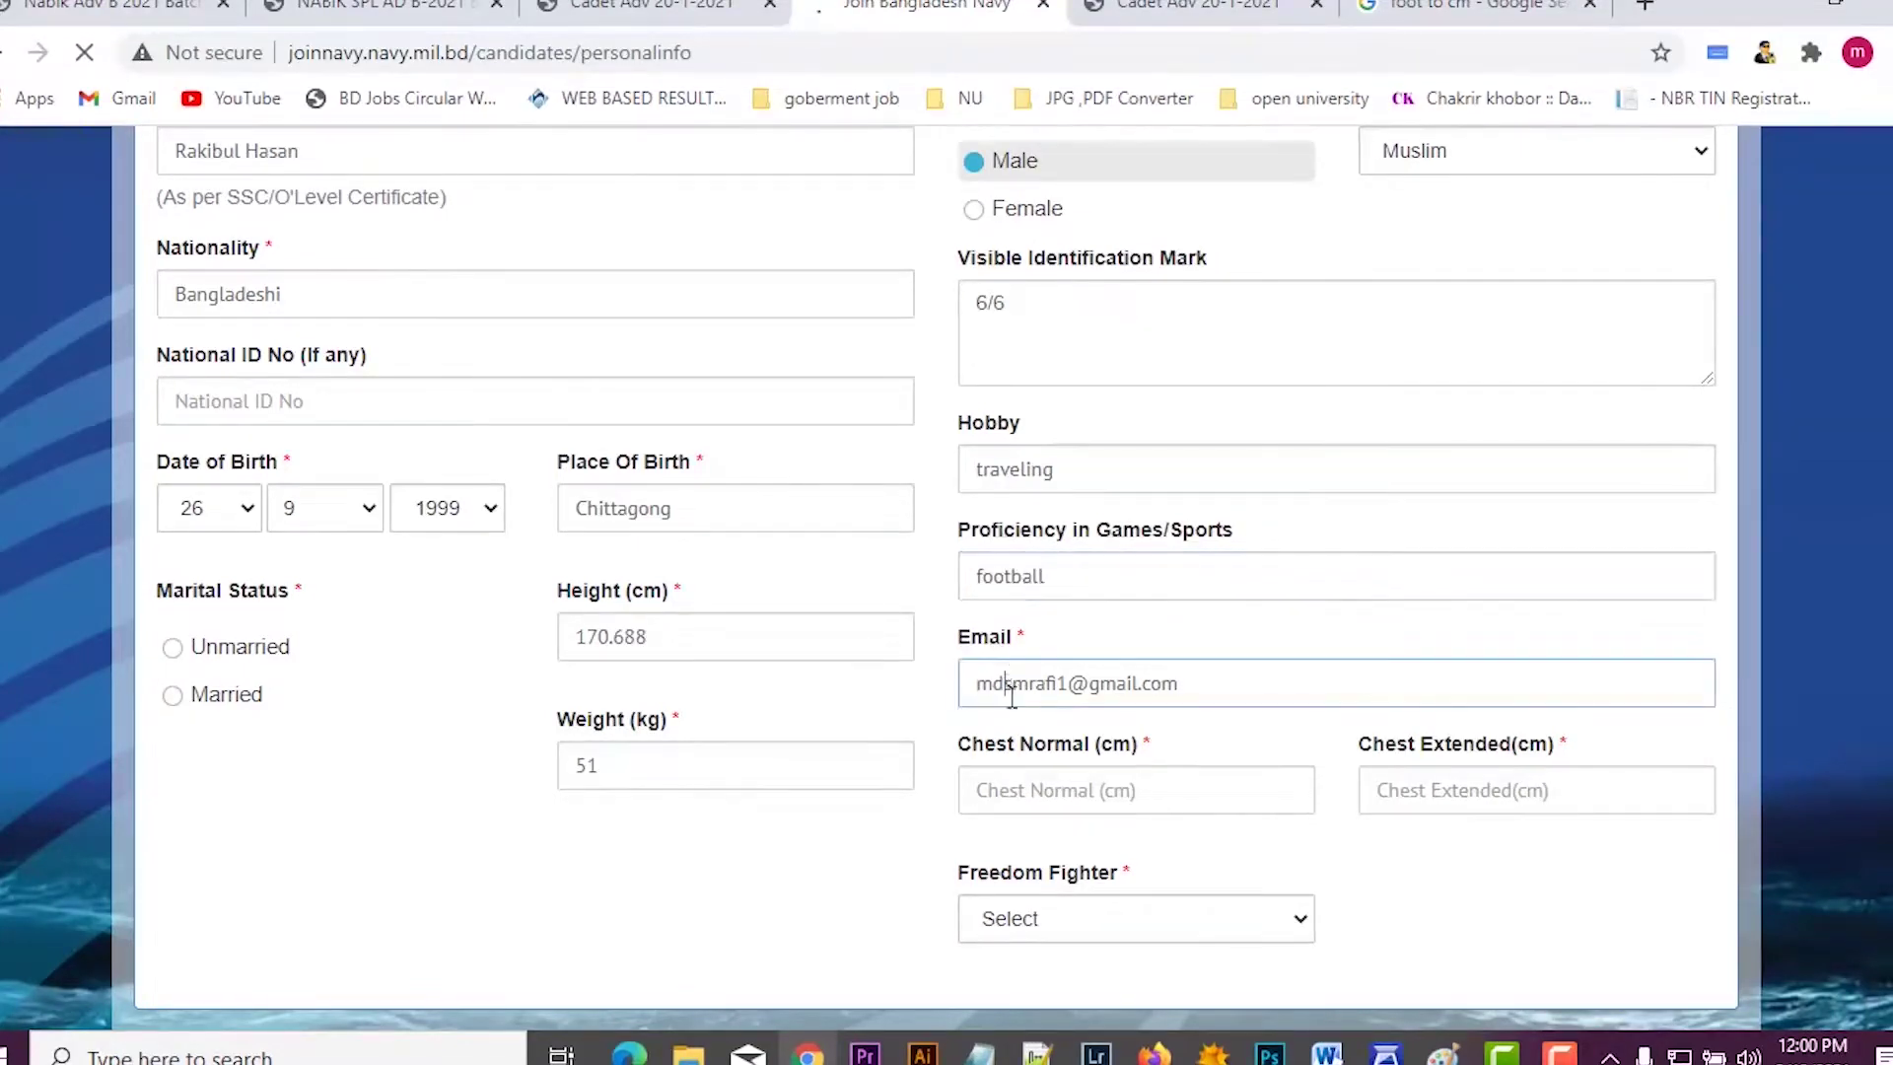
pyautogui.scroll(-2, 1006, 687)
# Step: After checking the circular, enter chest 76 cm normal, 81 cm expanded, and Freedom Fighter No
pyautogui.click(1001, 659)
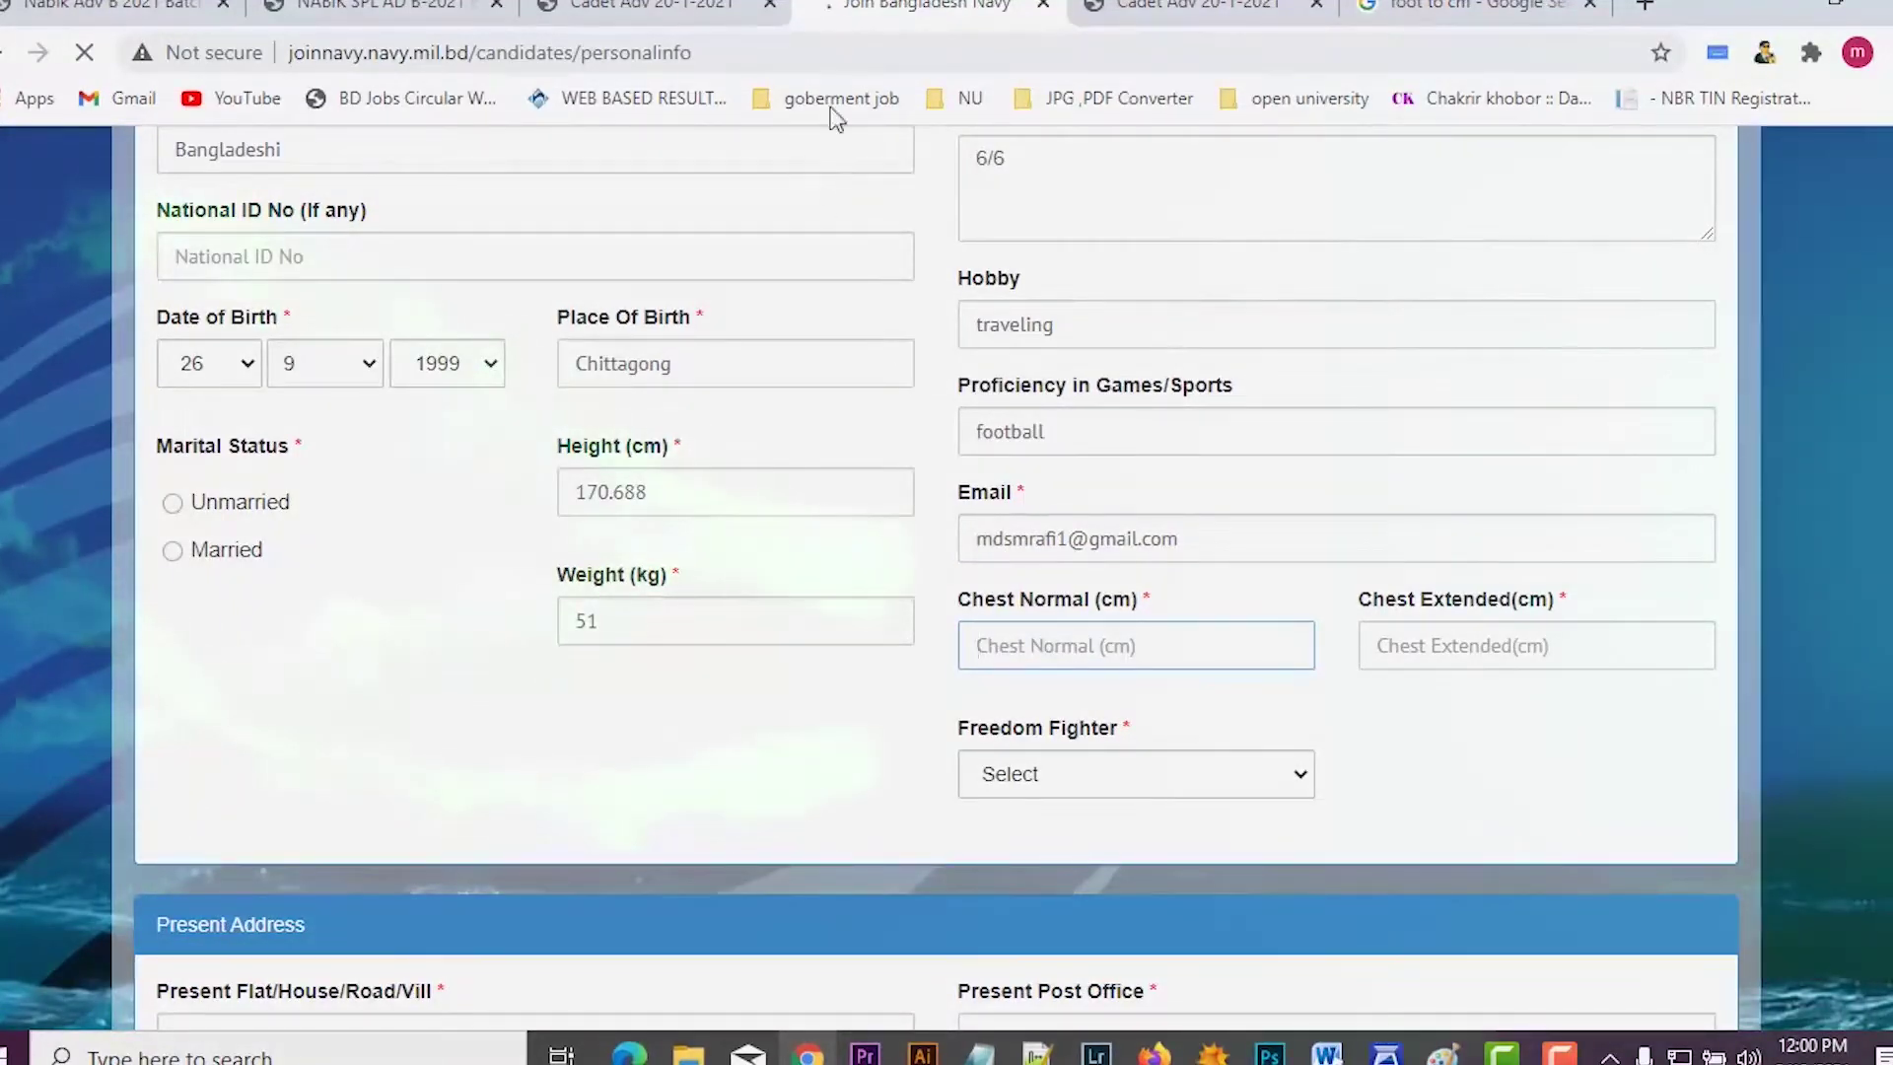
pyautogui.click(650, 8)
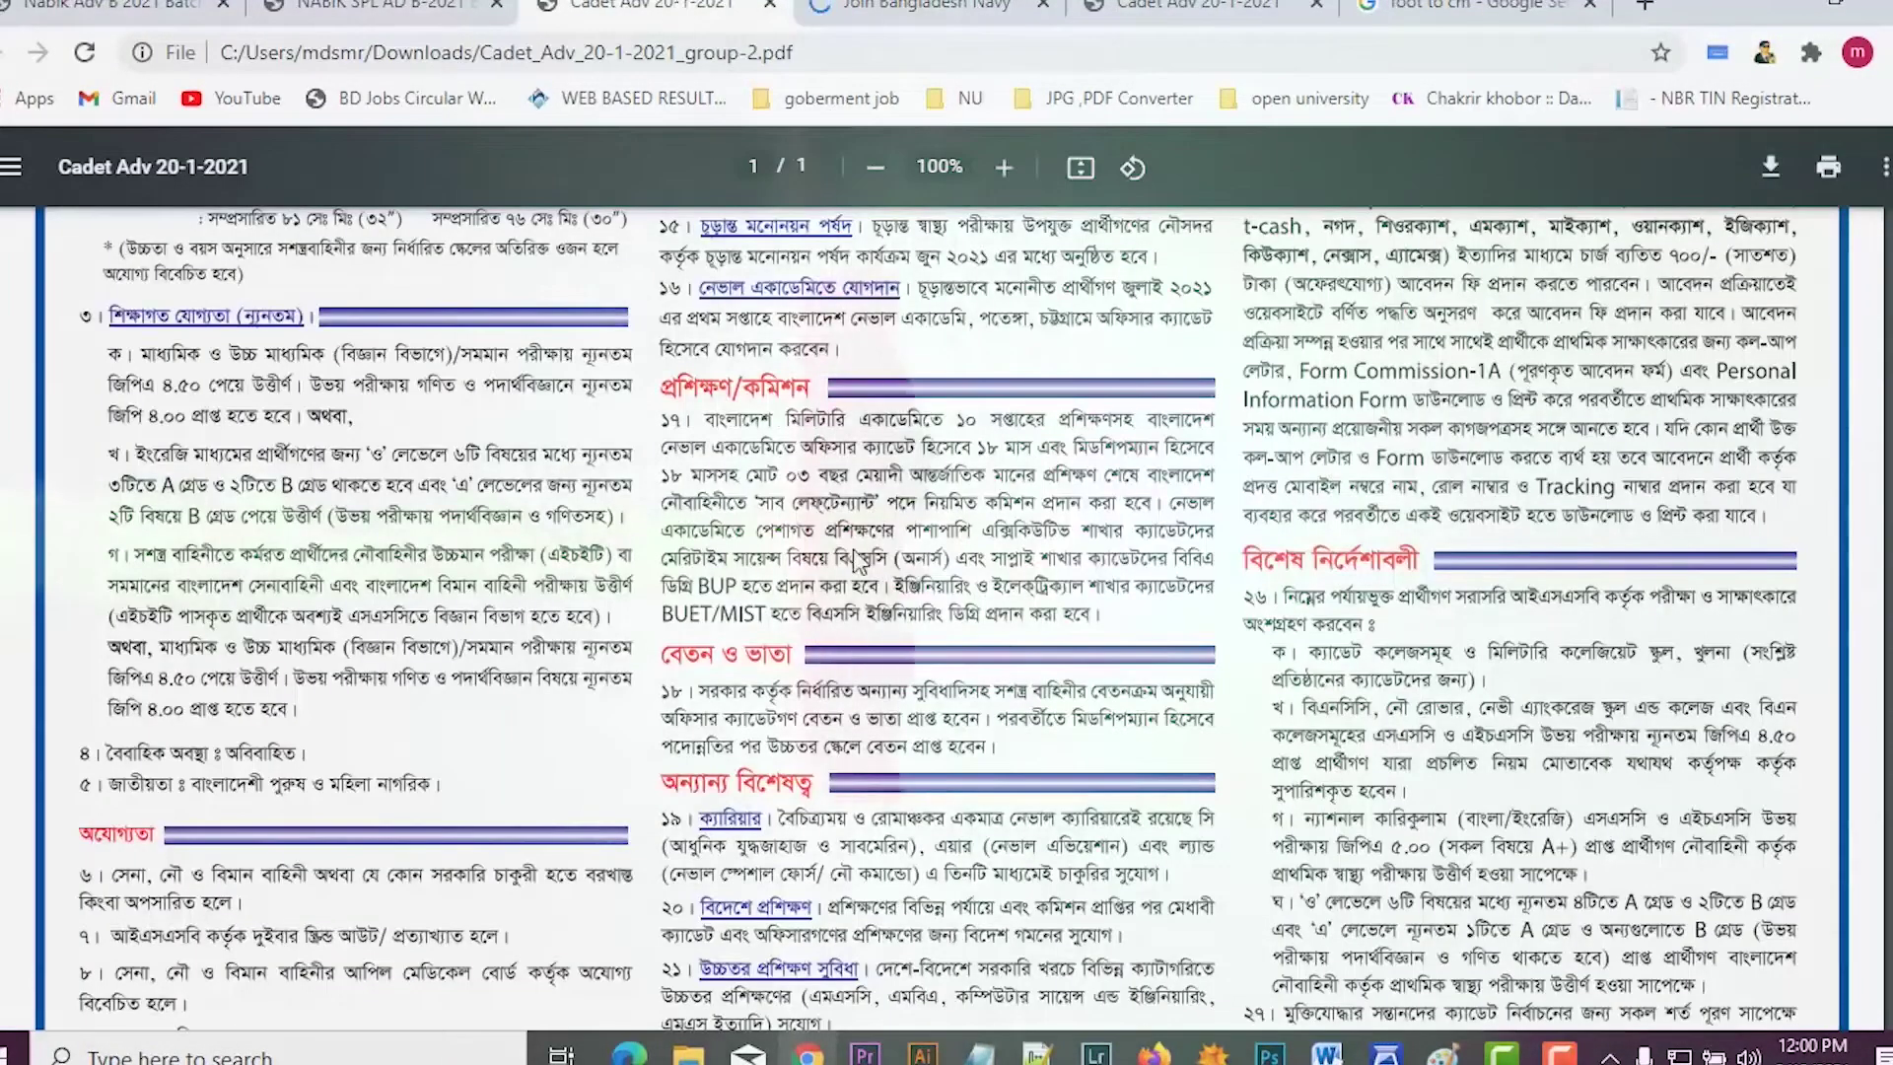
pyautogui.hotkey('ctrl', 'Tab')
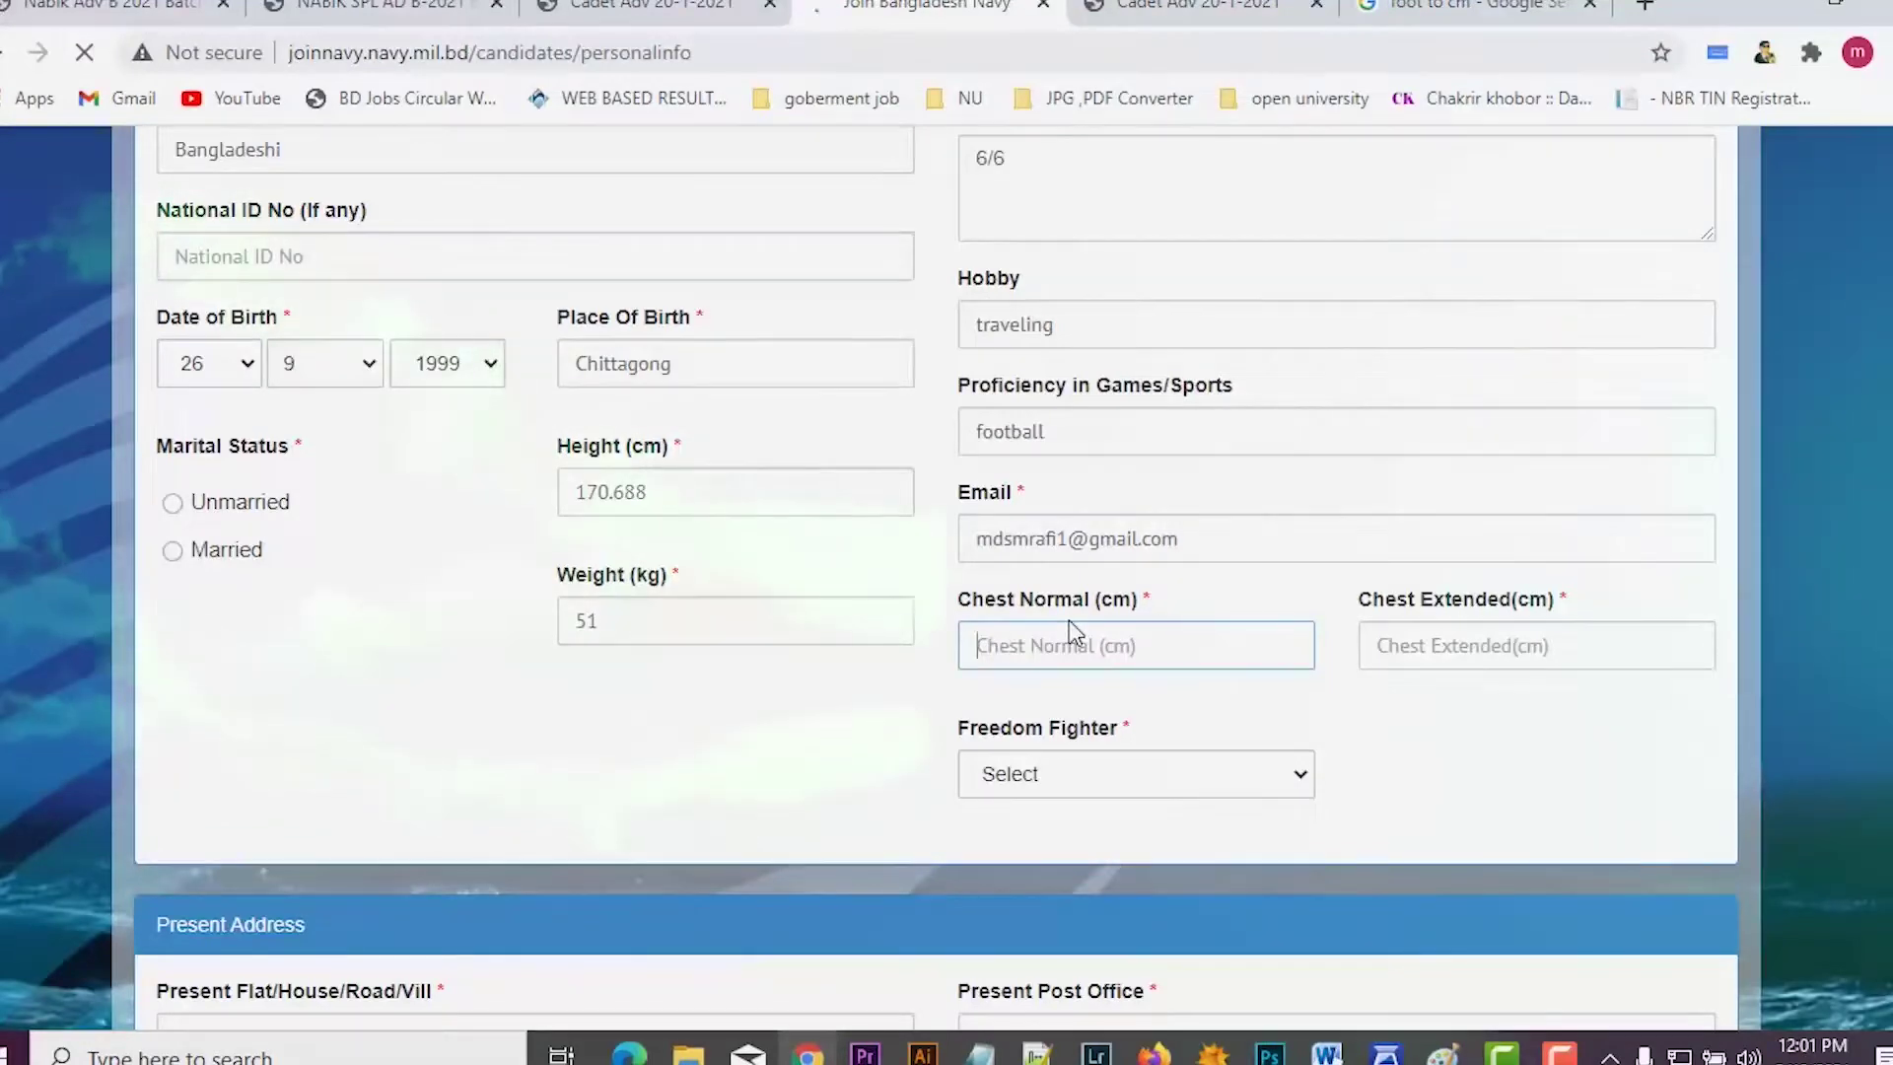
pyautogui.write('76')
pyautogui.click(1451, 661)
pyautogui.write('8')
pyautogui.write('1')
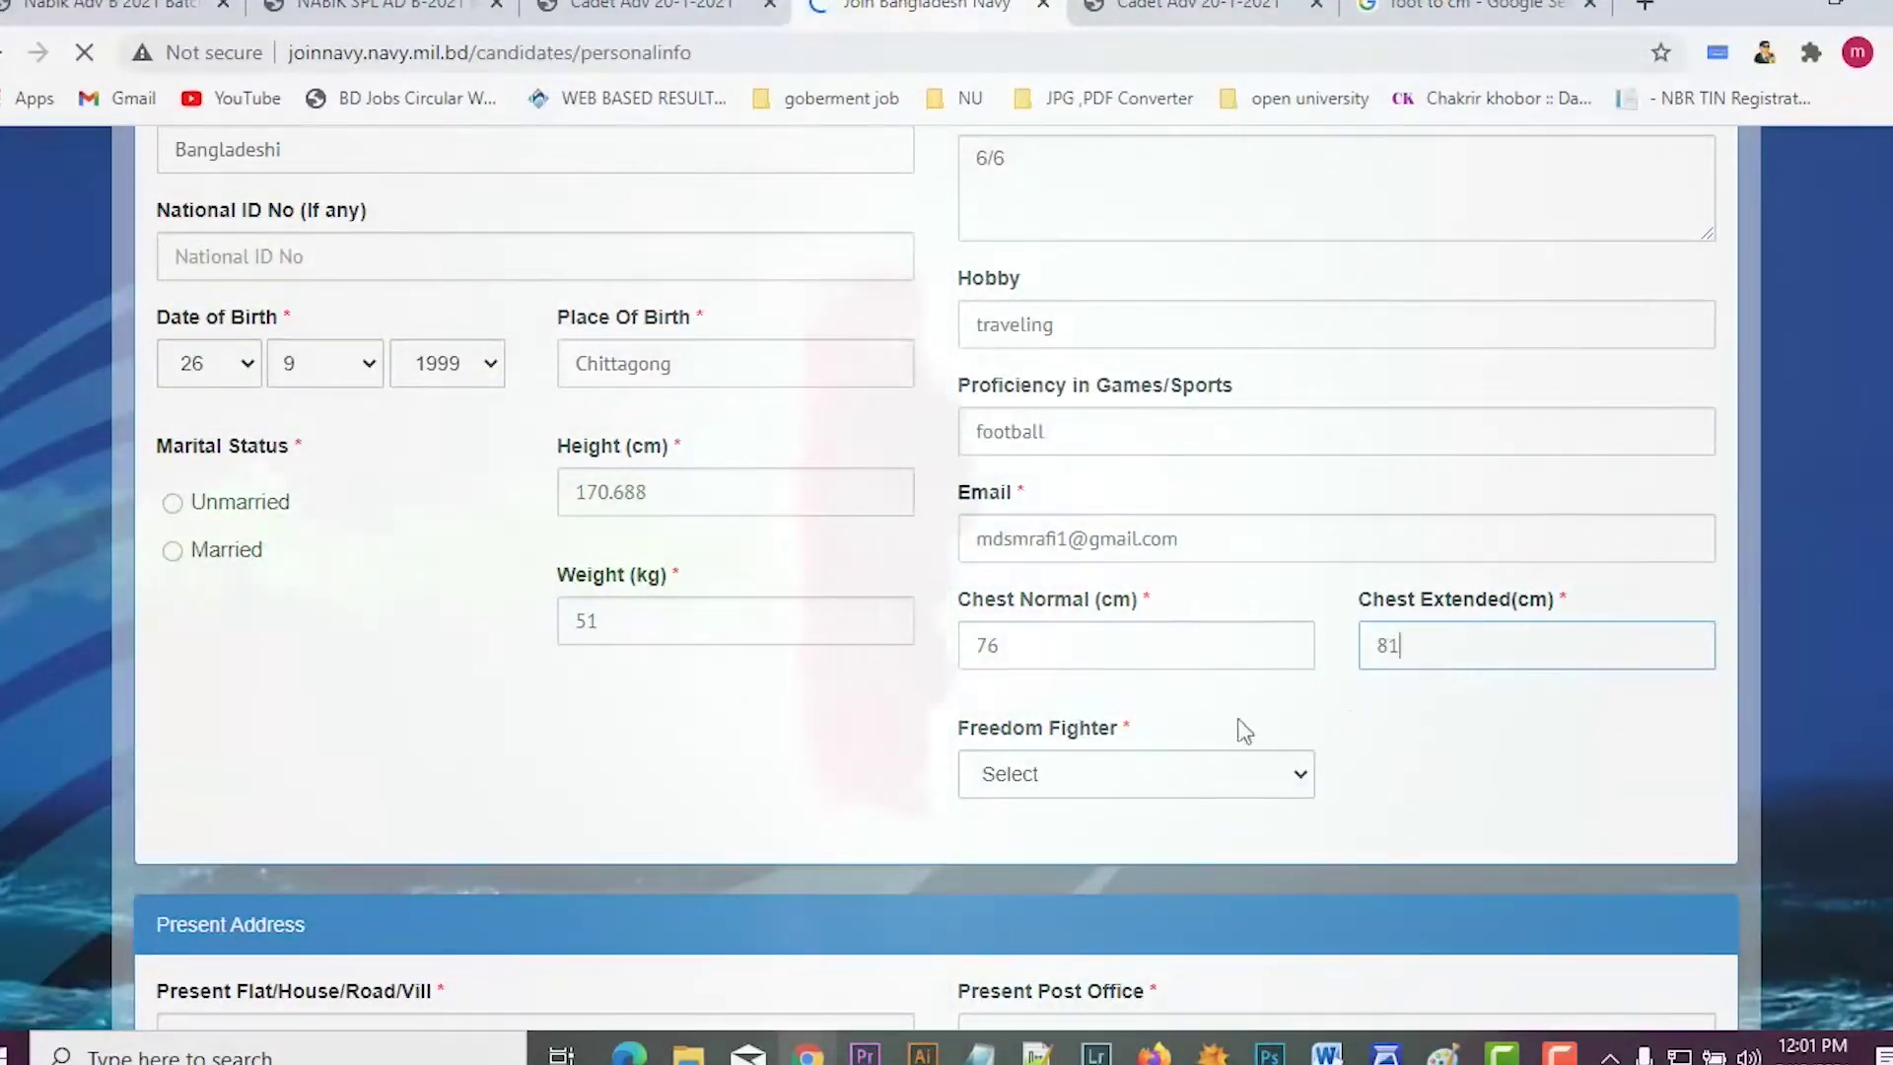
pyautogui.click(1114, 779)
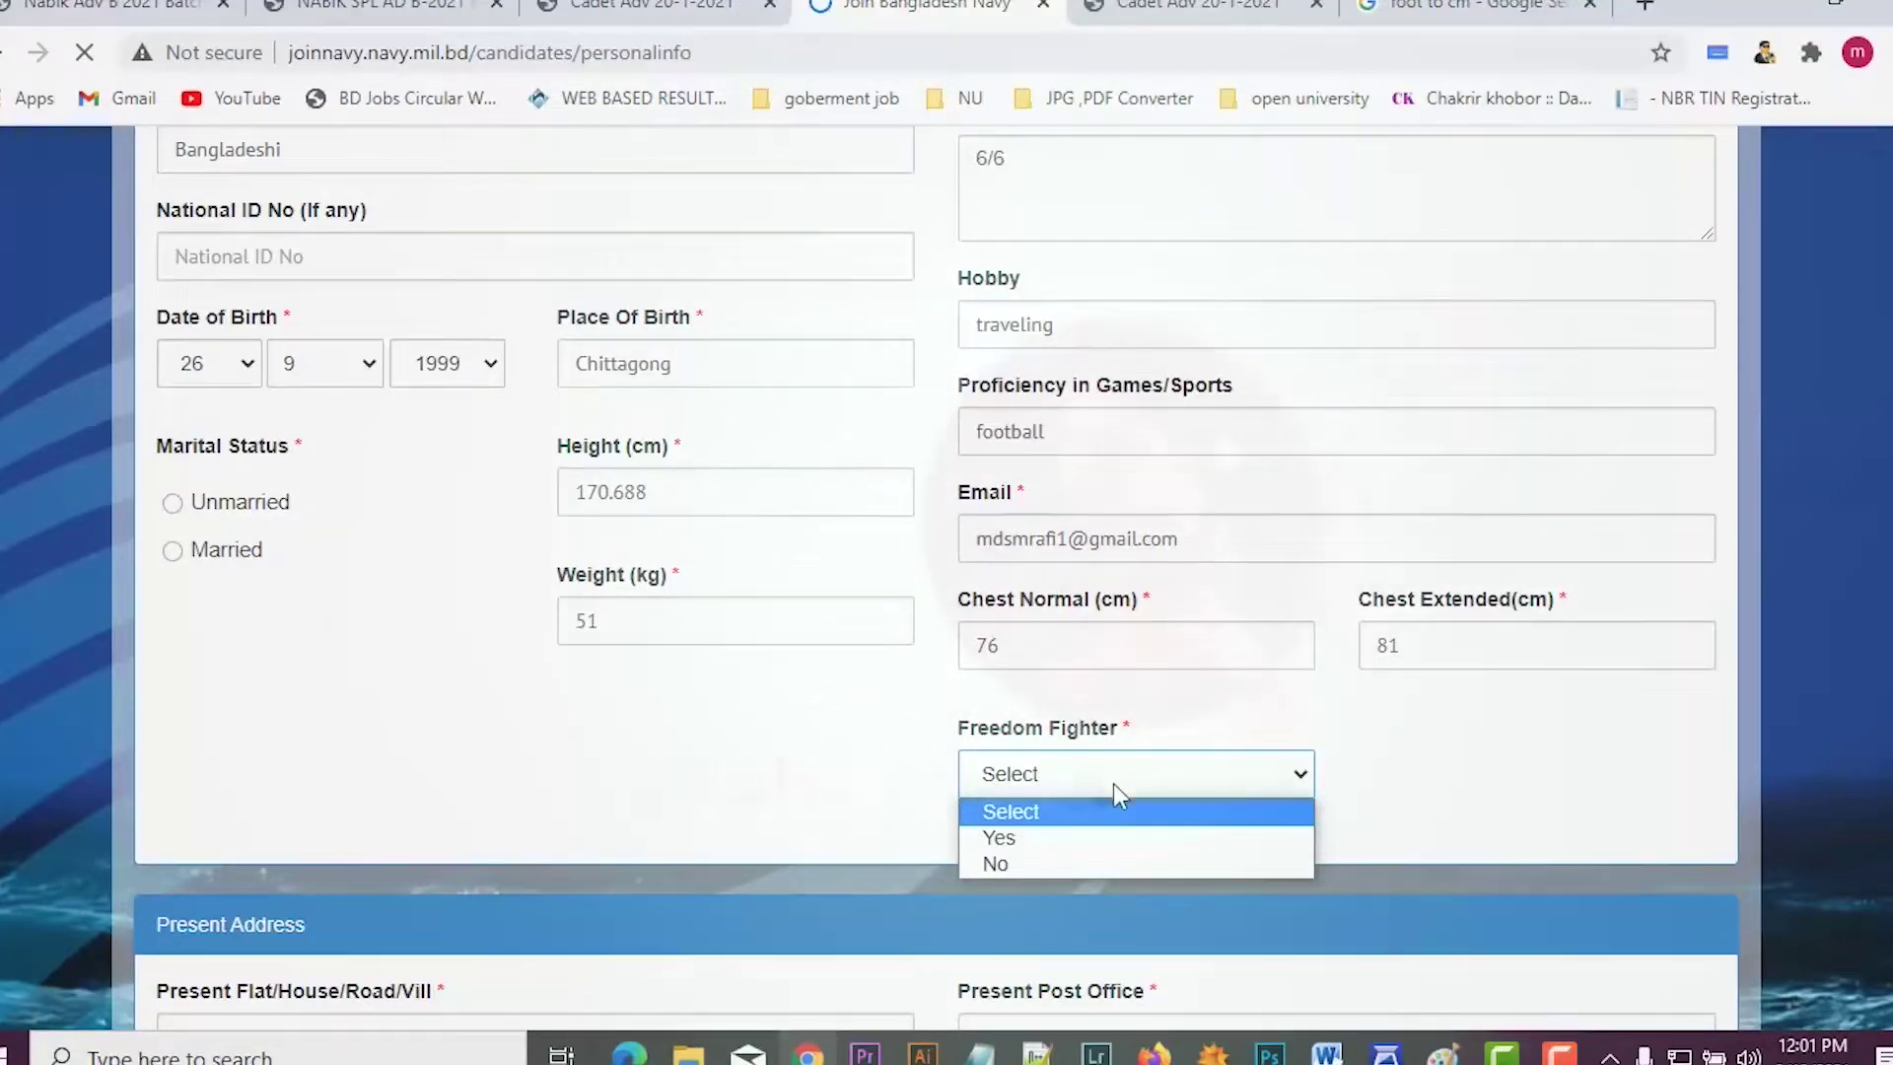
pyautogui.click(1051, 868)
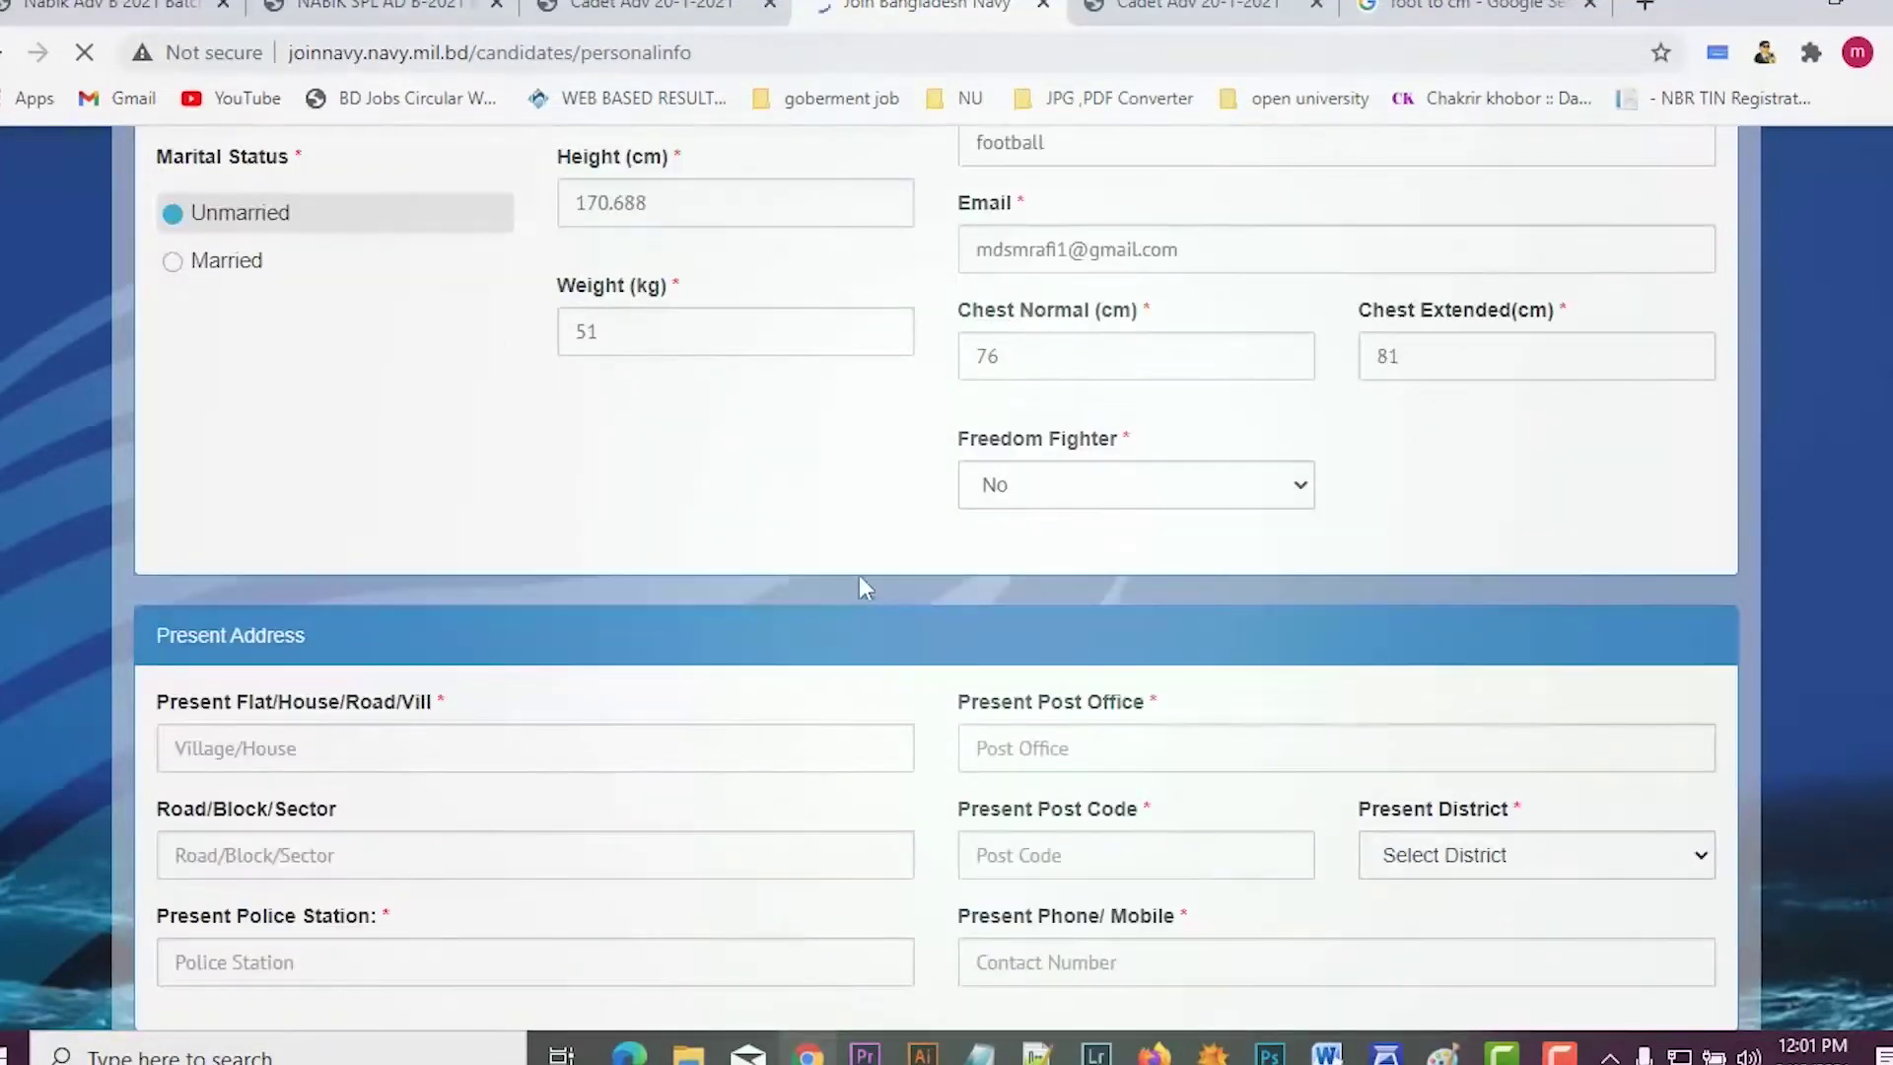
# Step: Enter 'ab' as the present address house or village
pyautogui.scroll(5, 860, 576)
pyautogui.scroll(-3, 859, 575)
pyautogui.scroll(-7, 860, 582)
pyautogui.scroll(4, 845, 618)
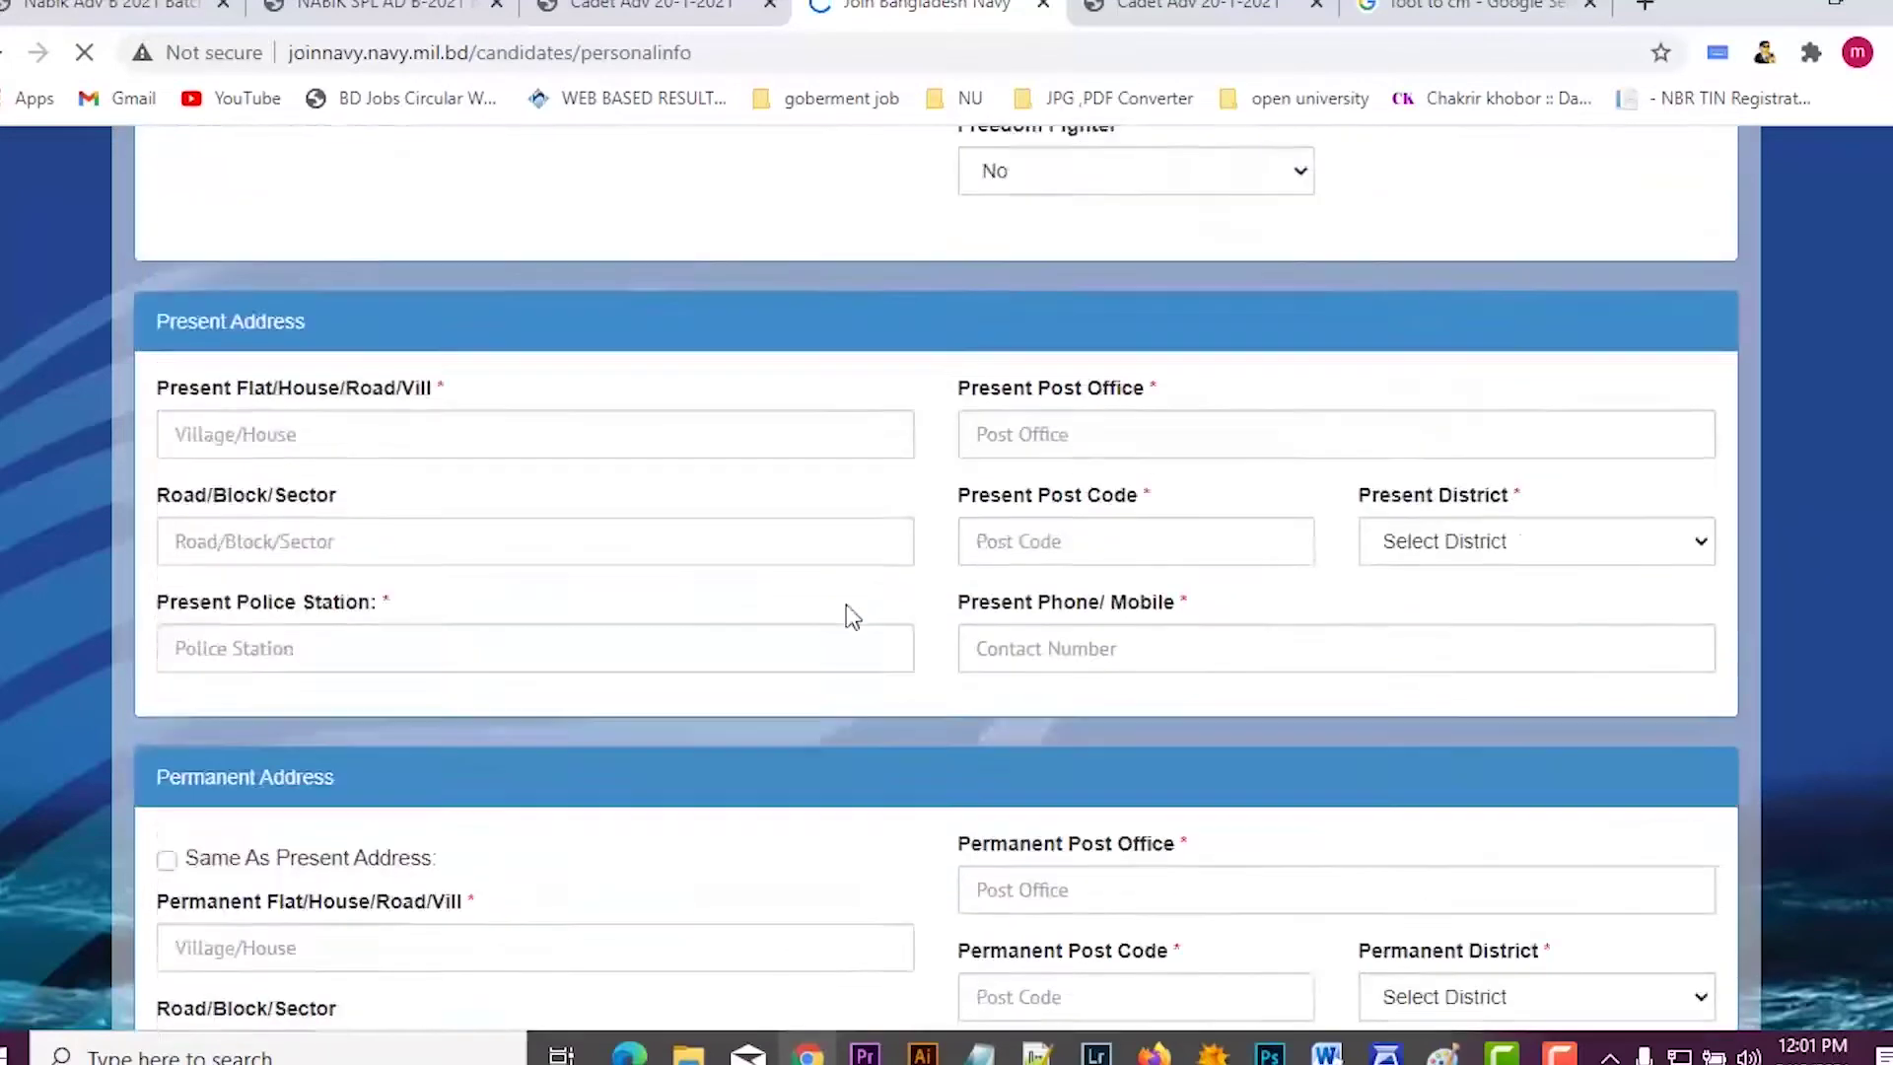
pyautogui.scroll(-4, 1107, 730)
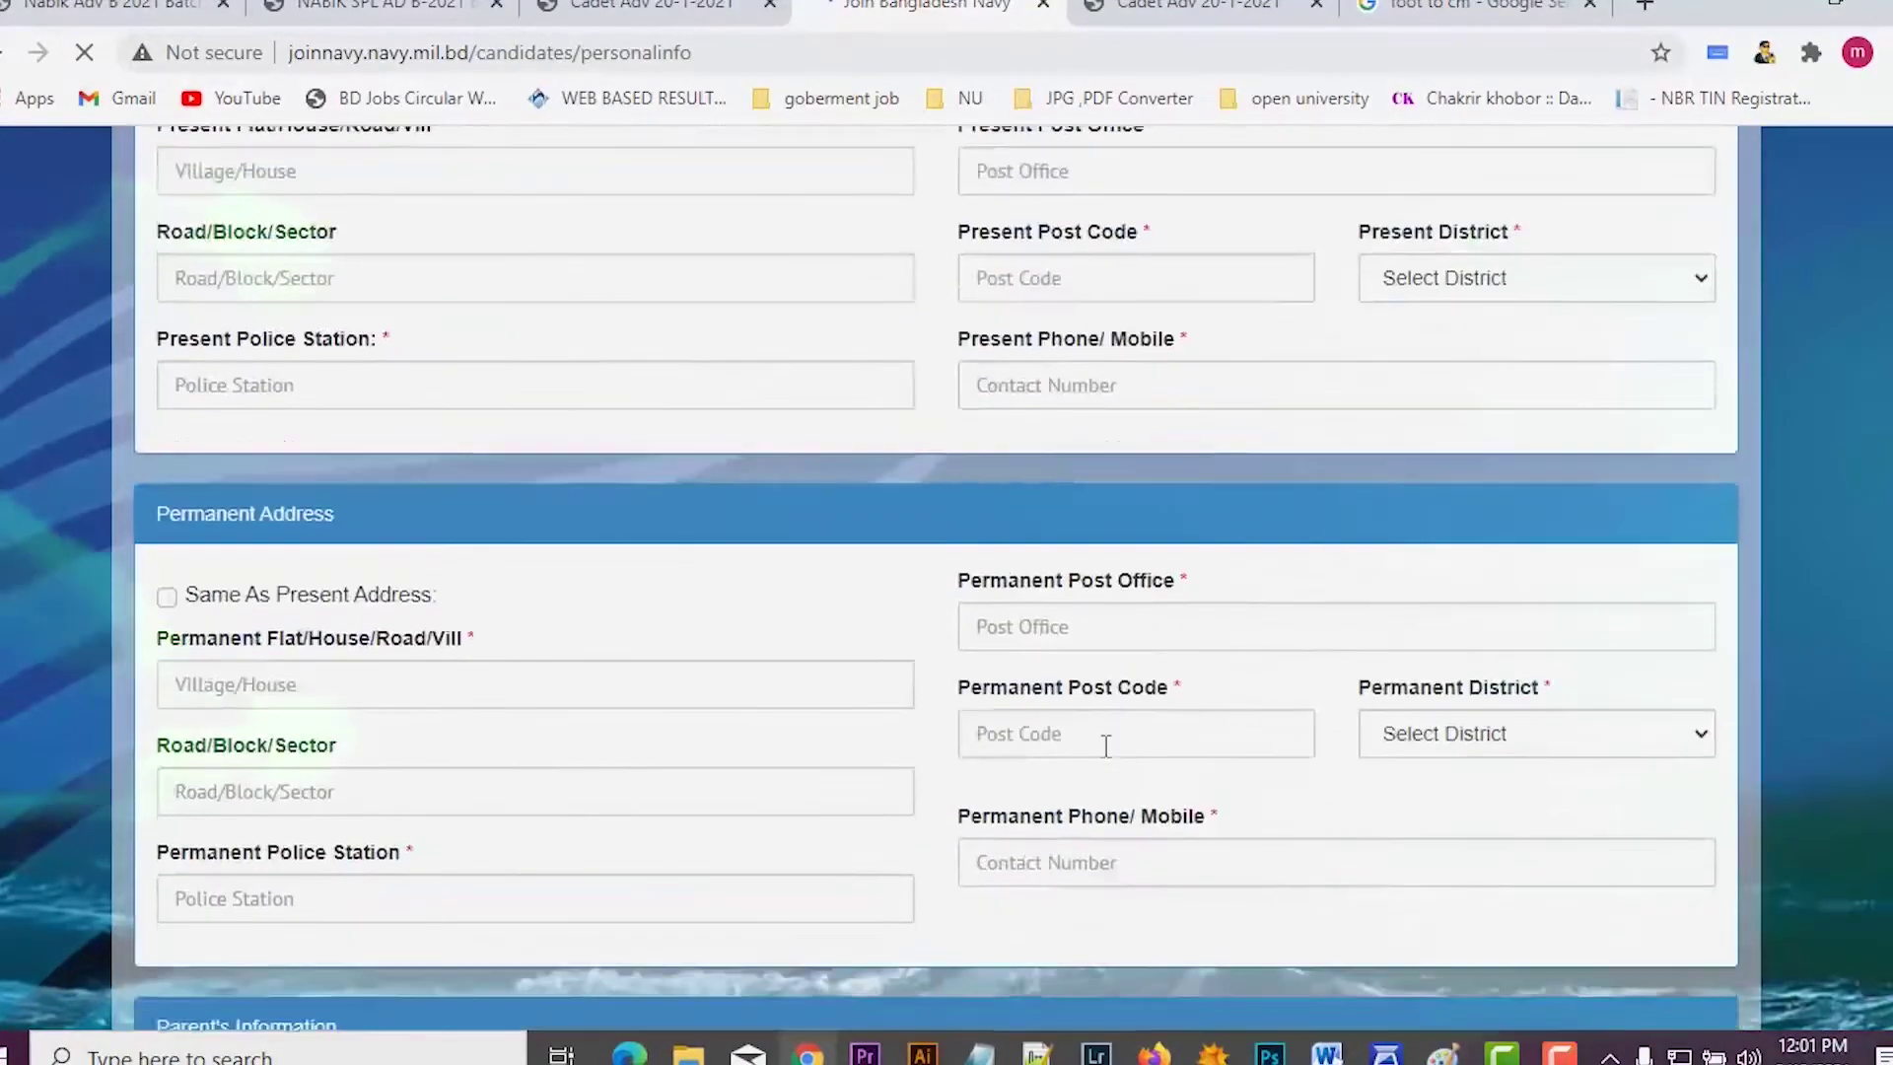
pyautogui.scroll(3, 917, 711)
pyautogui.scroll(1, 915, 712)
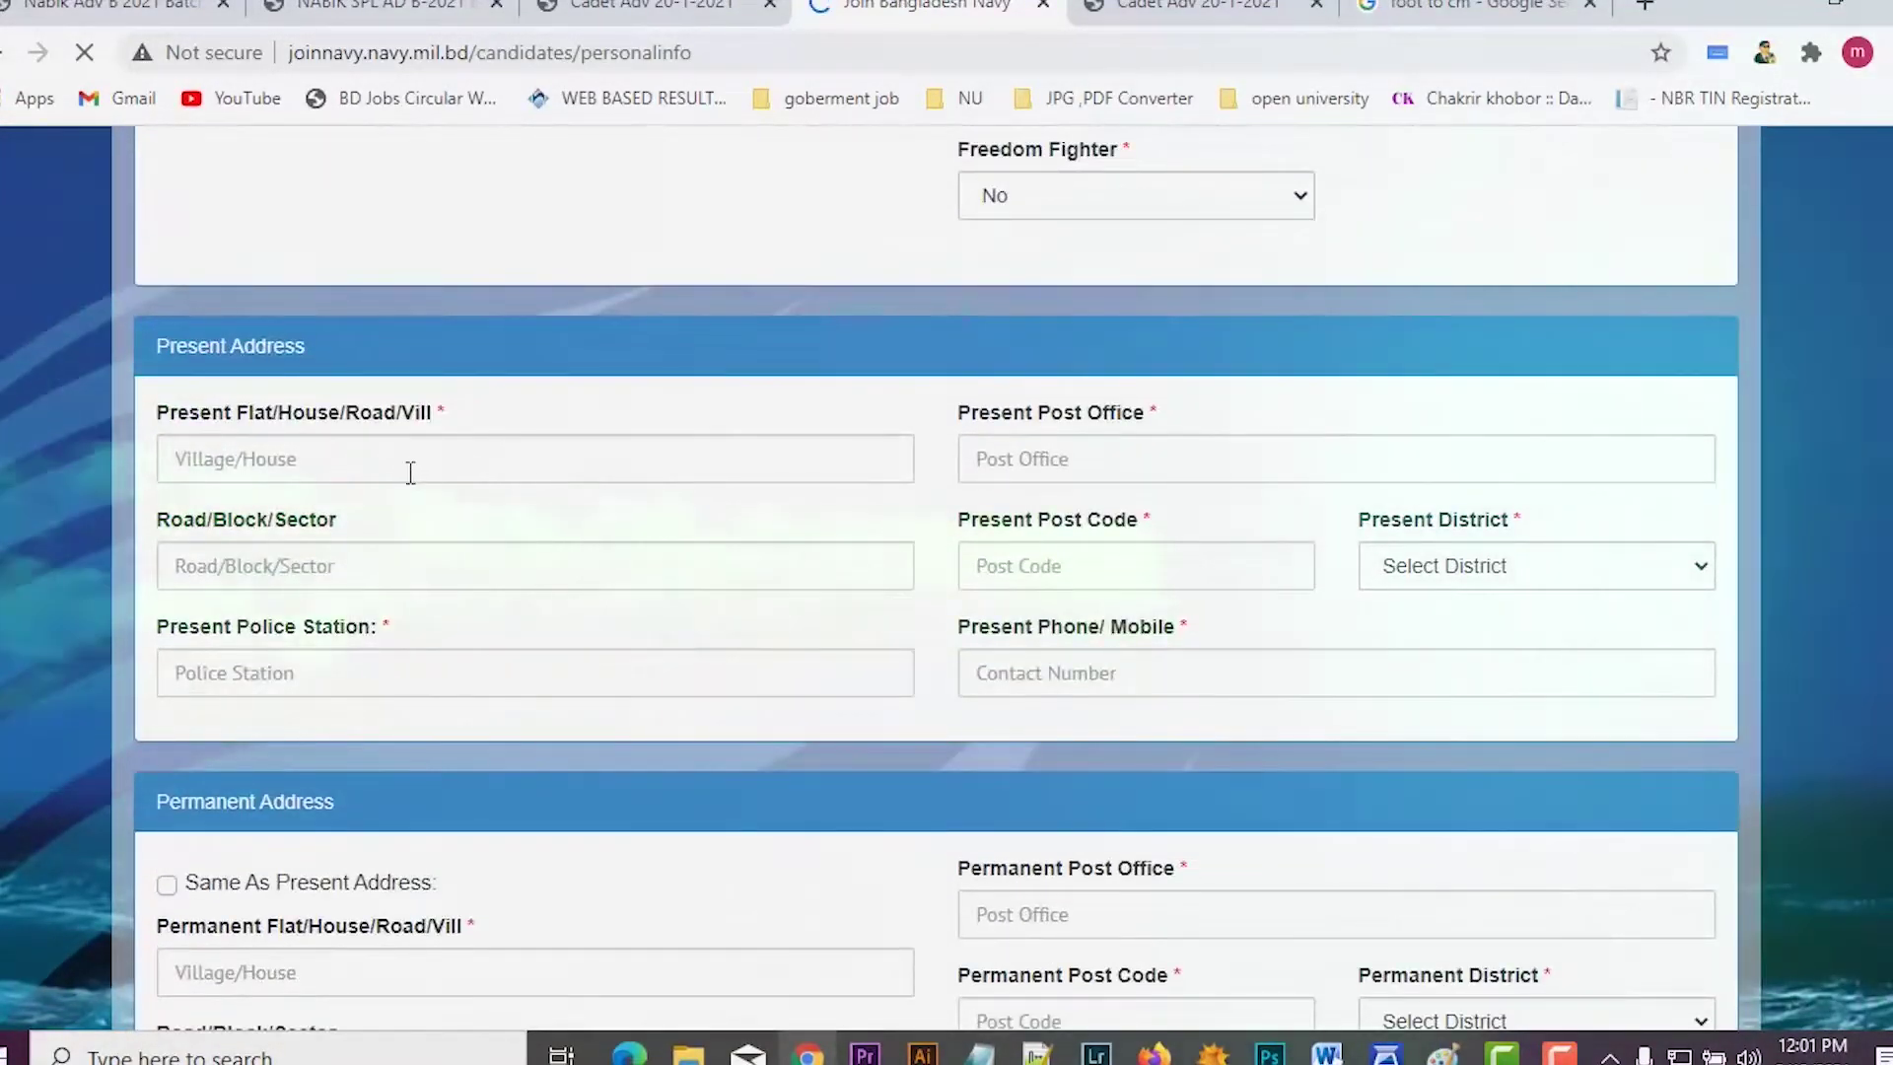
pyautogui.click(423, 453)
pyautogui.write('ab')
pyautogui.click(385, 557)
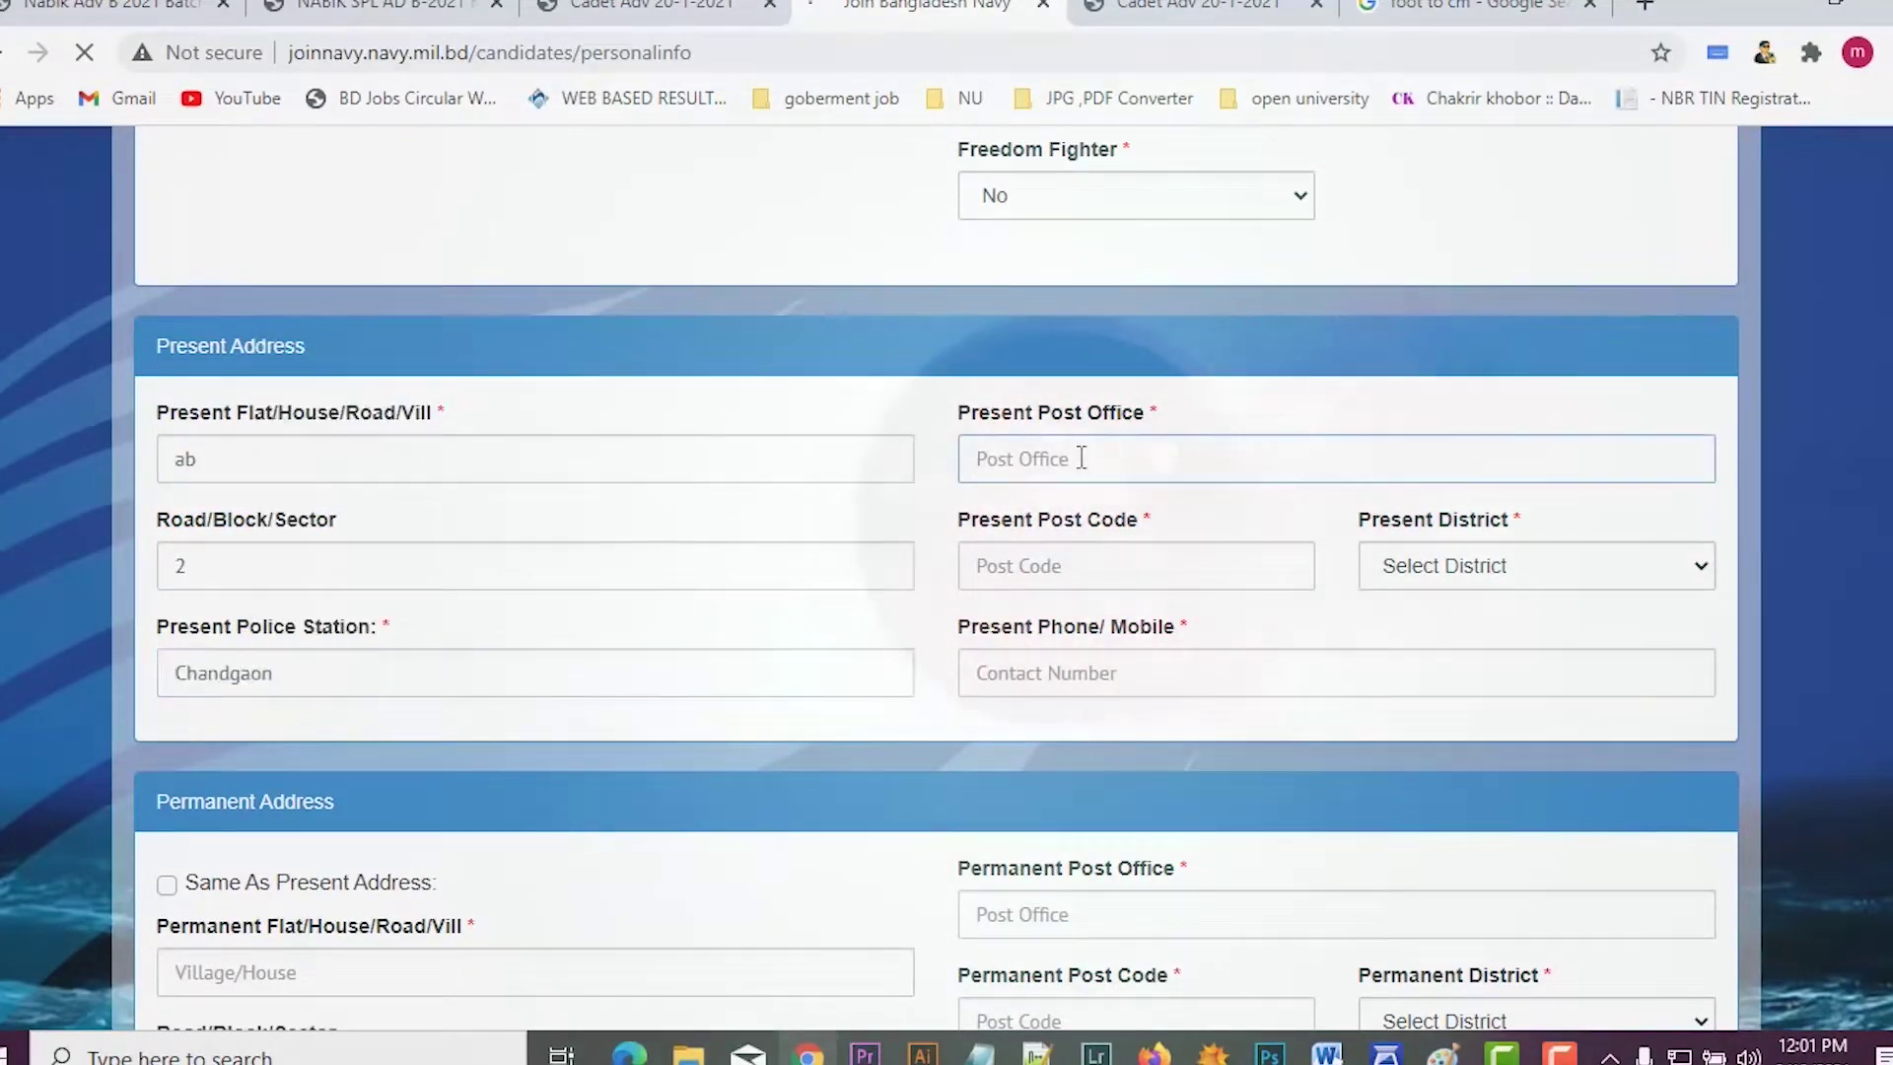
pyautogui.click(1061, 570)
pyautogui.click(1133, 271)
pyautogui.click(1436, 569)
pyautogui.click(1460, 321)
pyautogui.click(1155, 664)
# Step: Mark the permanent address as the same as the present address
pyautogui.scroll(-1, 490, 352)
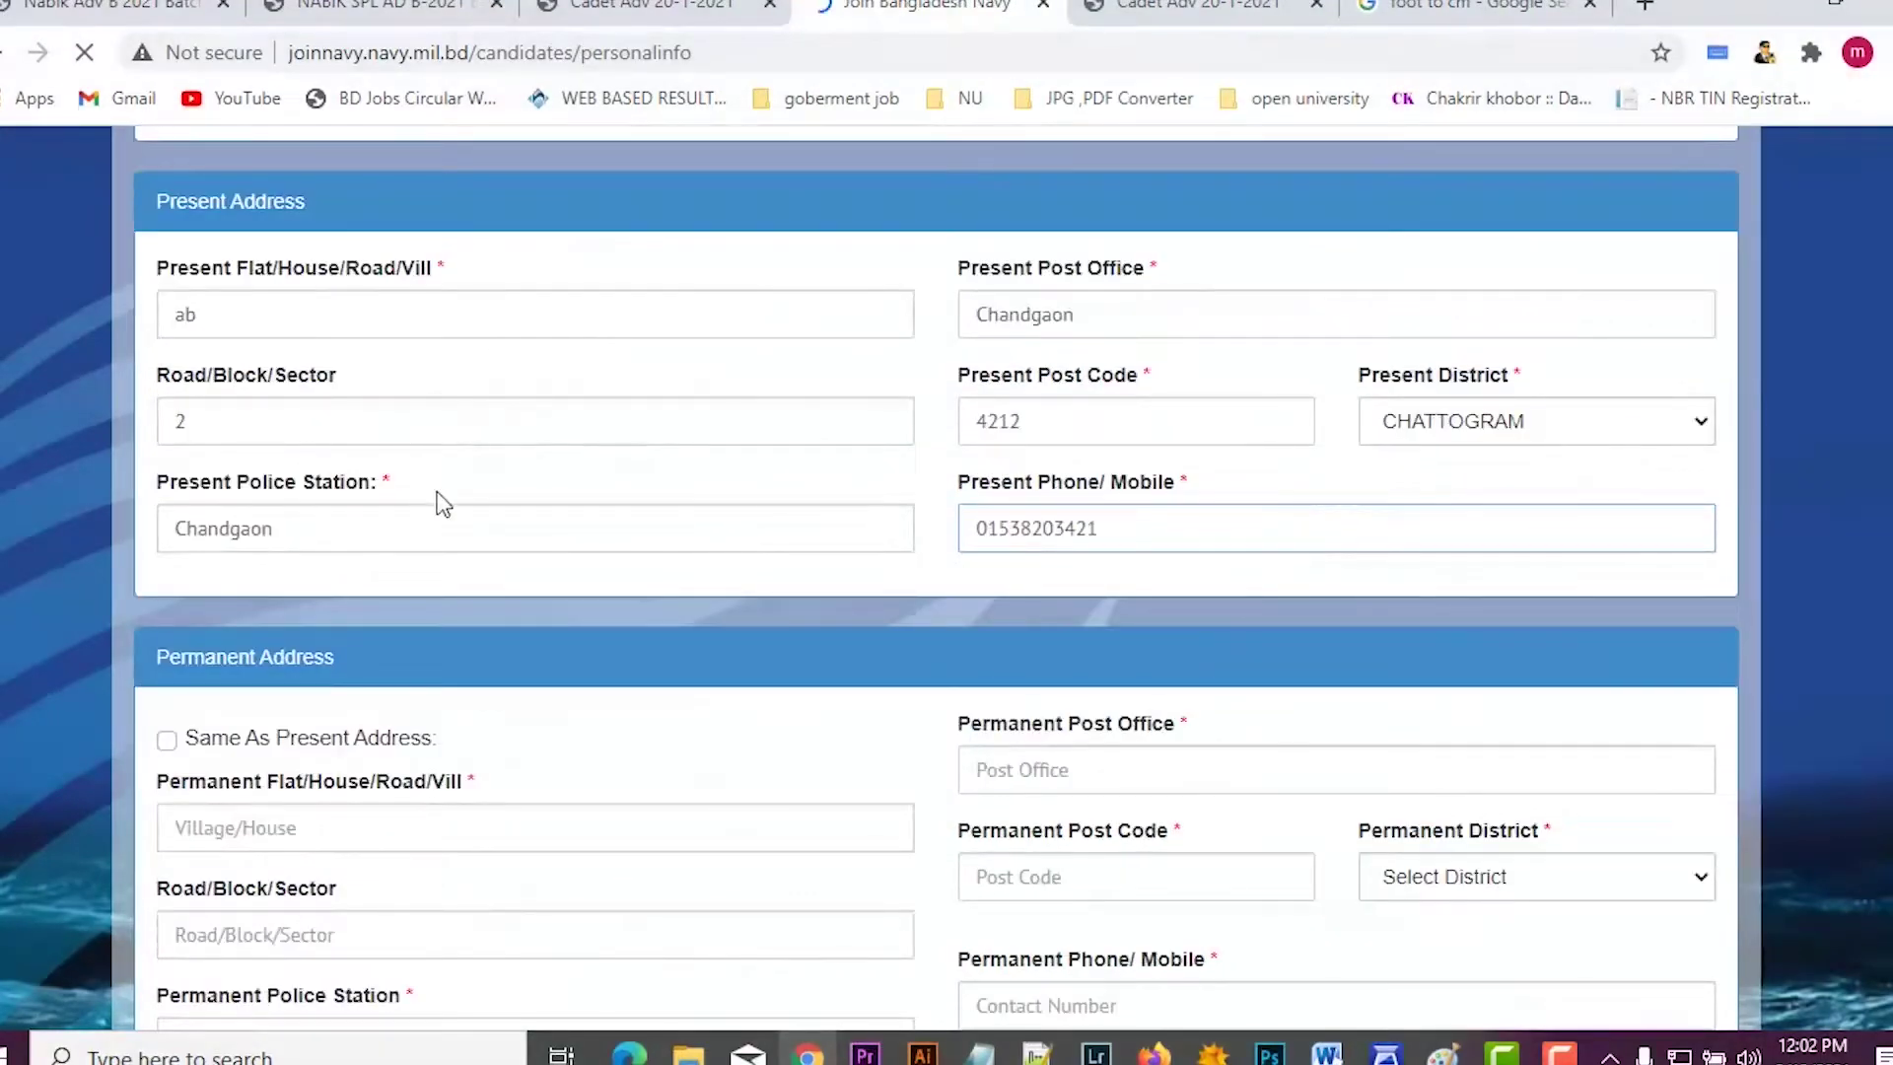
pyautogui.scroll(-1, 180, 751)
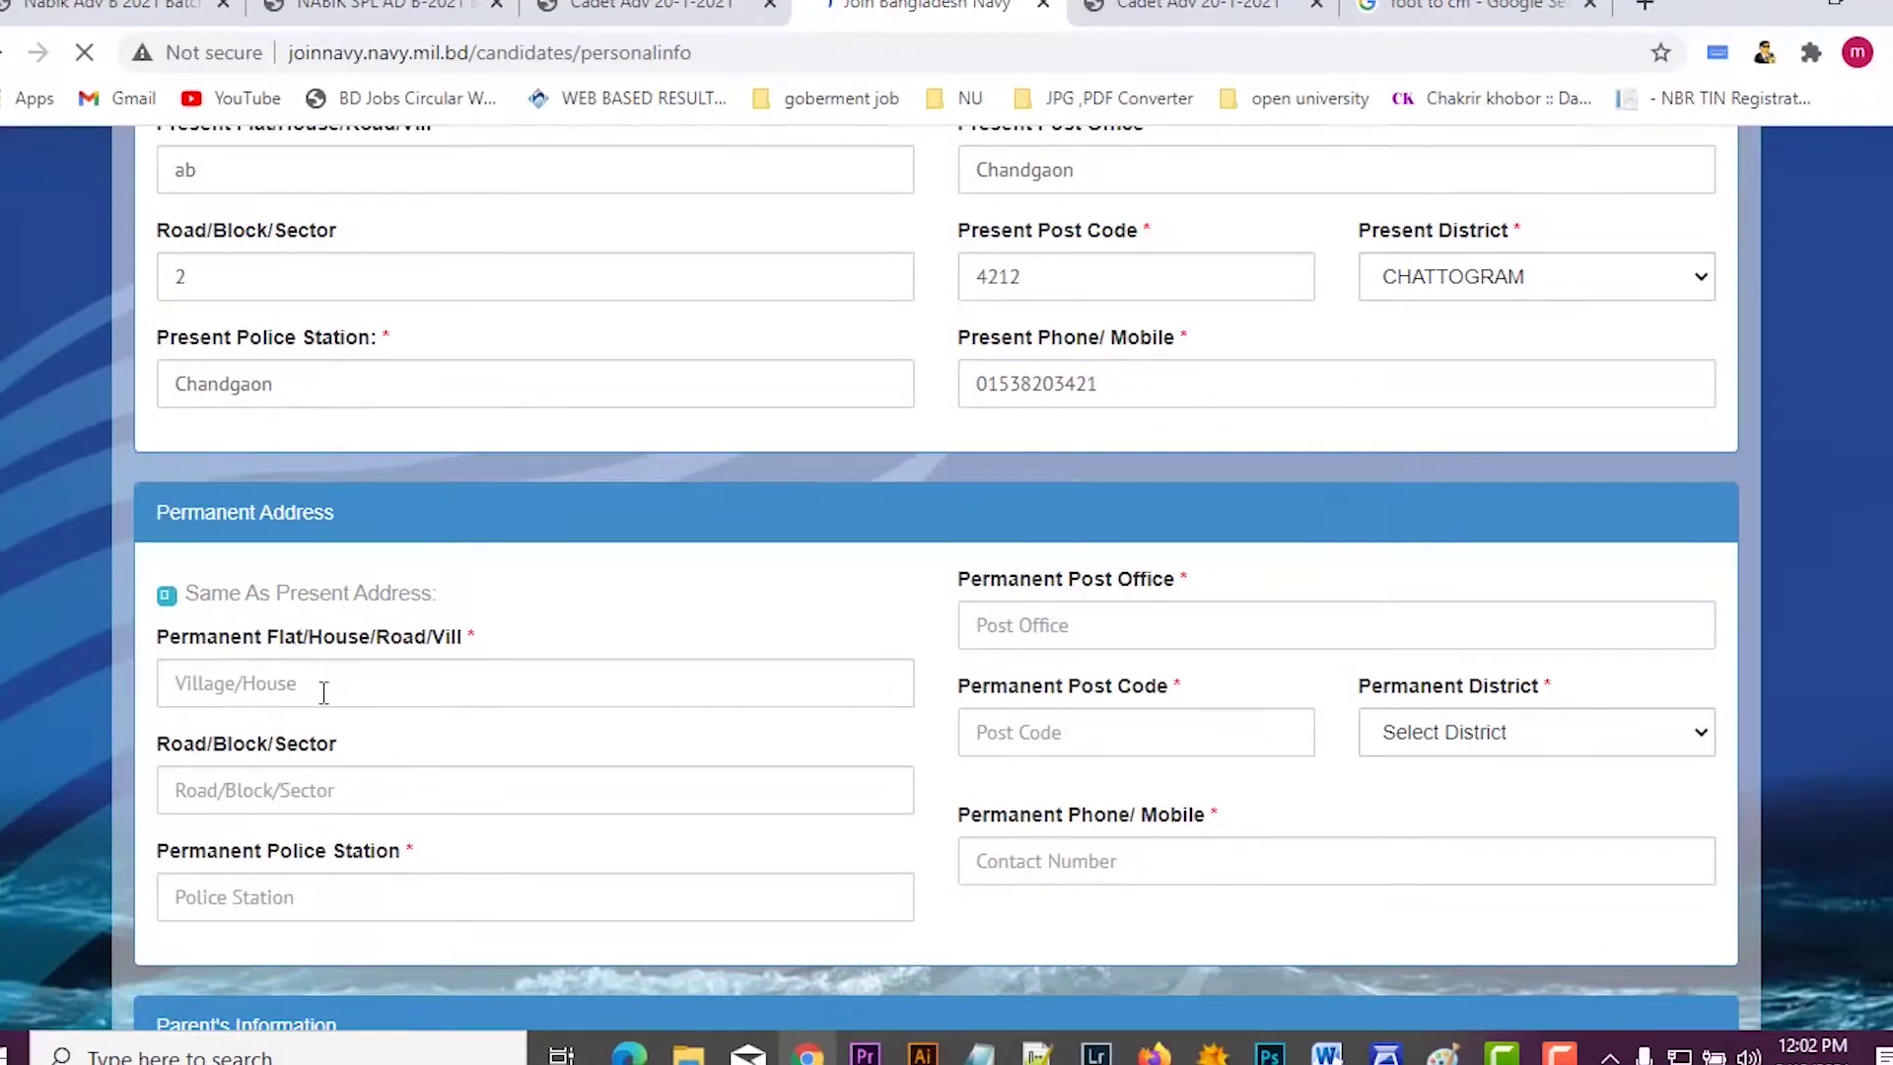
pyautogui.scroll(-1, 324, 693)
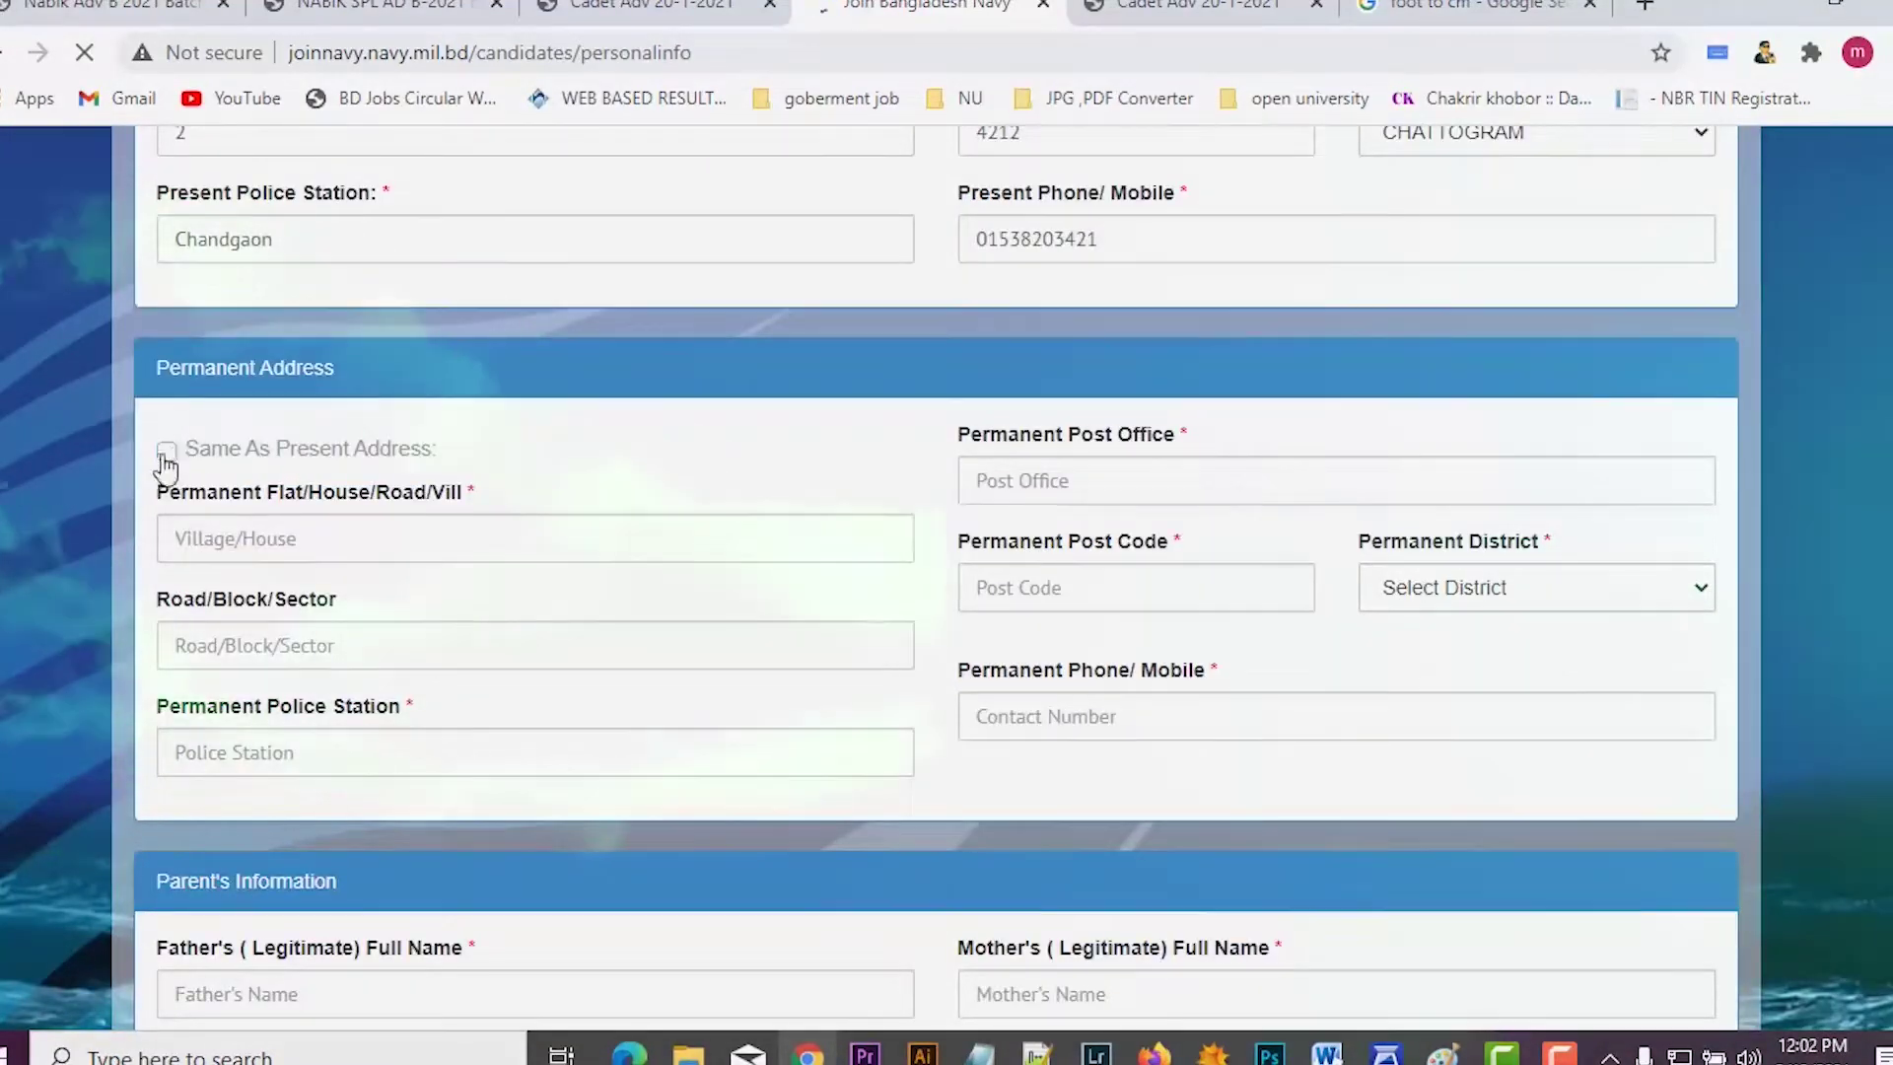
pyautogui.click(164, 453)
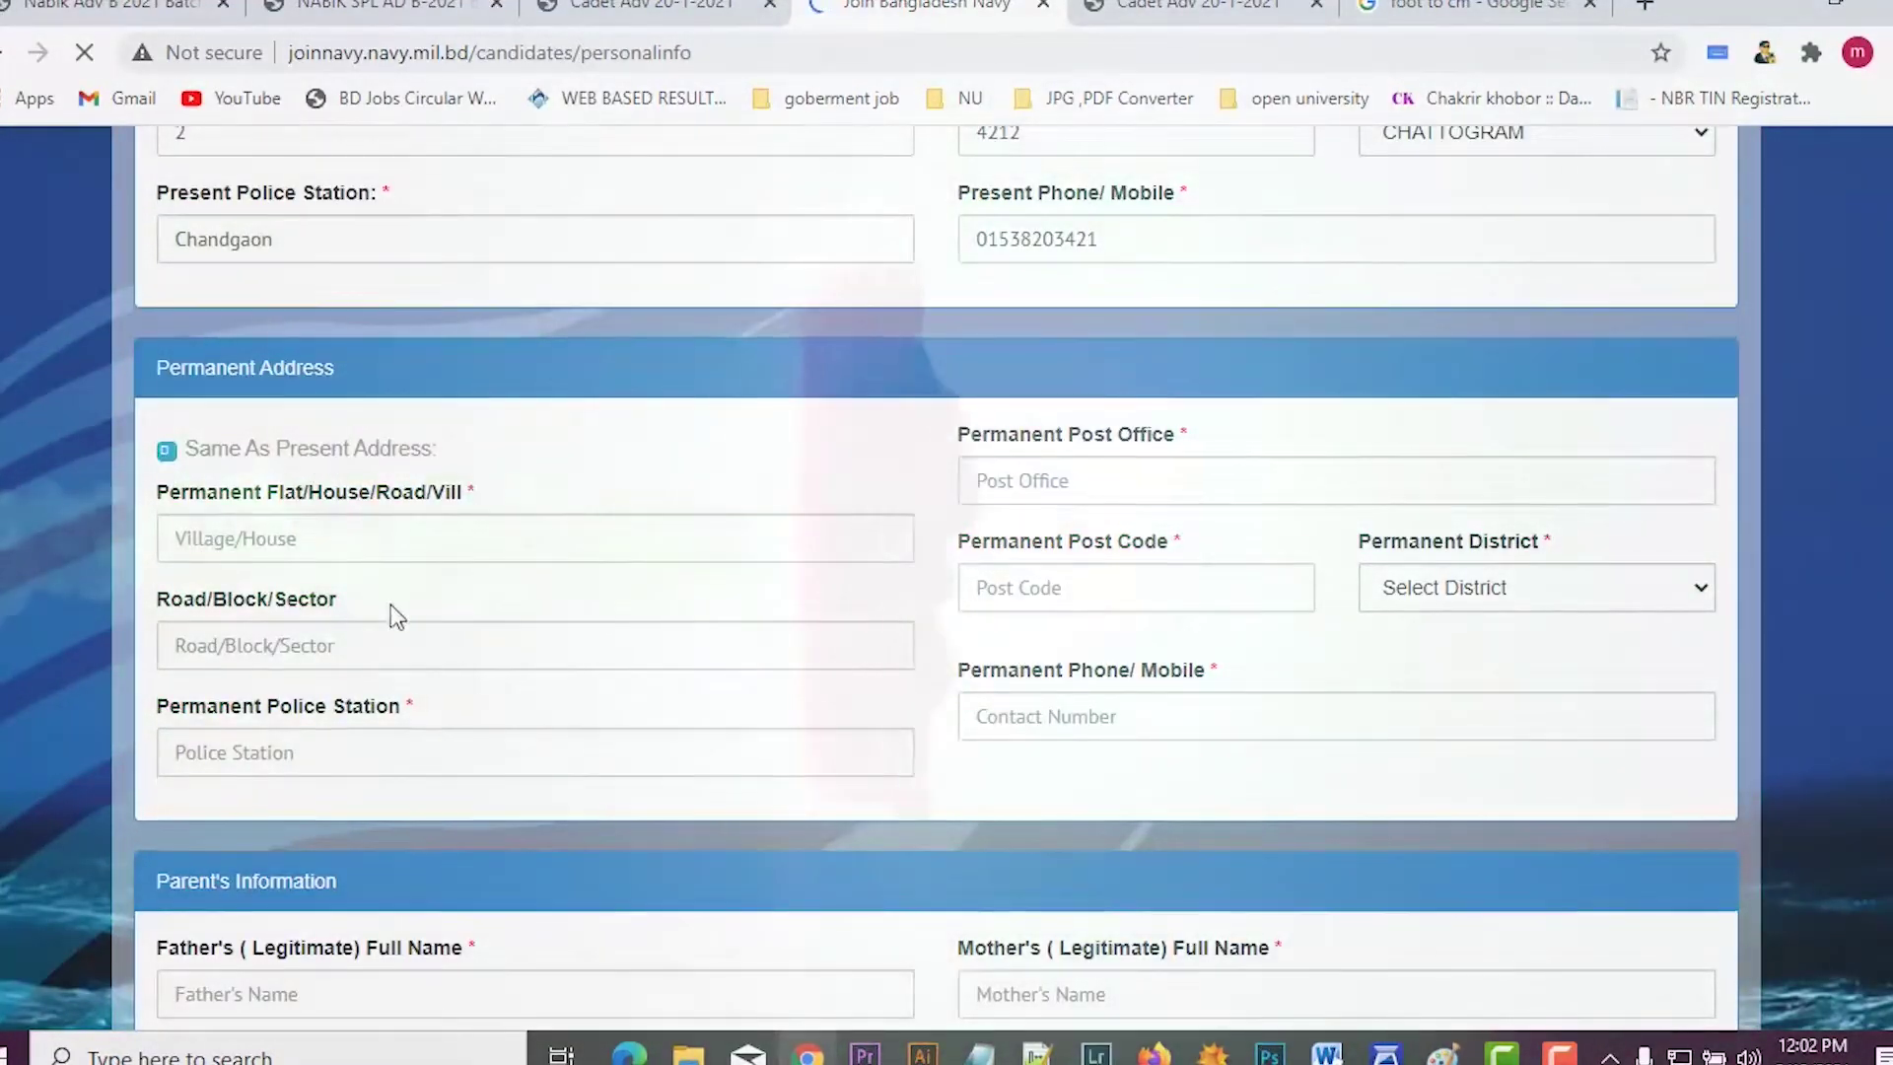
pyautogui.scroll(-1, 397, 616)
pyautogui.scroll(-2, 395, 615)
pyautogui.scroll(1, 365, 597)
pyautogui.scroll(-1, 384, 606)
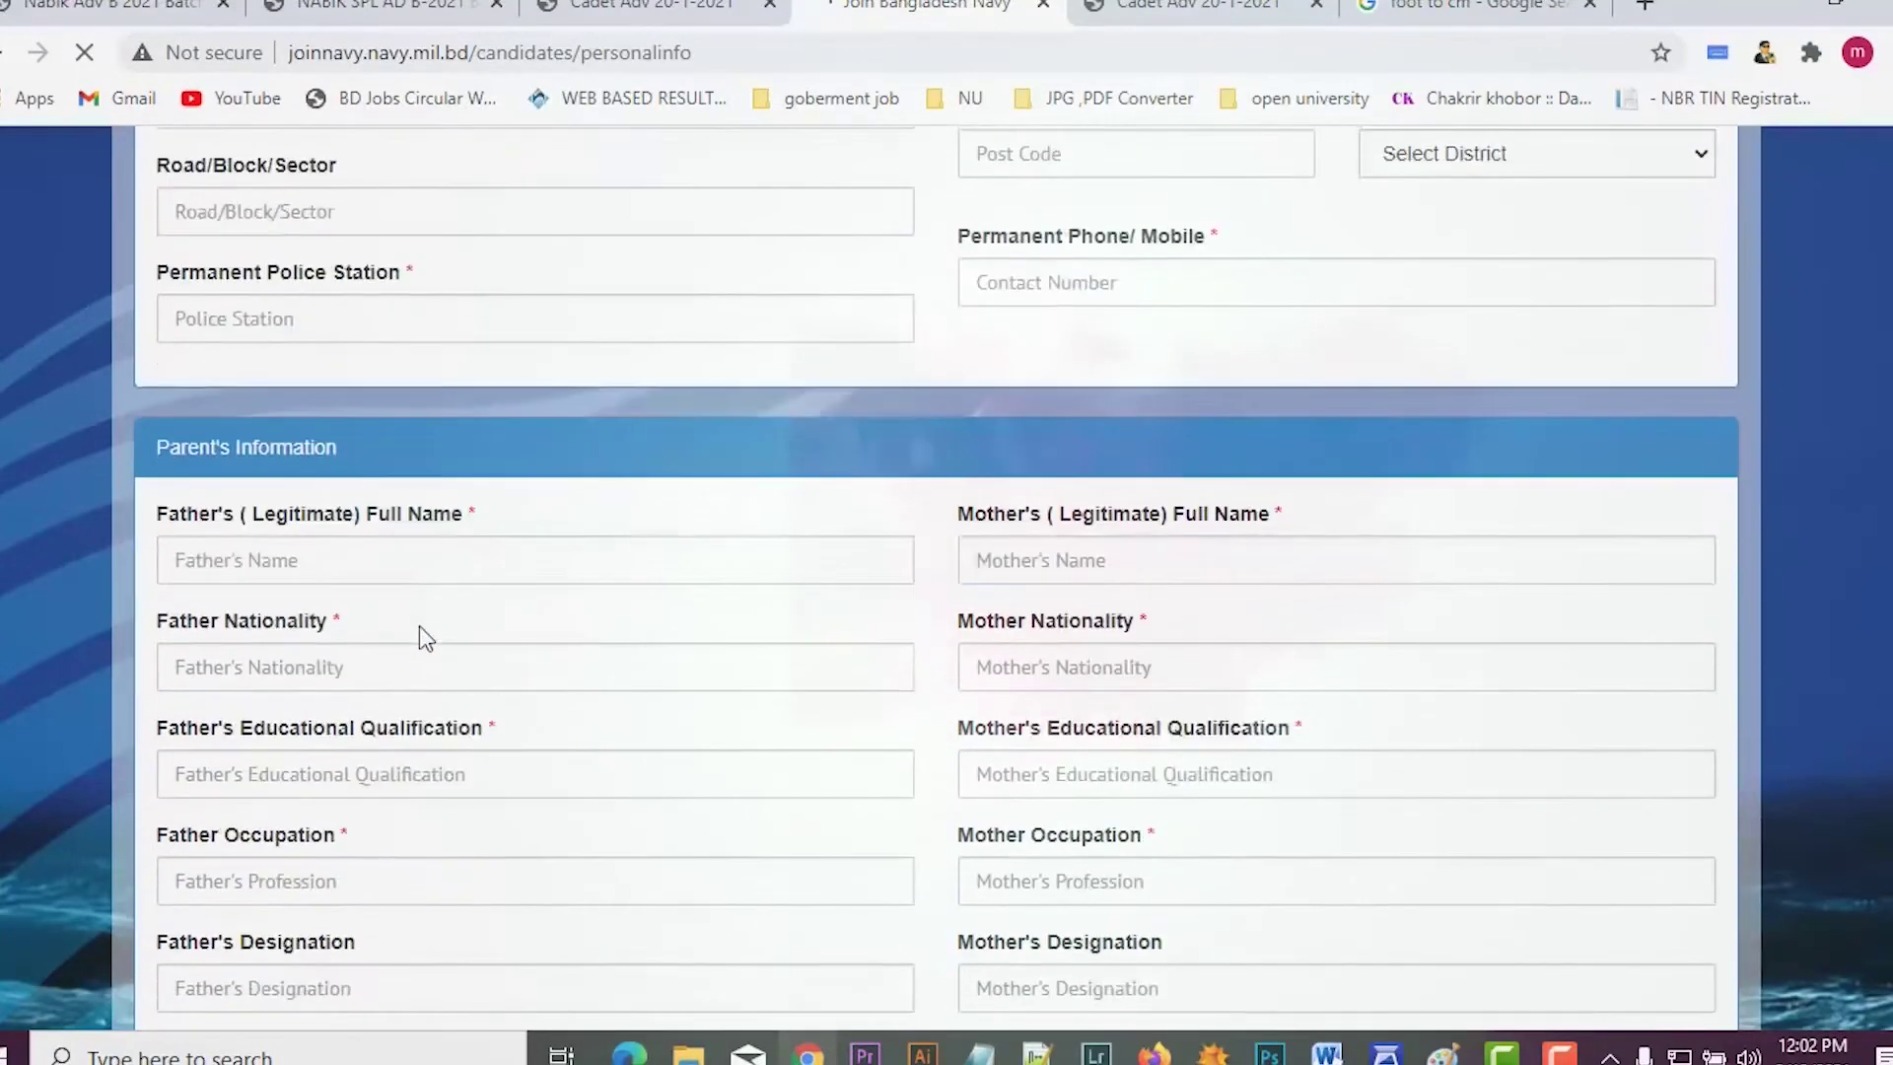
pyautogui.scroll(-1, 398, 607)
# Step: Scroll down to the photo upload and Next button, then back up to Parent's Information
pyautogui.scroll(-5, 453, 641)
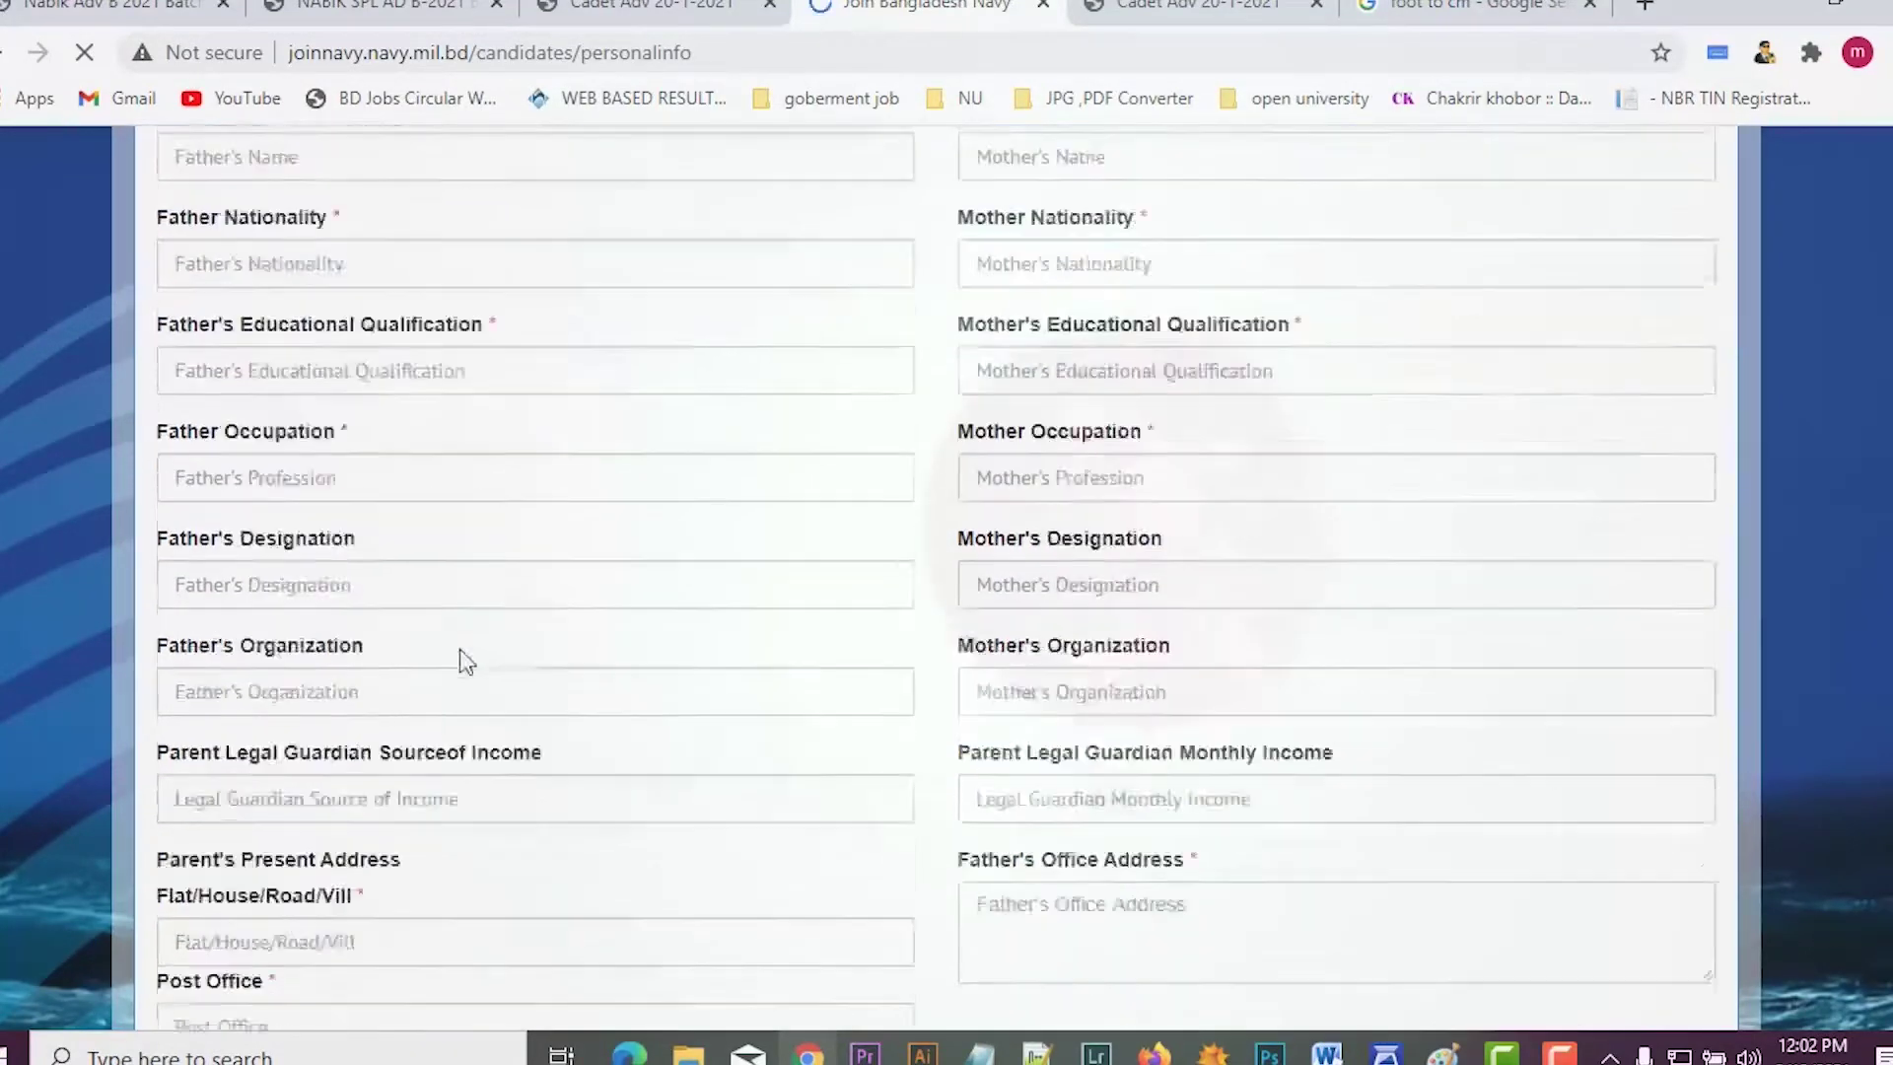
pyautogui.scroll(-3, 484, 695)
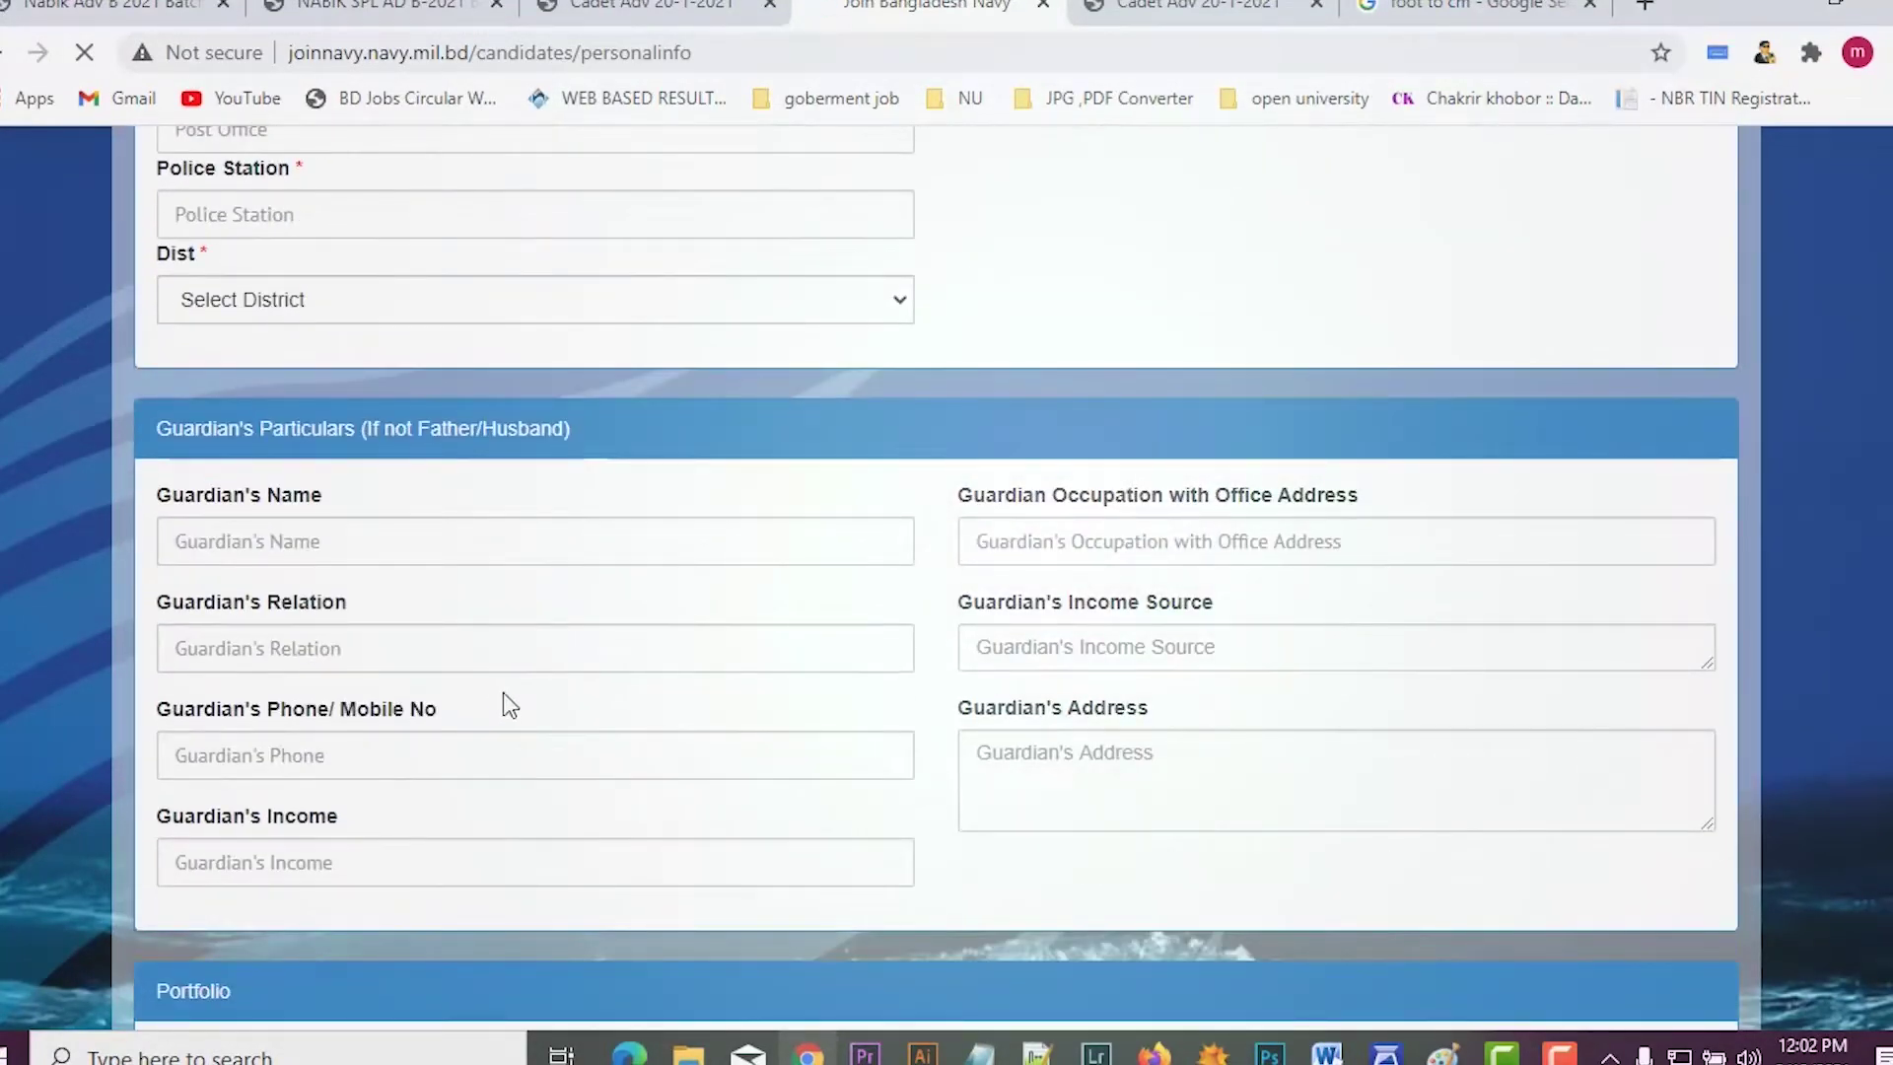
pyautogui.scroll(3, 503, 702)
pyautogui.scroll(-7, 508, 702)
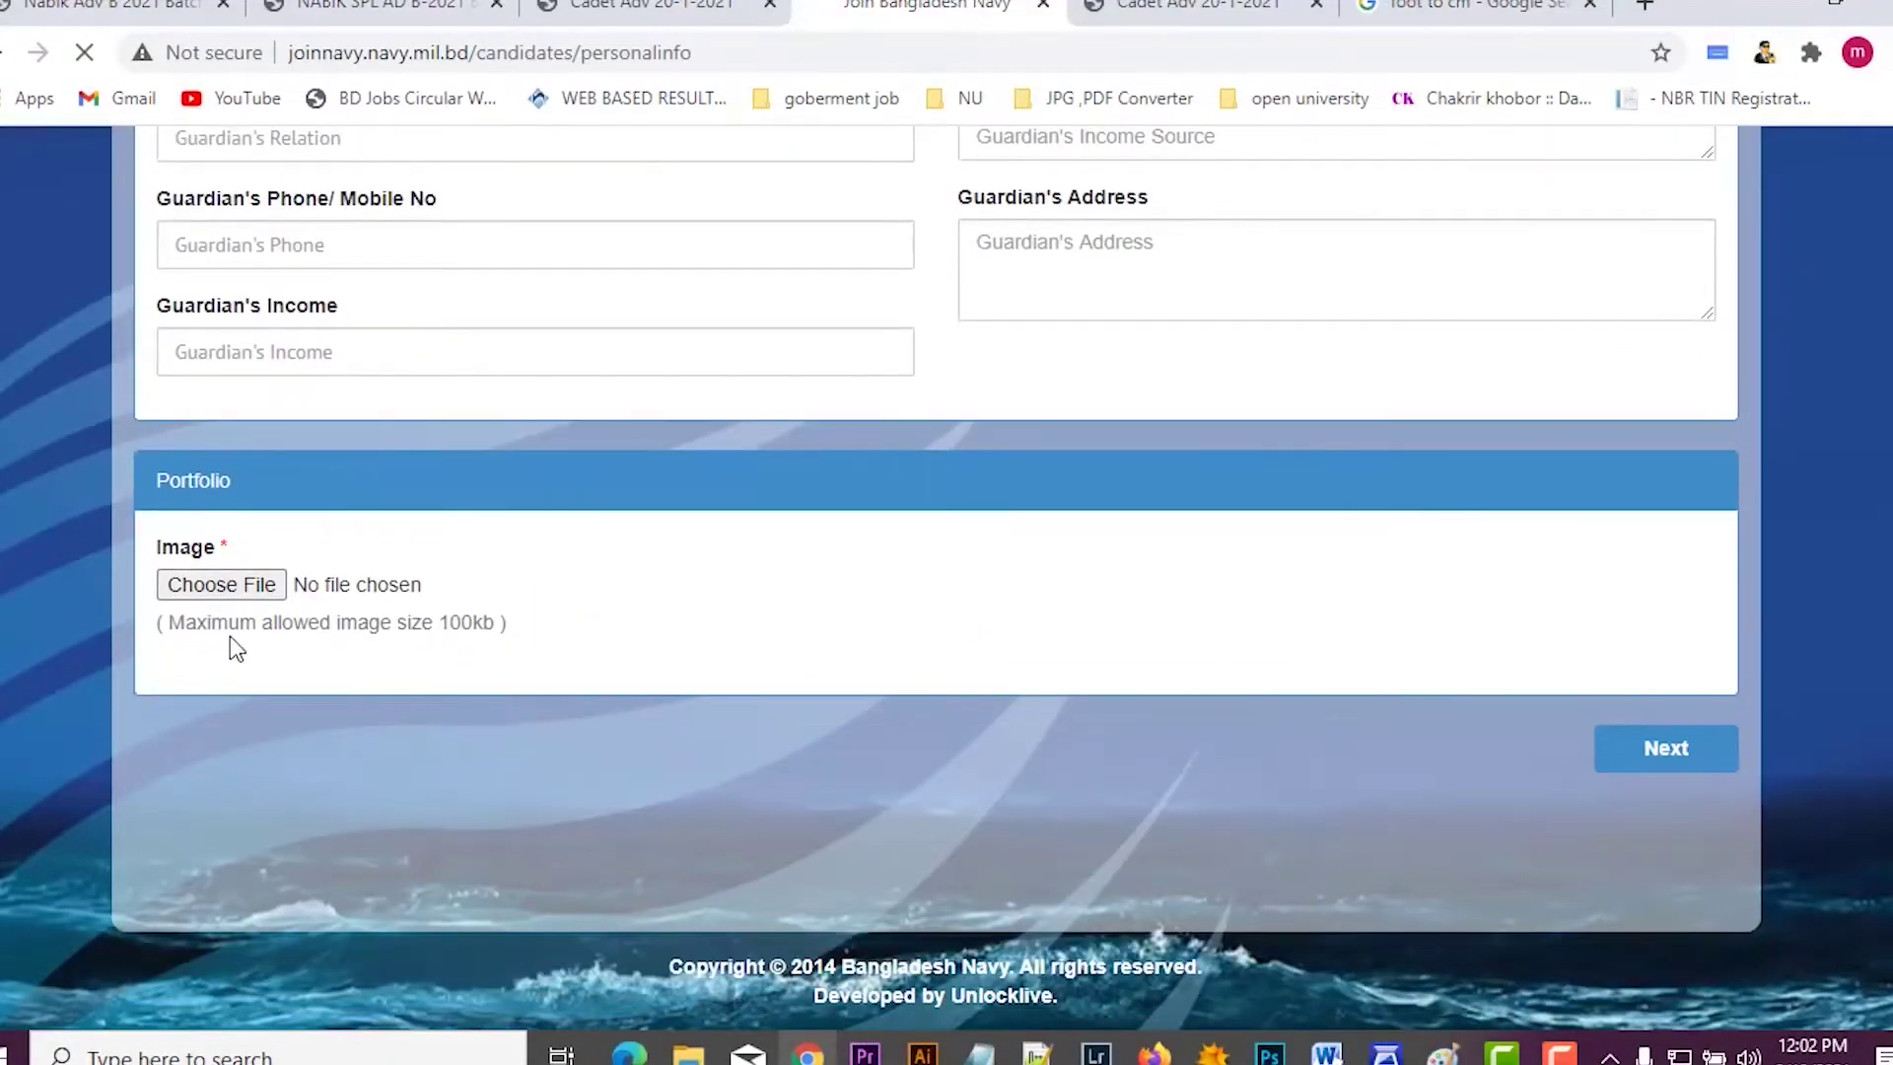
pyautogui.scroll(11, 463, 681)
pyautogui.scroll(12, 478, 690)
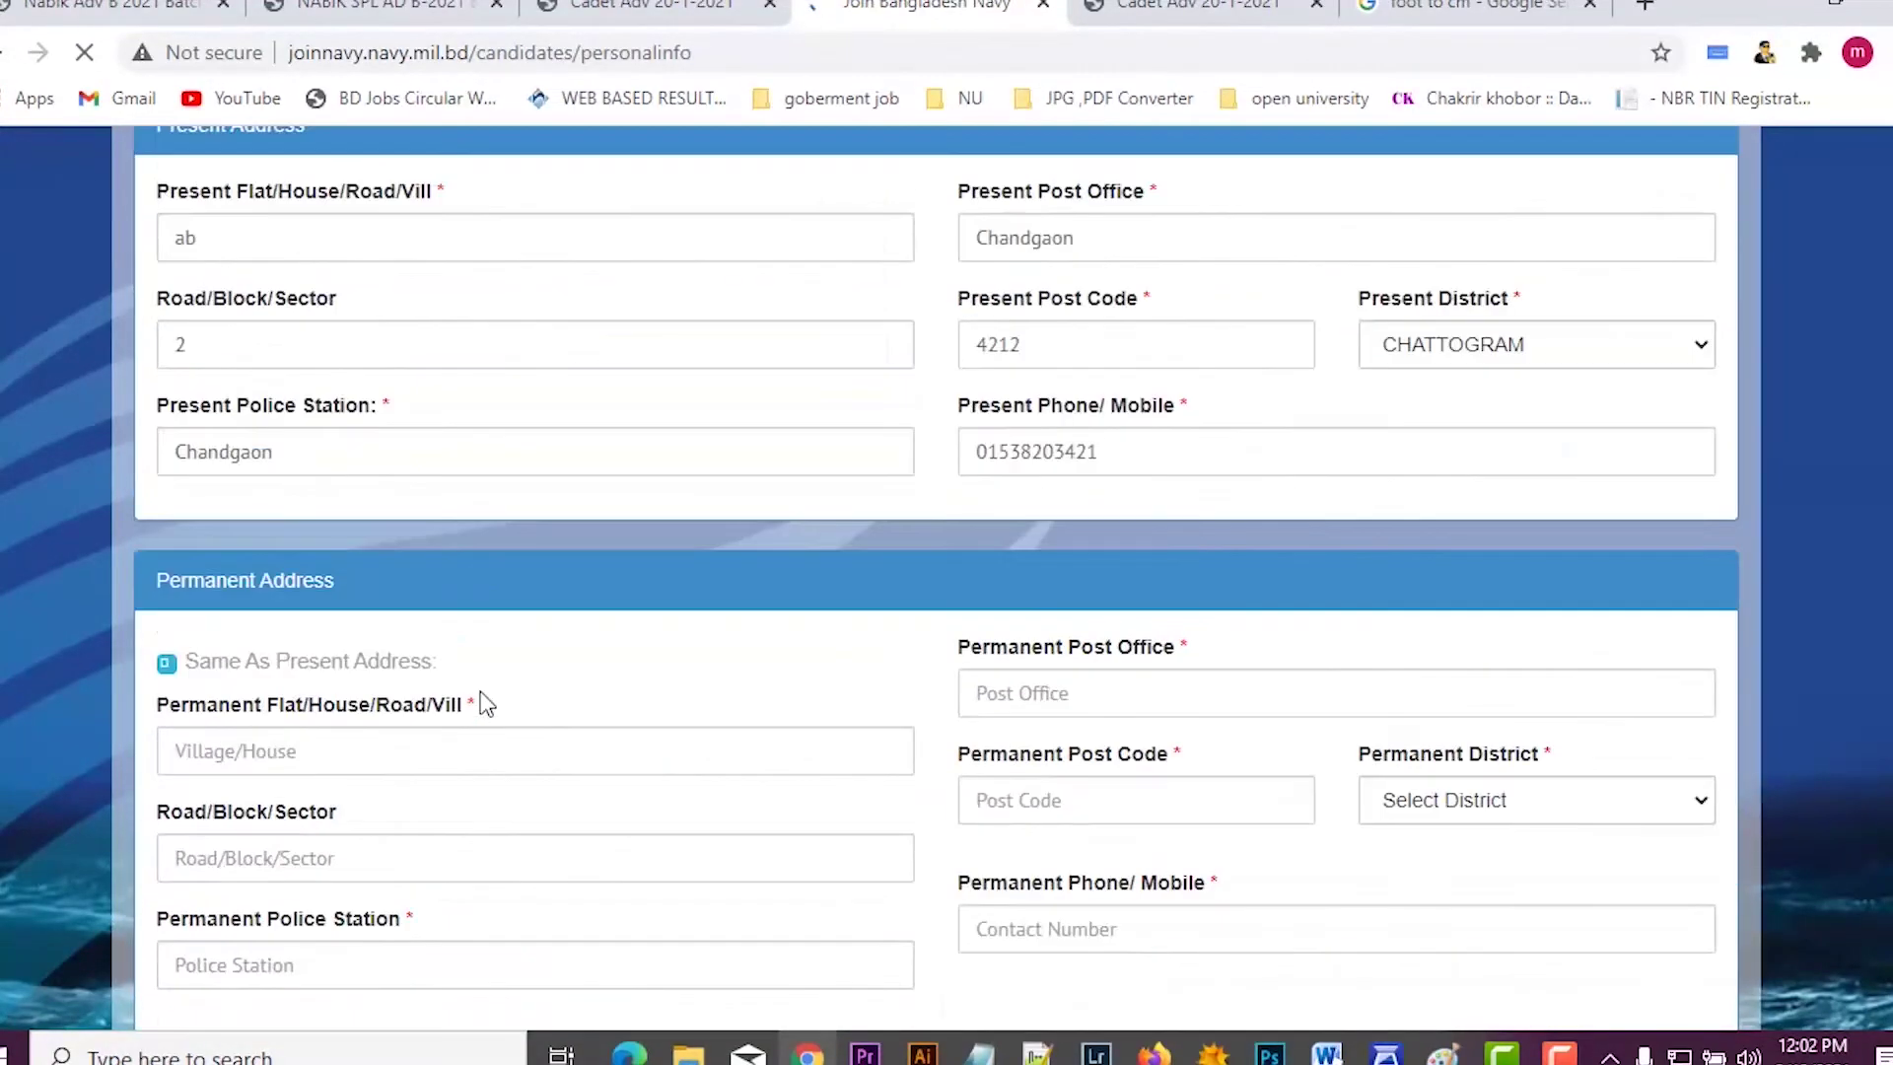
pyautogui.scroll(4, 483, 692)
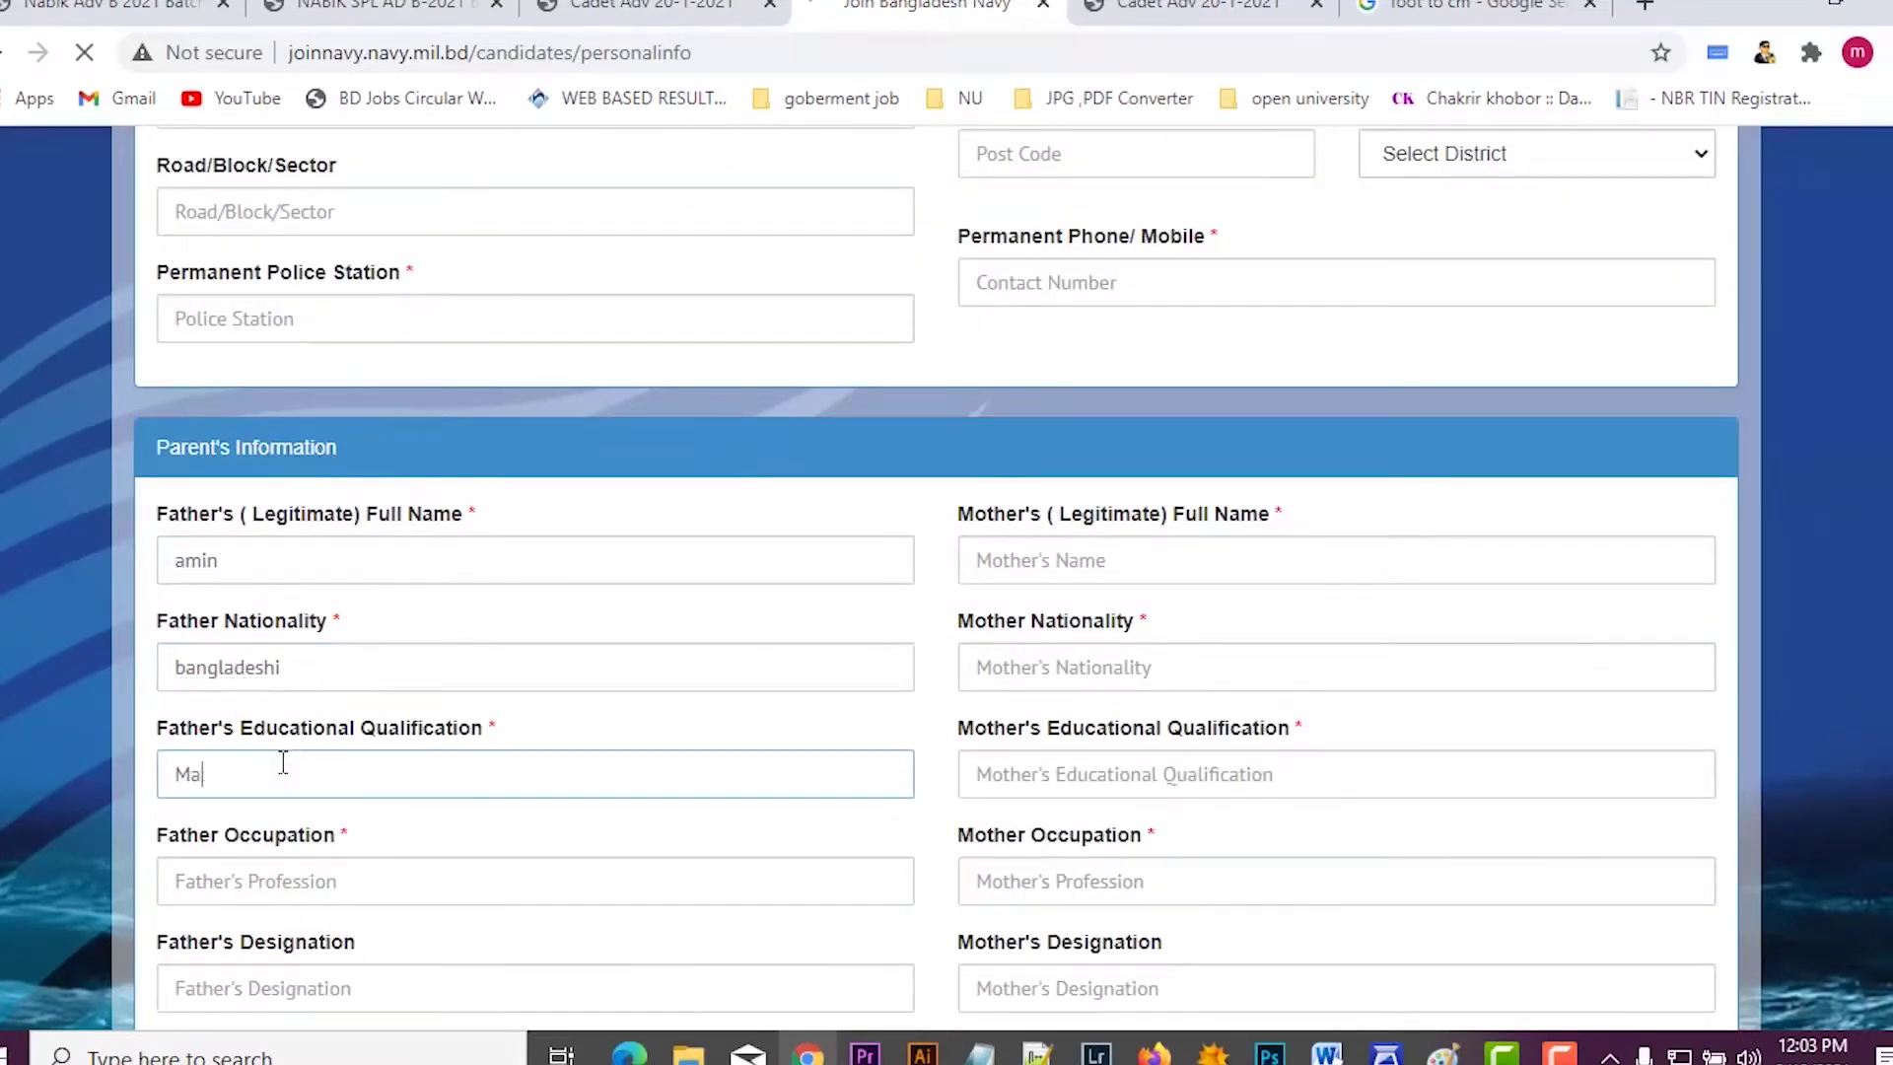
# Step: Enter father's qualification MBA, occupation Teacher, designation Chittagong and organization Government
pyautogui.write('MBA')
pyautogui.scroll(-2, 283, 762)
pyautogui.click(283, 735)
pyautogui.write('Teacher')
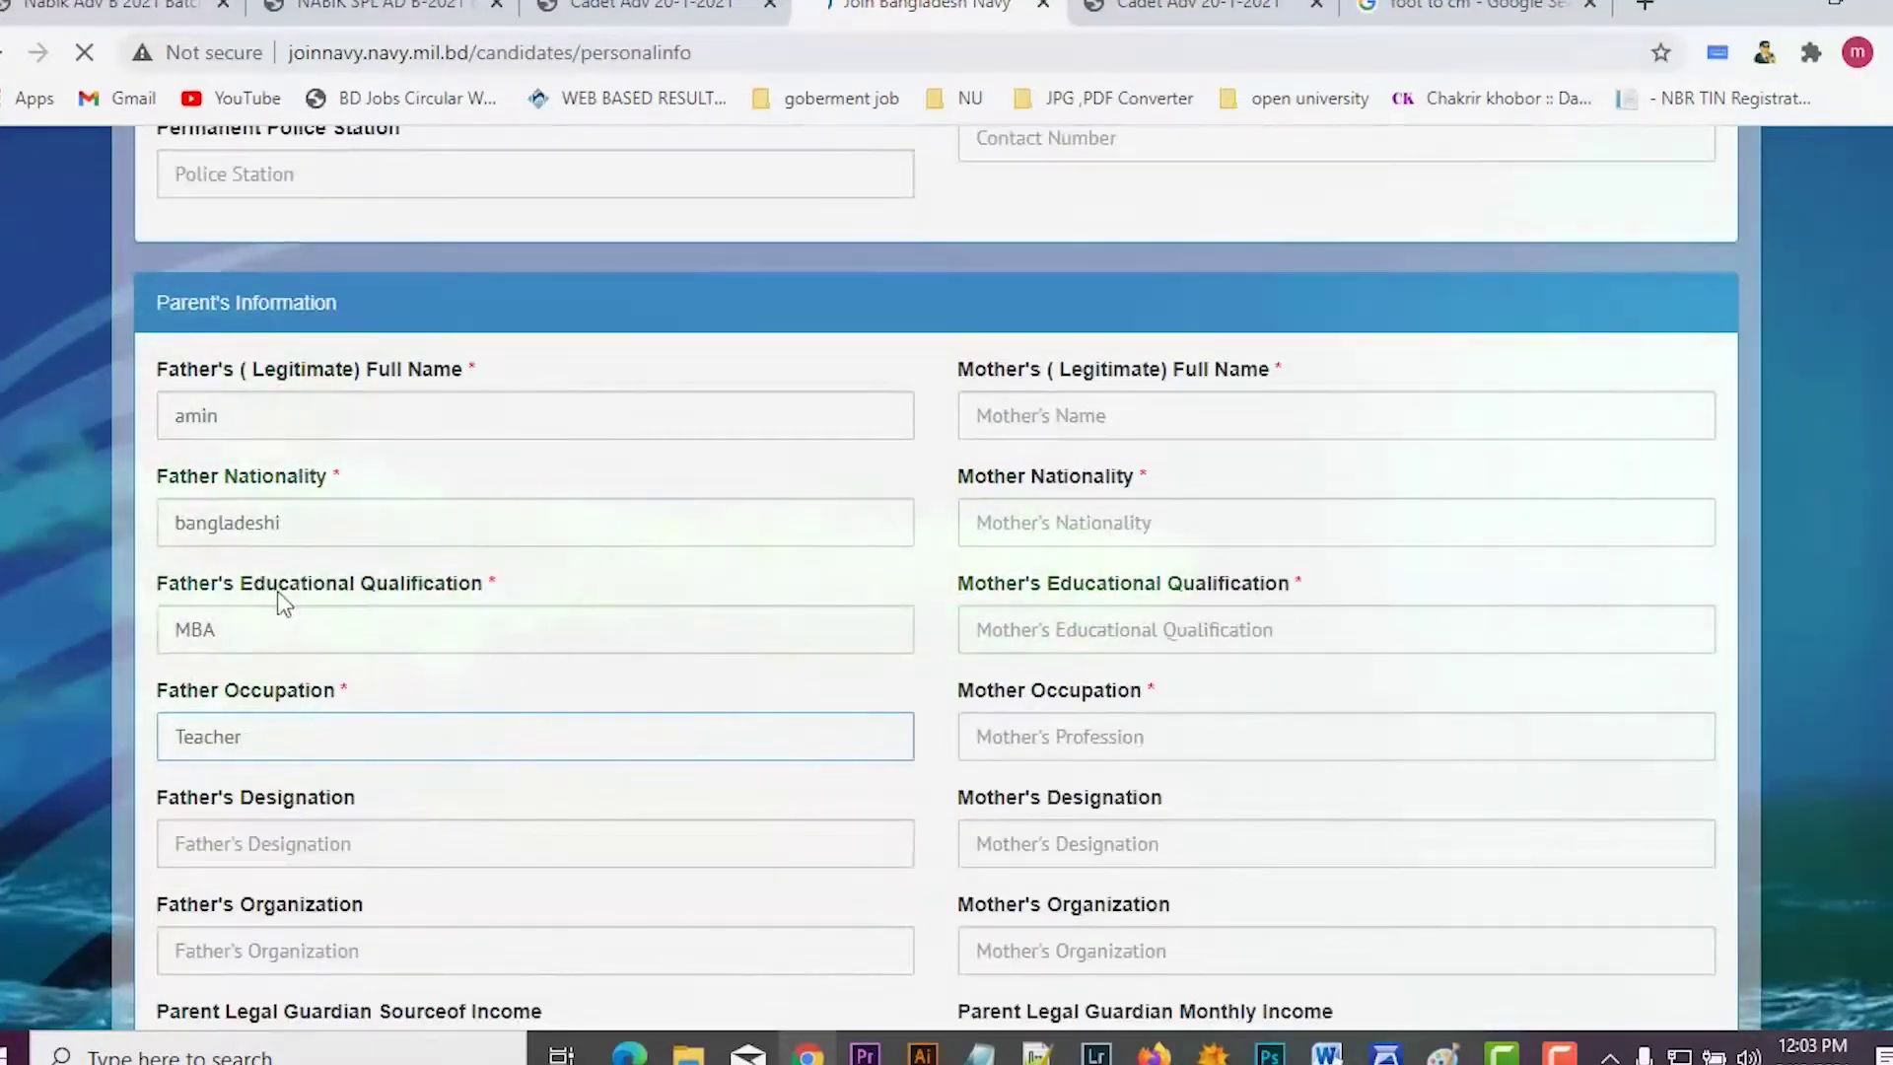
pyautogui.scroll(-3, 277, 621)
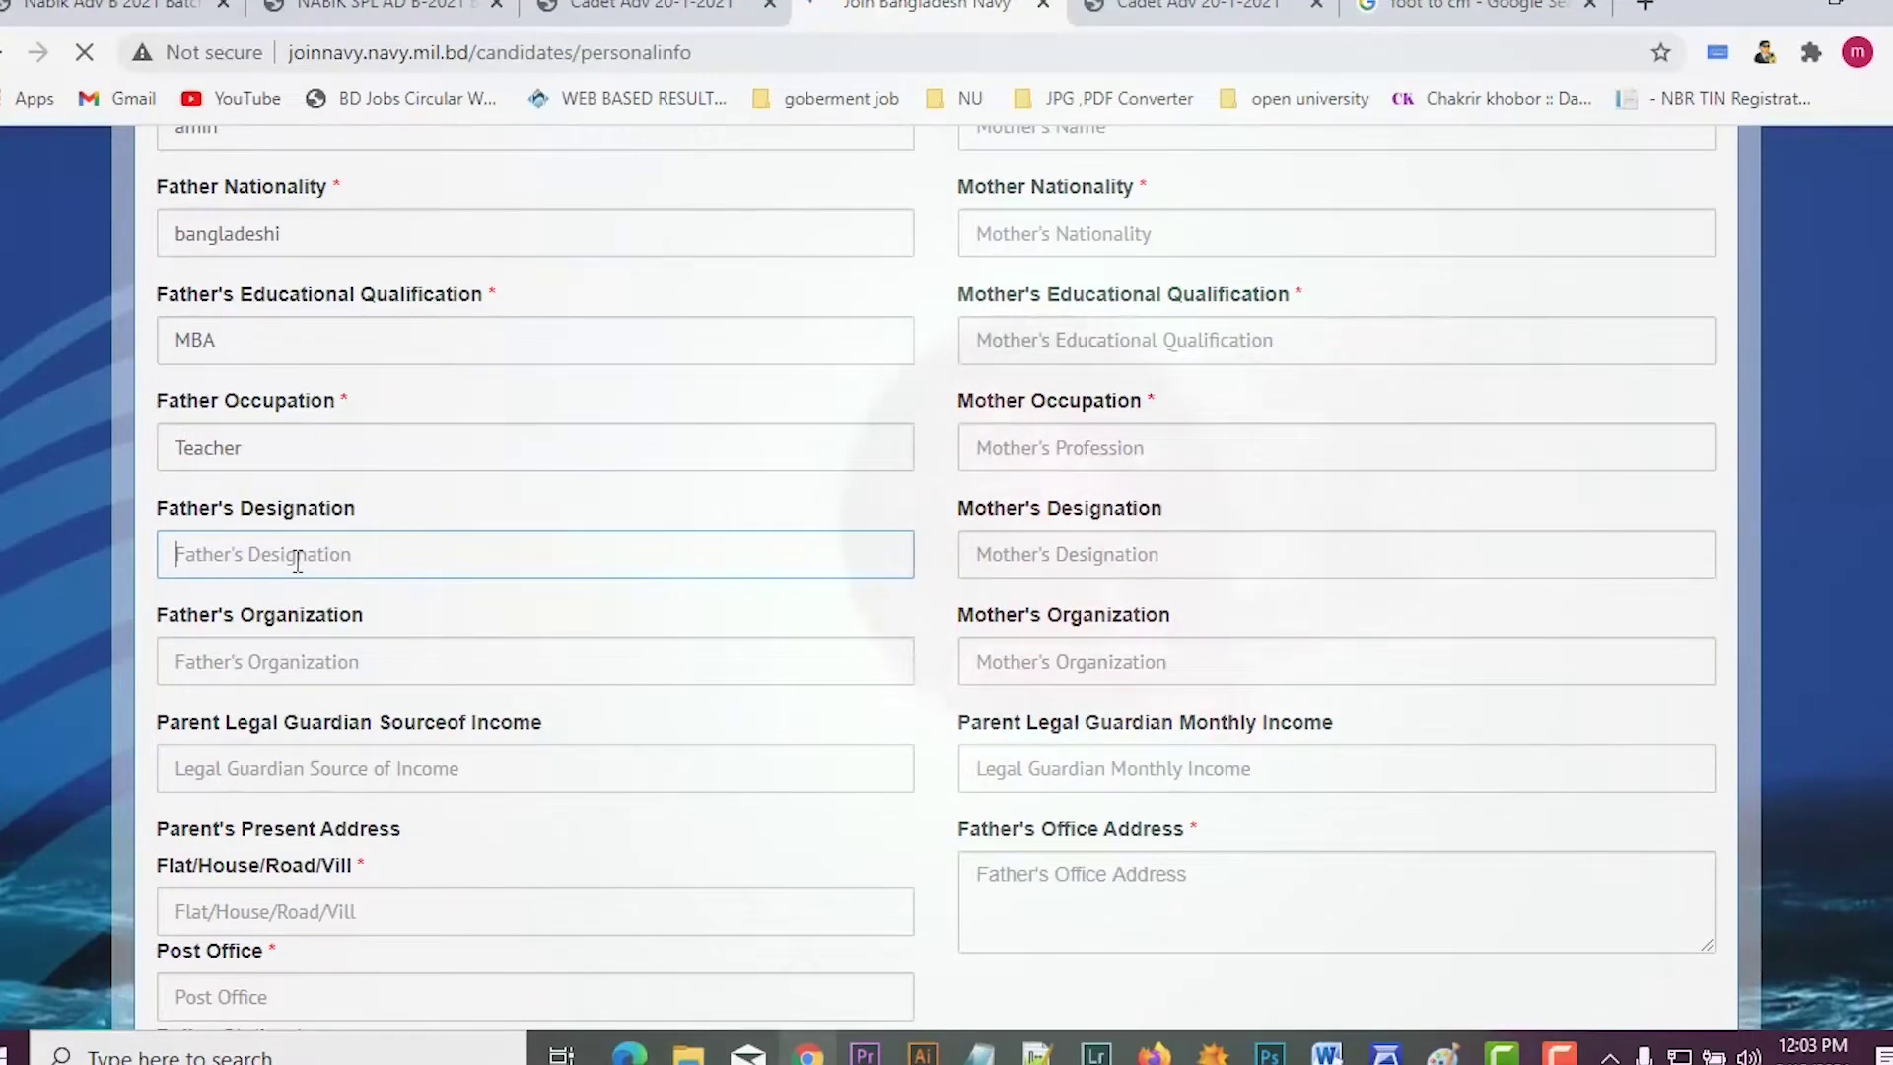
pyautogui.click(297, 561)
pyautogui.write('Chittagong')
pyautogui.click(301, 661)
pyautogui.write('Goverment')
pyautogui.scroll(-3, 315, 641)
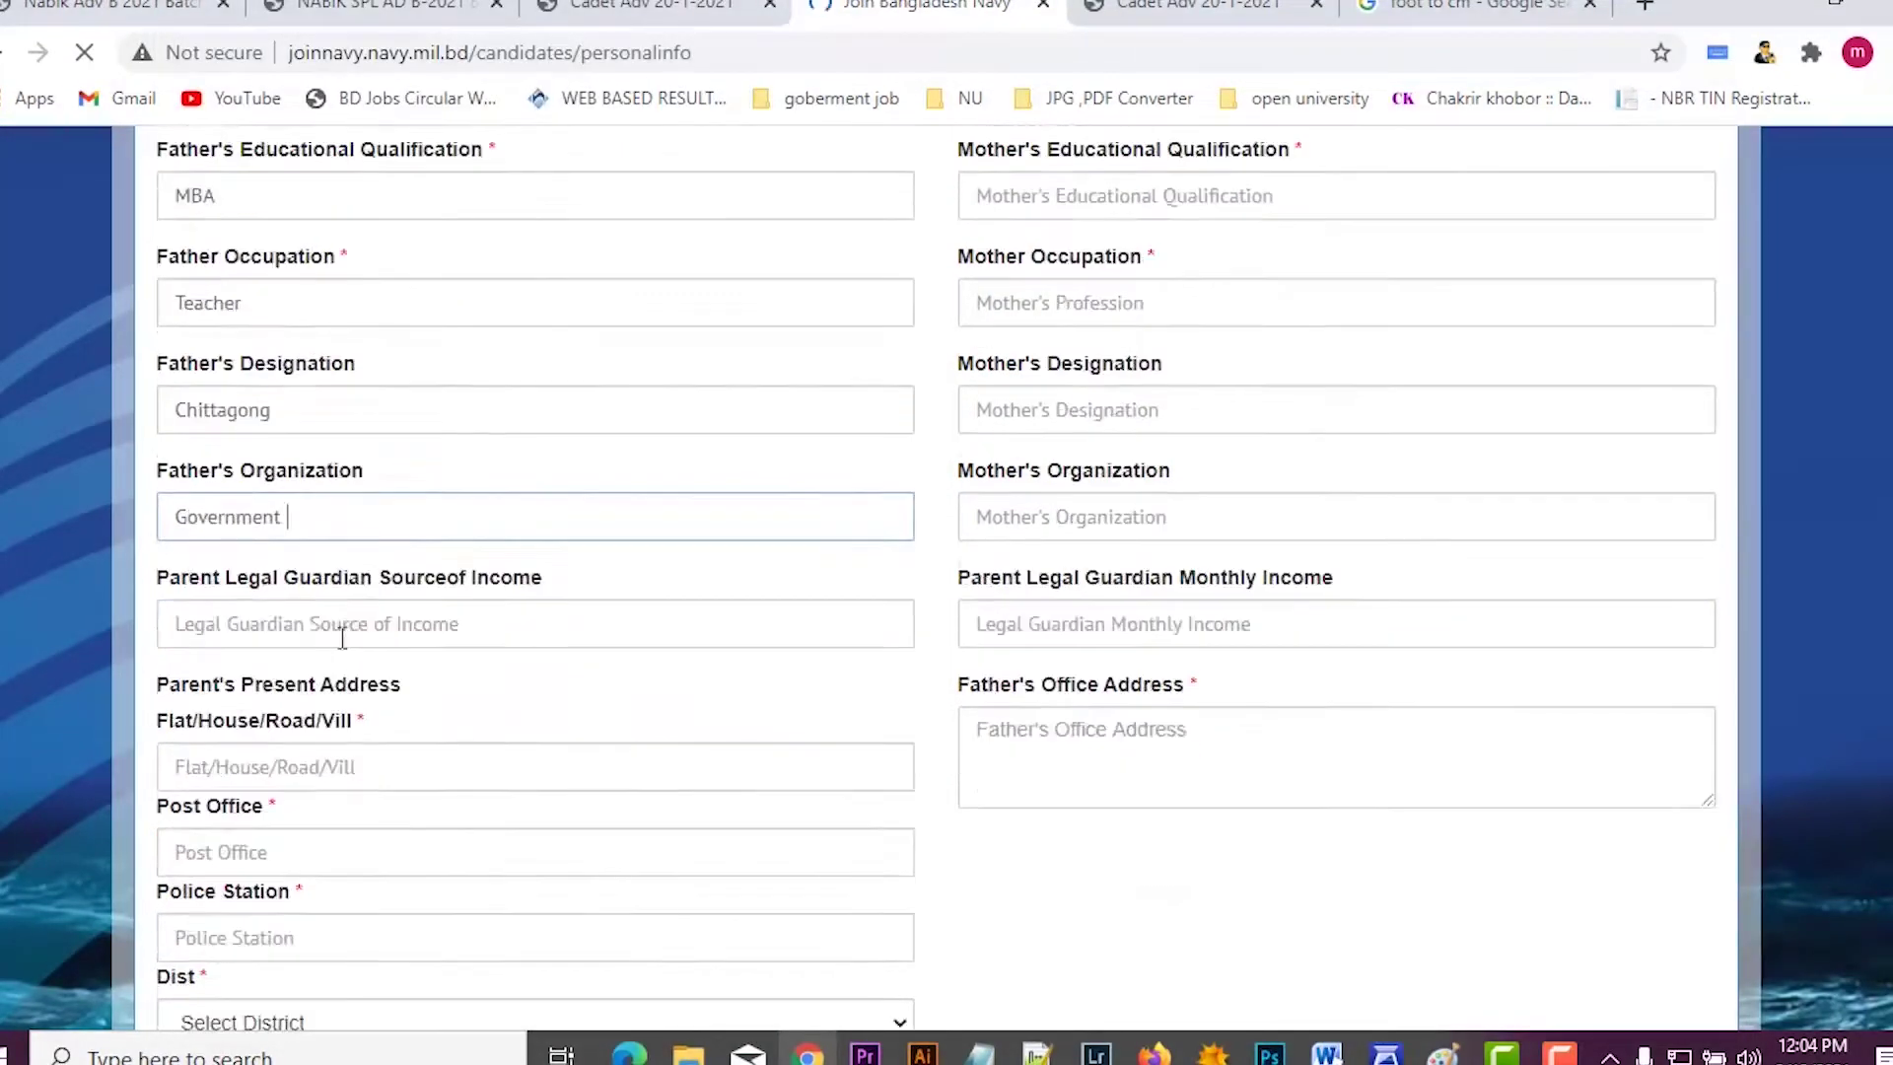
# Step: Fill the parents' present address: house 'ab', post office Chandgaon, autofilled police station and district
pyautogui.click(338, 625)
pyautogui.scroll(6, 359, 613)
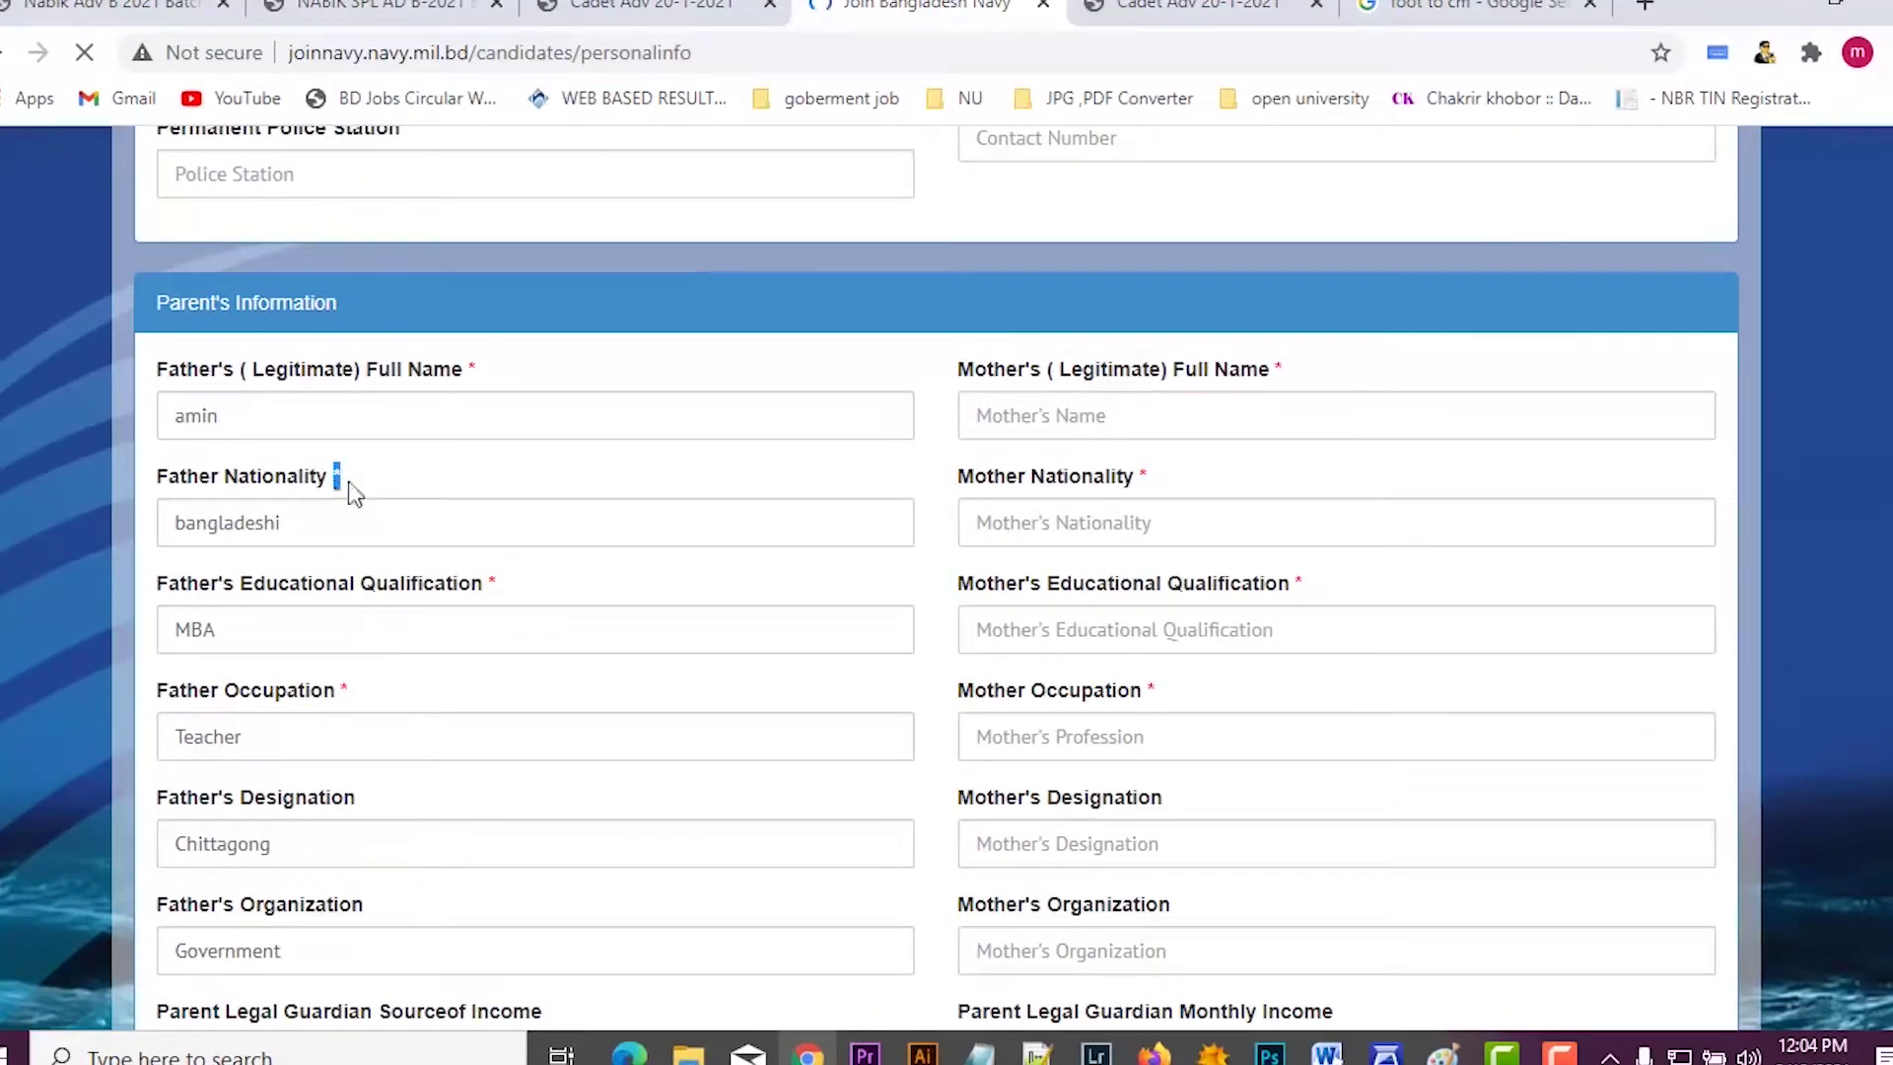
pyautogui.scroll(-6, 454, 690)
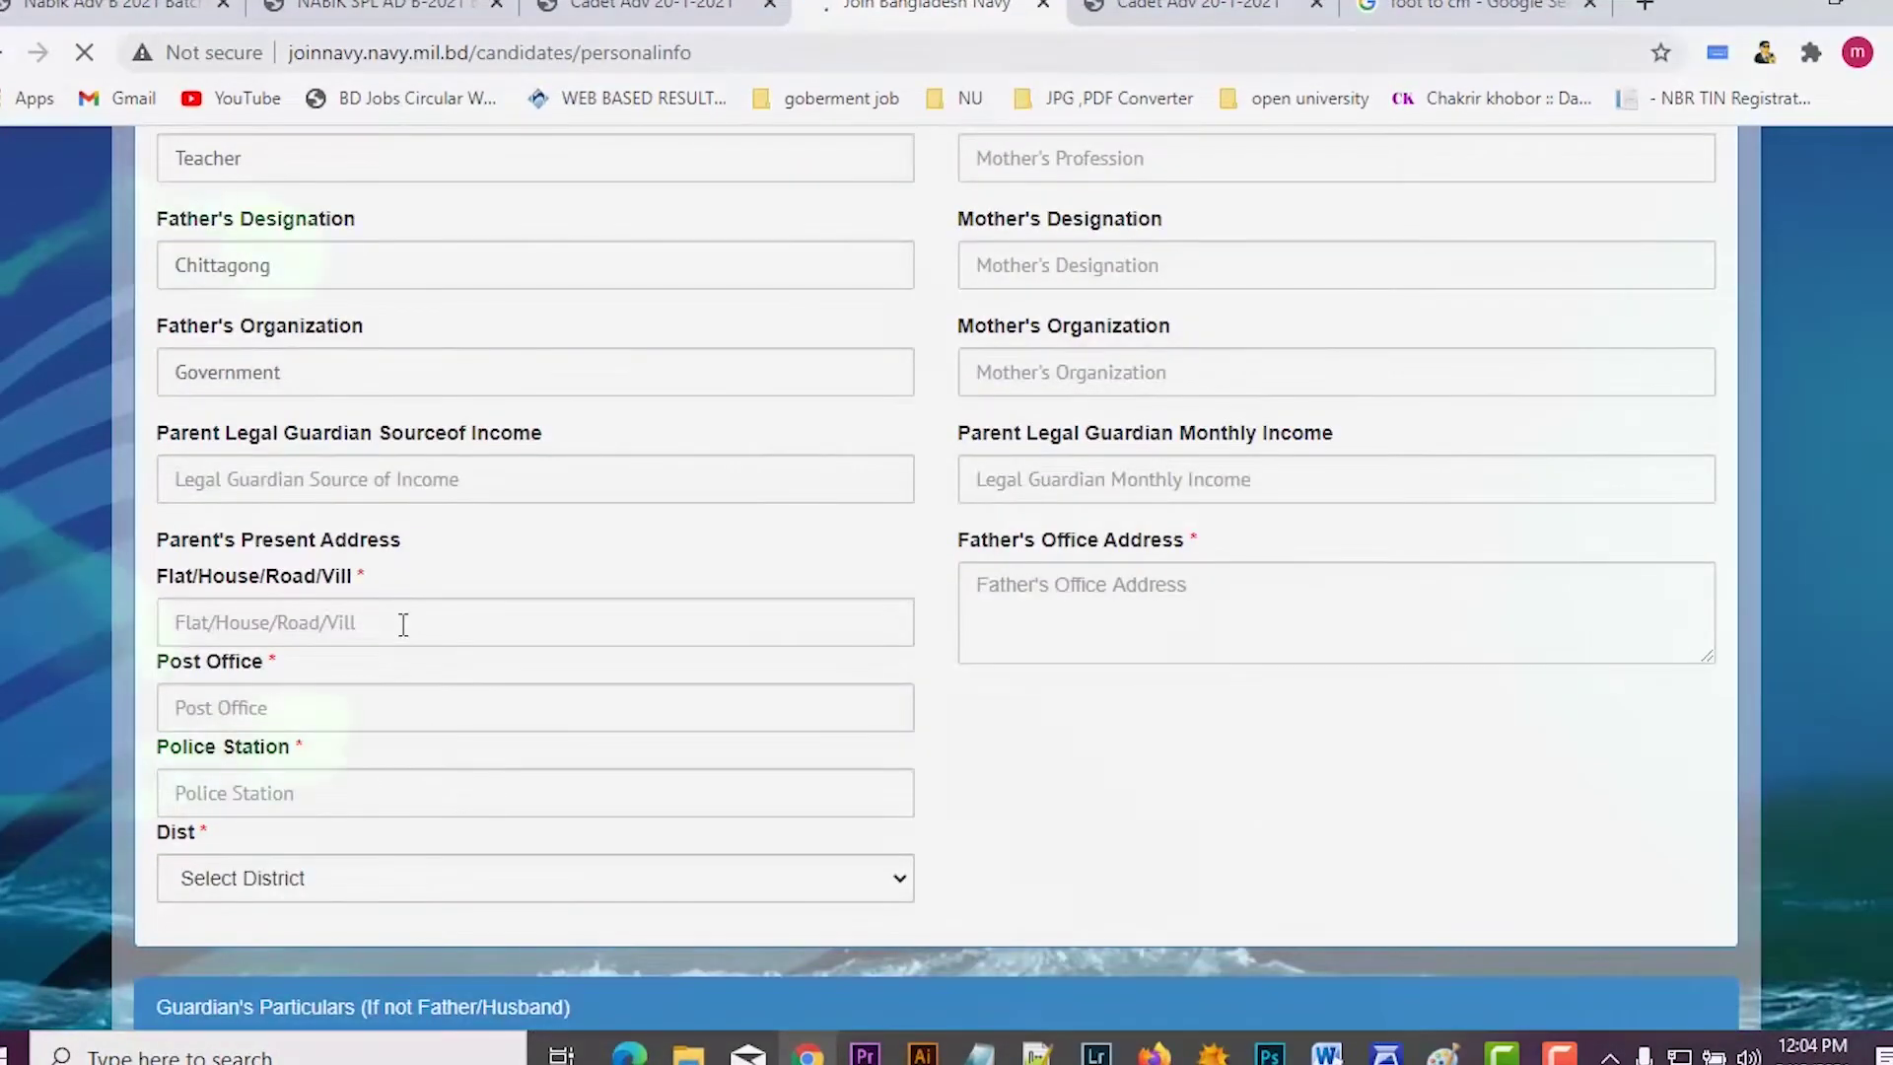
pyautogui.click(403, 622)
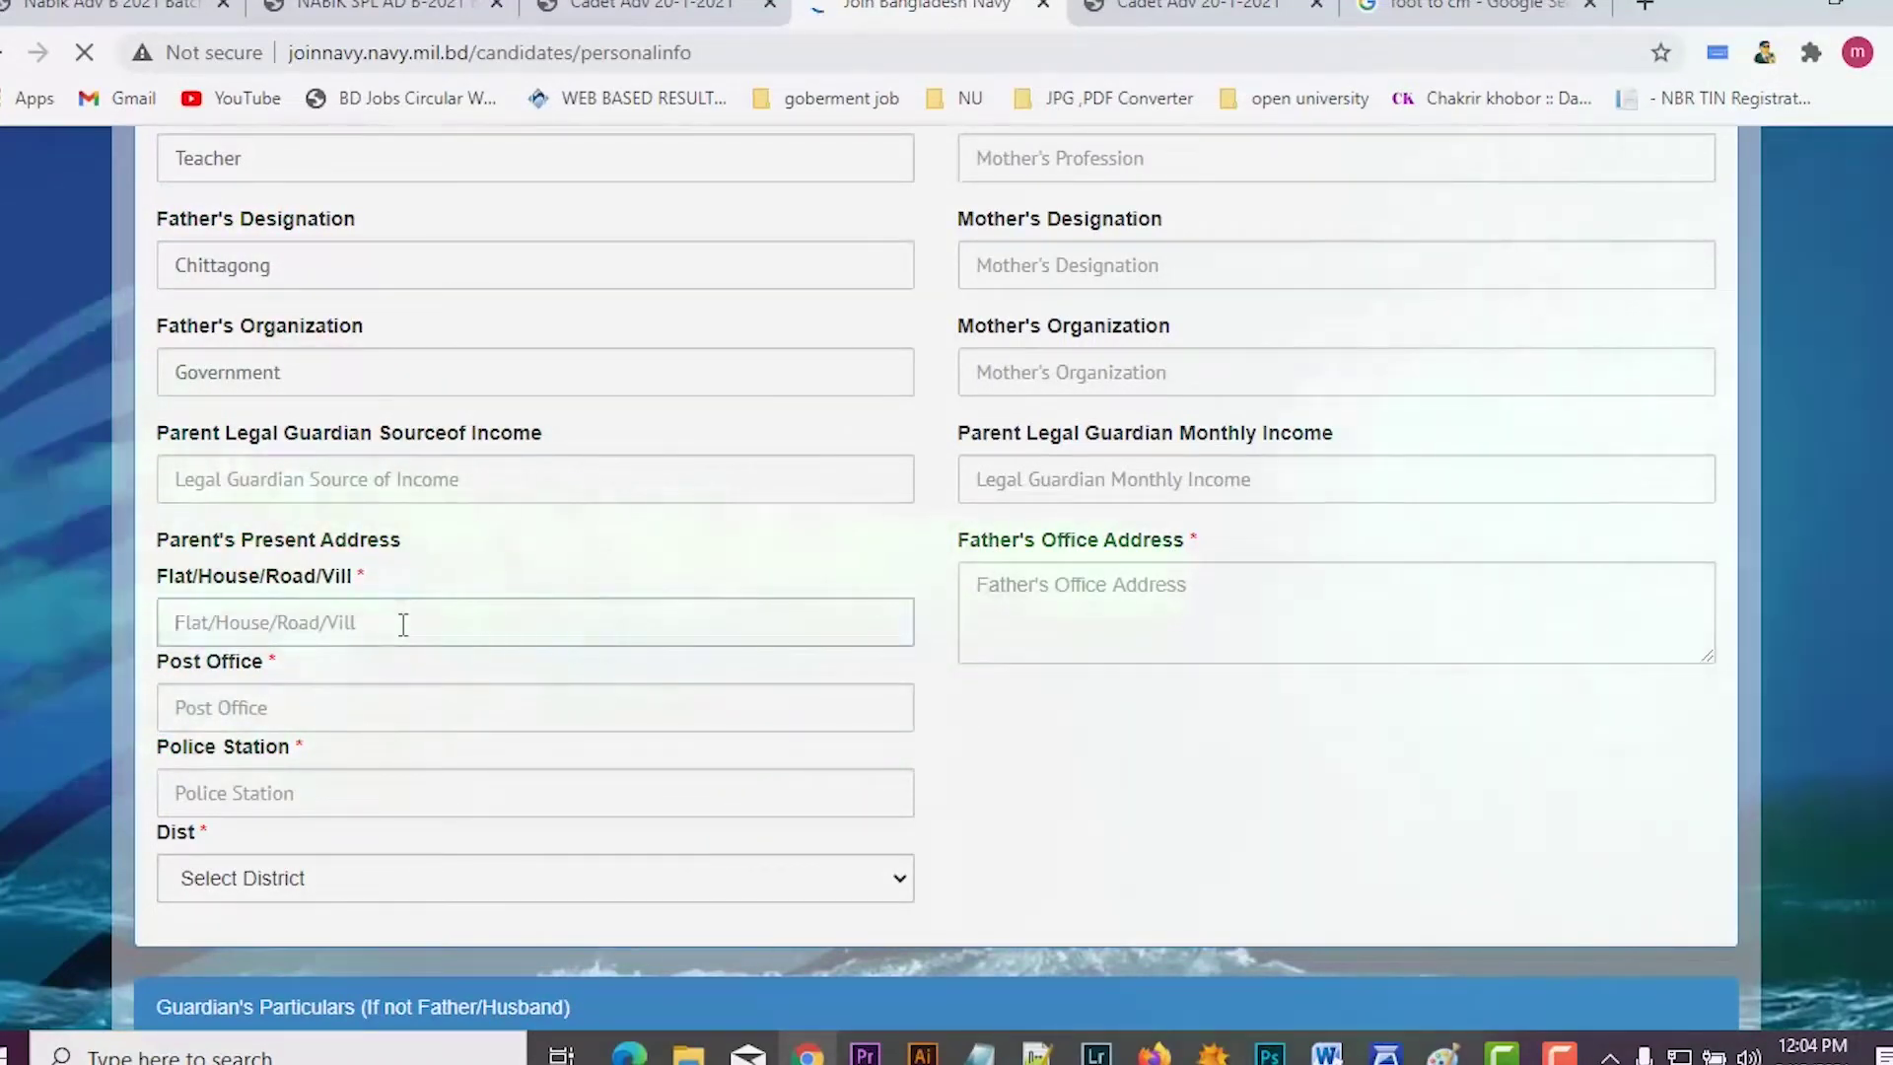
pyautogui.scroll(-12, 395, 625)
pyautogui.scroll(12, 387, 629)
pyautogui.write('ab')
pyautogui.click(309, 710)
pyautogui.write('Chandgaon')
pyautogui.click(253, 790)
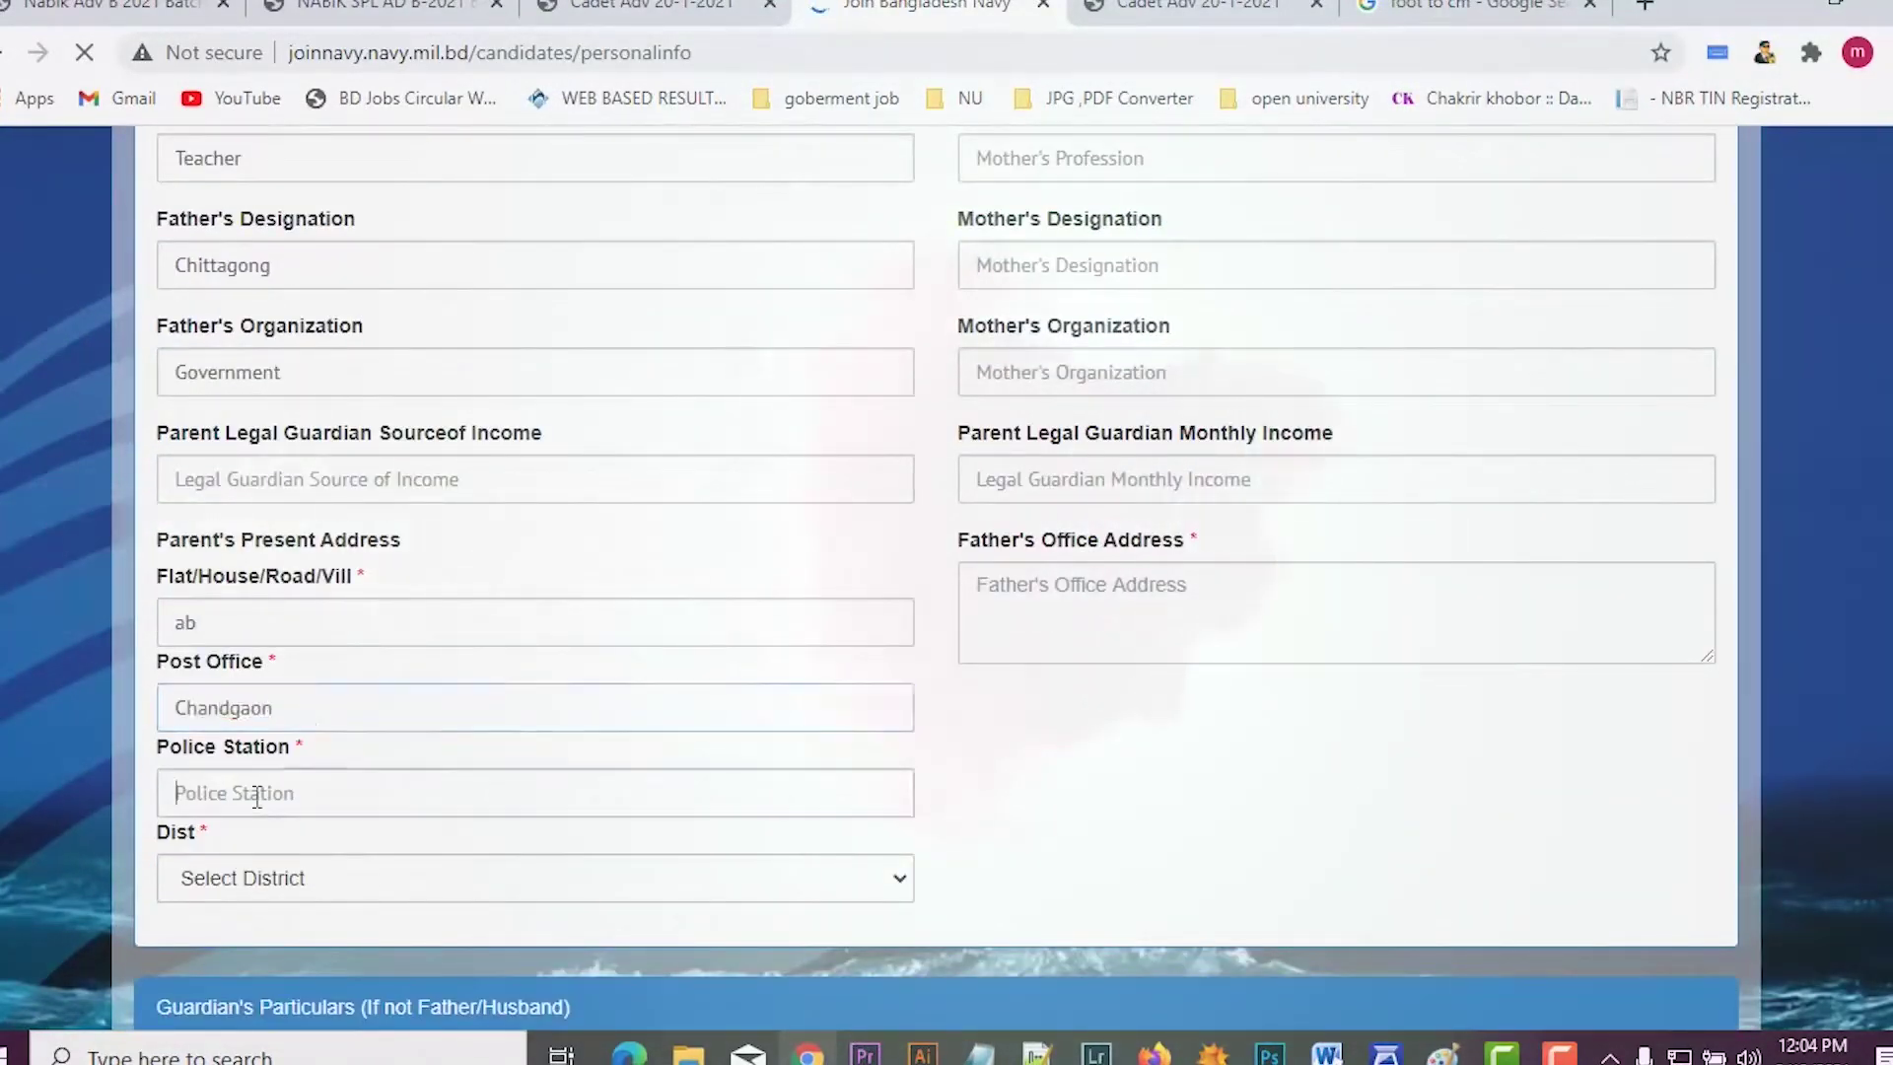
pyautogui.scroll(-1, 296, 709)
pyautogui.click(254, 730)
pyautogui.scroll(7, 836, 601)
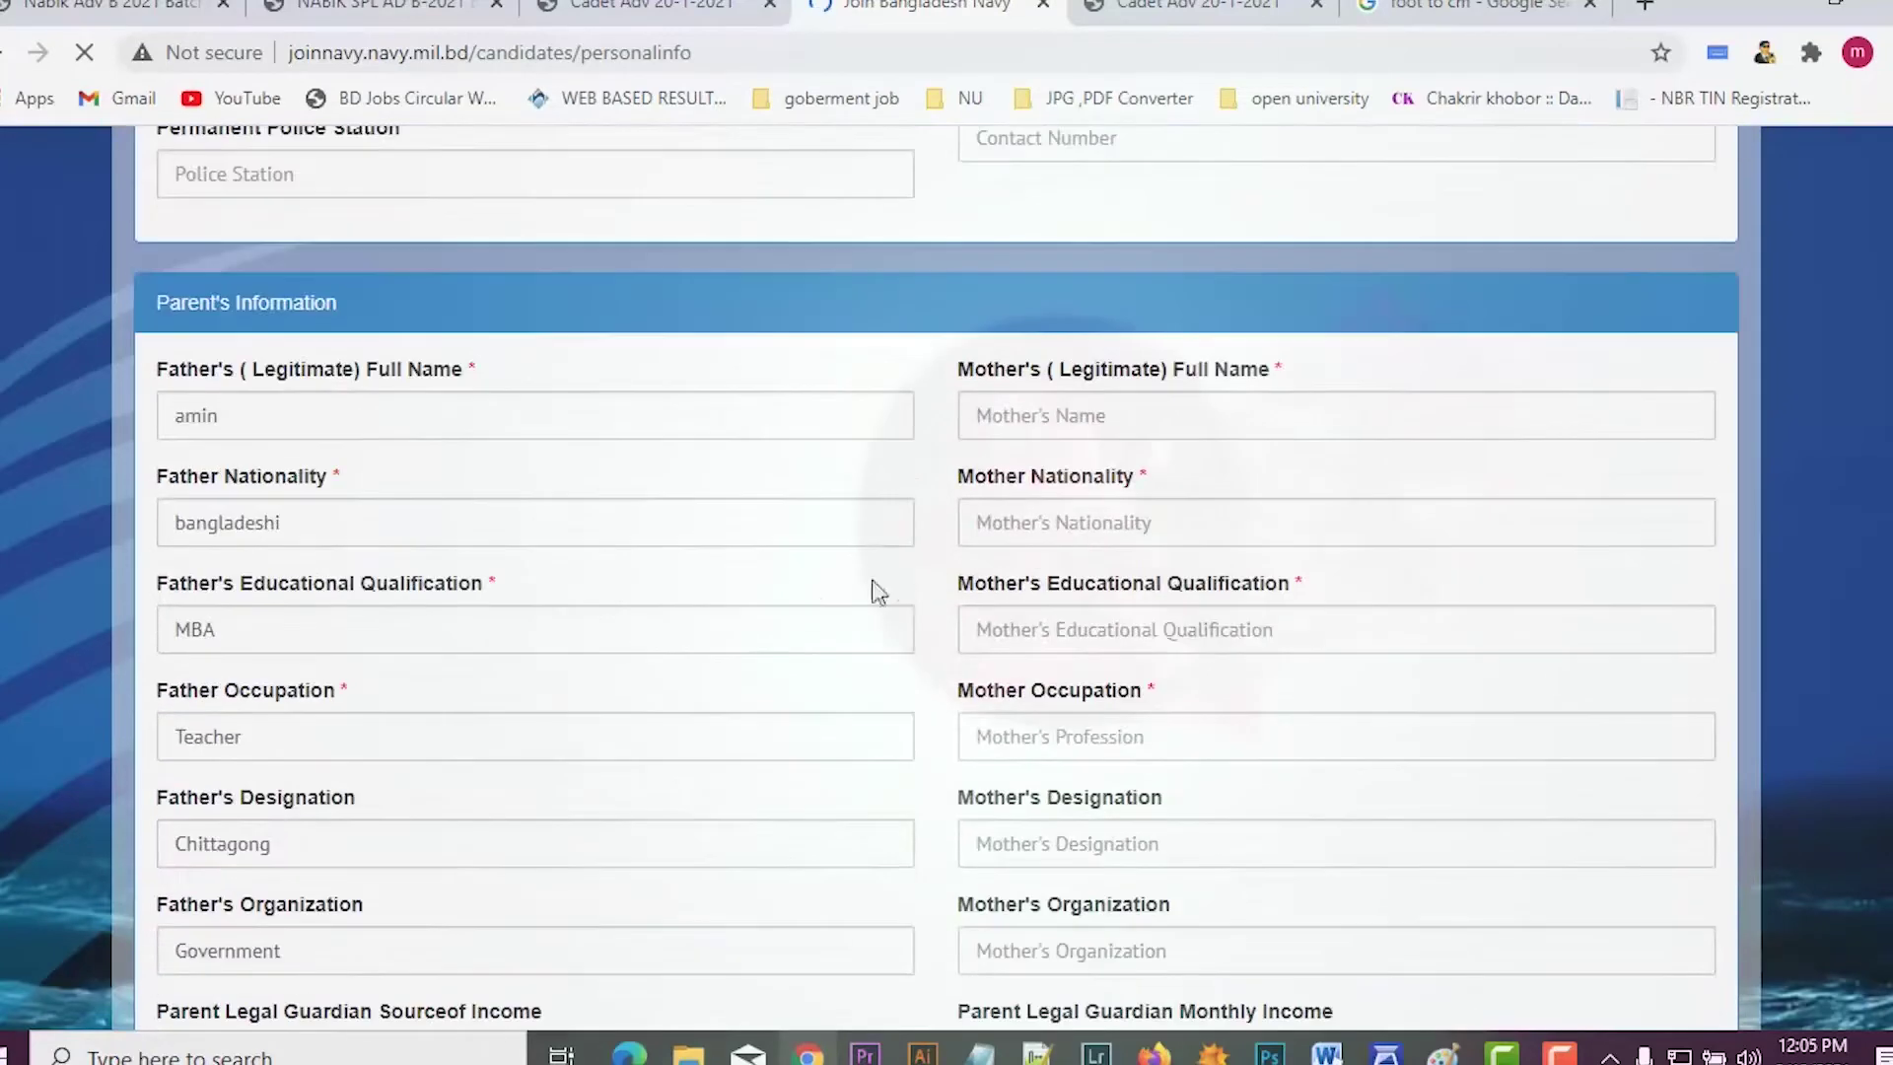
# Step: Enter the mother's name and copy MBA and Teacher into her qualification and occupation
pyautogui.write('B')
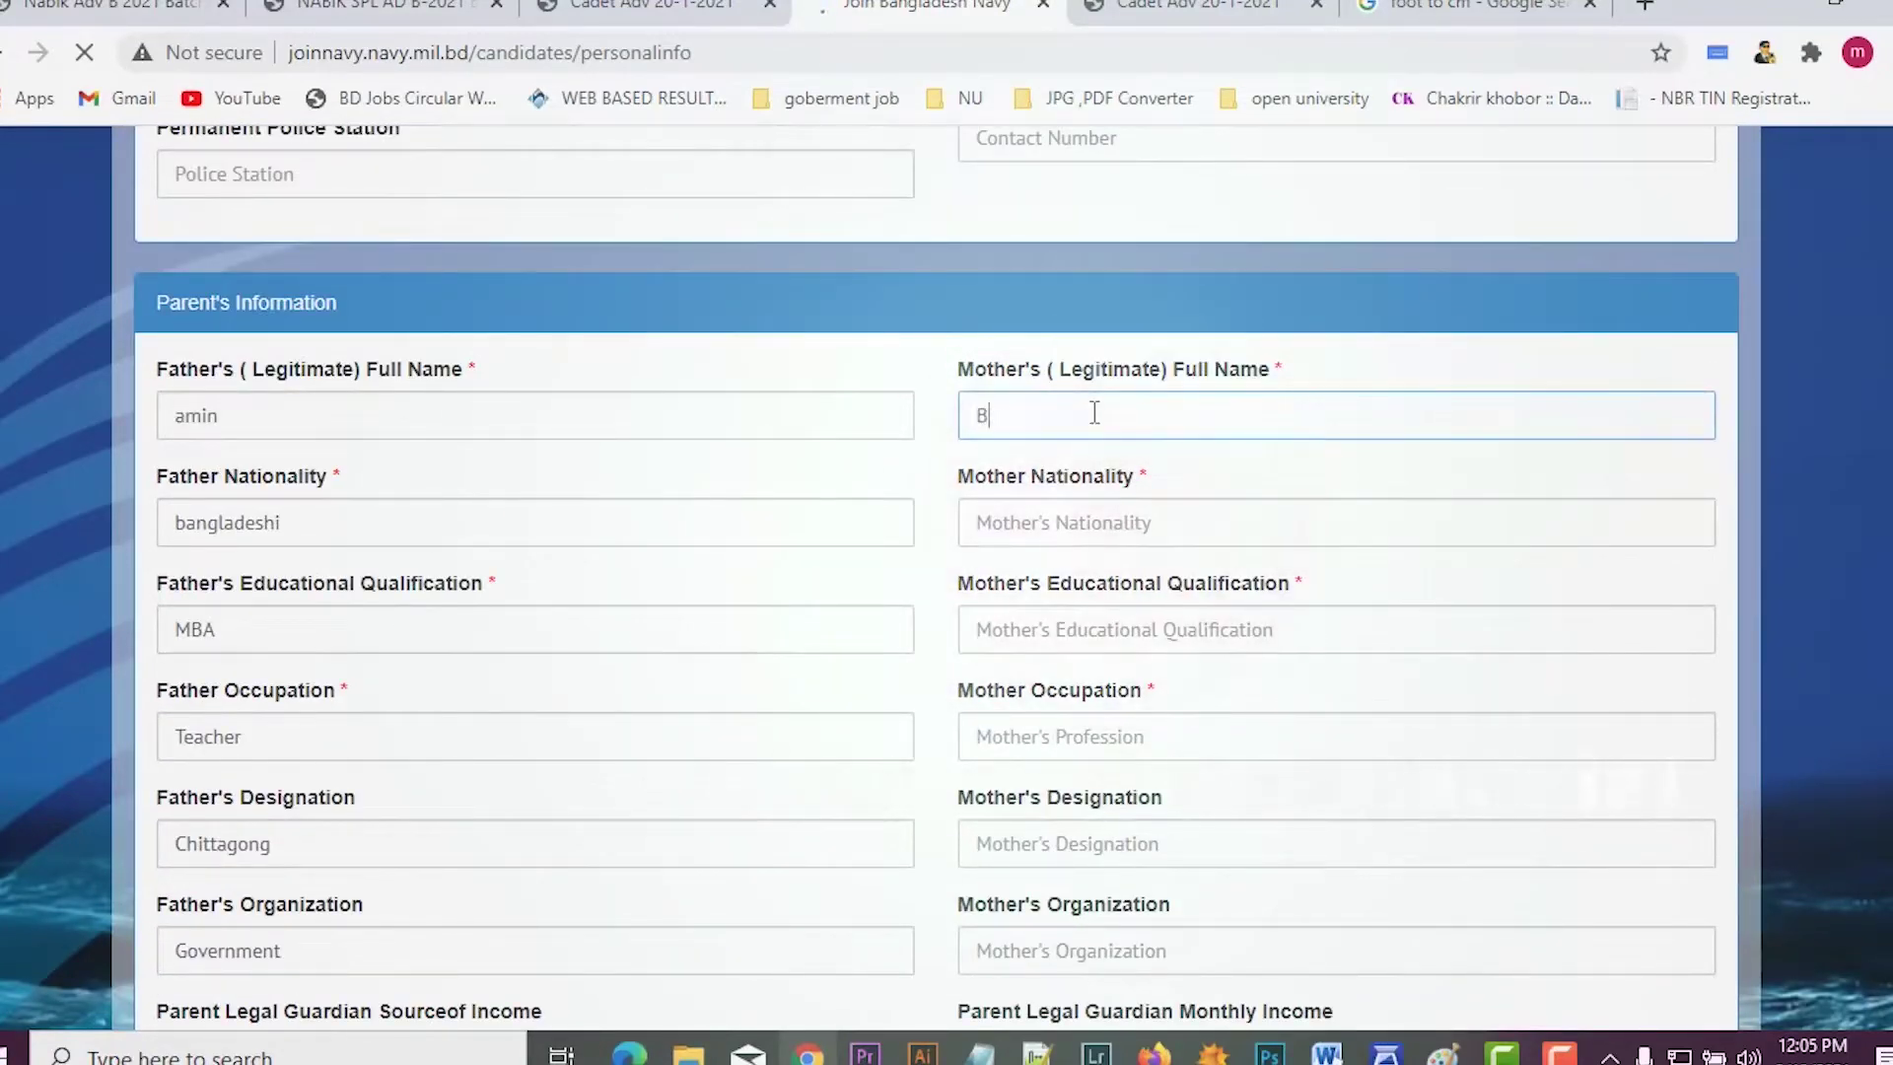
pyautogui.write('egum')
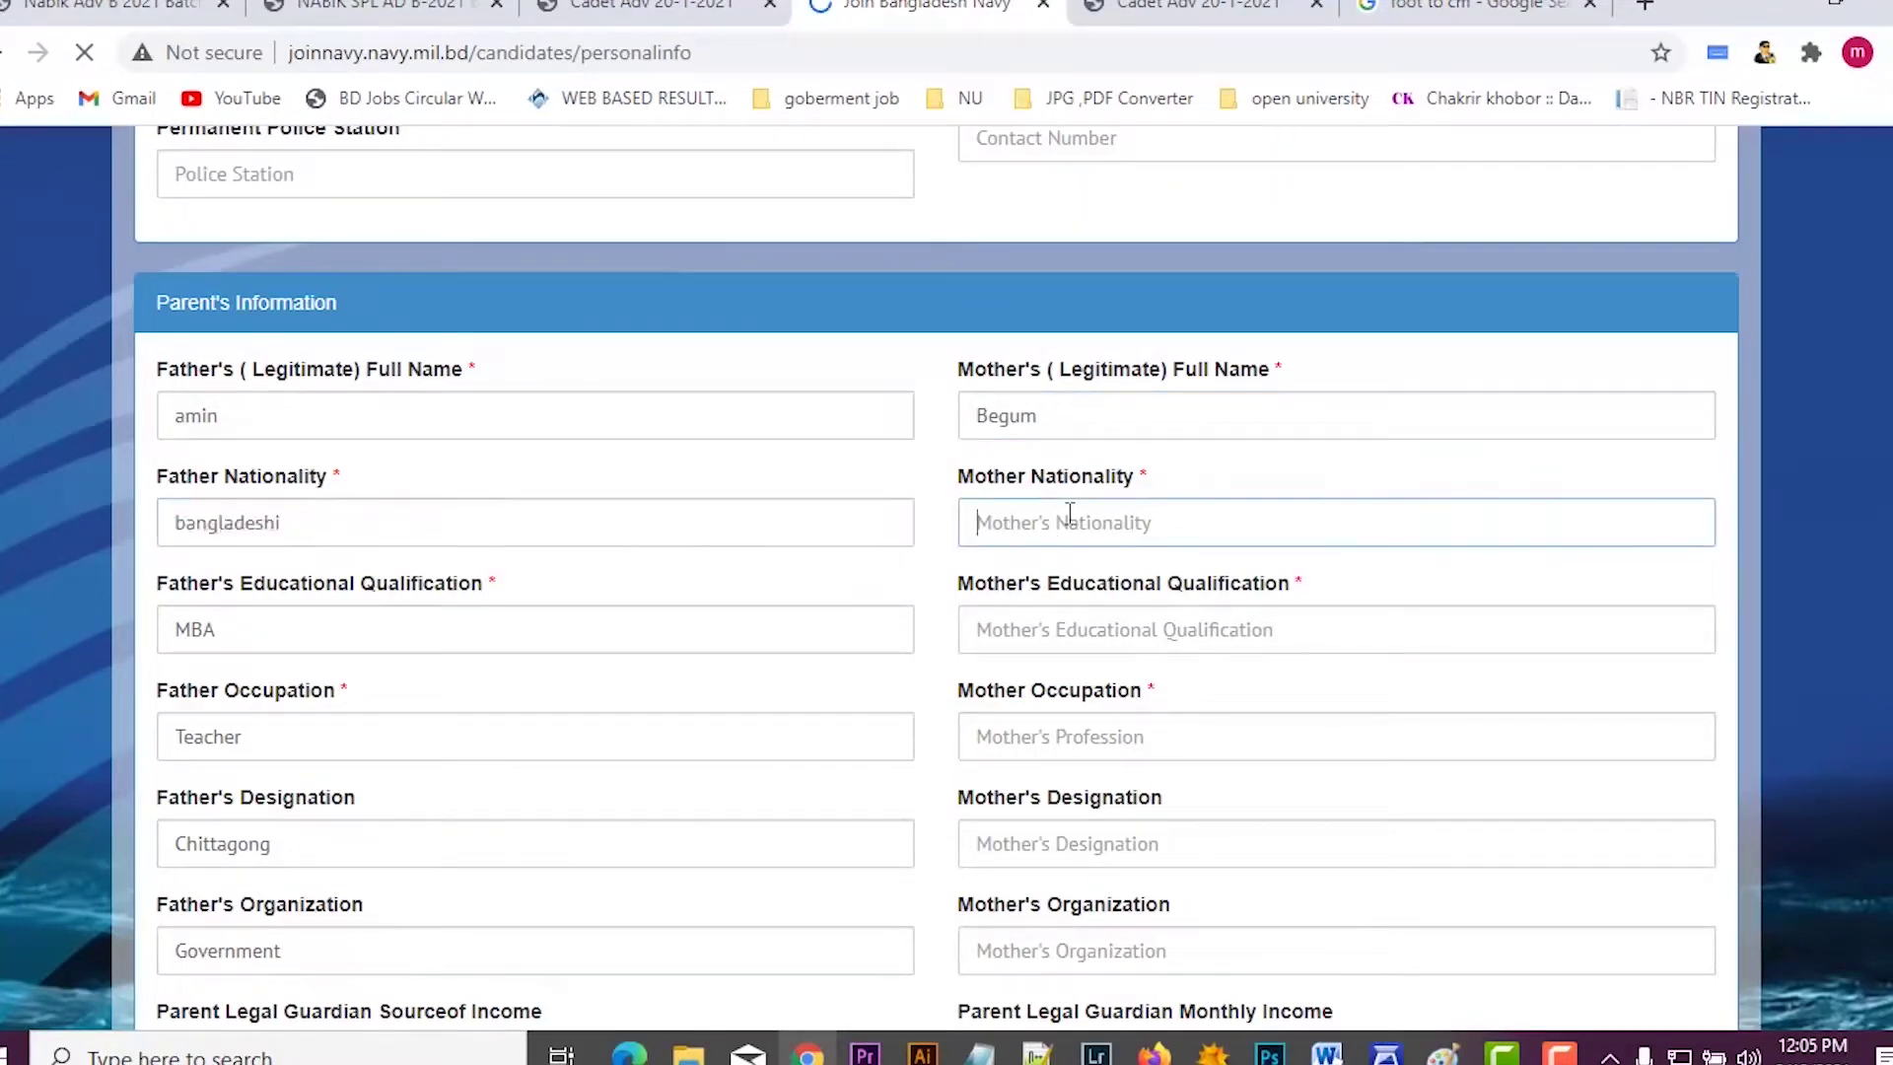
pyautogui.scroll(-2, 1079, 557)
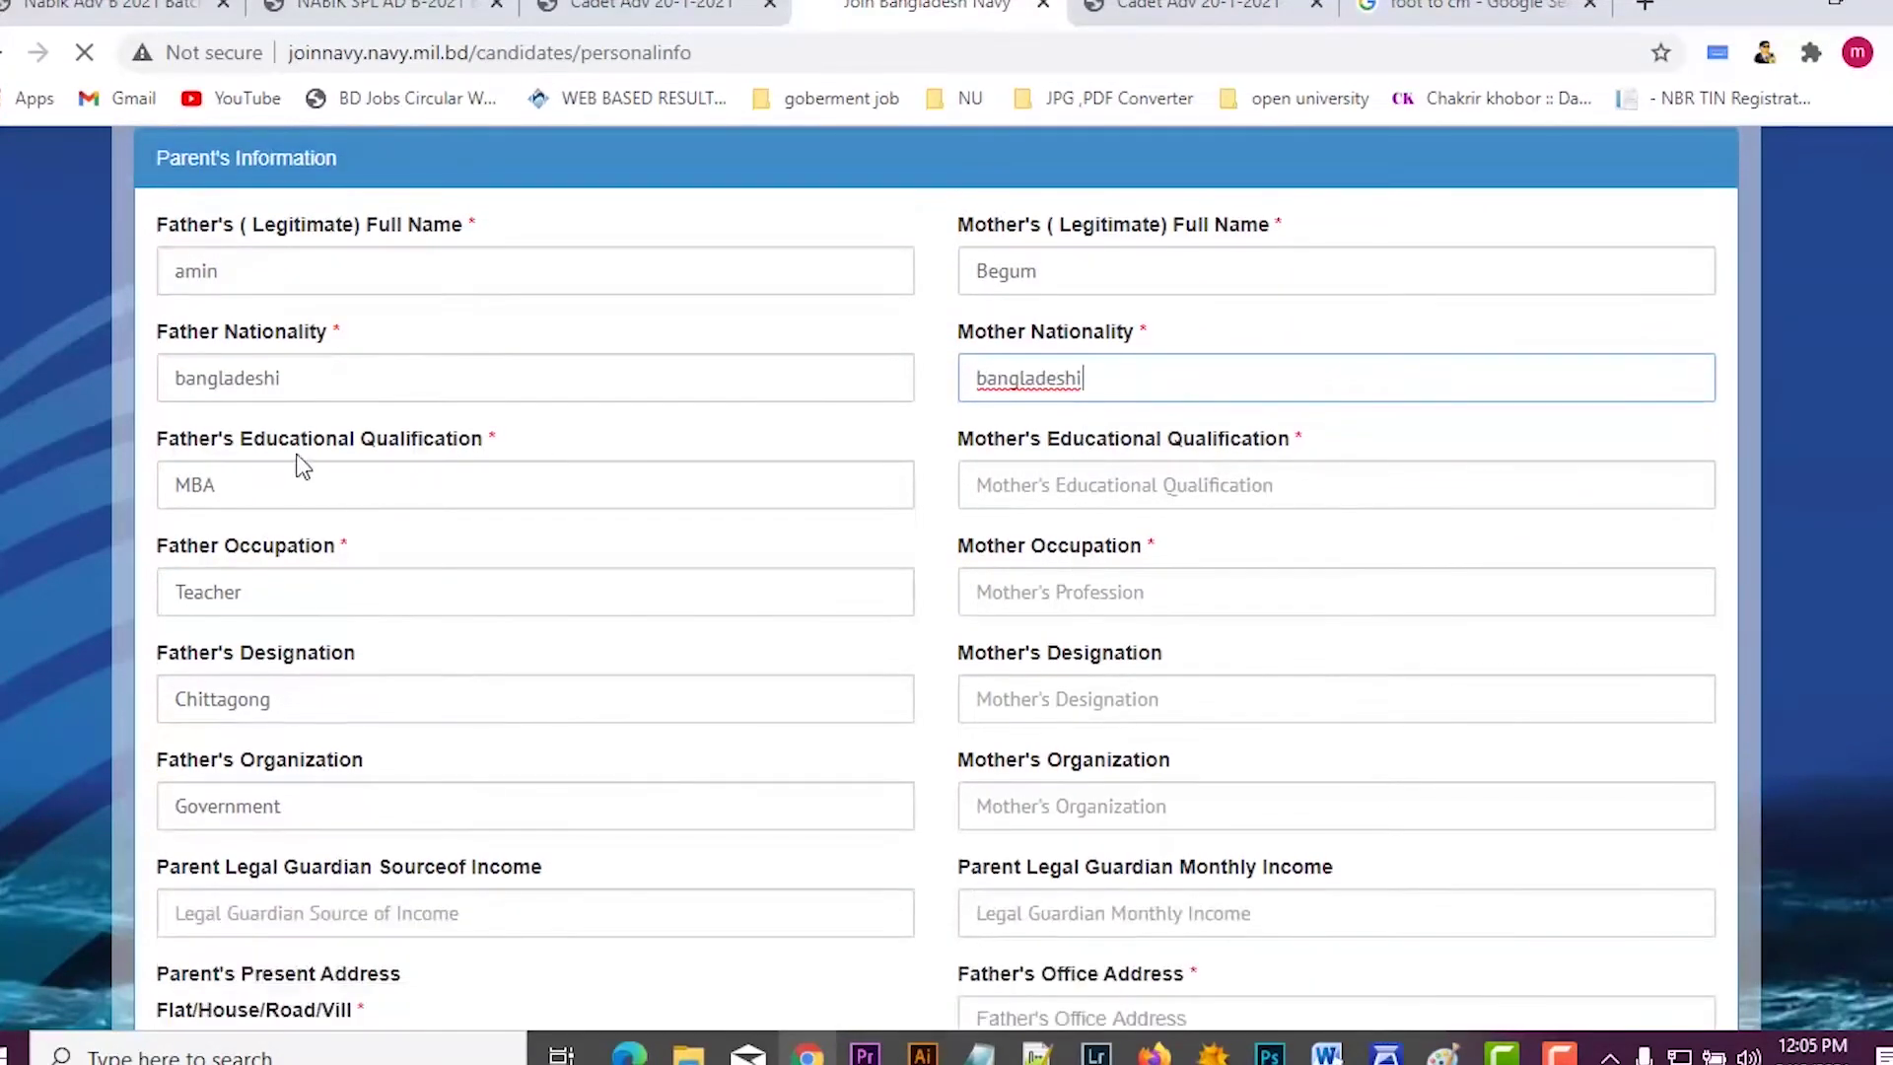
pyautogui.hotkey('ctrl', 'a')
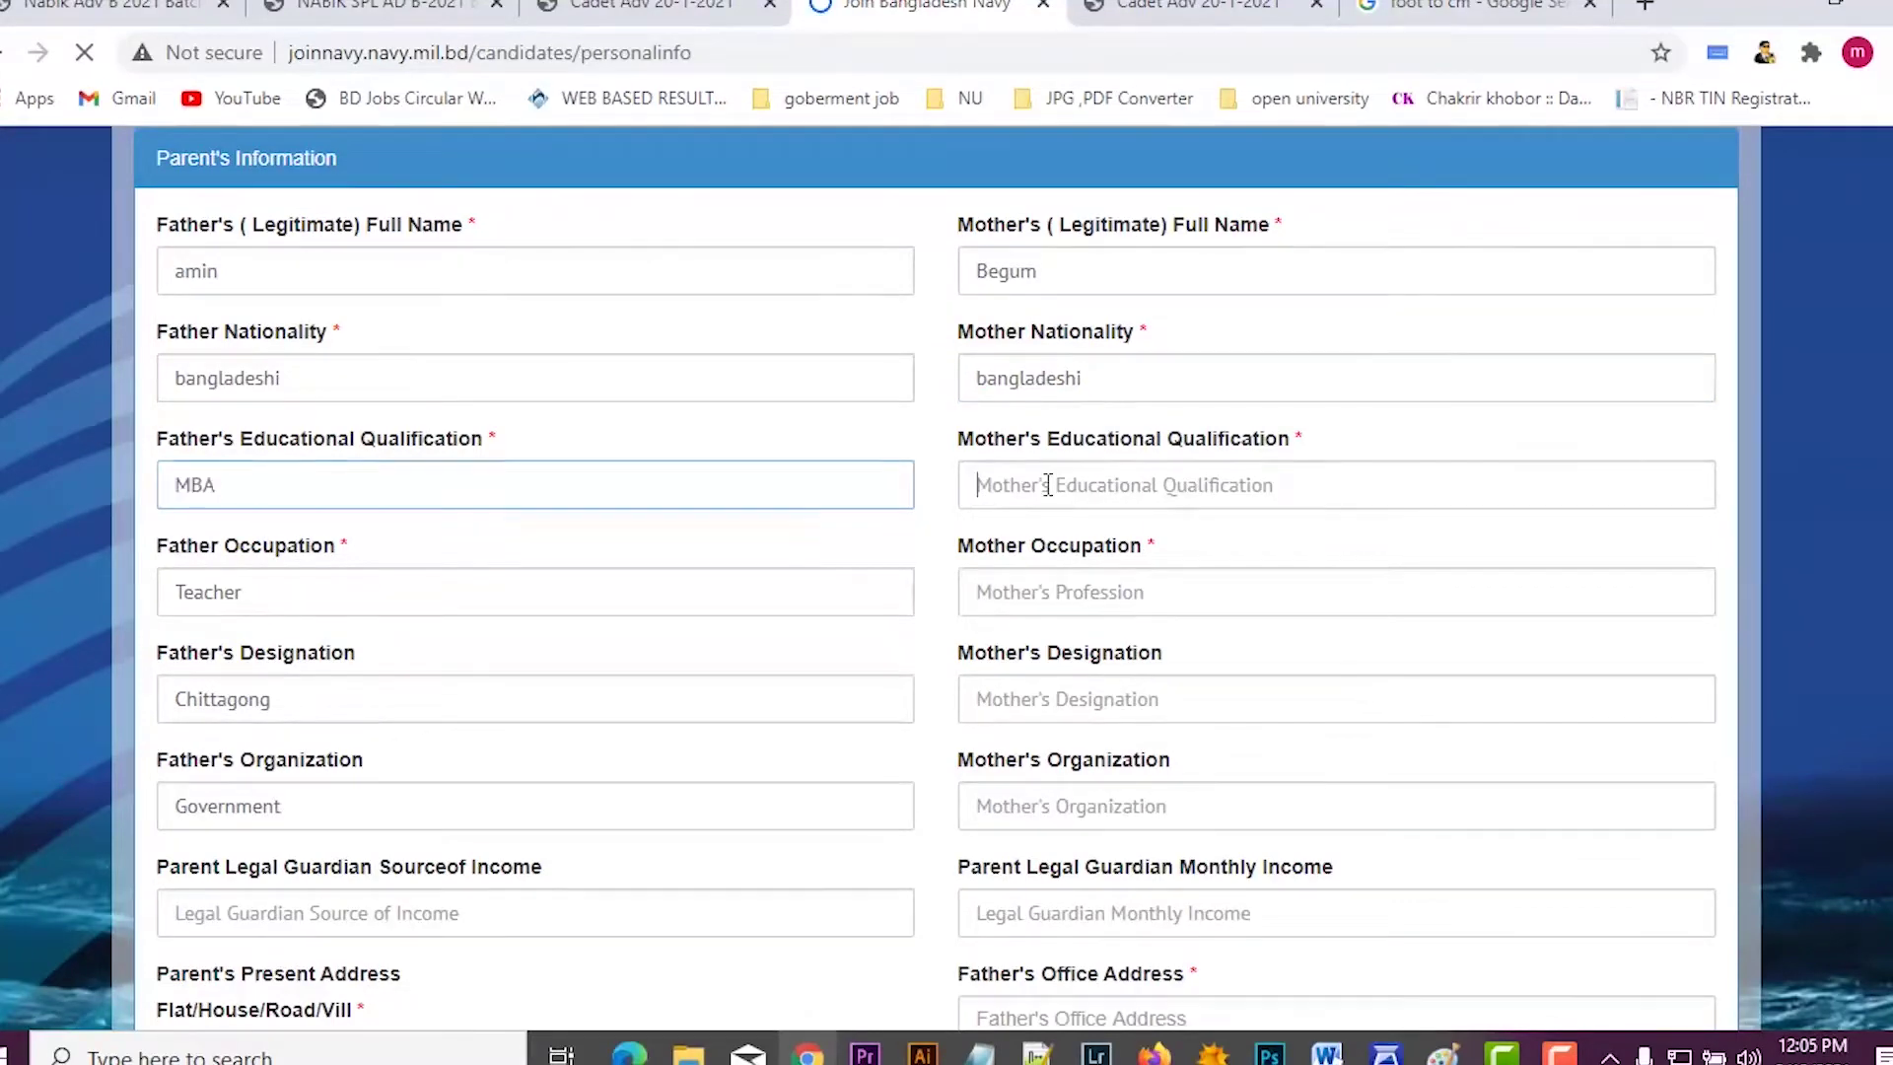
pyautogui.write('MBA')
pyautogui.press('Tab')
pyautogui.hotkey('ctrl', 'c')
pyautogui.press('Tab')
pyautogui.hotkey('ctrl', 'v')
# Step: Copy Chittagong and Government into the mother's designation and organization fields
pyautogui.press('Tab')
pyautogui.hotkey('ctrl', 'c')
pyautogui.scroll(-3, 947, 592)
pyautogui.press('Tab')
pyautogui.hotkey('ctrl', 'v')
pyautogui.press('Tab')
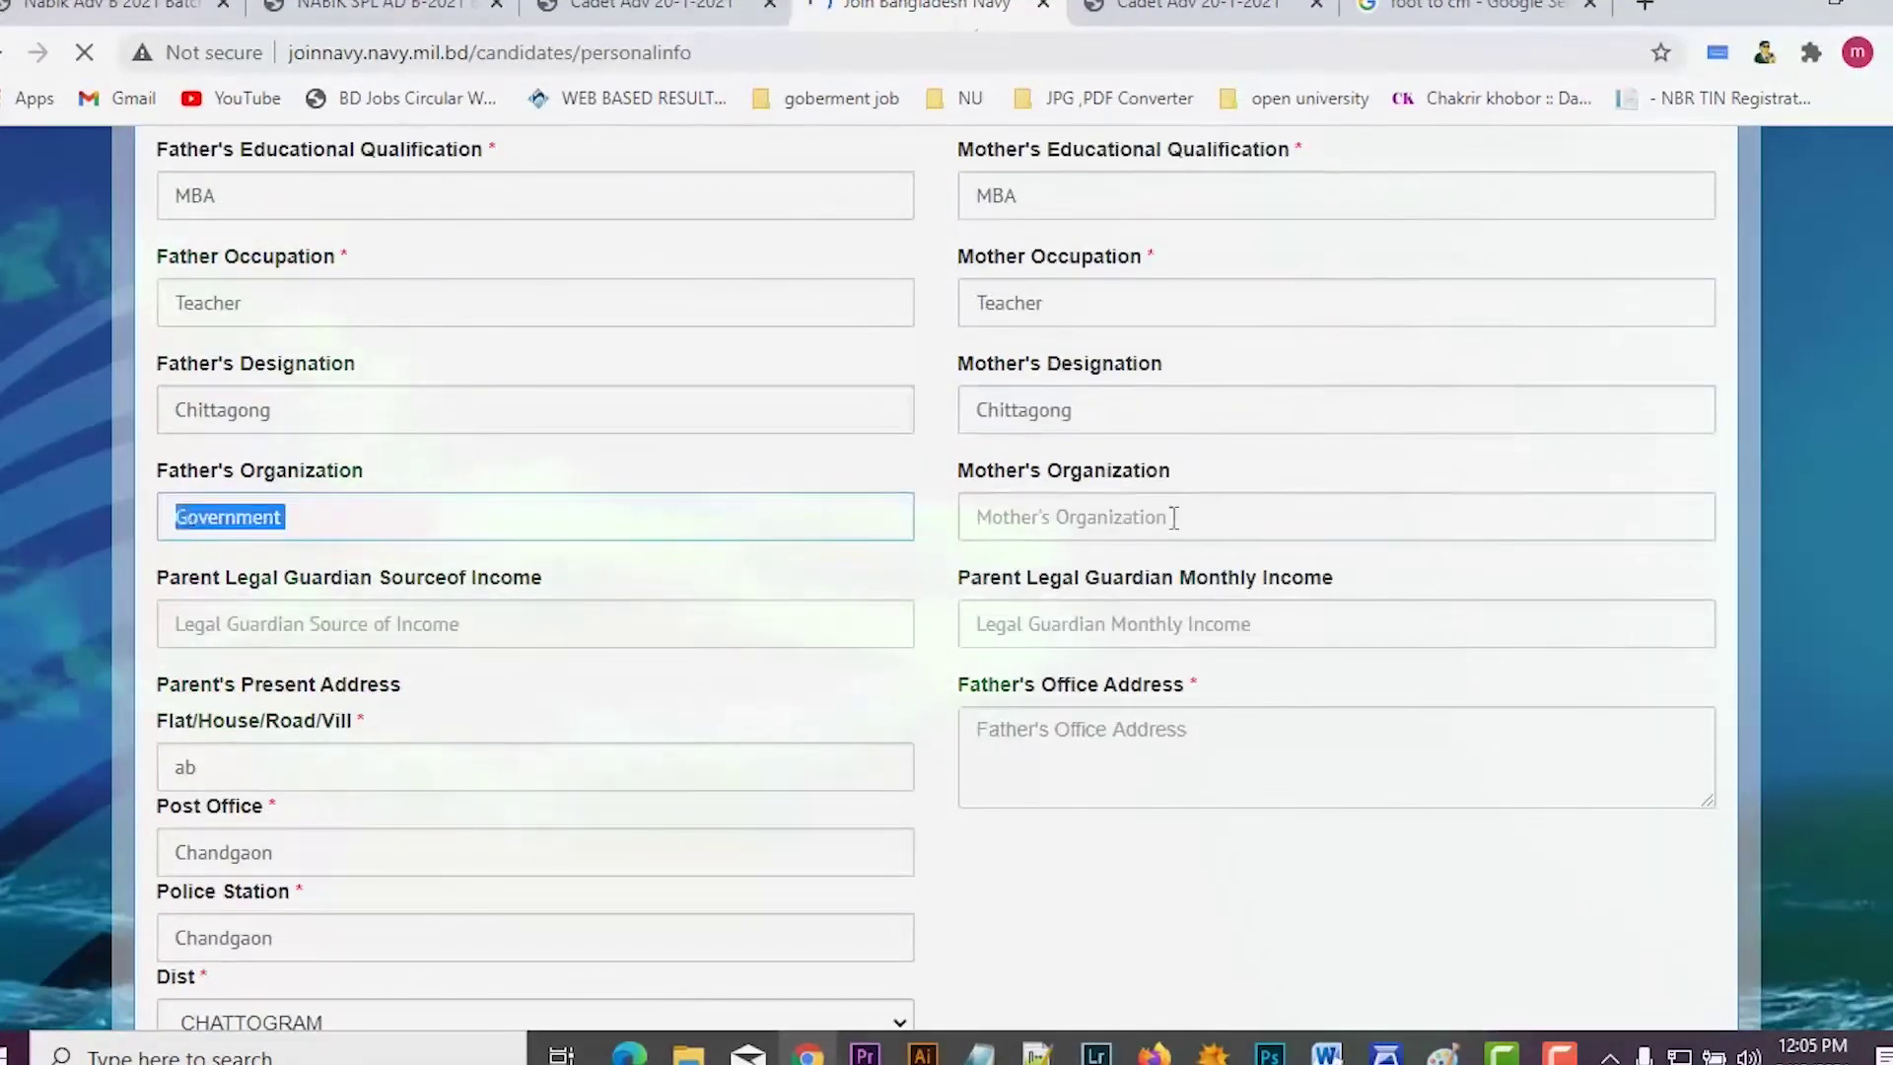
pyautogui.hotkey('ctrl', 'c')
pyautogui.press('Tab')
pyautogui.hotkey('ctrl', 'v')
pyautogui.scroll(-2, 604, 617)
pyautogui.click(1048, 588)
pyautogui.scroll(2, 1053, 678)
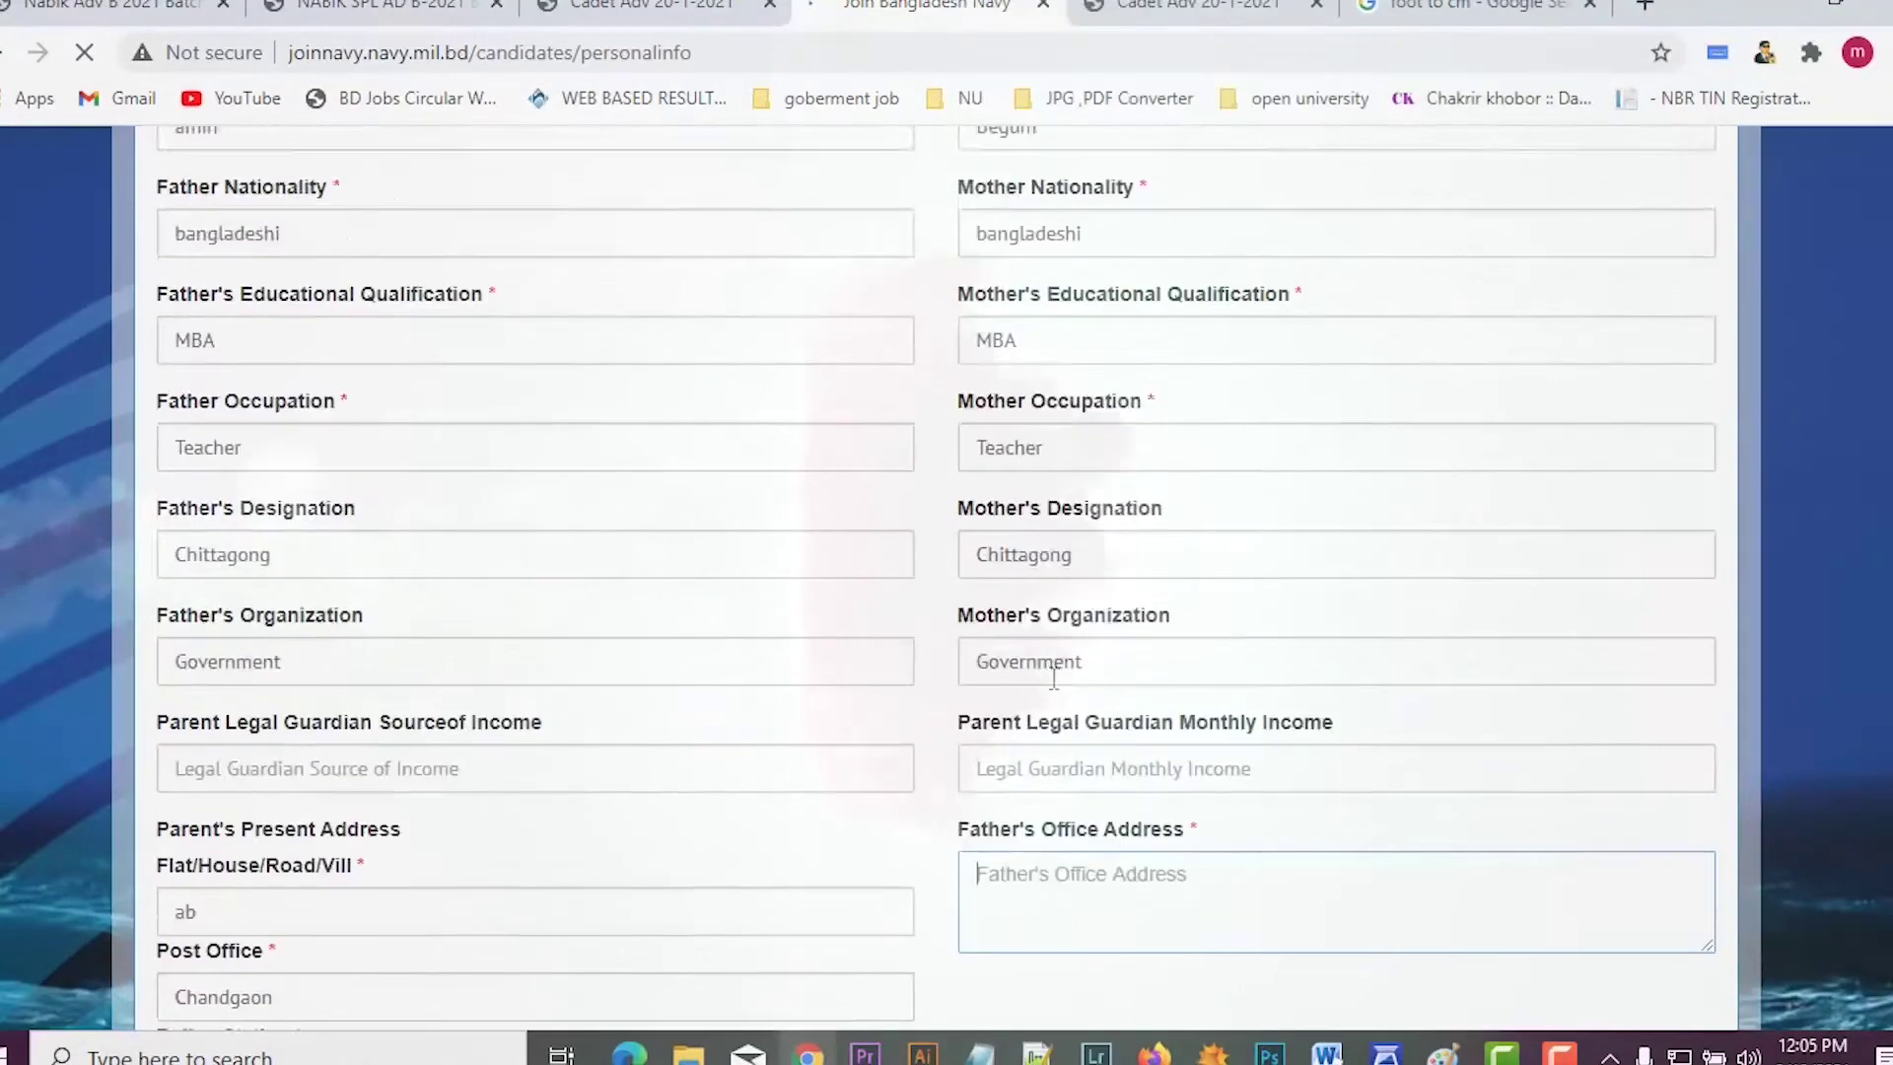
pyautogui.scroll(-4, 1053, 678)
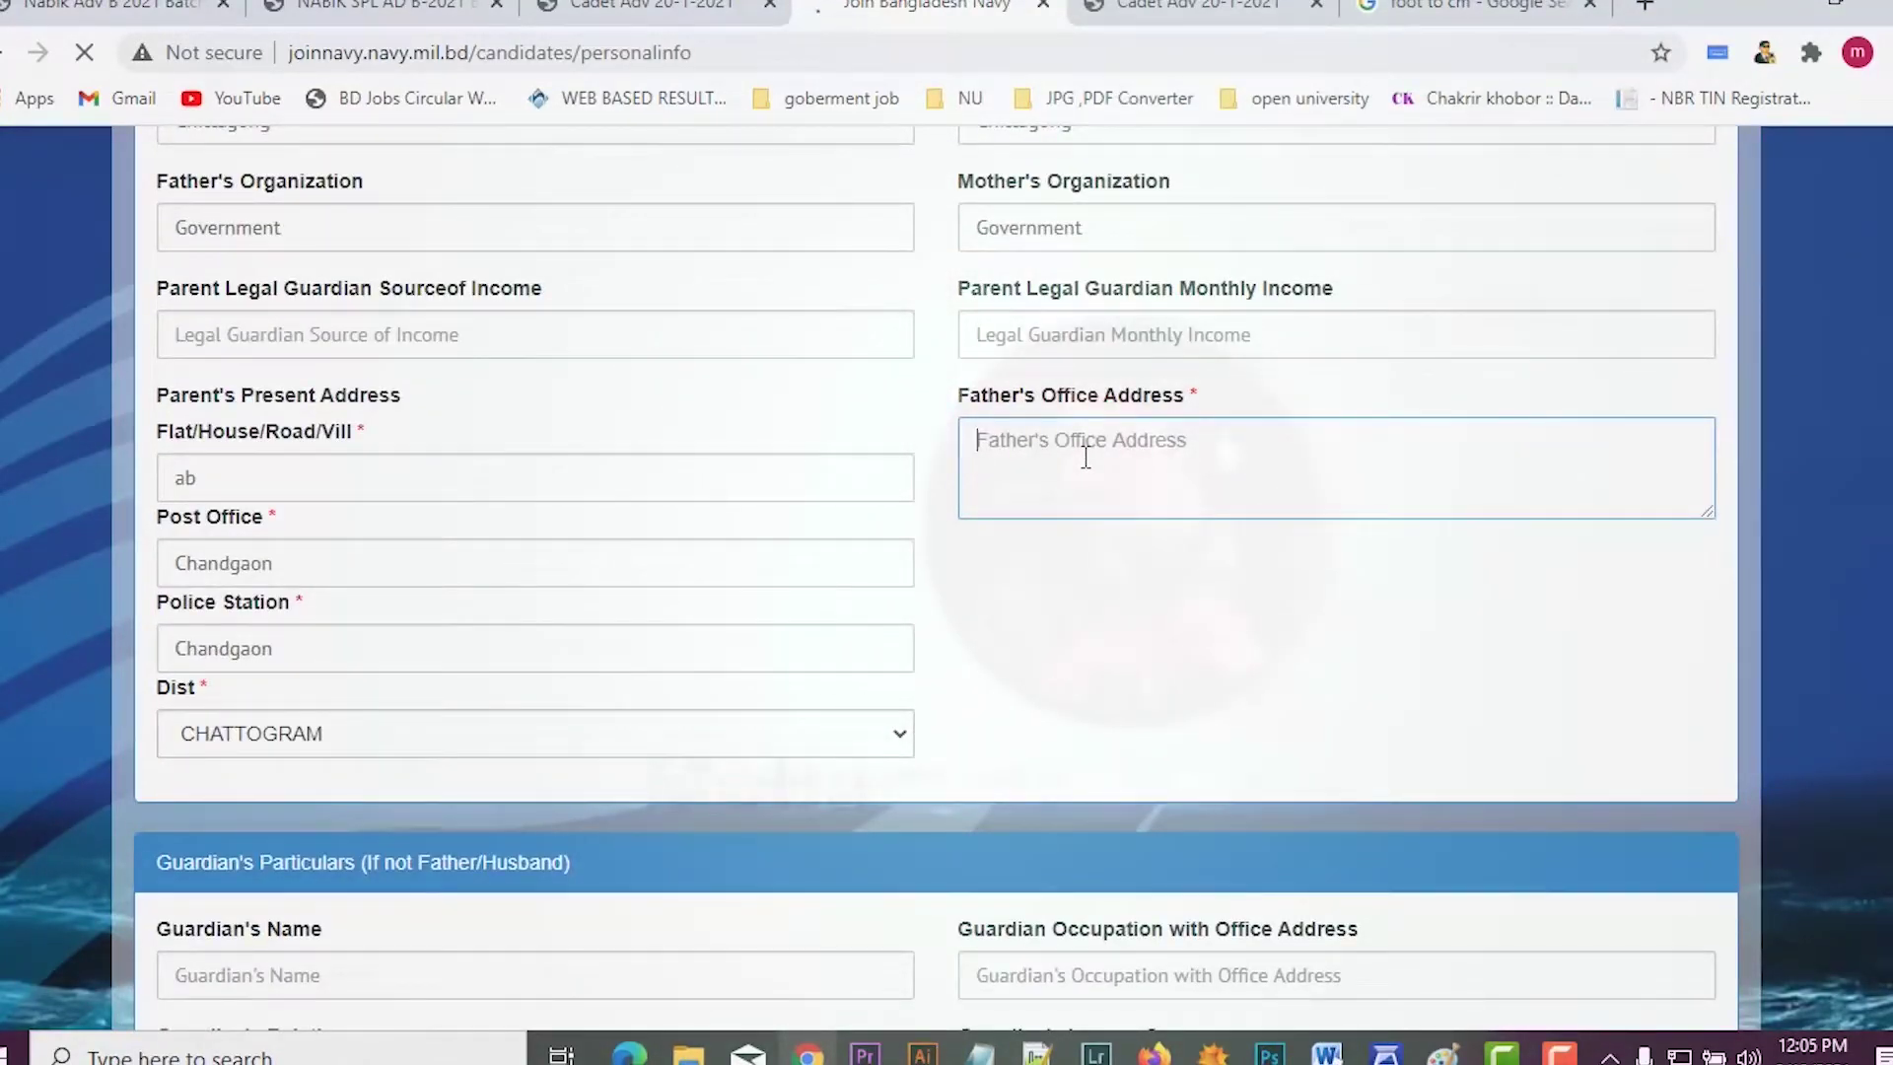
pyautogui.scroll(-4, 1086, 456)
pyautogui.scroll(-1, 1098, 513)
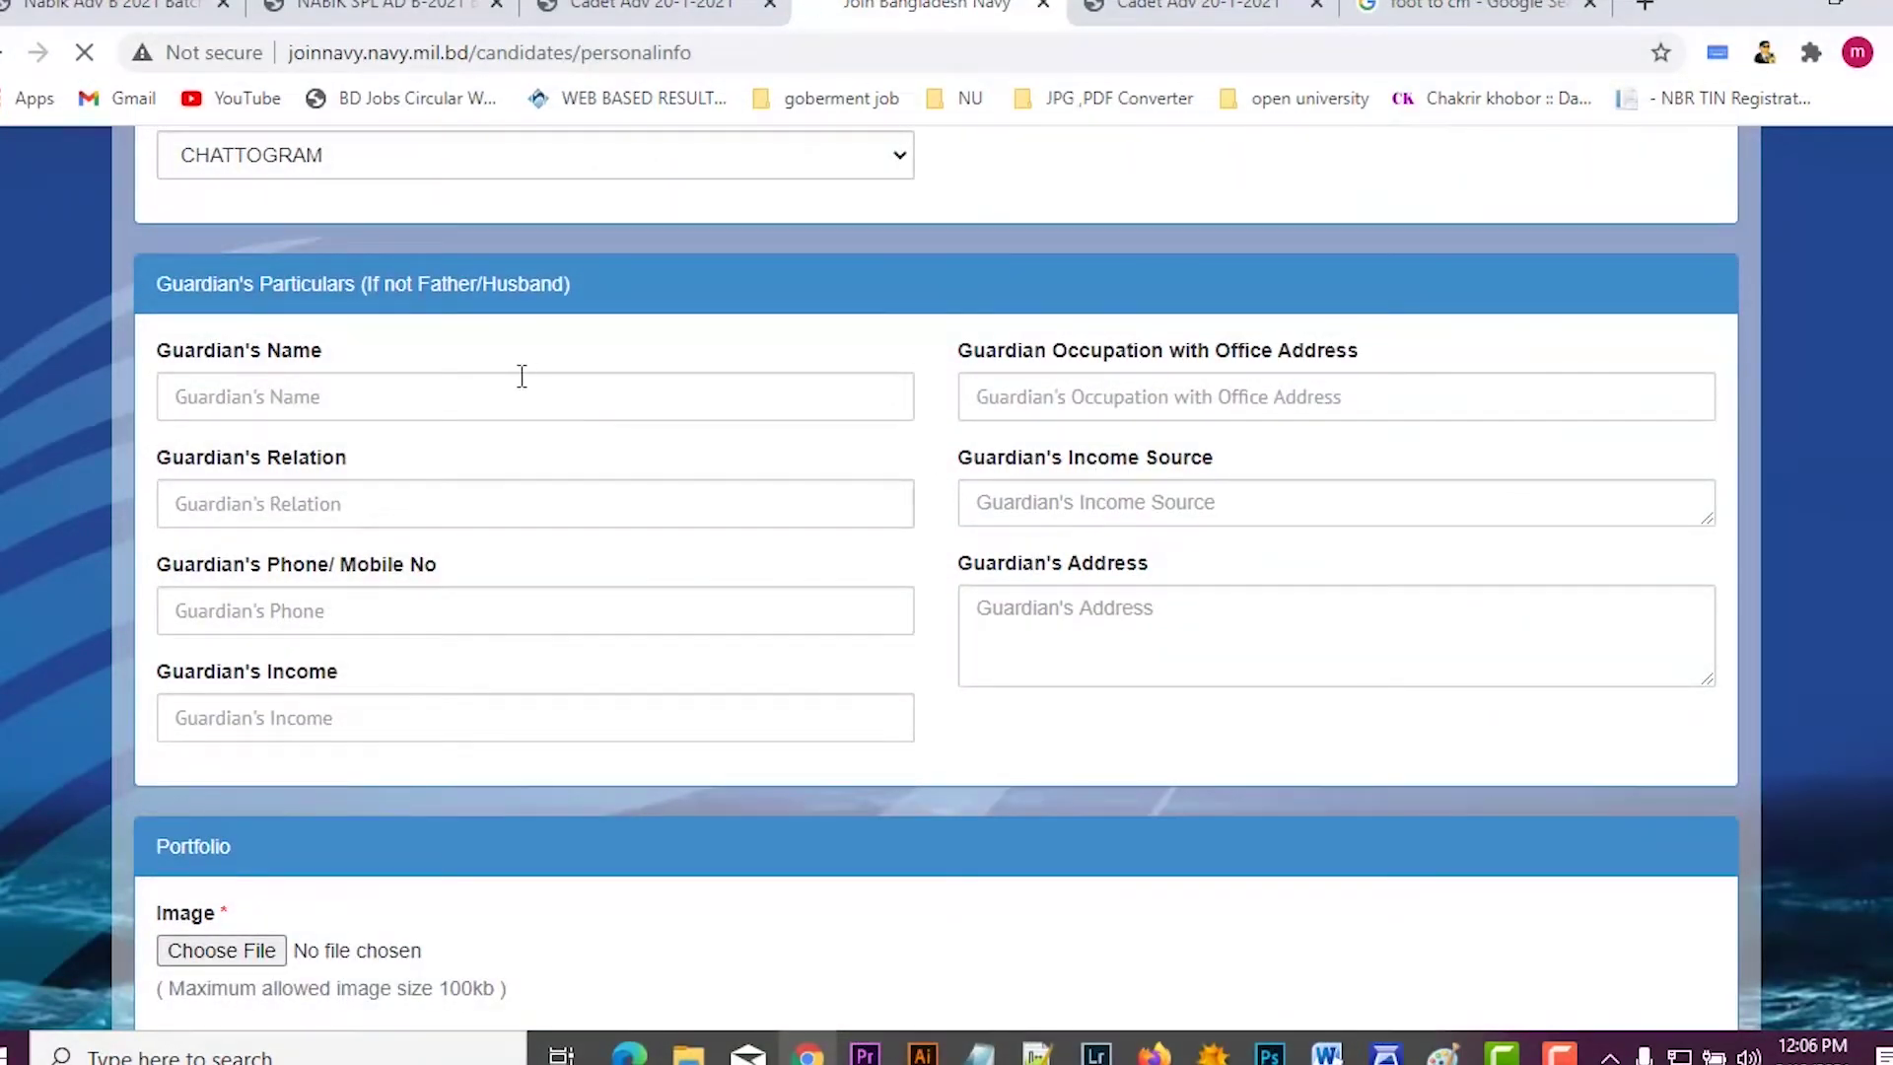
# Step: Upload the applicant's photo JPG from Downloads as the Portfolio image
pyautogui.scroll(-1, 787, 521)
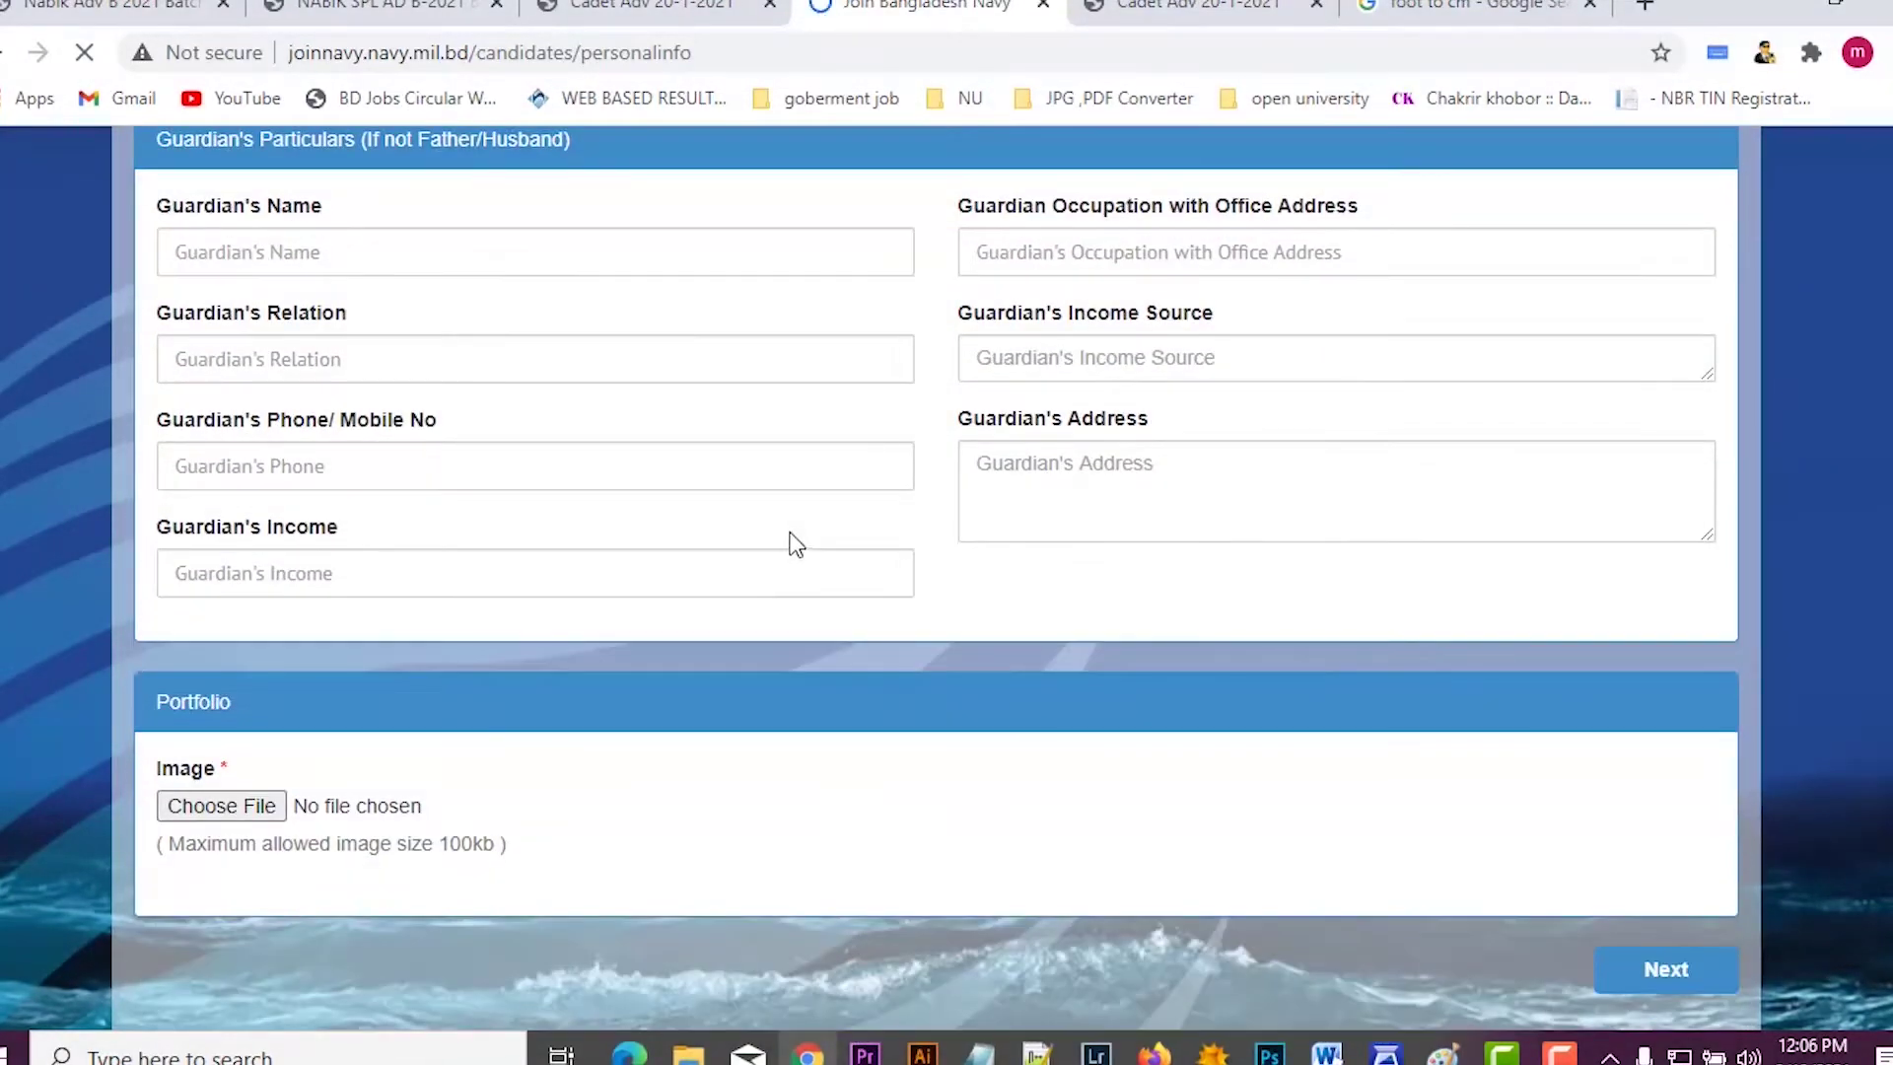
pyautogui.scroll(-2, 797, 545)
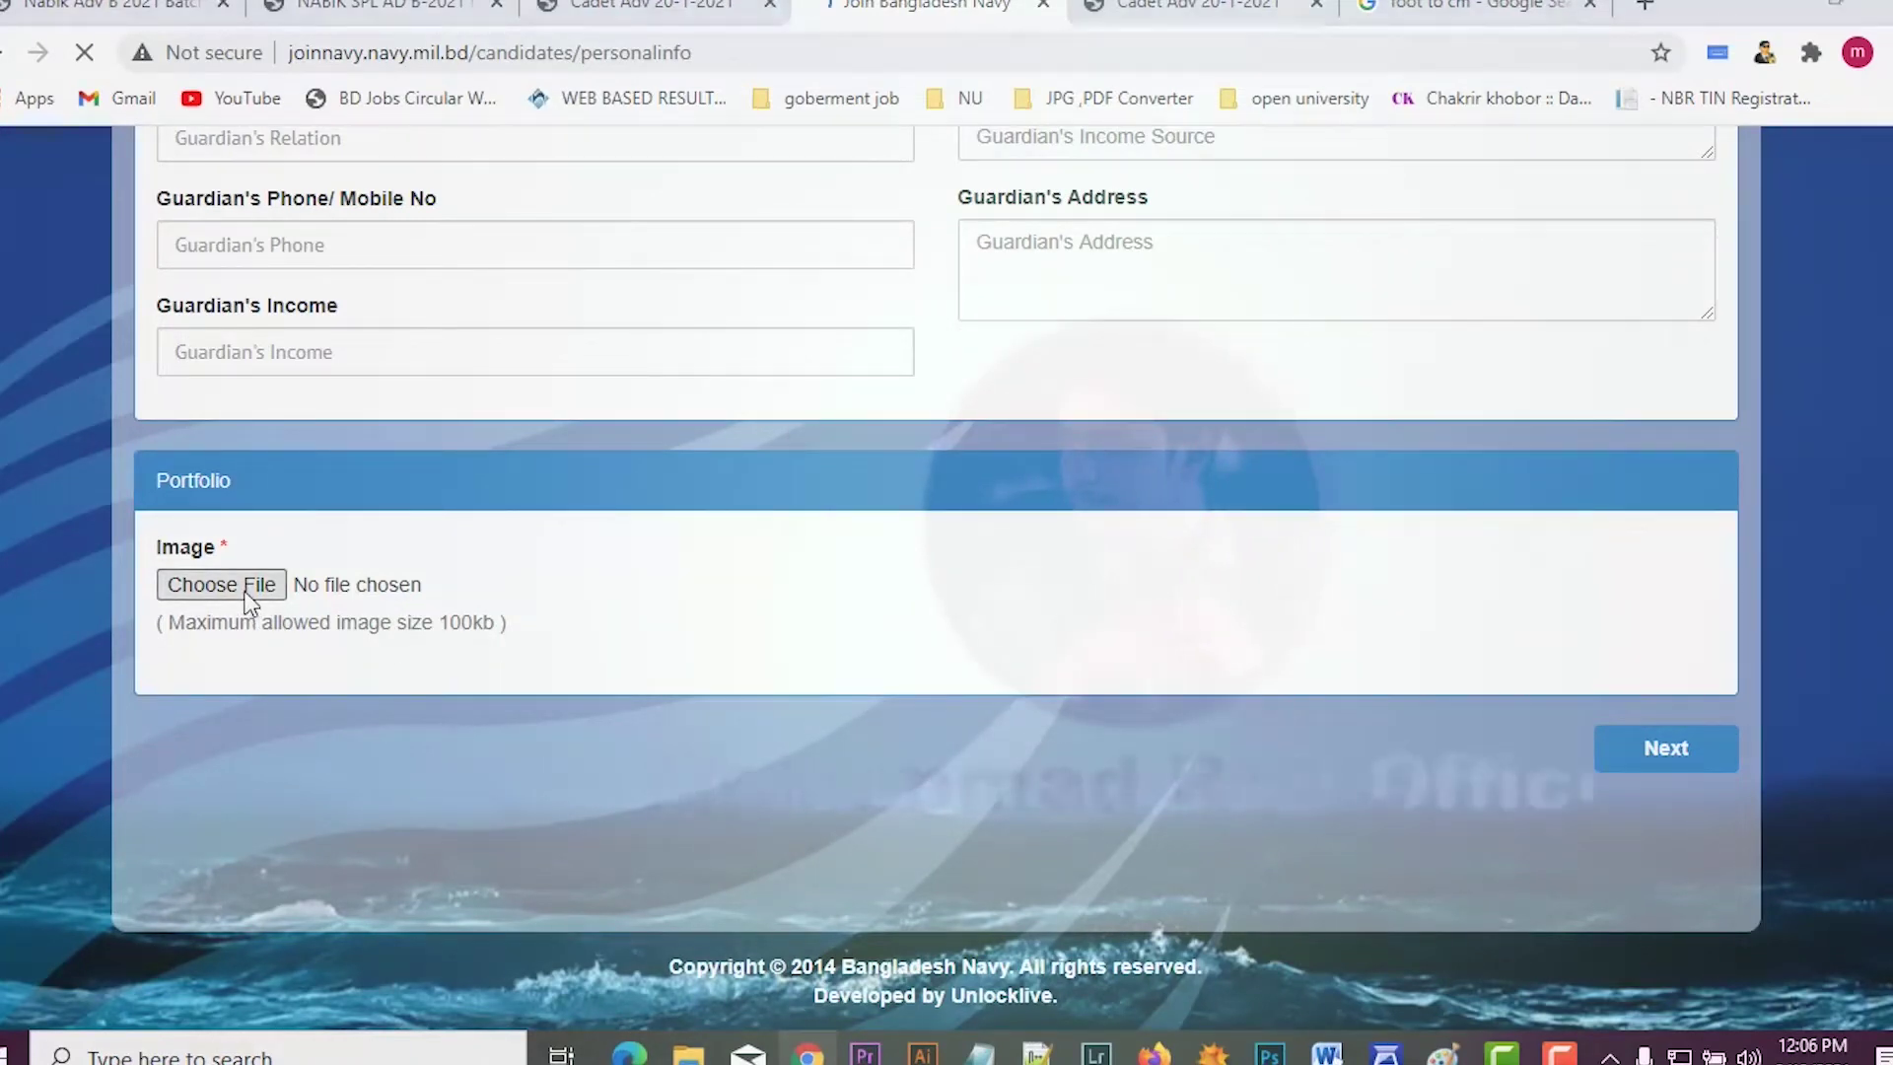
pyautogui.click(247, 601)
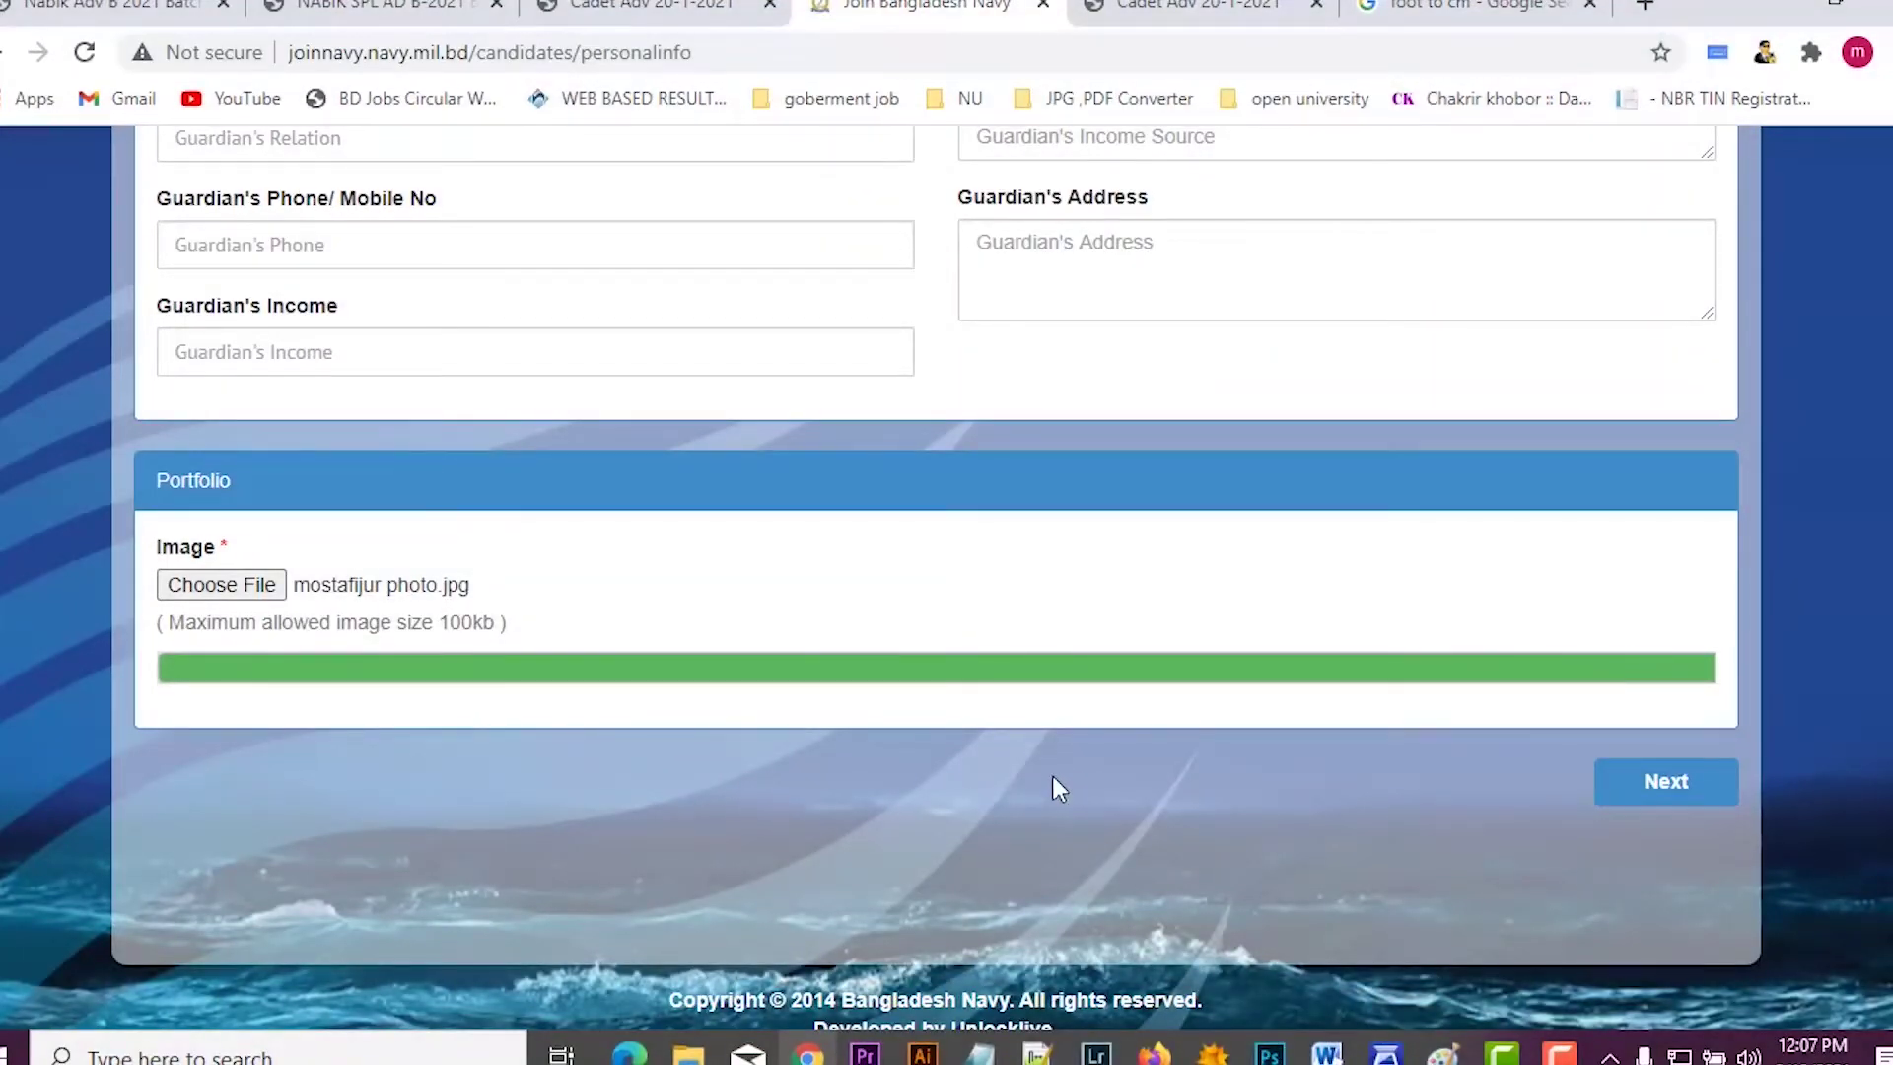
pyautogui.scroll(10, 1052, 777)
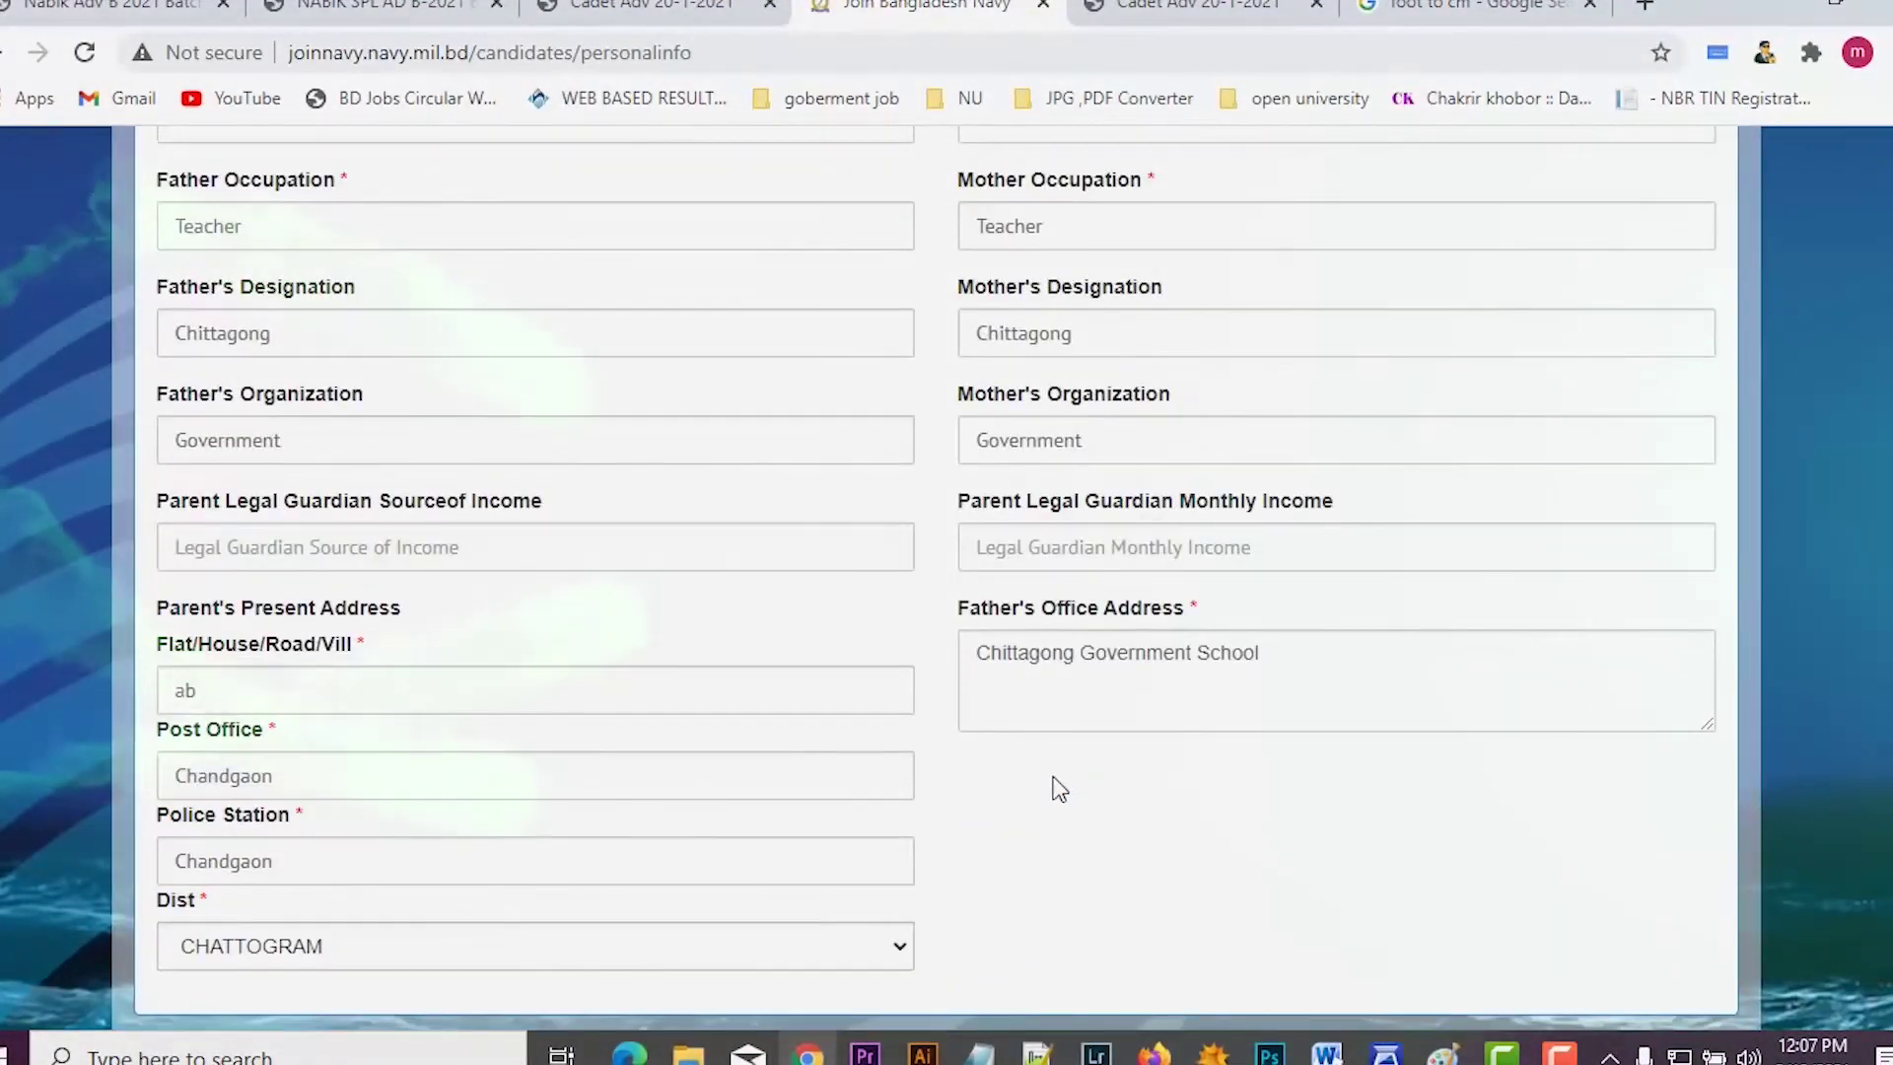
pyautogui.scroll(-12, 1055, 789)
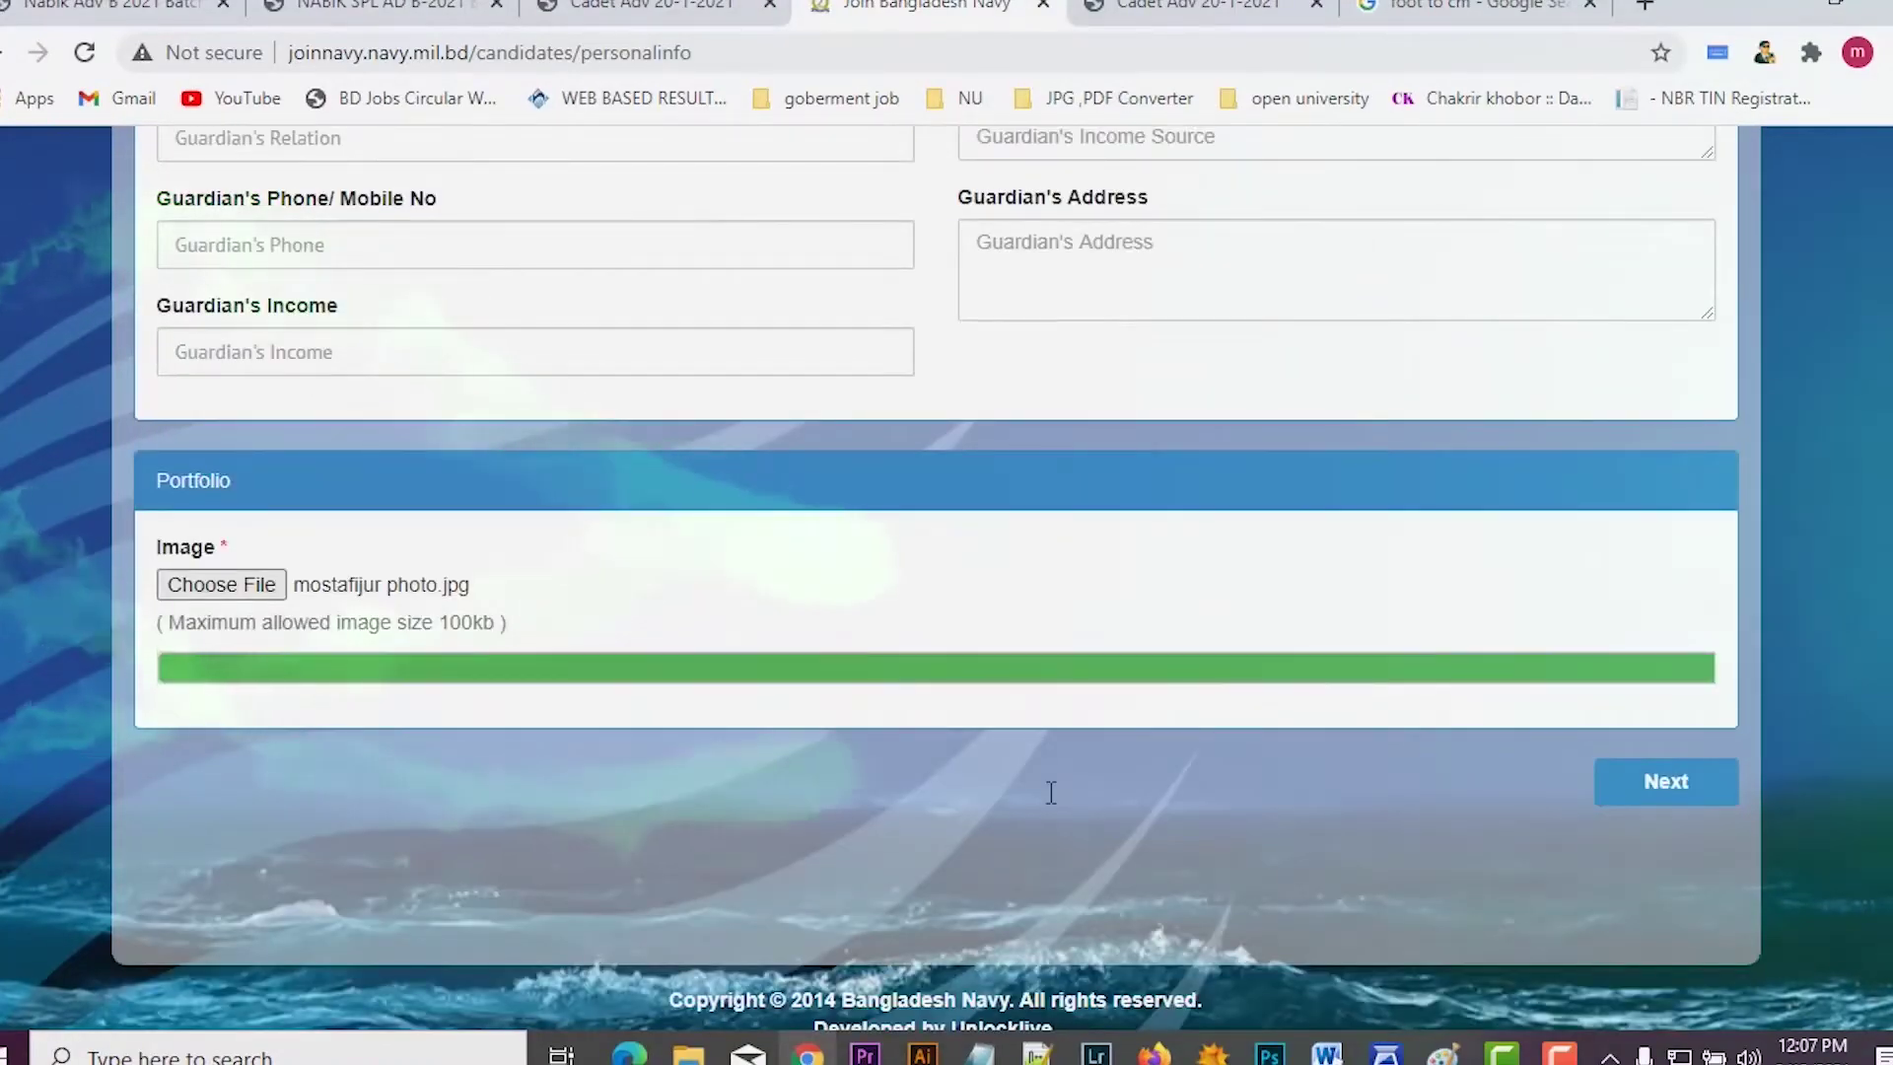
pyautogui.scroll(7, 1120, 626)
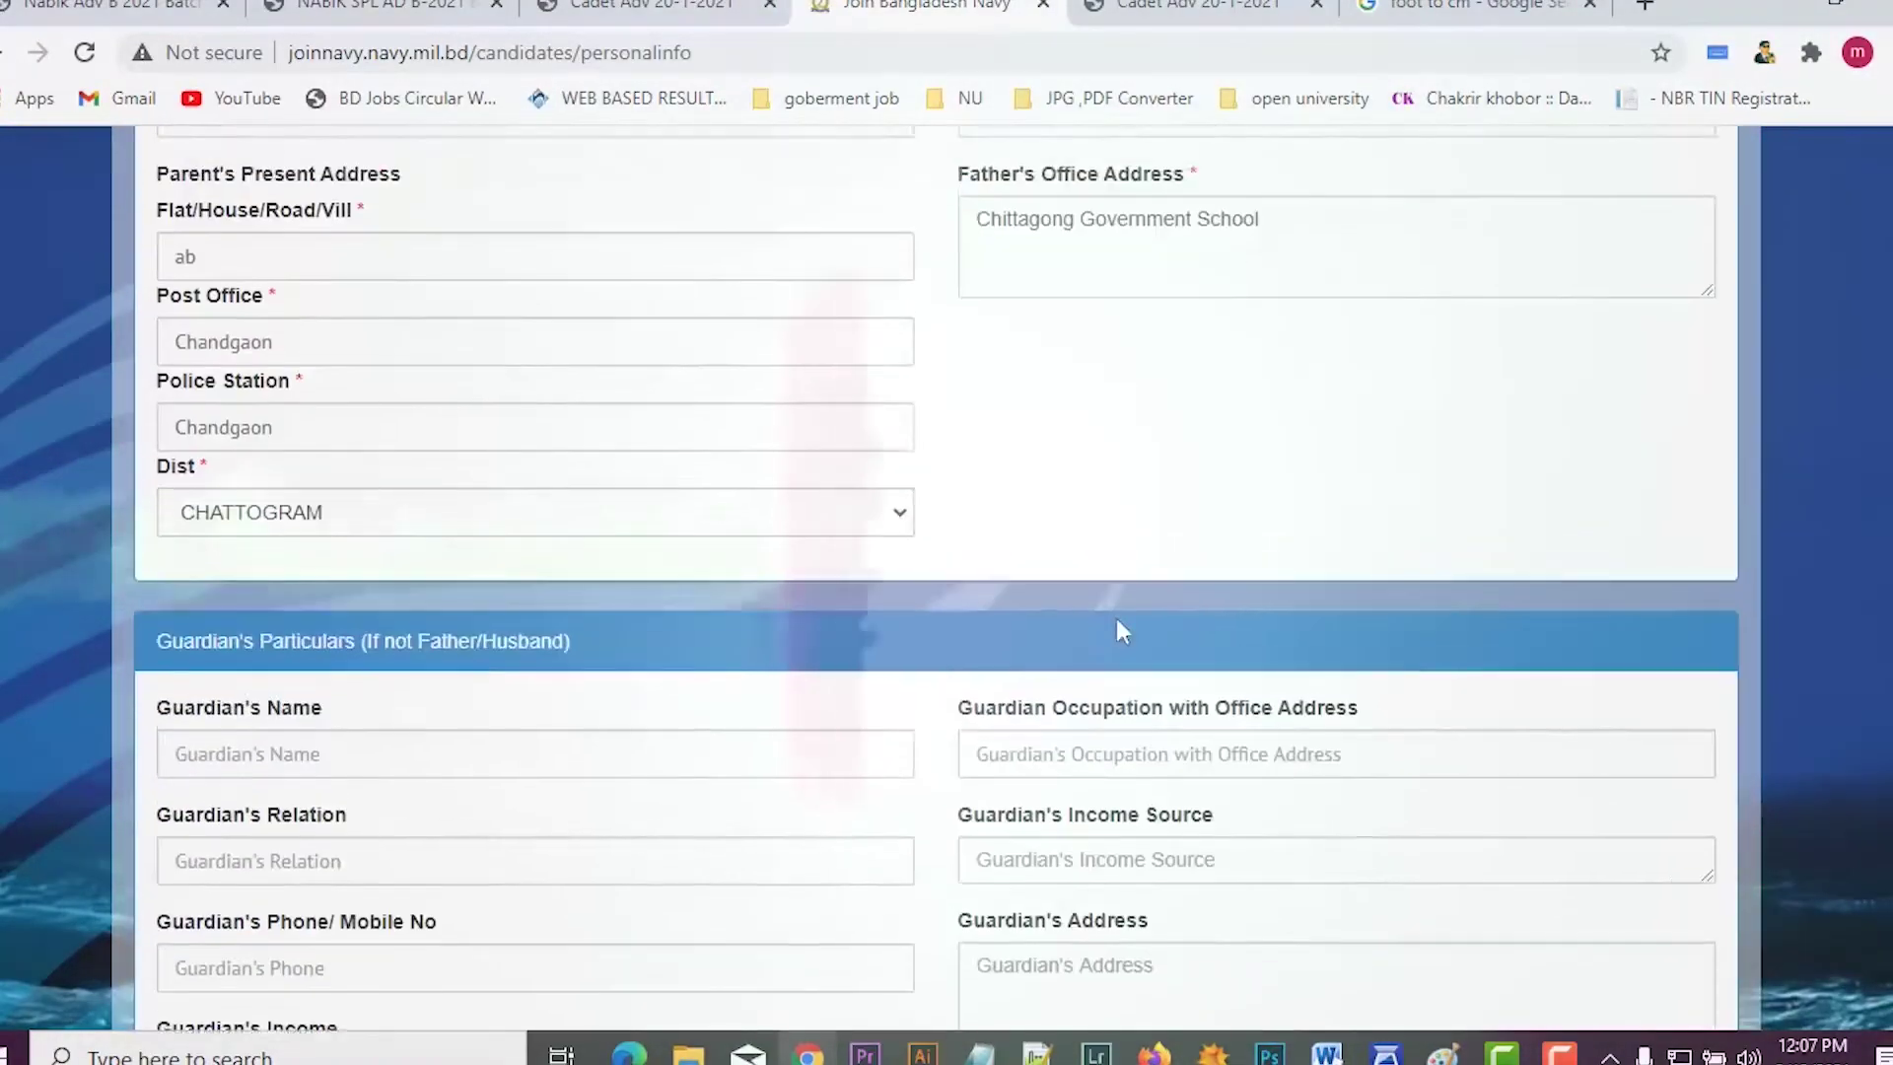
pyautogui.scroll(4, 1122, 631)
pyautogui.scroll(-12, 1120, 634)
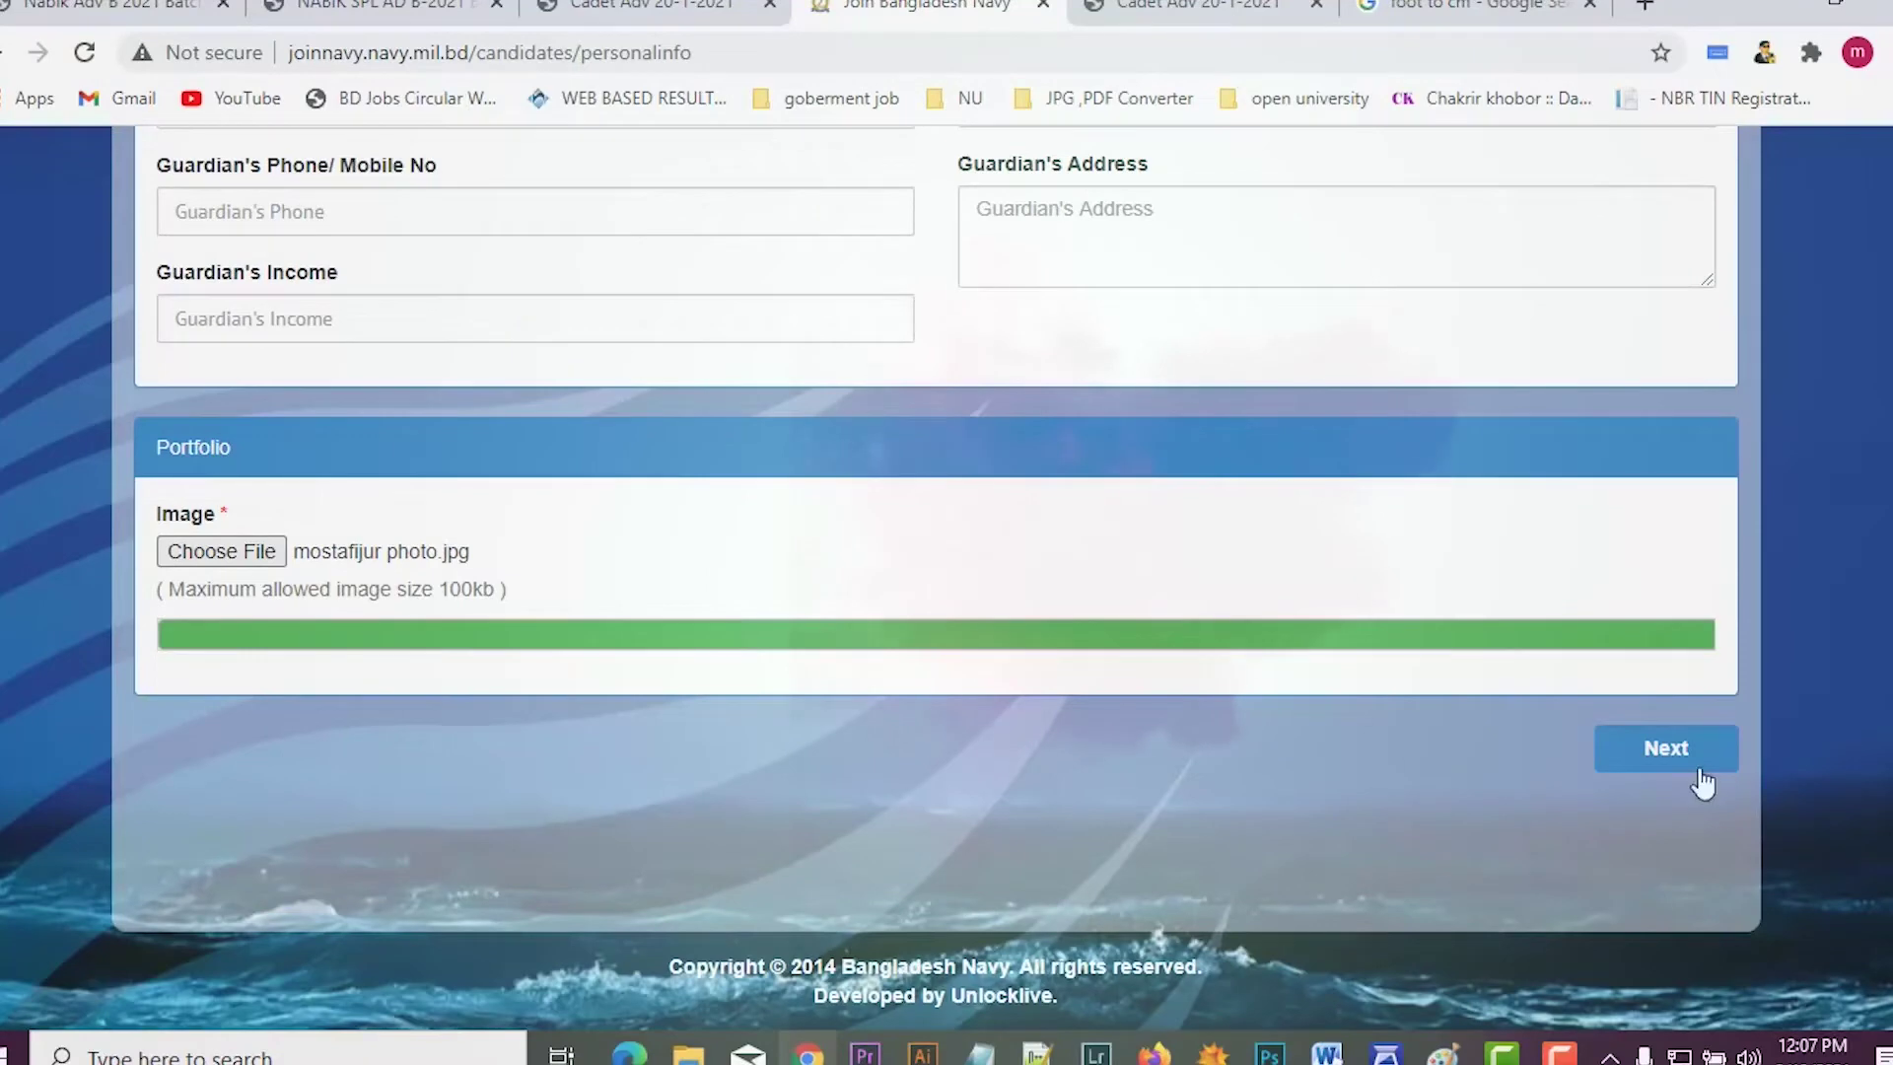
# Step: Submit the personal information form to reach the 35% Academic Information step
pyautogui.click(1669, 754)
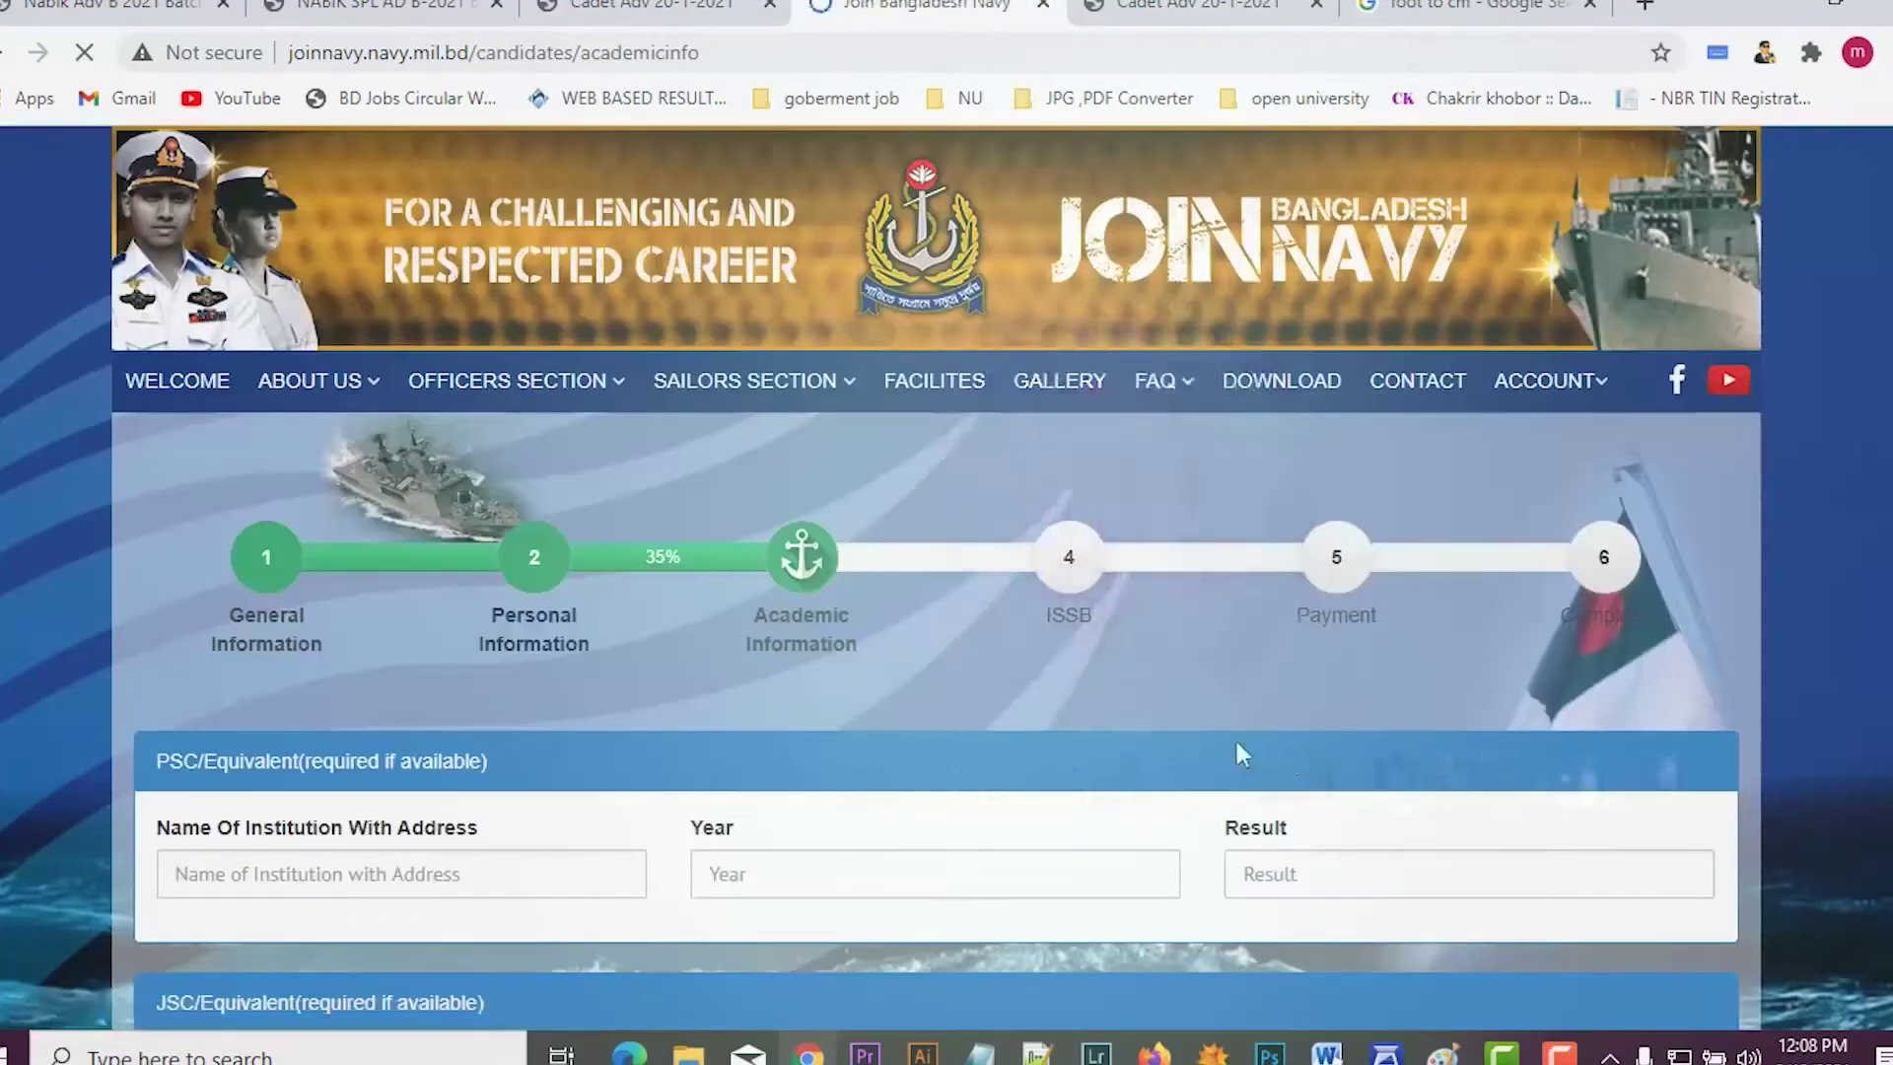
pyautogui.scroll(-4, 1232, 753)
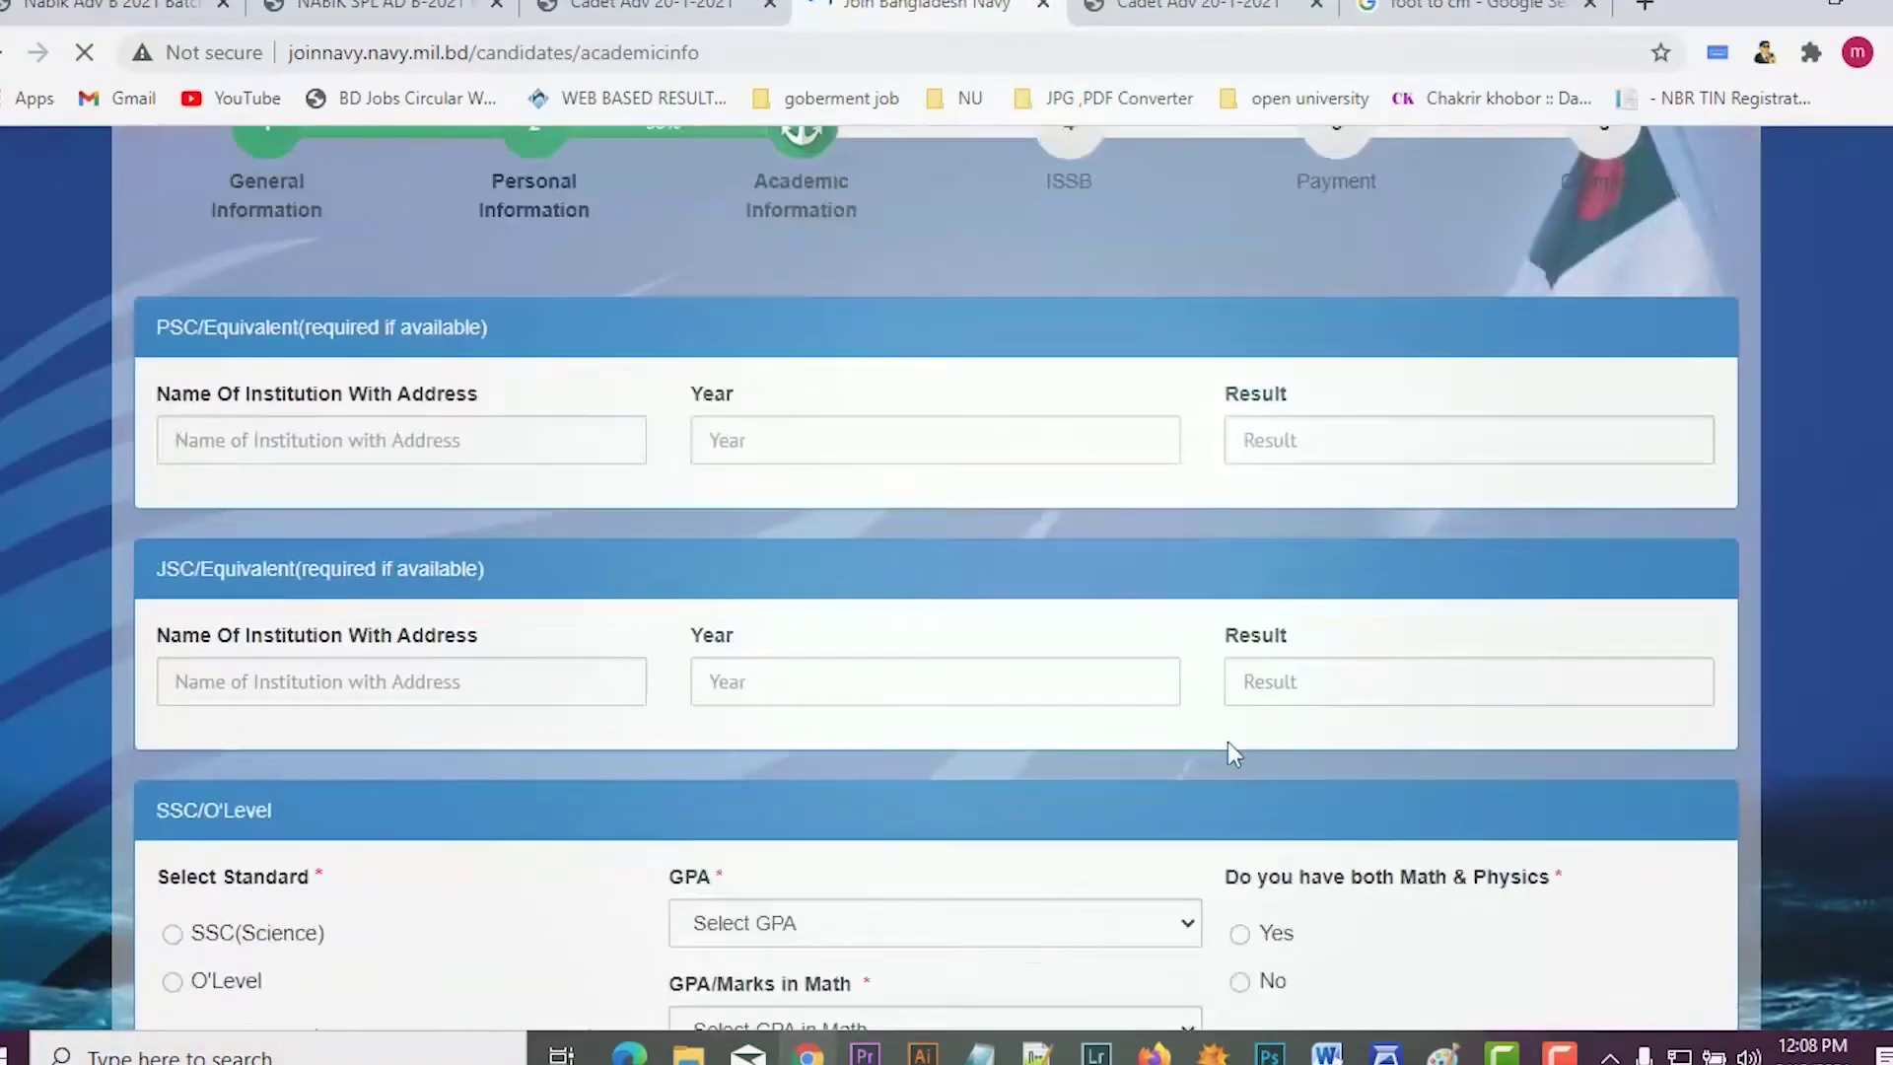
pyautogui.scroll(2, 1228, 754)
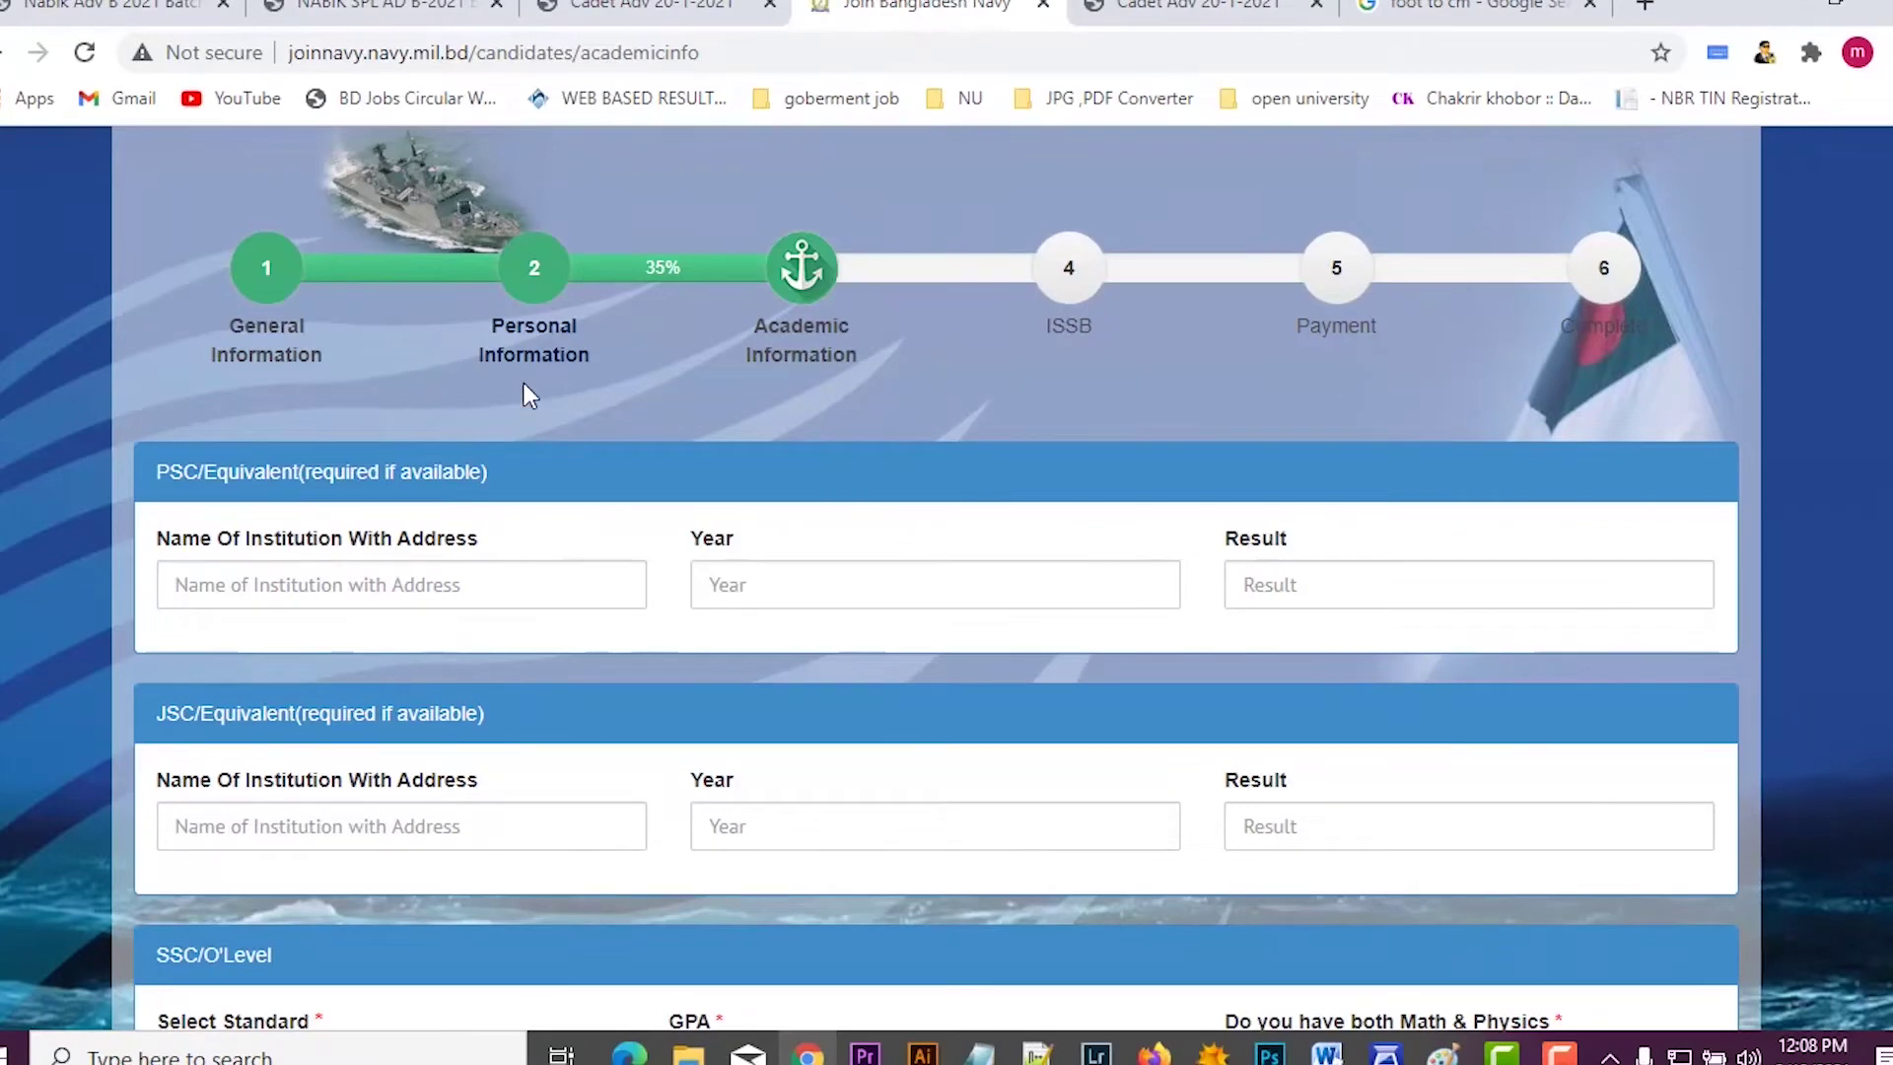
pyautogui.scroll(-2, 527, 392)
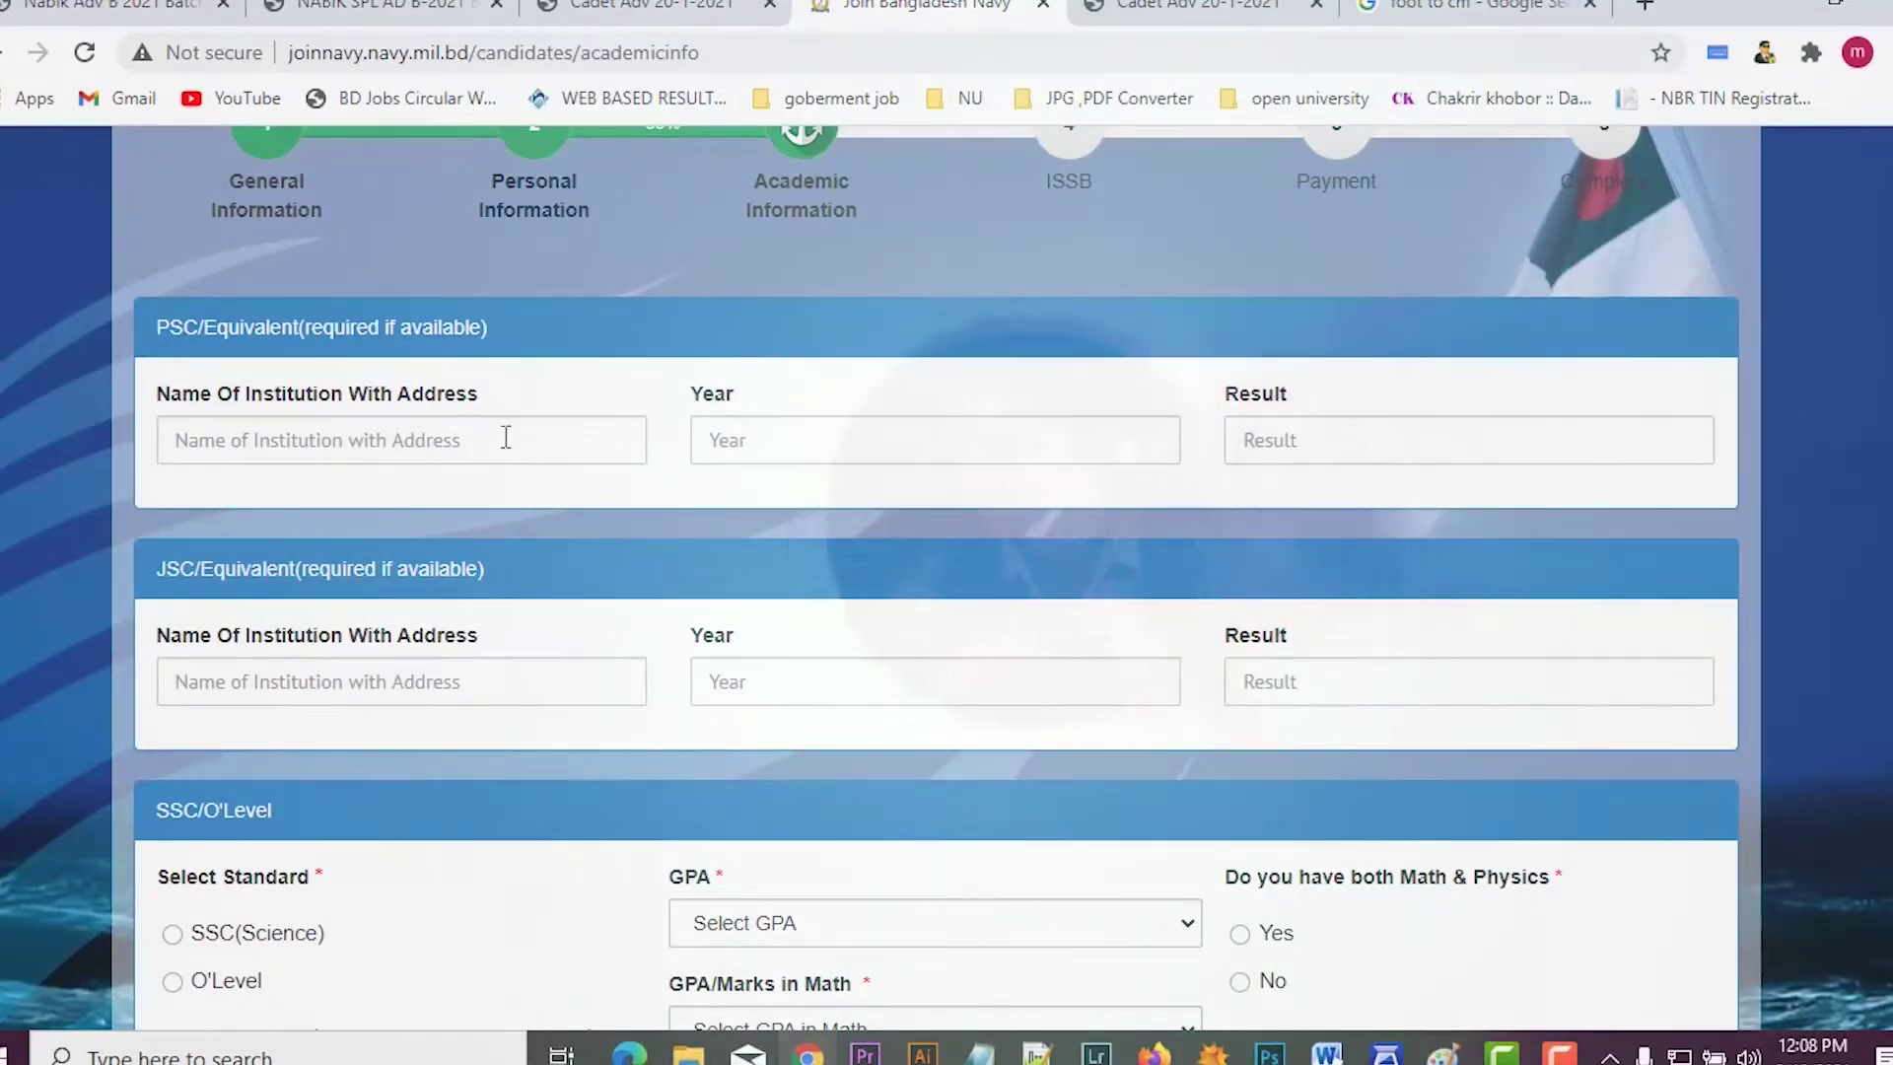
# Step: Enter the PSC record: CJM high school, 2007, result 5.00
pyautogui.click(506, 437)
pyautogui.write('CJM ')
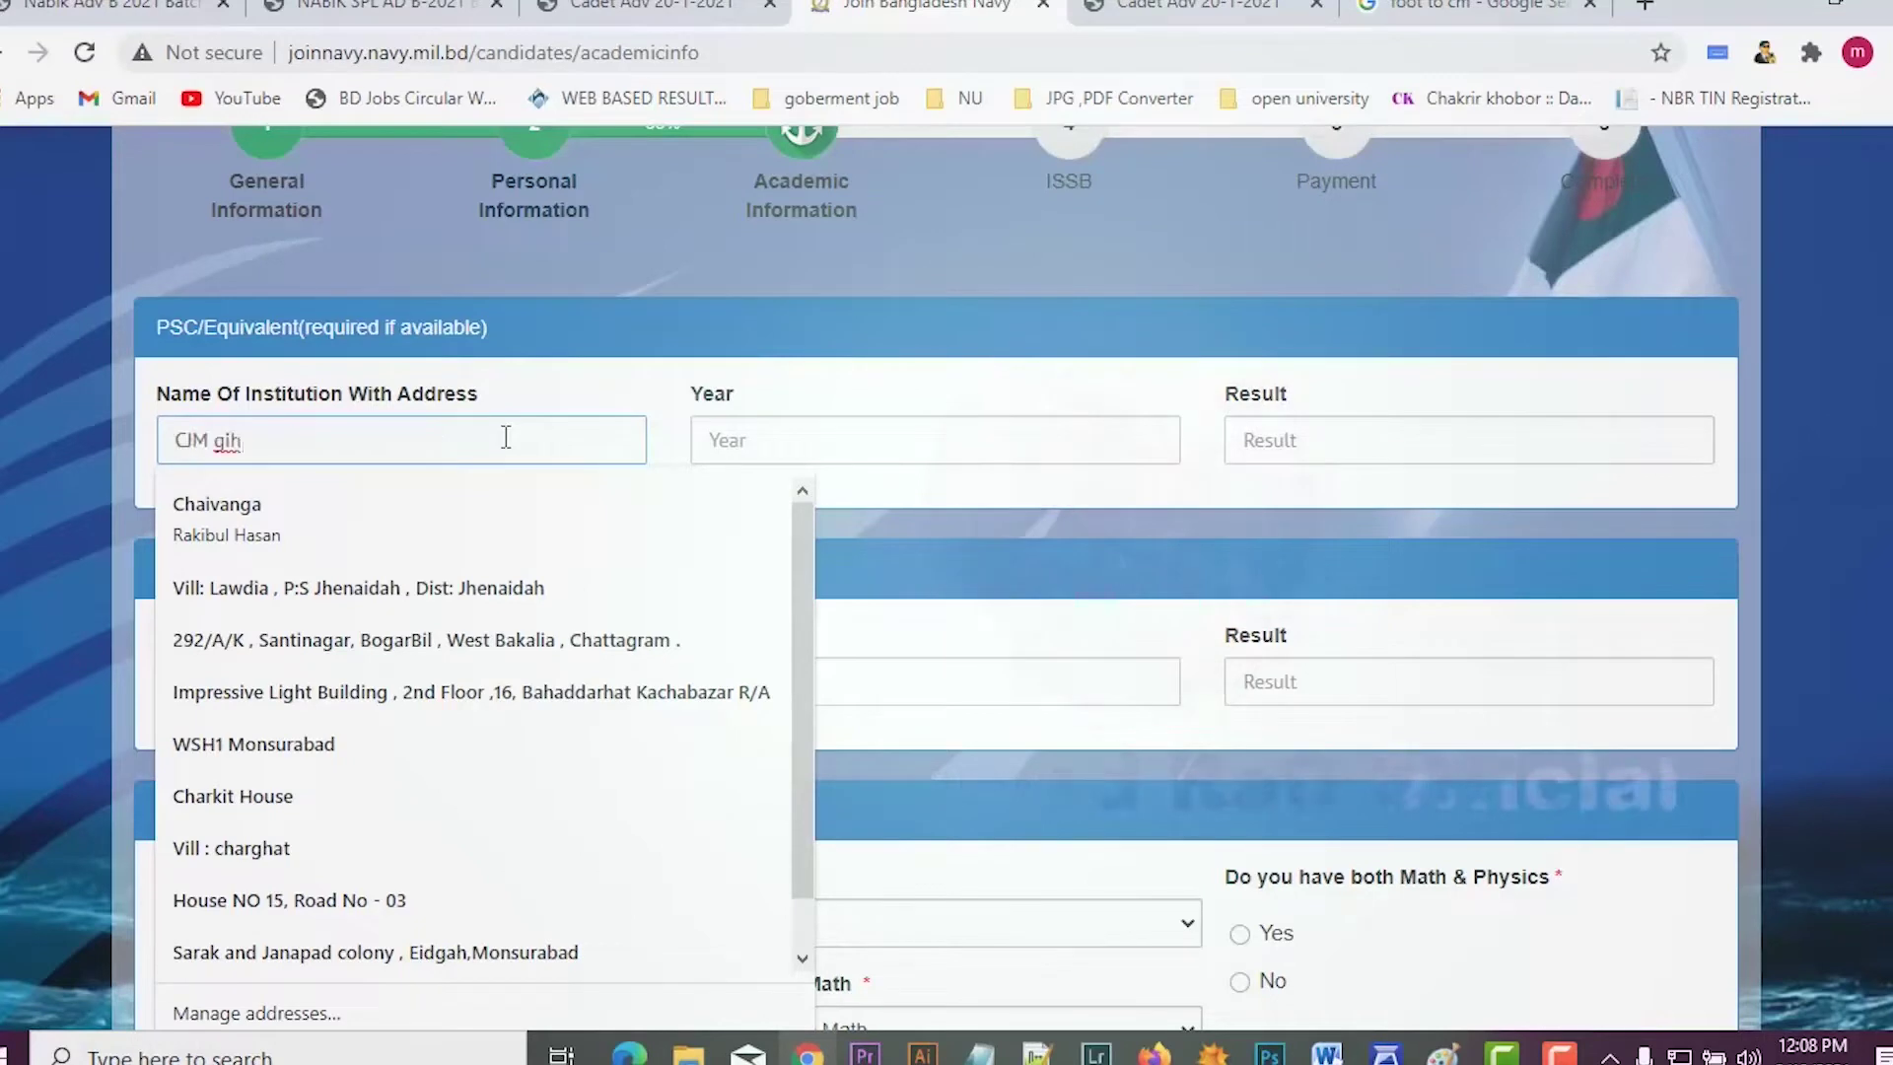
pyautogui.write('high school')
pyautogui.click(791, 427)
pyautogui.write('2007')
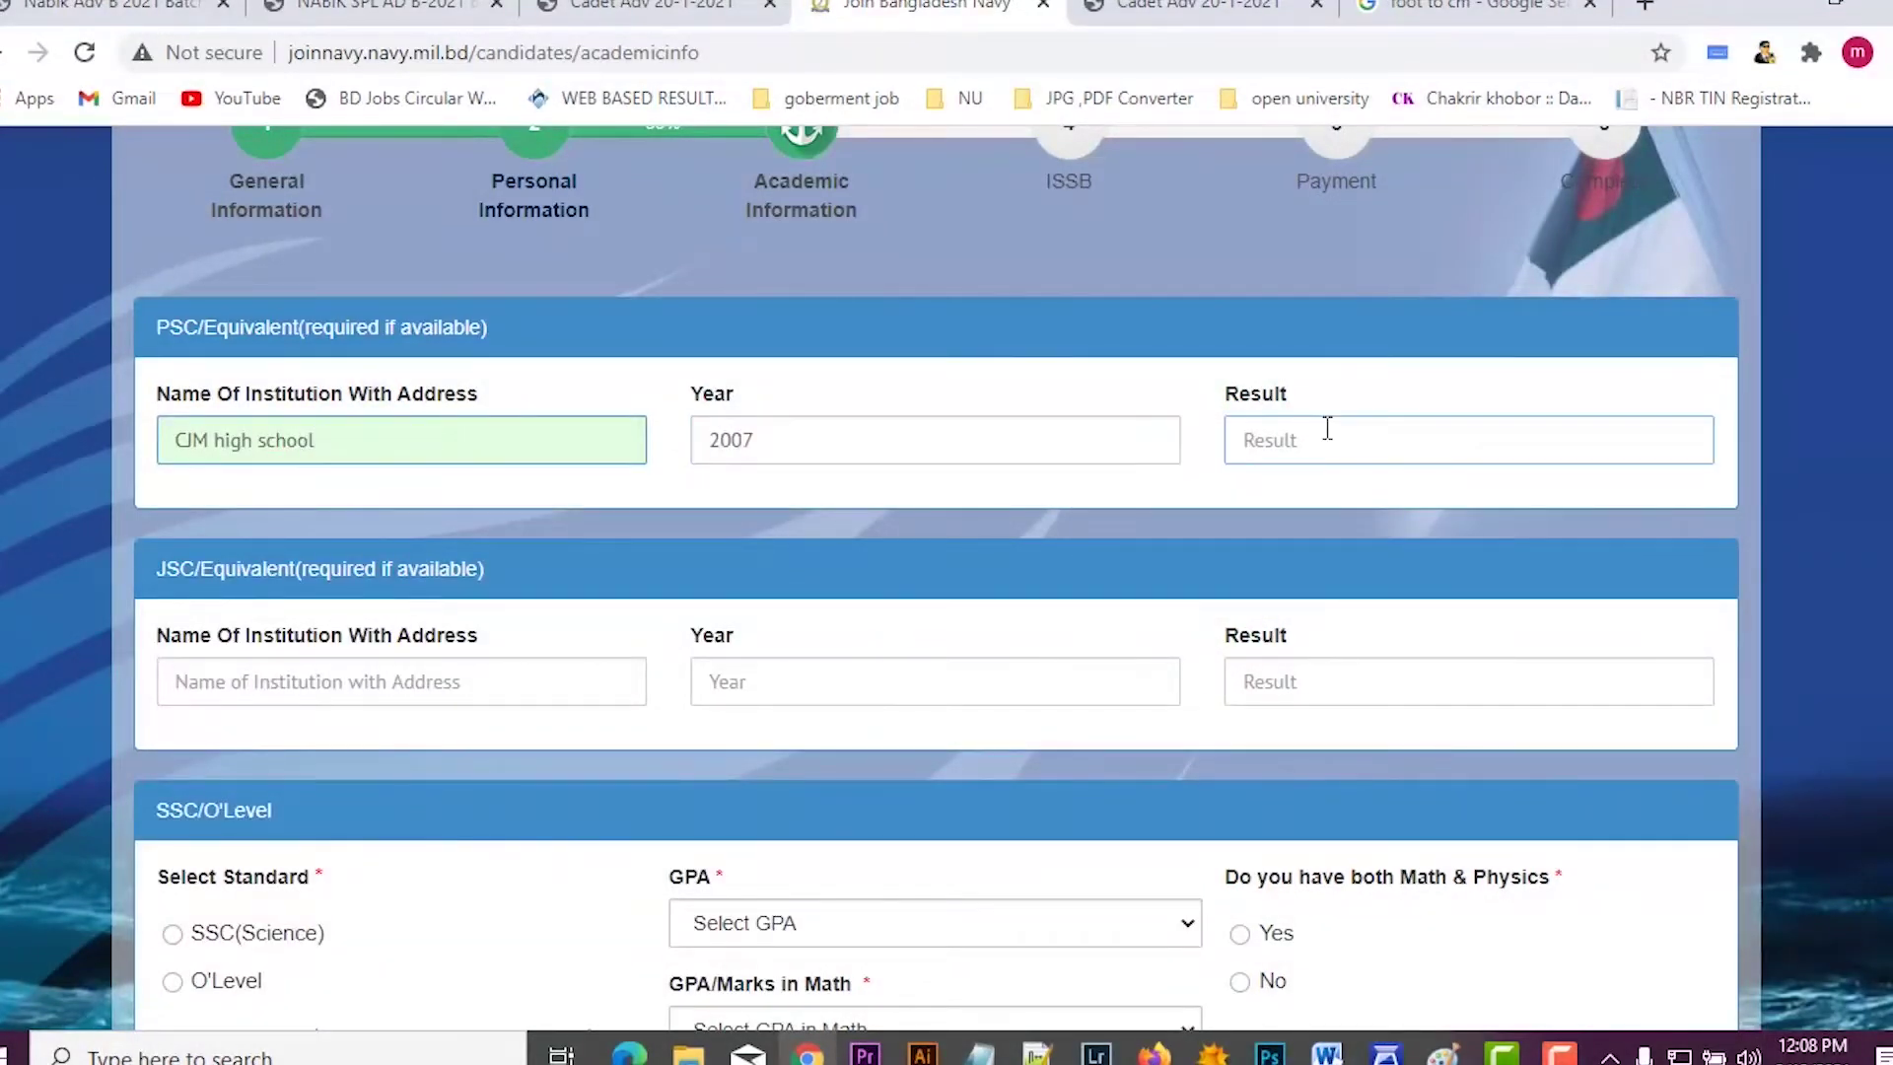
pyautogui.click(1327, 428)
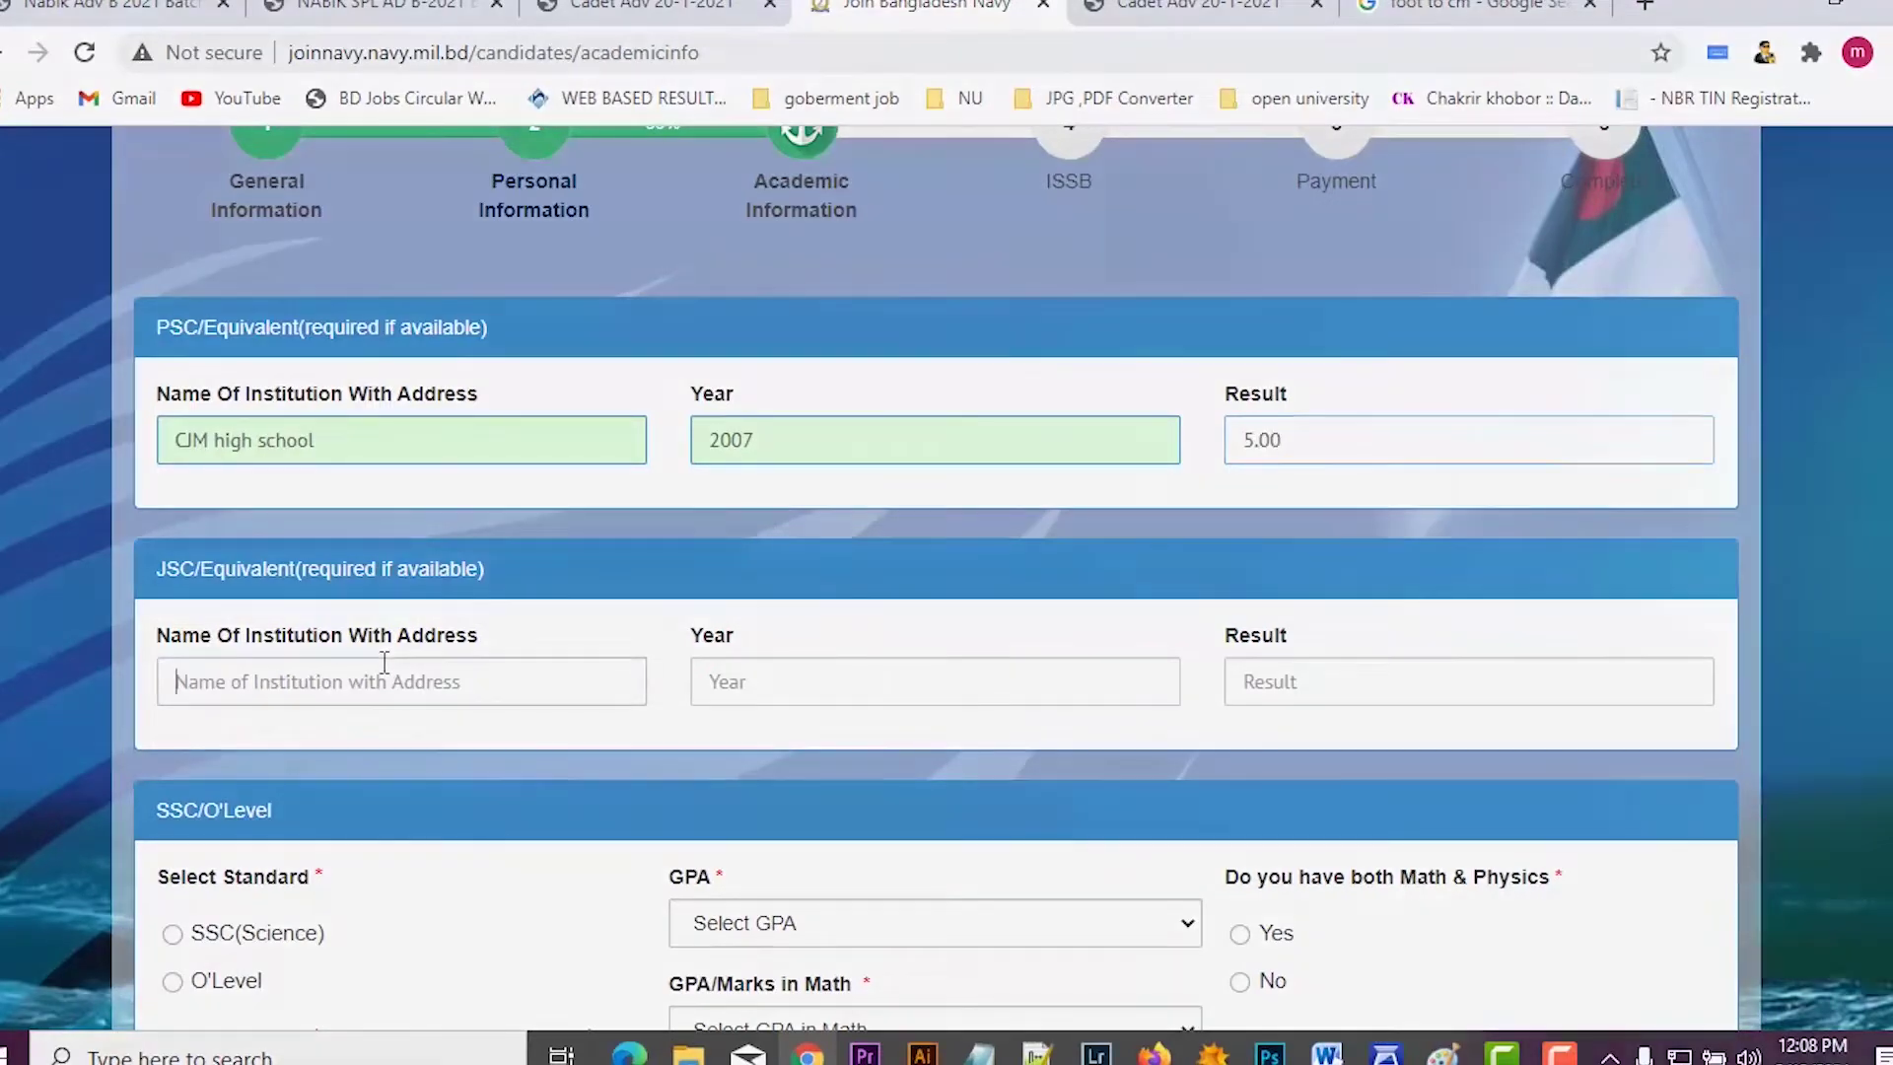
# Step: Enter the JSC record: CJM high school, 2010, result 5.00
pyautogui.click(387, 671)
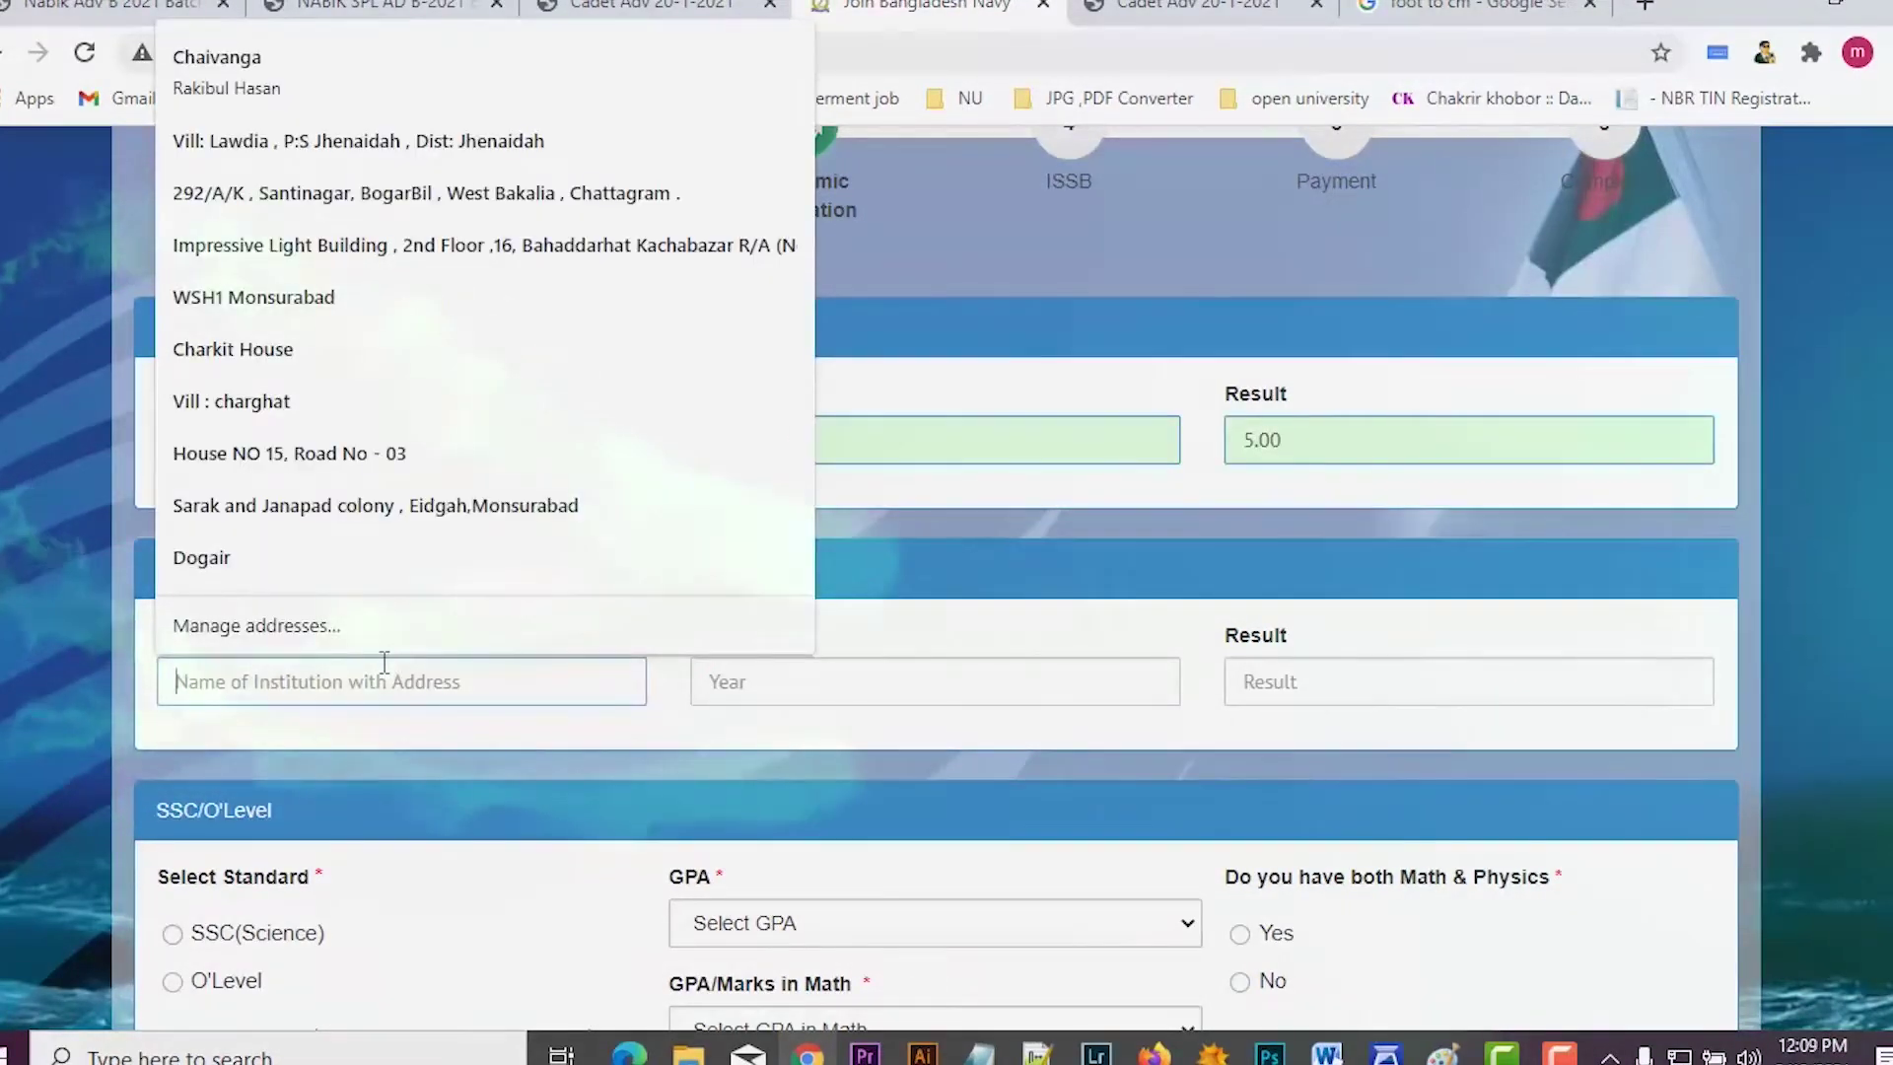
pyautogui.hotkey('ctrl', 'v')
pyautogui.click(804, 678)
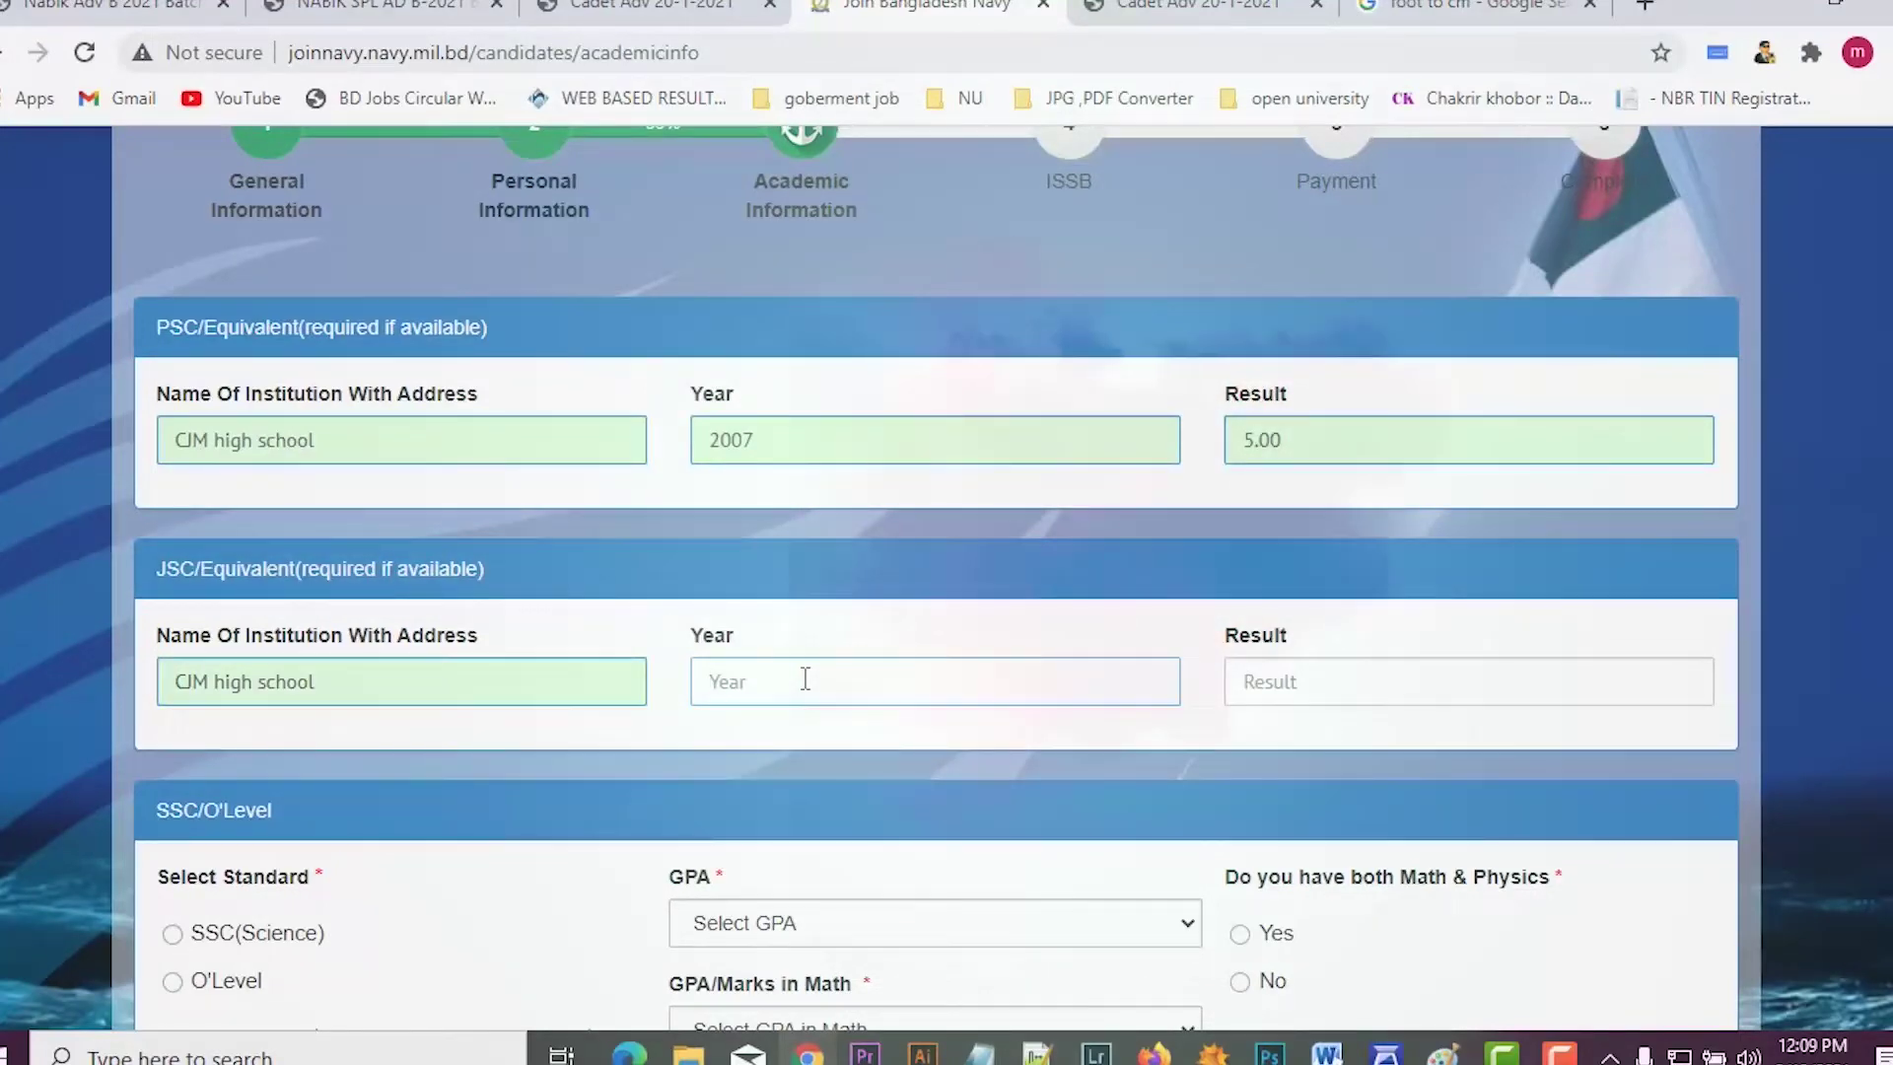
pyautogui.write('2010')
pyautogui.press('Tab')
pyautogui.write('5.00')
pyautogui.scroll(-3, 1203, 735)
pyautogui.scroll(-3, 347, 686)
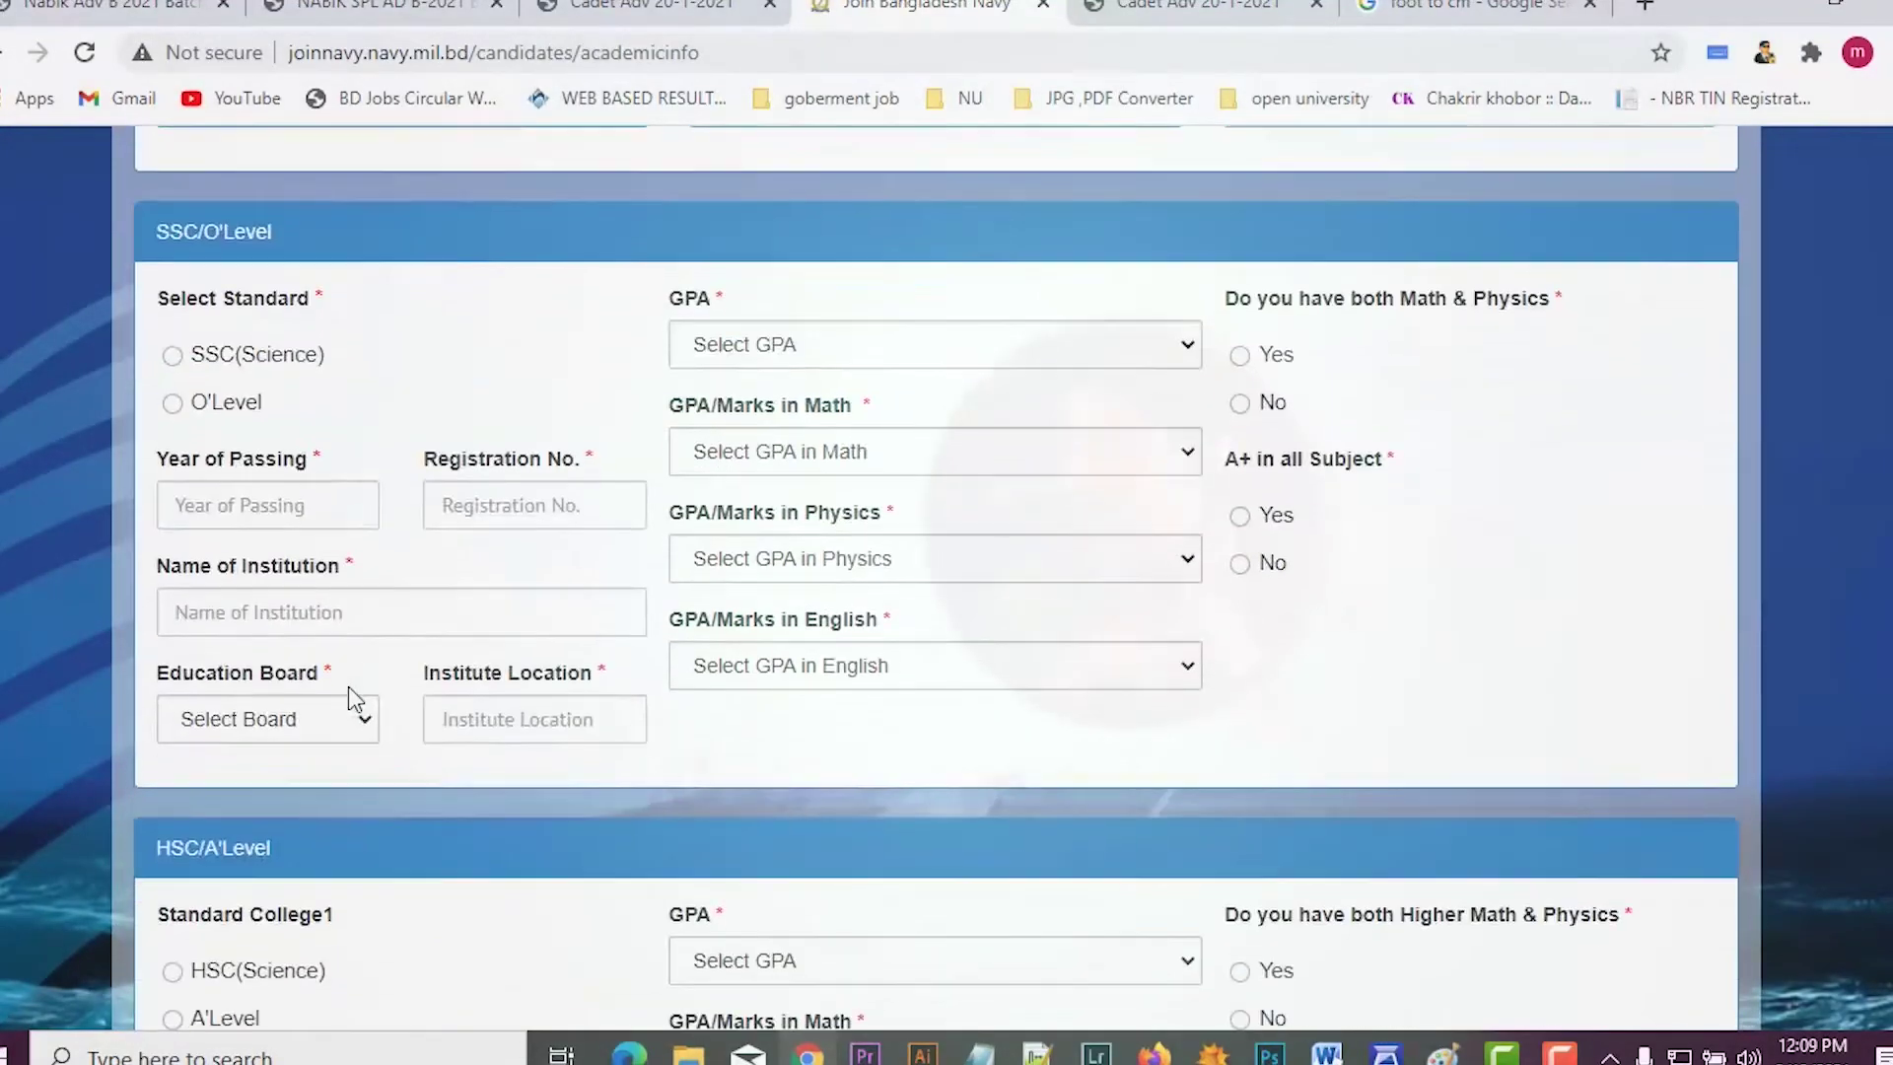
# Step: Choose SSC(Science) as the standard with overall GPA 5
pyautogui.click(173, 357)
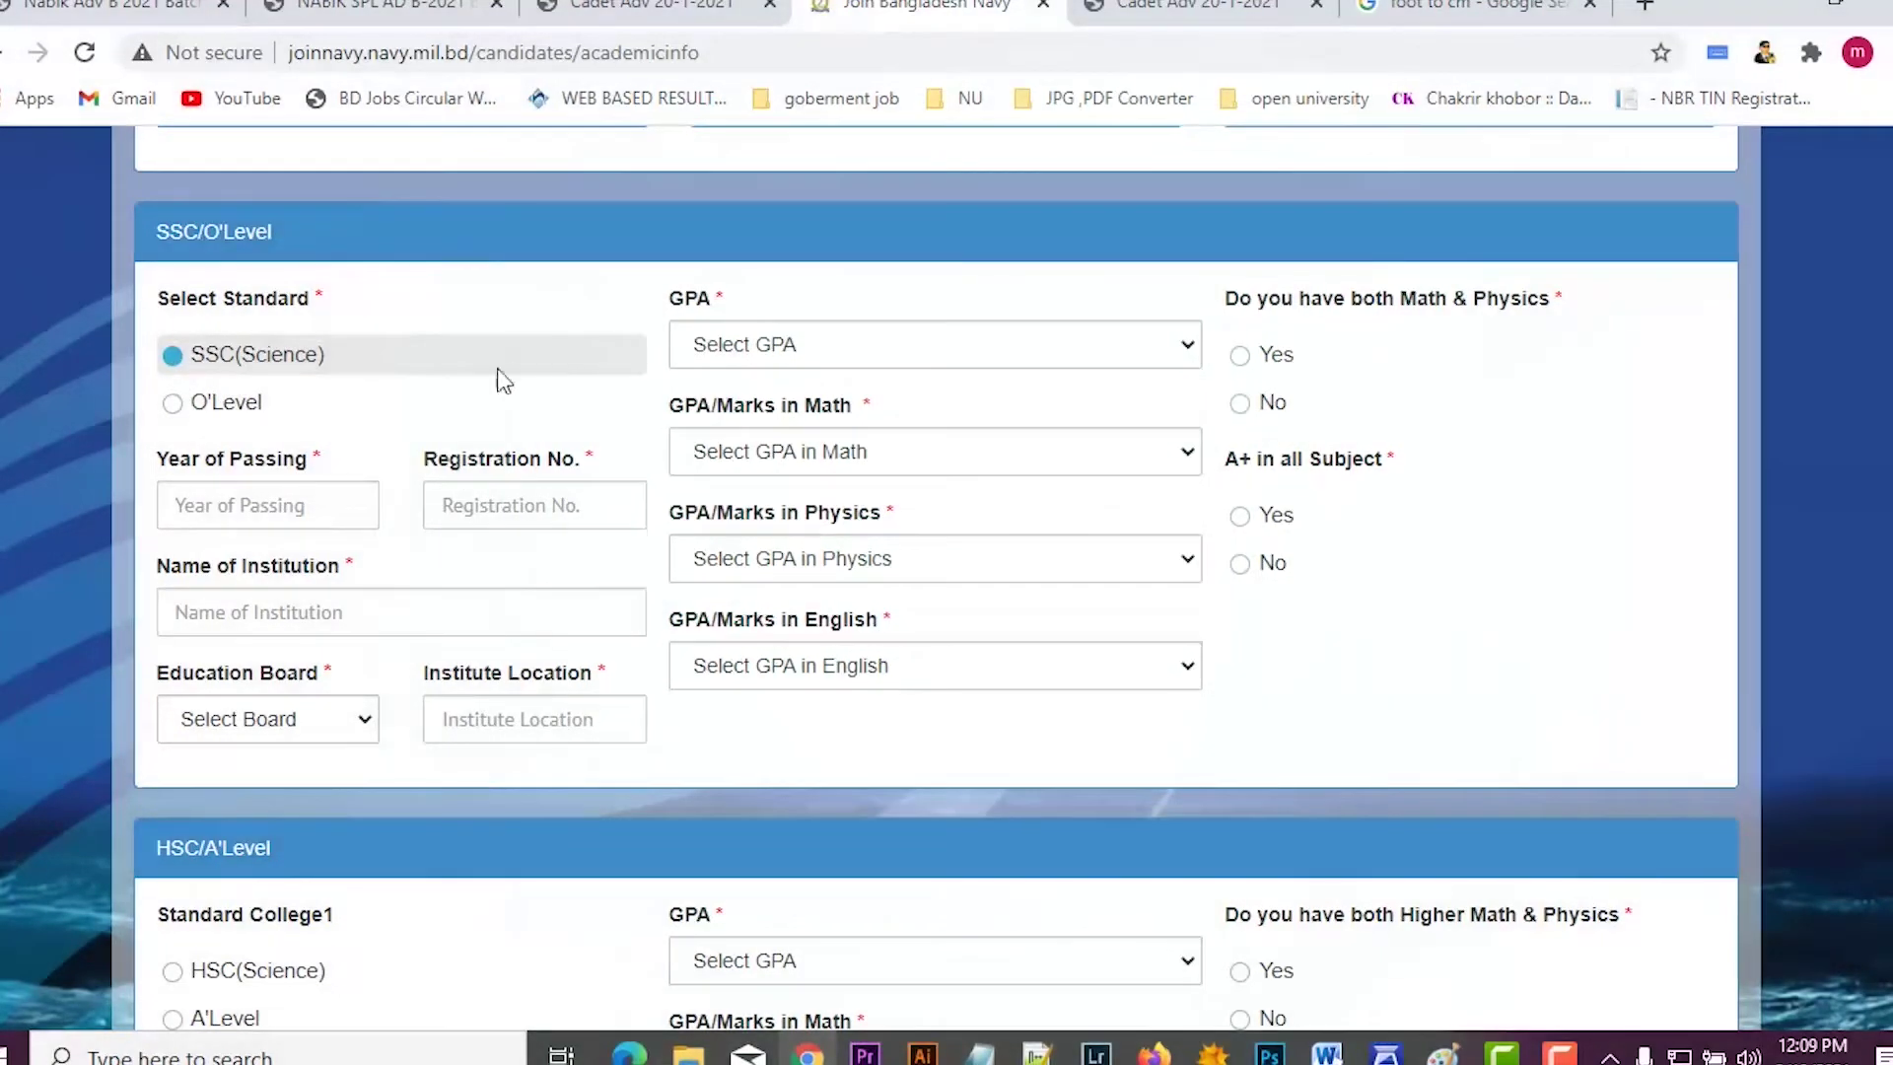
pyautogui.click(751, 347)
pyautogui.click(749, 343)
pyautogui.click(750, 345)
pyautogui.click(741, 409)
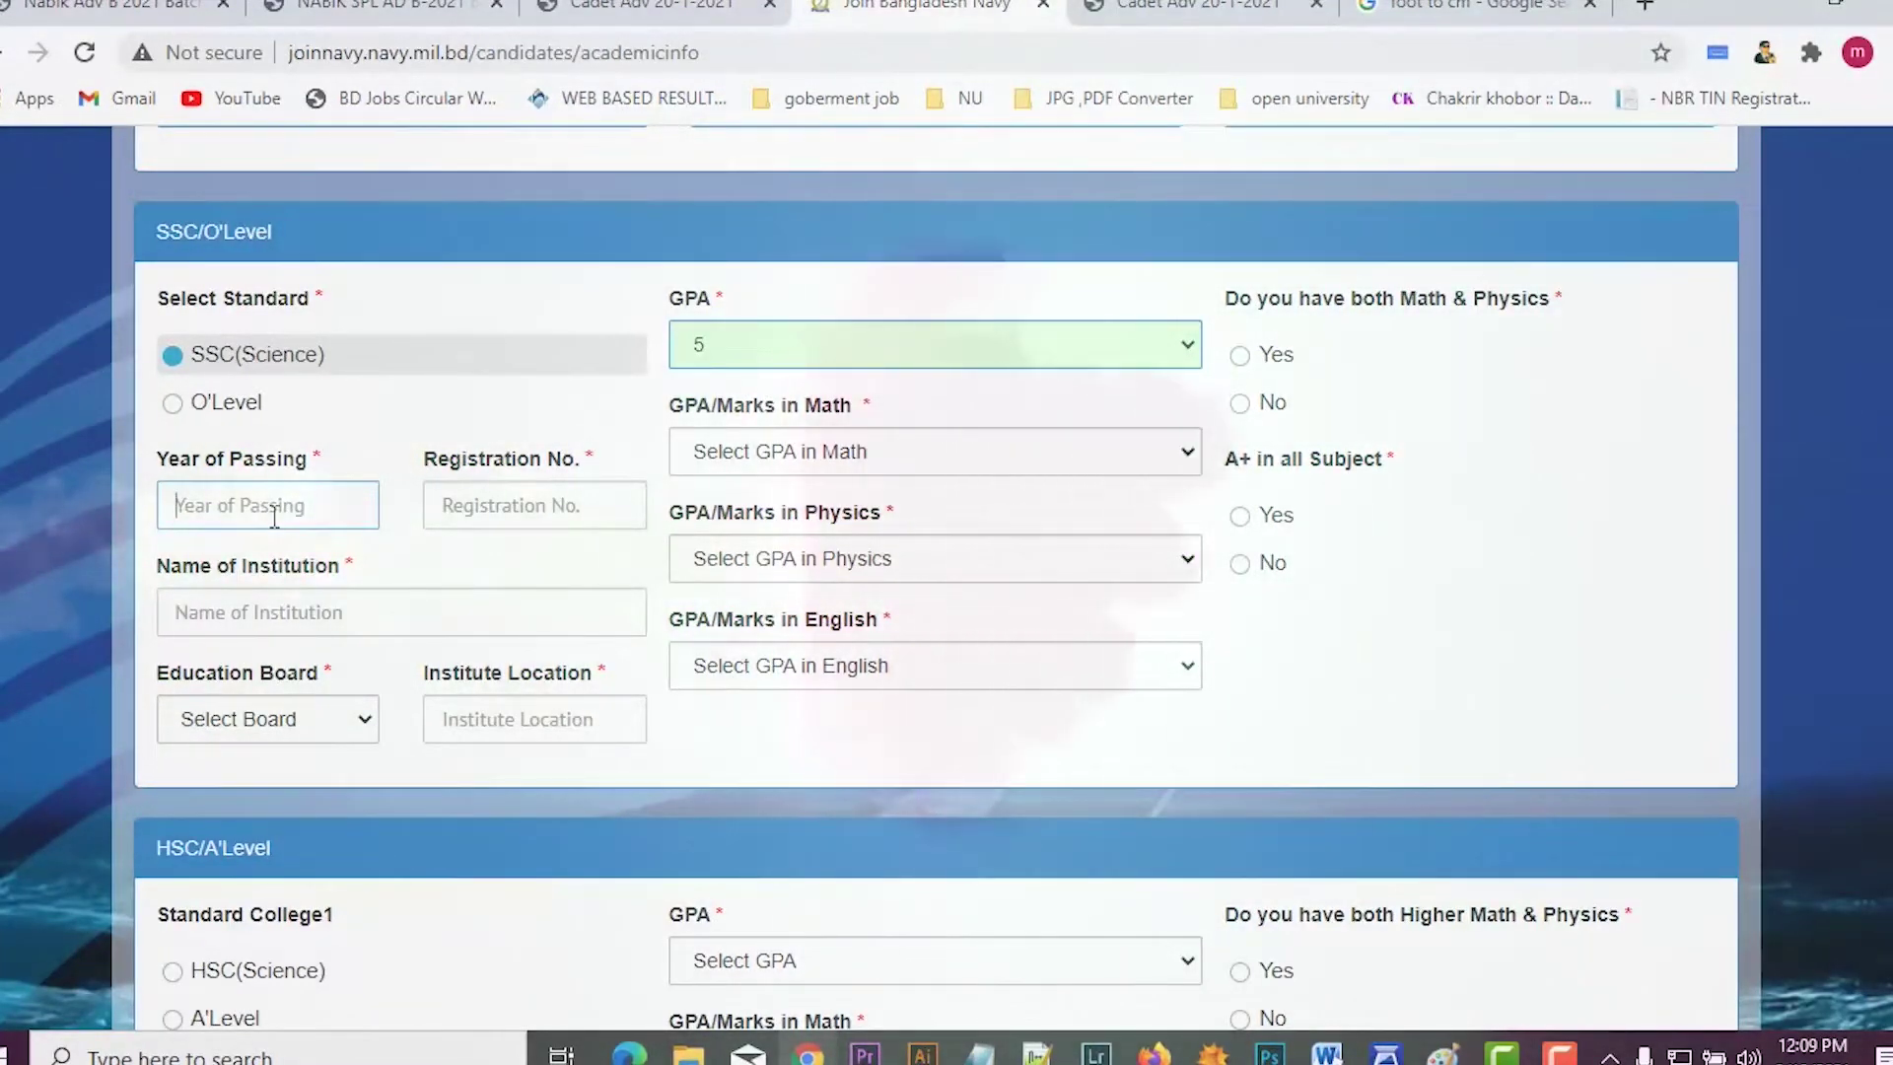
pyautogui.click(329, 612)
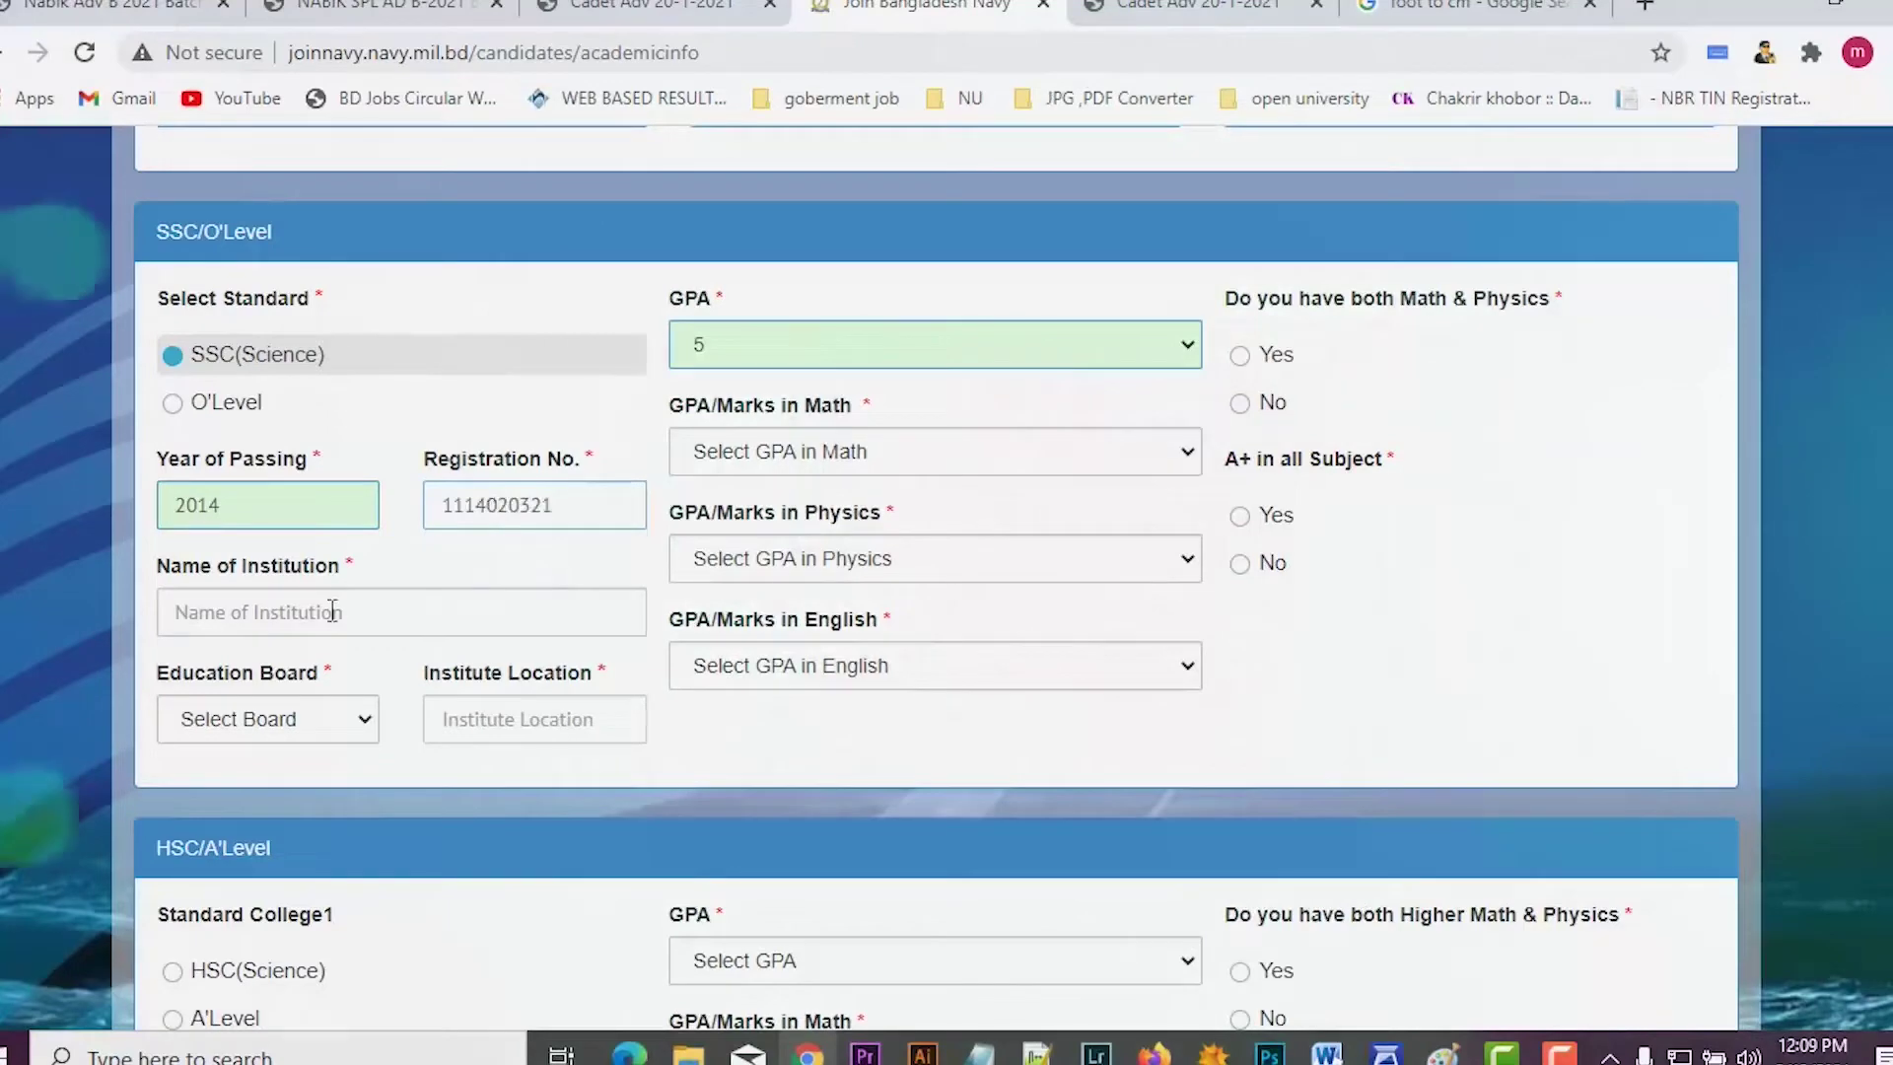
pyautogui.write('CJM high school')
pyautogui.click(267, 718)
pyautogui.click(533, 719)
pyautogui.write('CJM high school')
pyautogui.scroll(2, 743, 611)
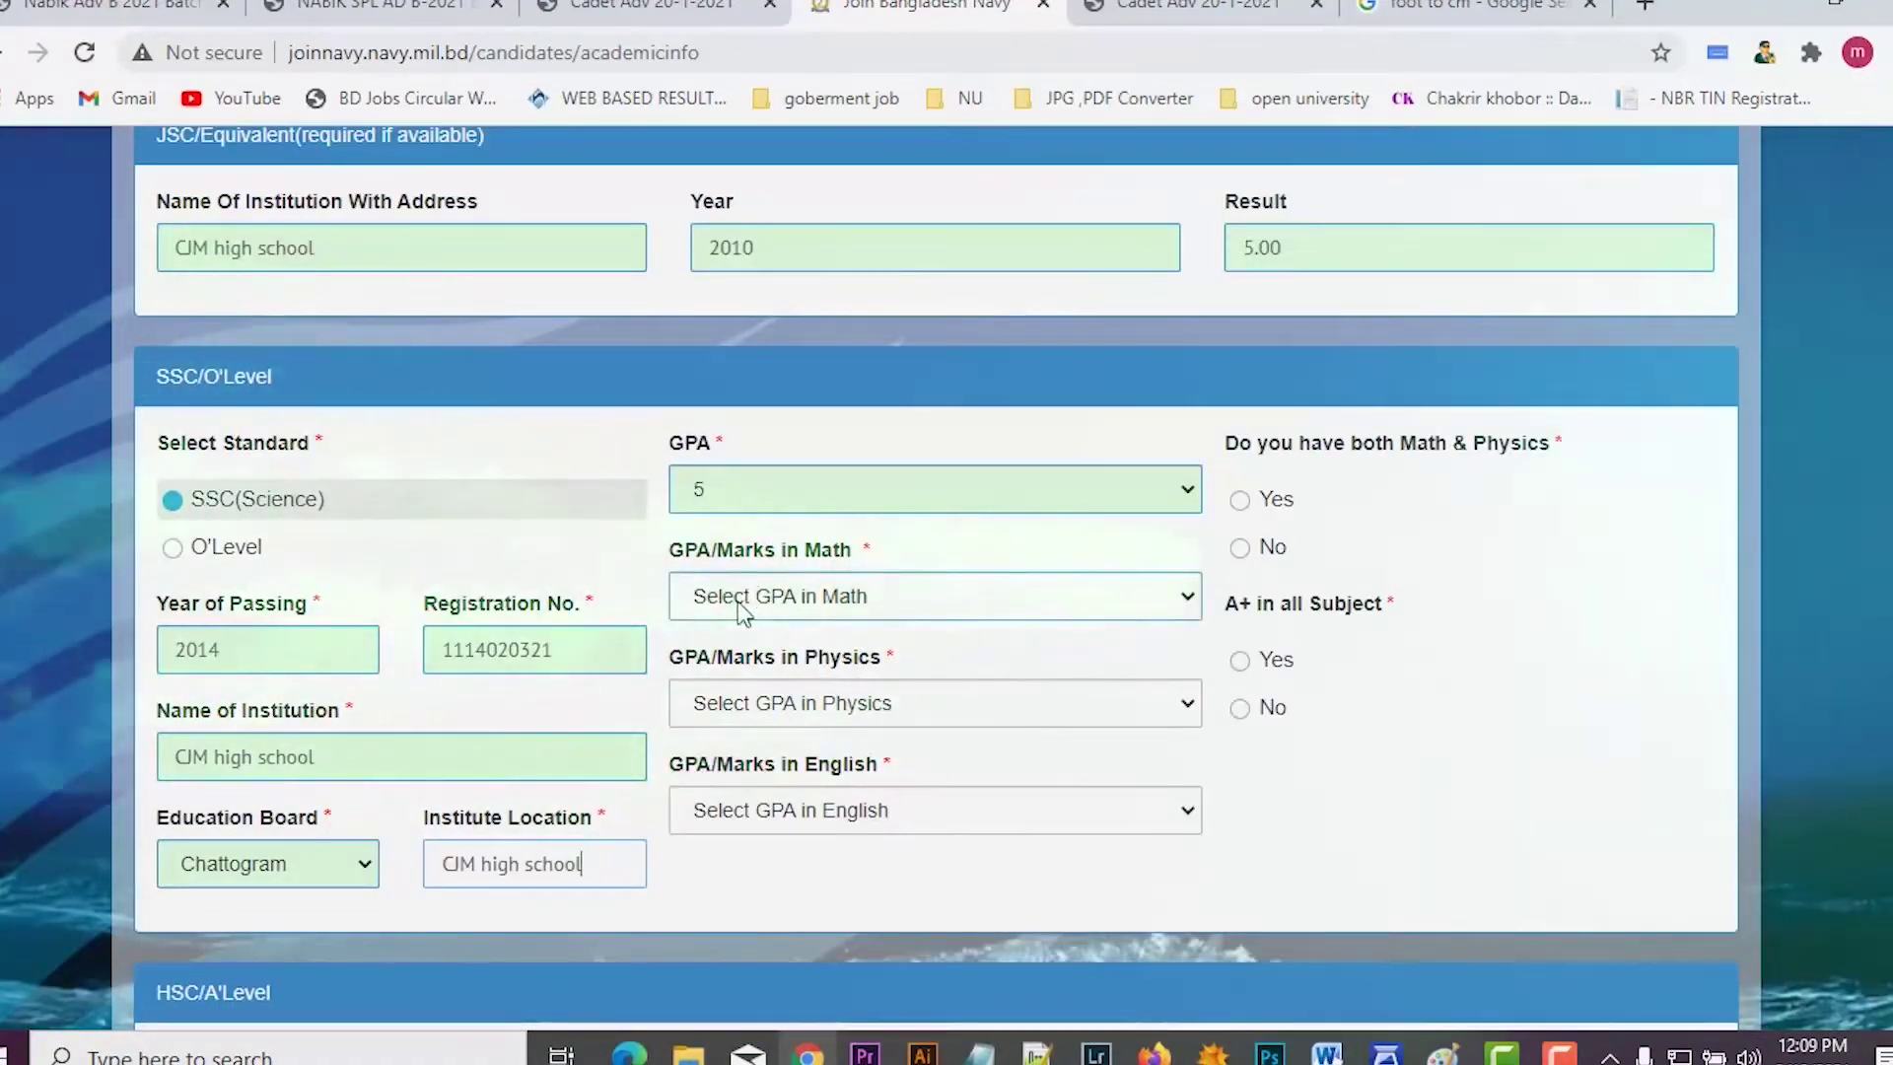
# Step: Set the SSC Math, Physics and English subject GPAs to 5
pyautogui.click(742, 609)
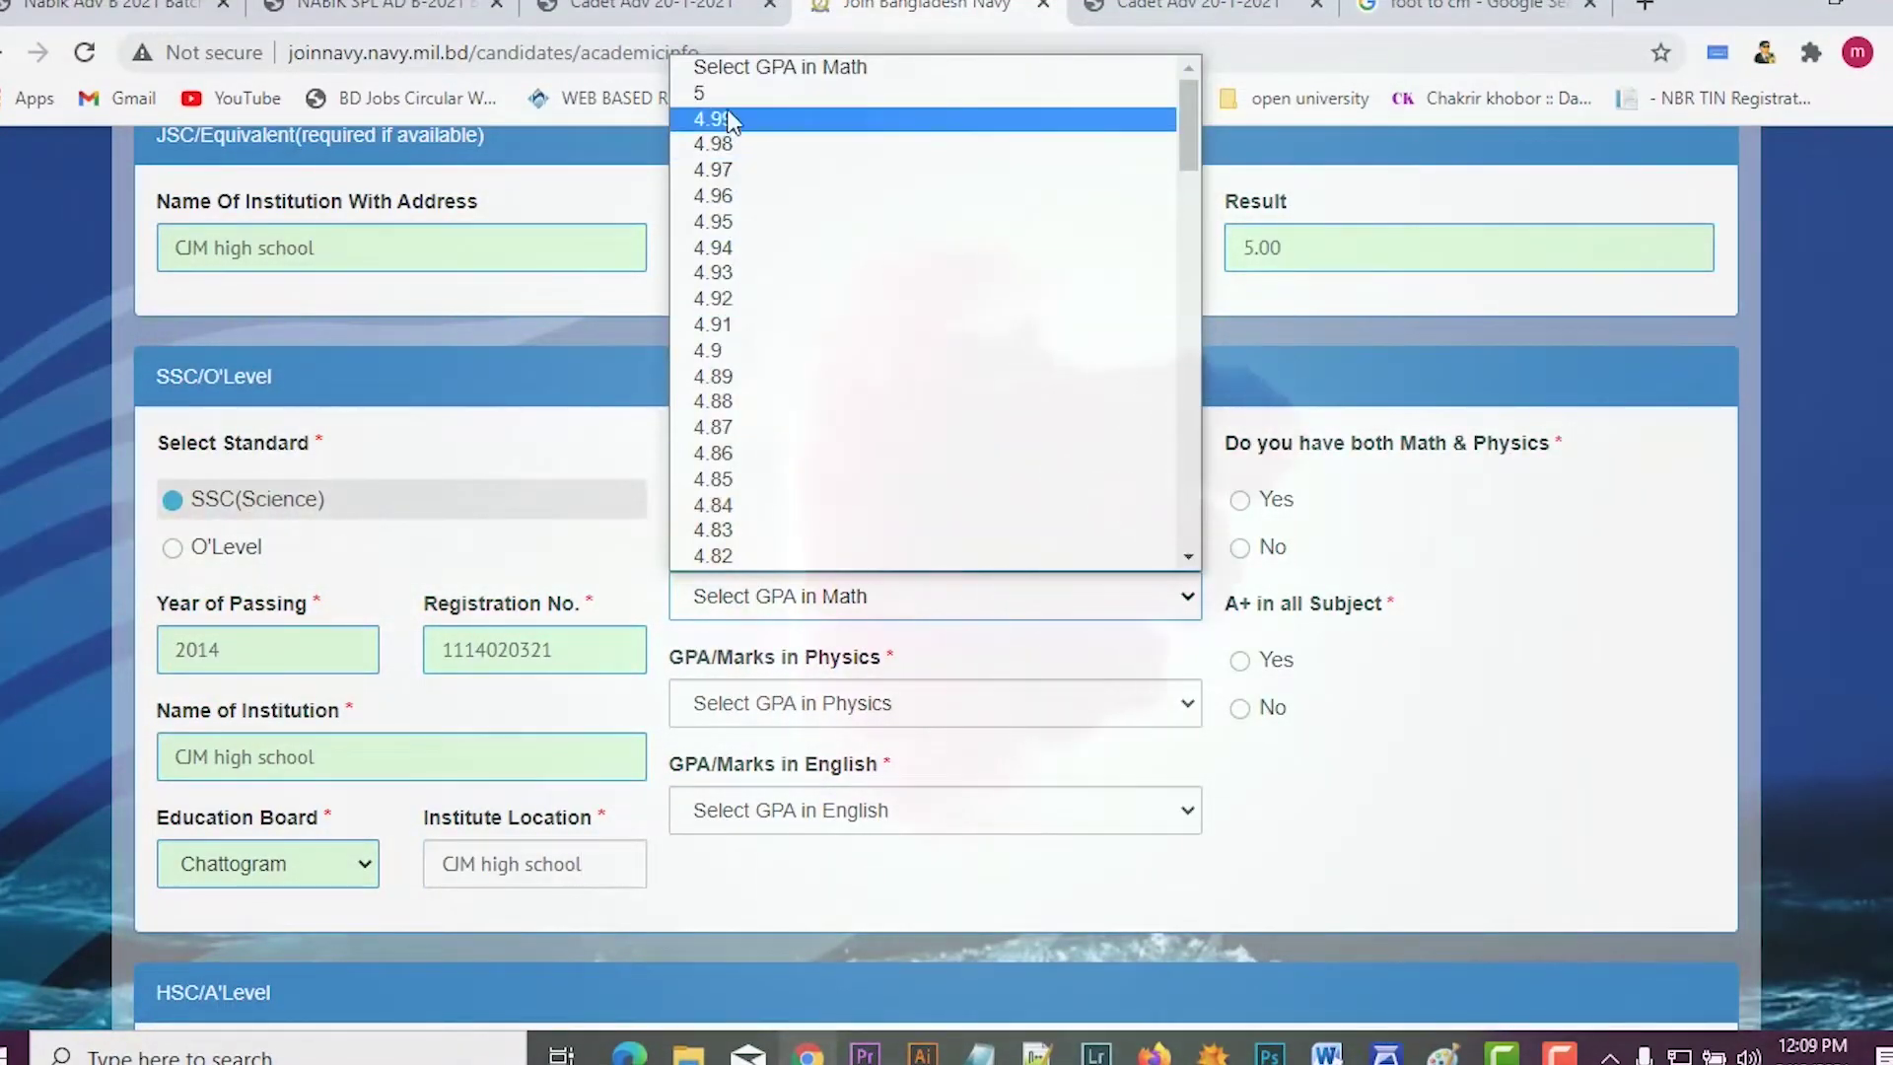
pyautogui.click(724, 93)
pyautogui.scroll(-3, 813, 493)
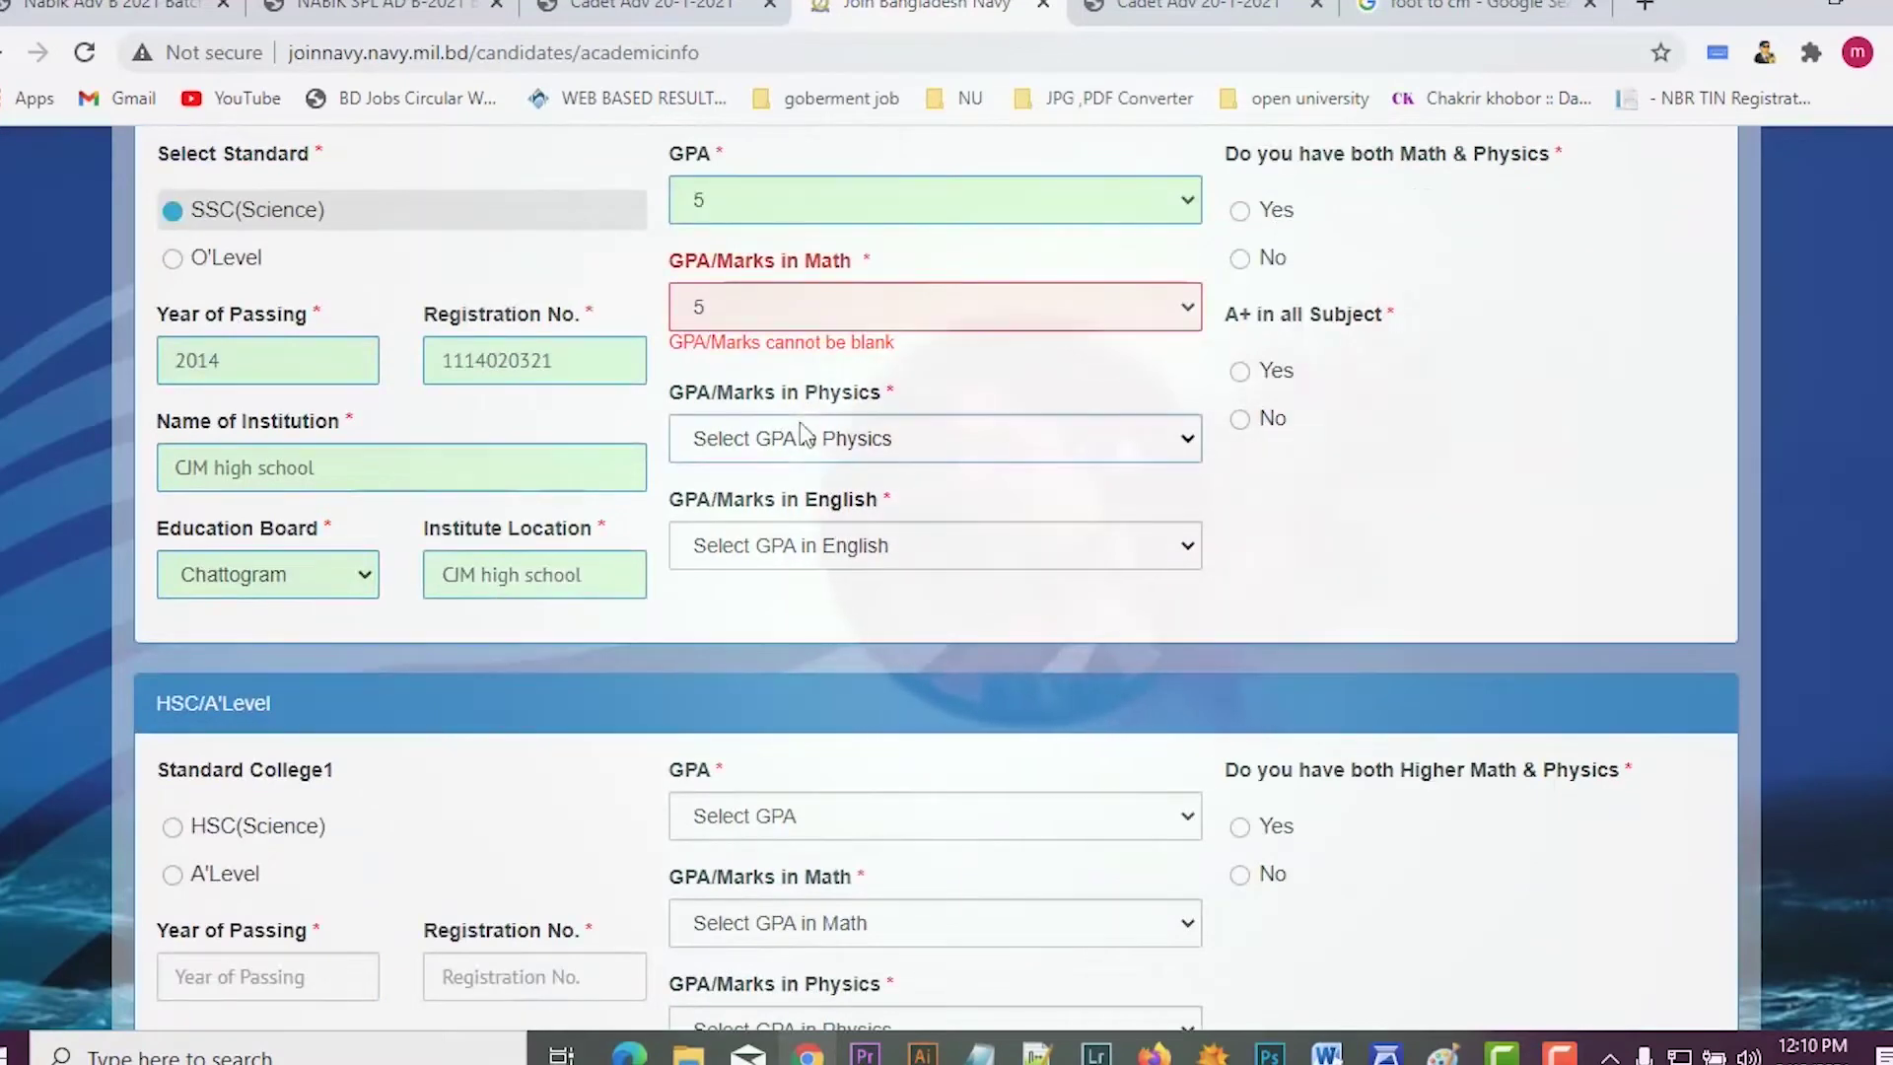
pyautogui.click(801, 307)
pyautogui.click(807, 370)
pyautogui.click(800, 438)
pyautogui.click(800, 491)
pyautogui.scroll(-3, 834, 512)
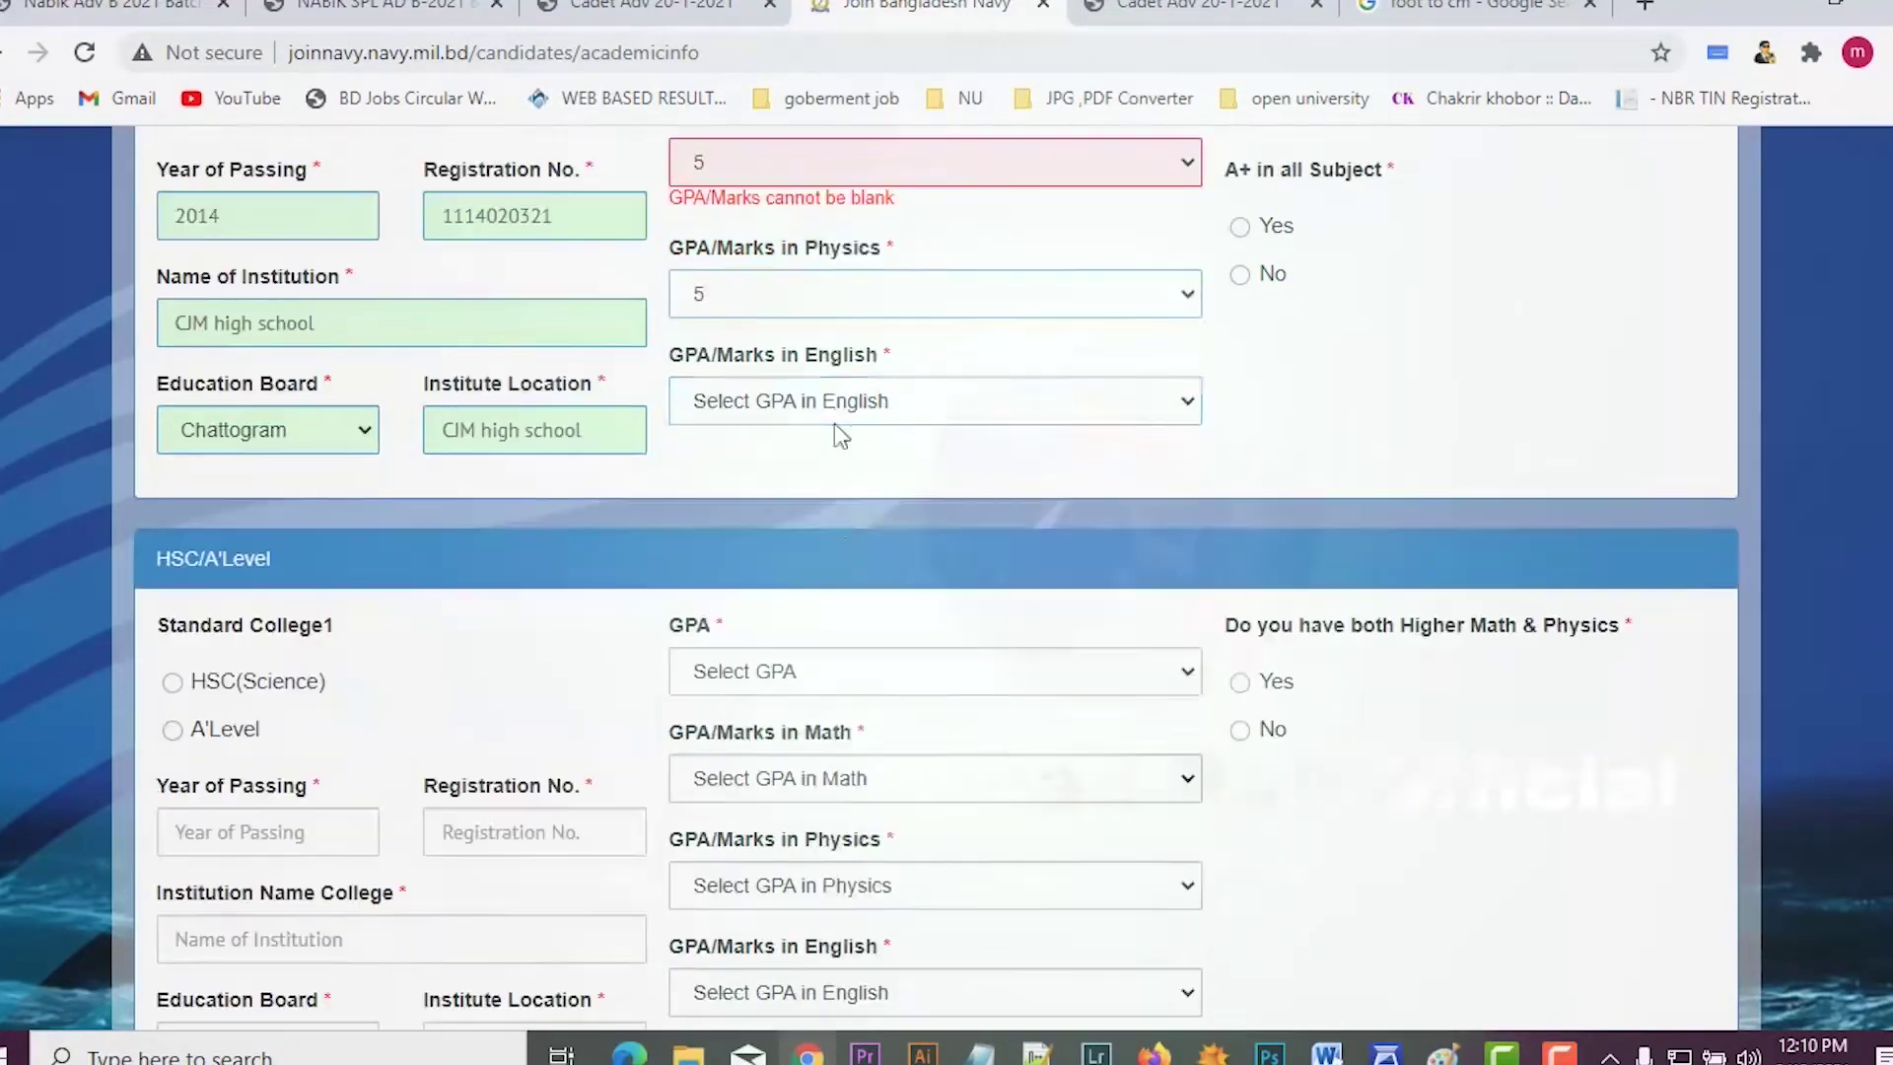
pyautogui.click(808, 372)
pyautogui.click(794, 439)
pyautogui.scroll(4, 1123, 404)
pyautogui.scroll(-2, 1126, 459)
pyautogui.scroll(2, 1392, 376)
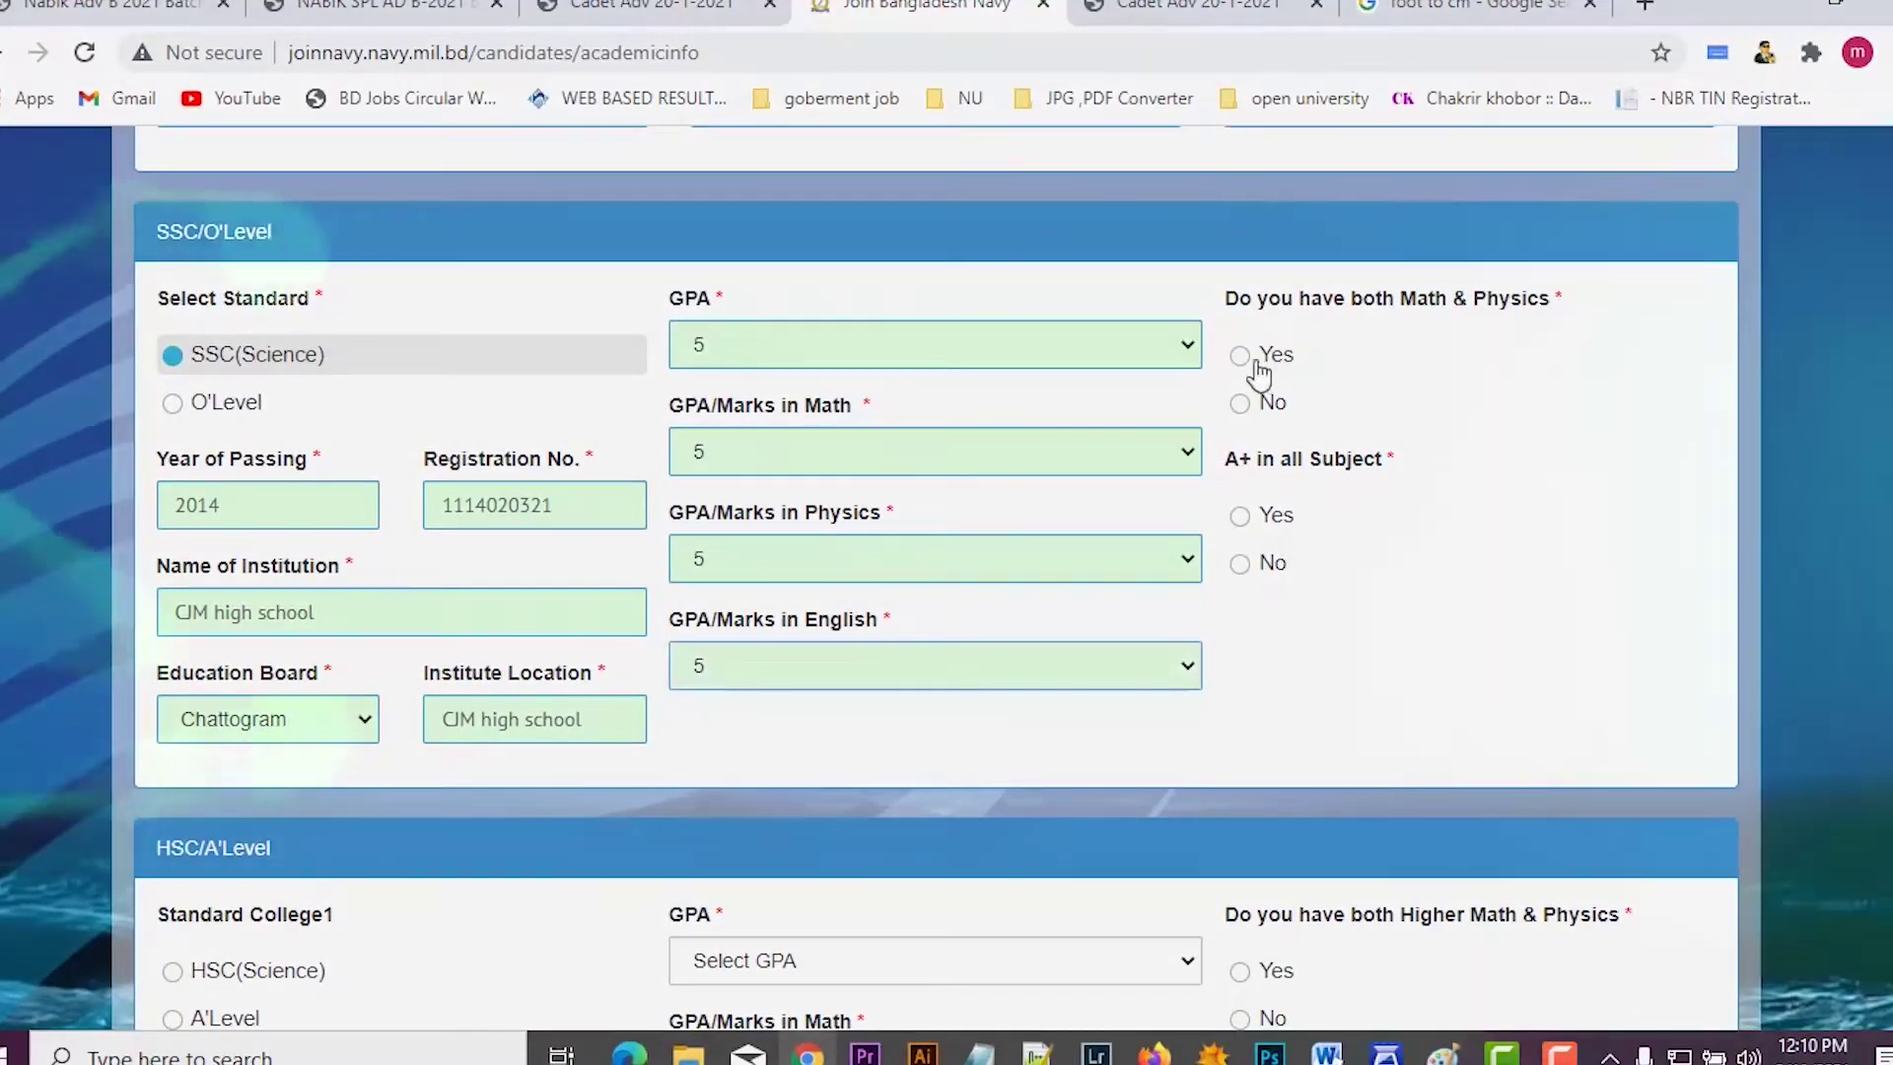
# Step: Answer Yes to having both Math & Physics and to A+ in all SSC subjects
pyautogui.click(1248, 359)
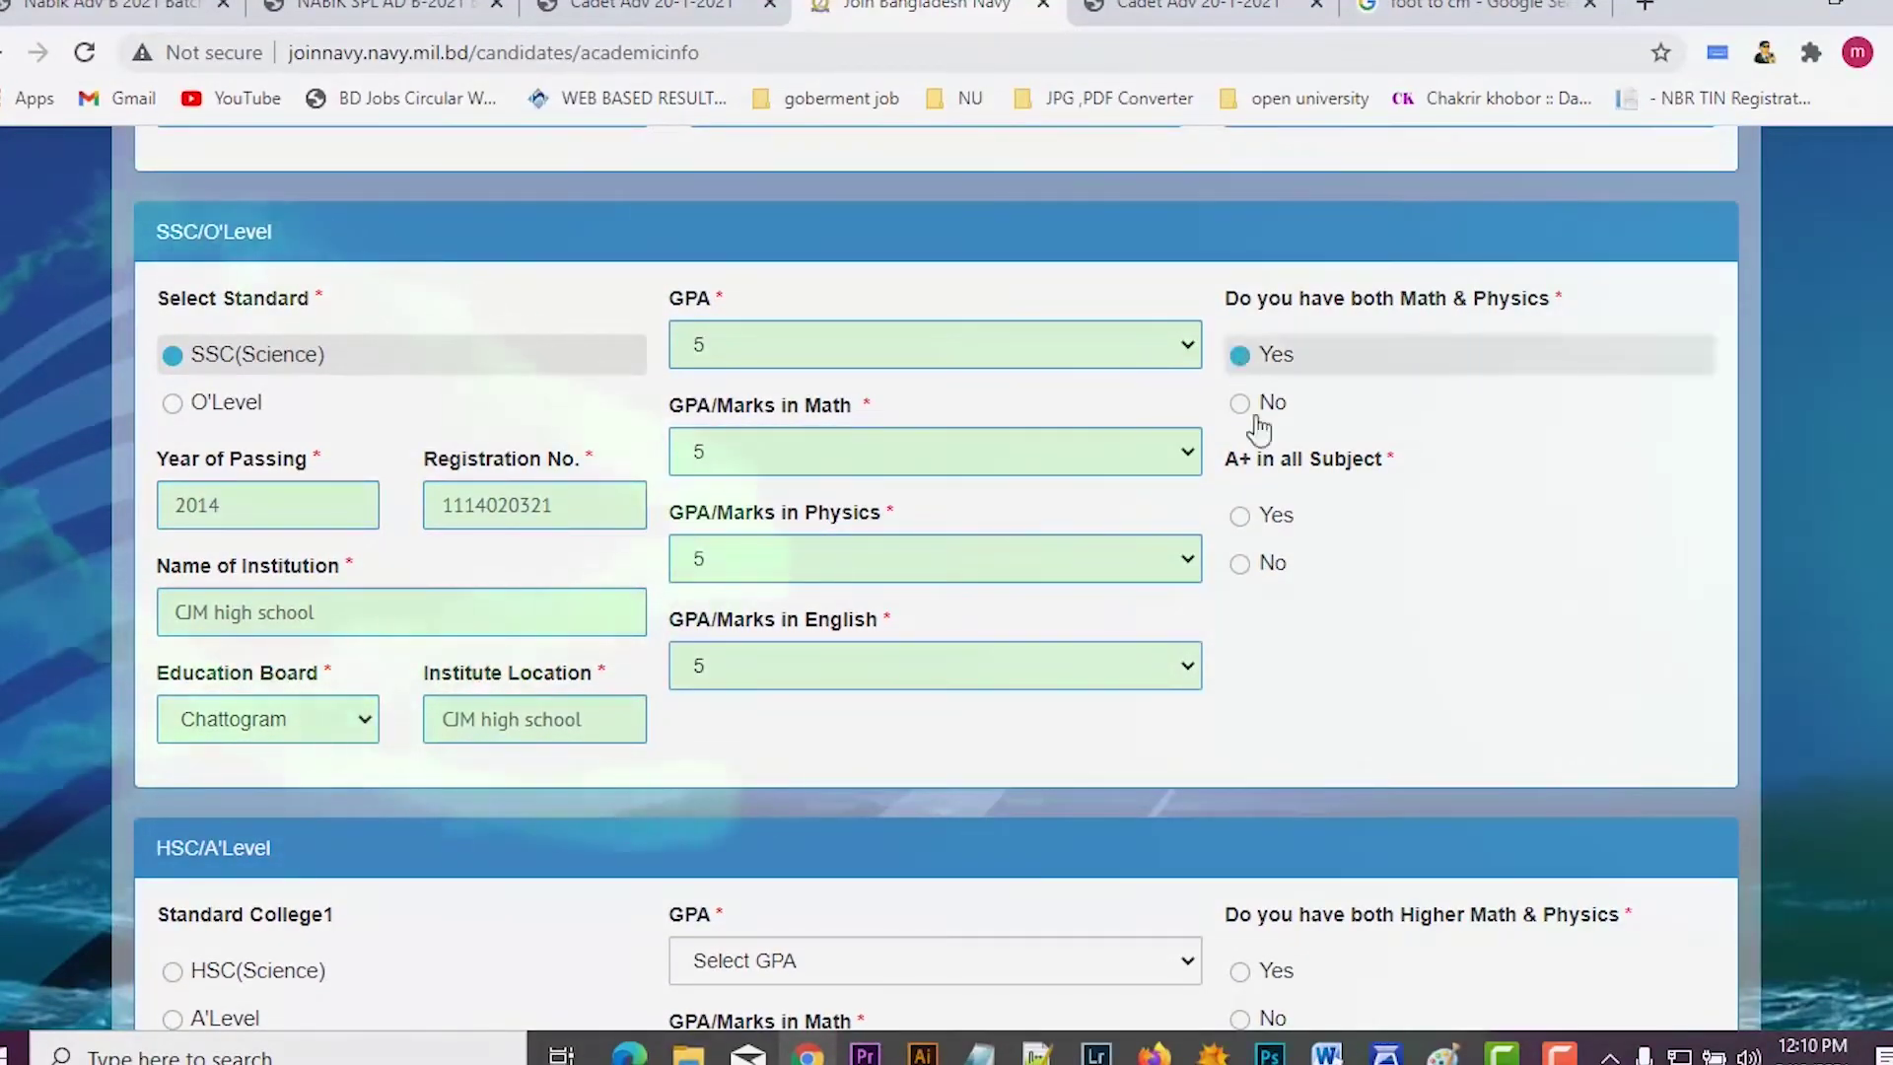
pyautogui.click(1241, 515)
pyautogui.scroll(-2, 1279, 506)
pyautogui.scroll(-4, 1287, 489)
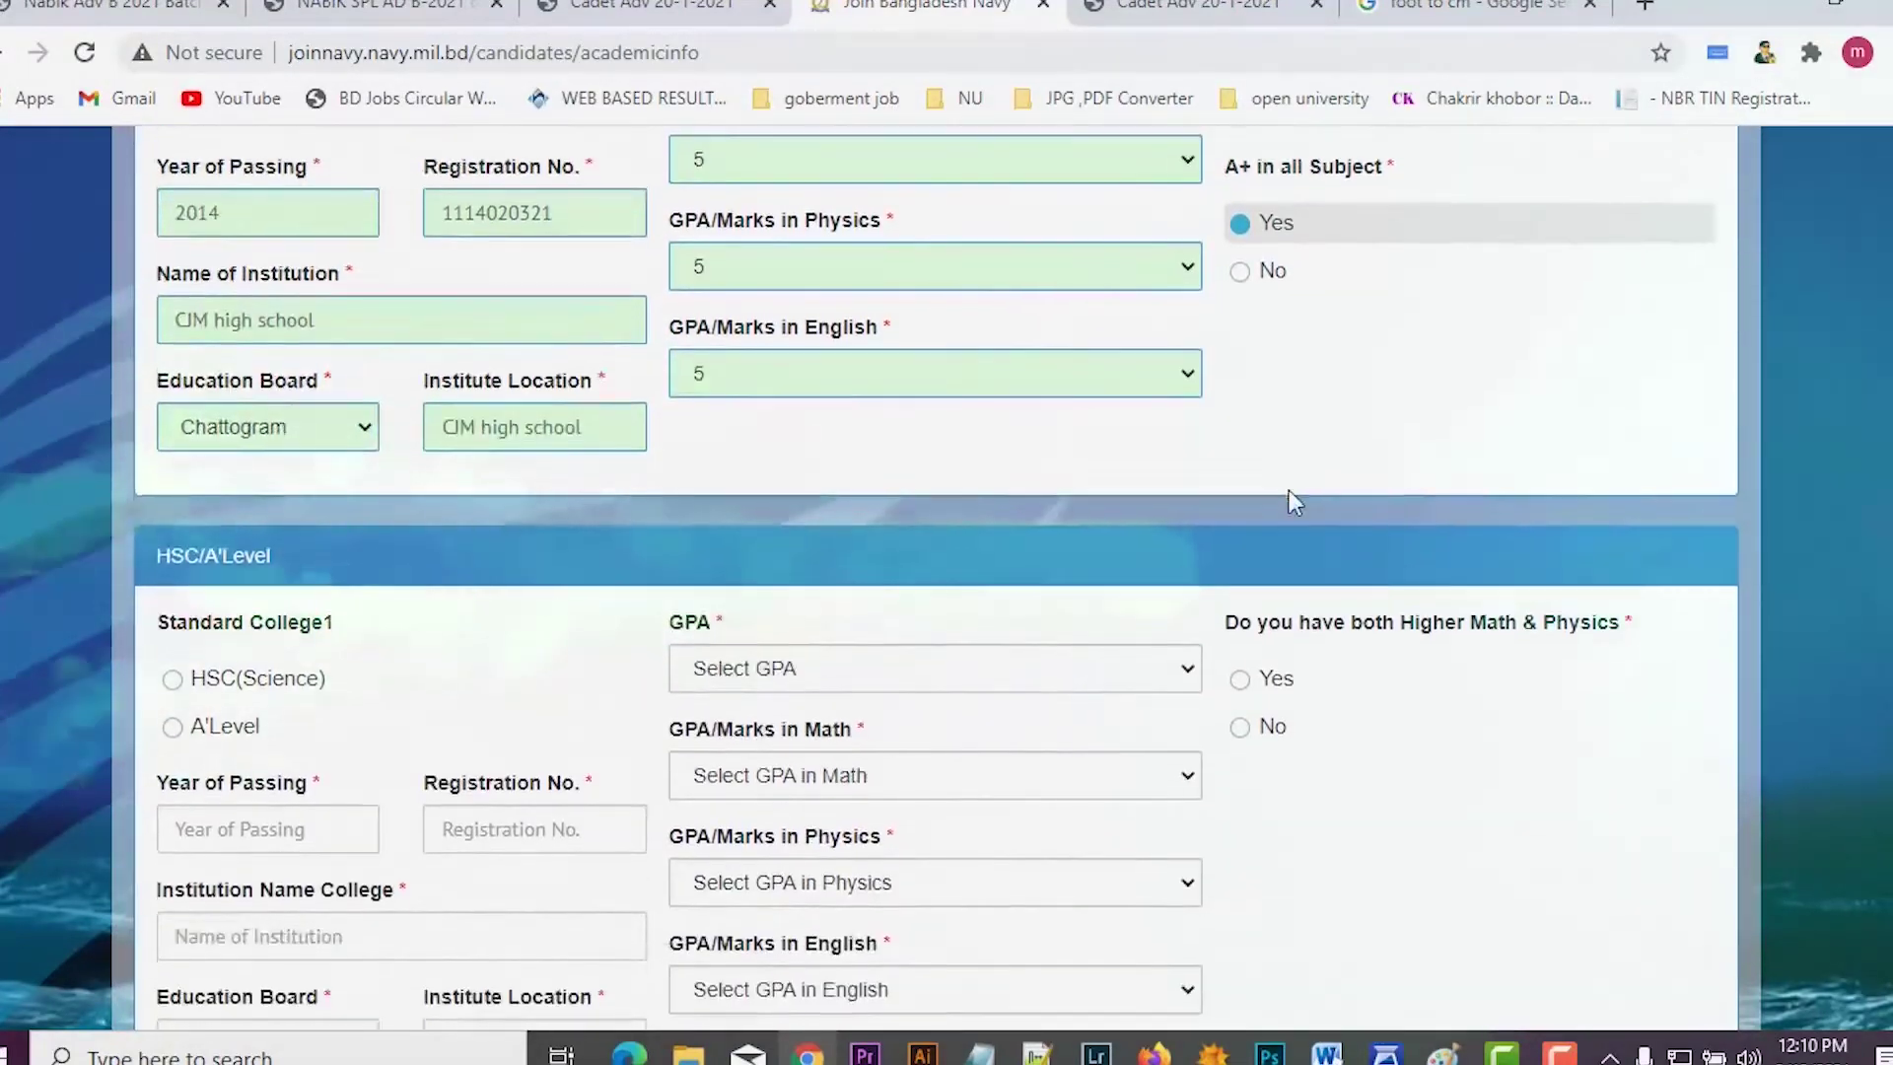
# Step: Select HSC(Science), enter college Chittagong Collage and choose the Chattogram board
pyautogui.click(174, 394)
pyautogui.scroll(-1, 345, 458)
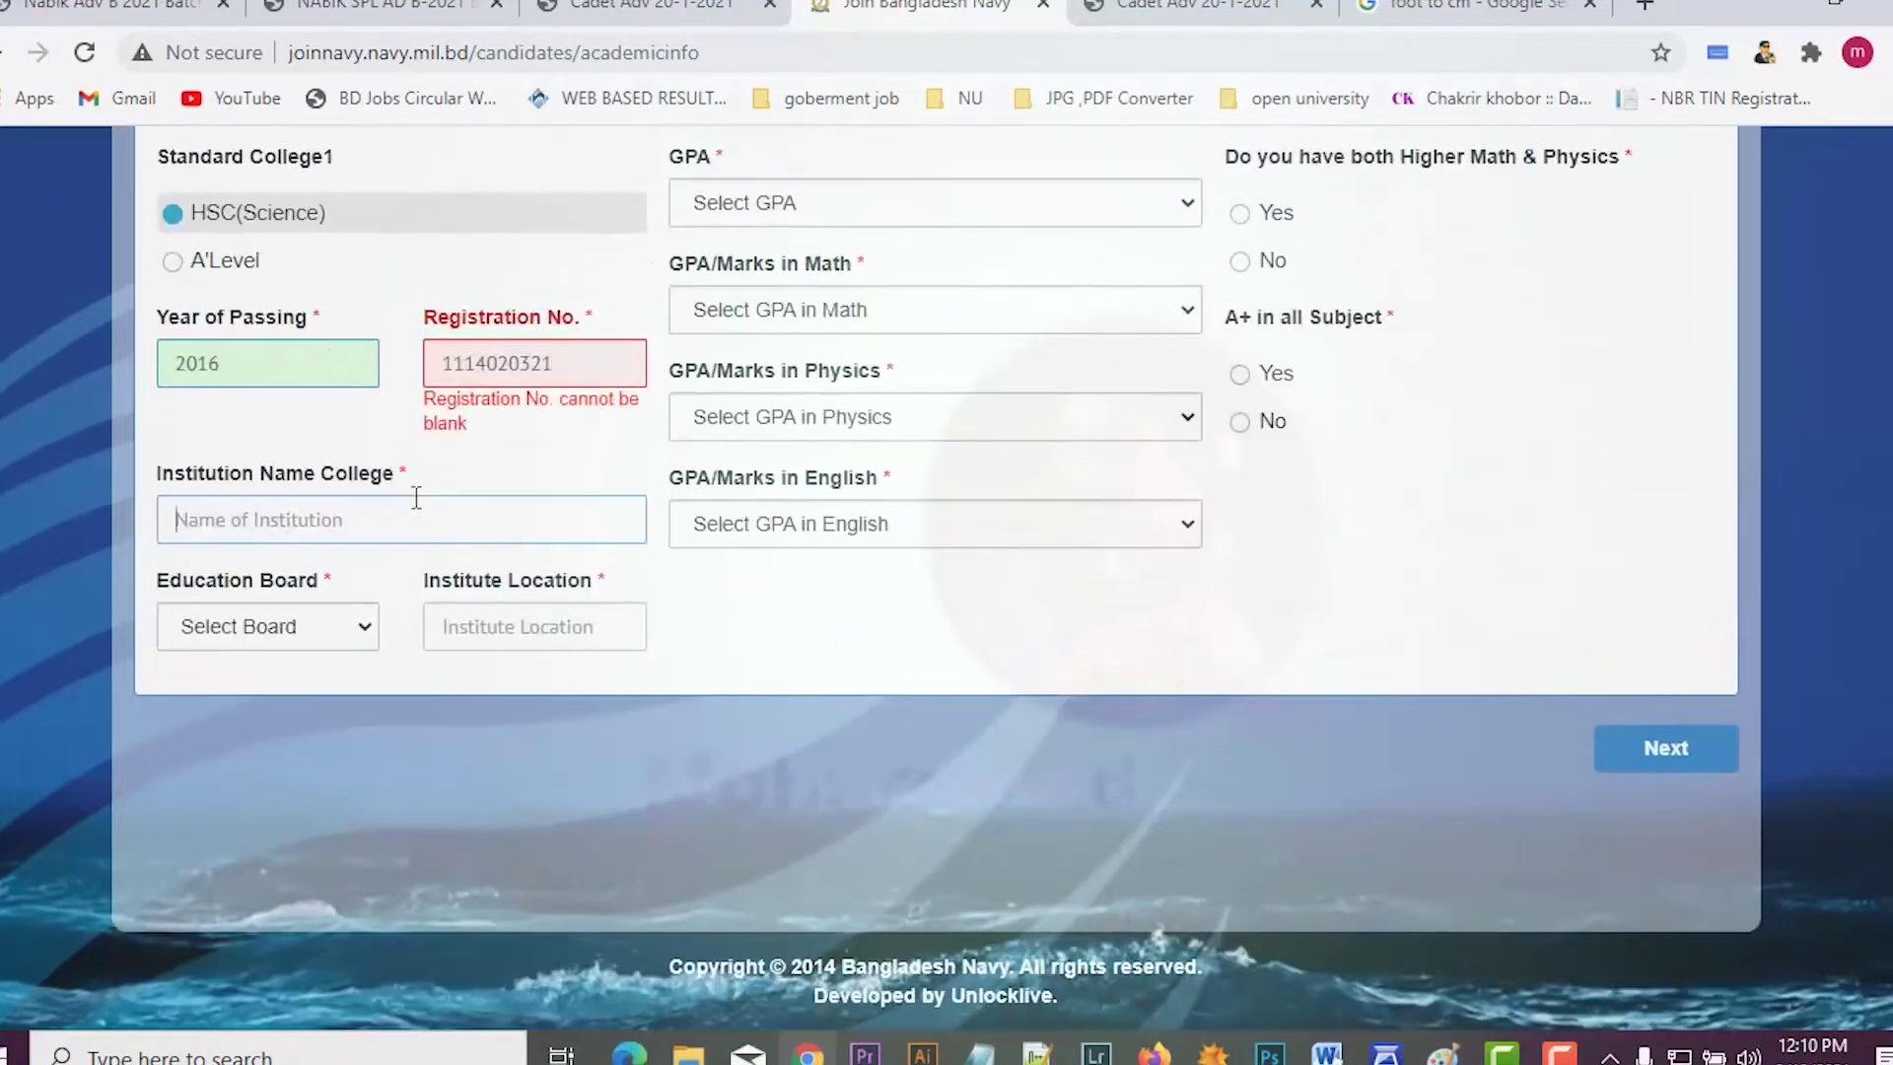
pyautogui.write('Chittagong Collgeg')
pyautogui.press('BackSpace')
pyautogui.press('BackSpace')
pyautogui.press('BackSpace')
pyautogui.write('age')
pyautogui.click(304, 625)
pyautogui.click(233, 716)
pyautogui.click(433, 631)
pyautogui.click(296, 627)
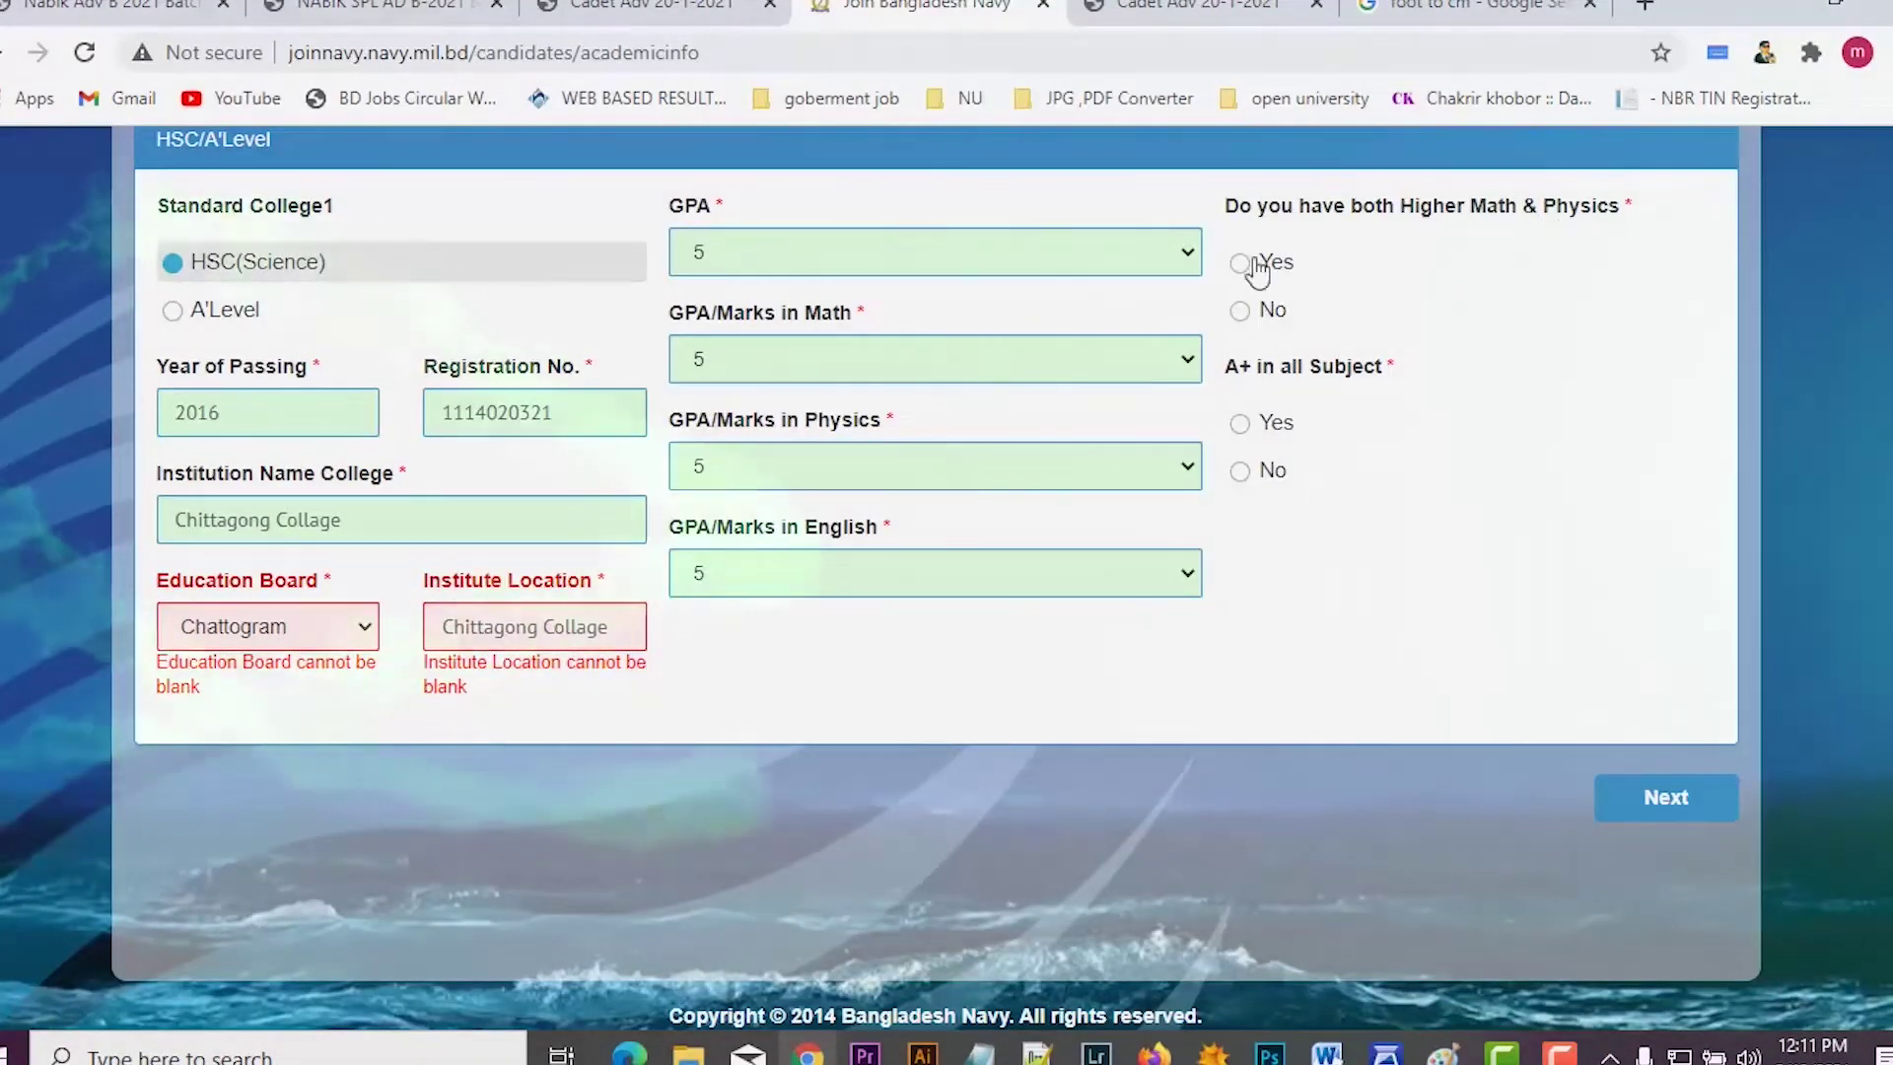
# Step: Answer Yes to Higher Math & Physics and to A+ in all HSC subjects
pyautogui.click(1250, 264)
pyautogui.click(1240, 424)
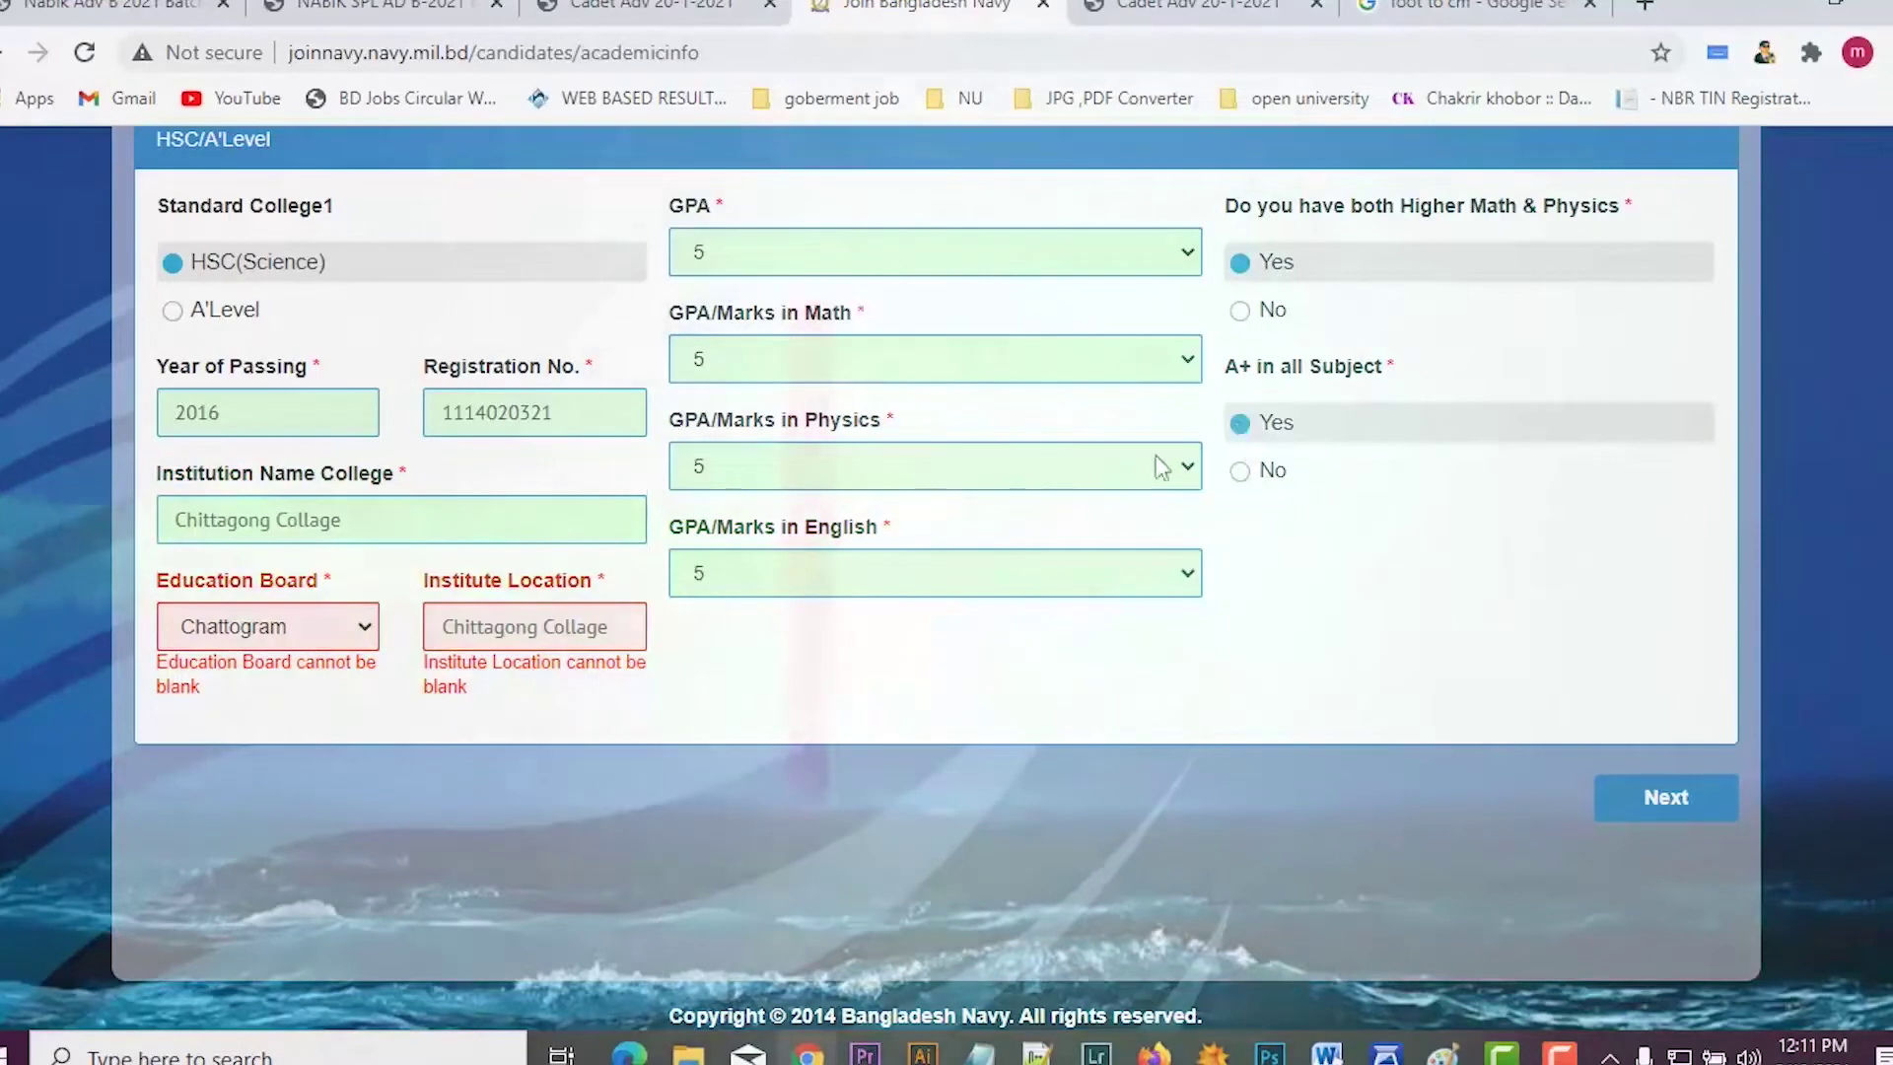
pyautogui.scroll(-1, 803, 617)
pyautogui.scroll(3, 803, 655)
pyautogui.scroll(-3, 802, 654)
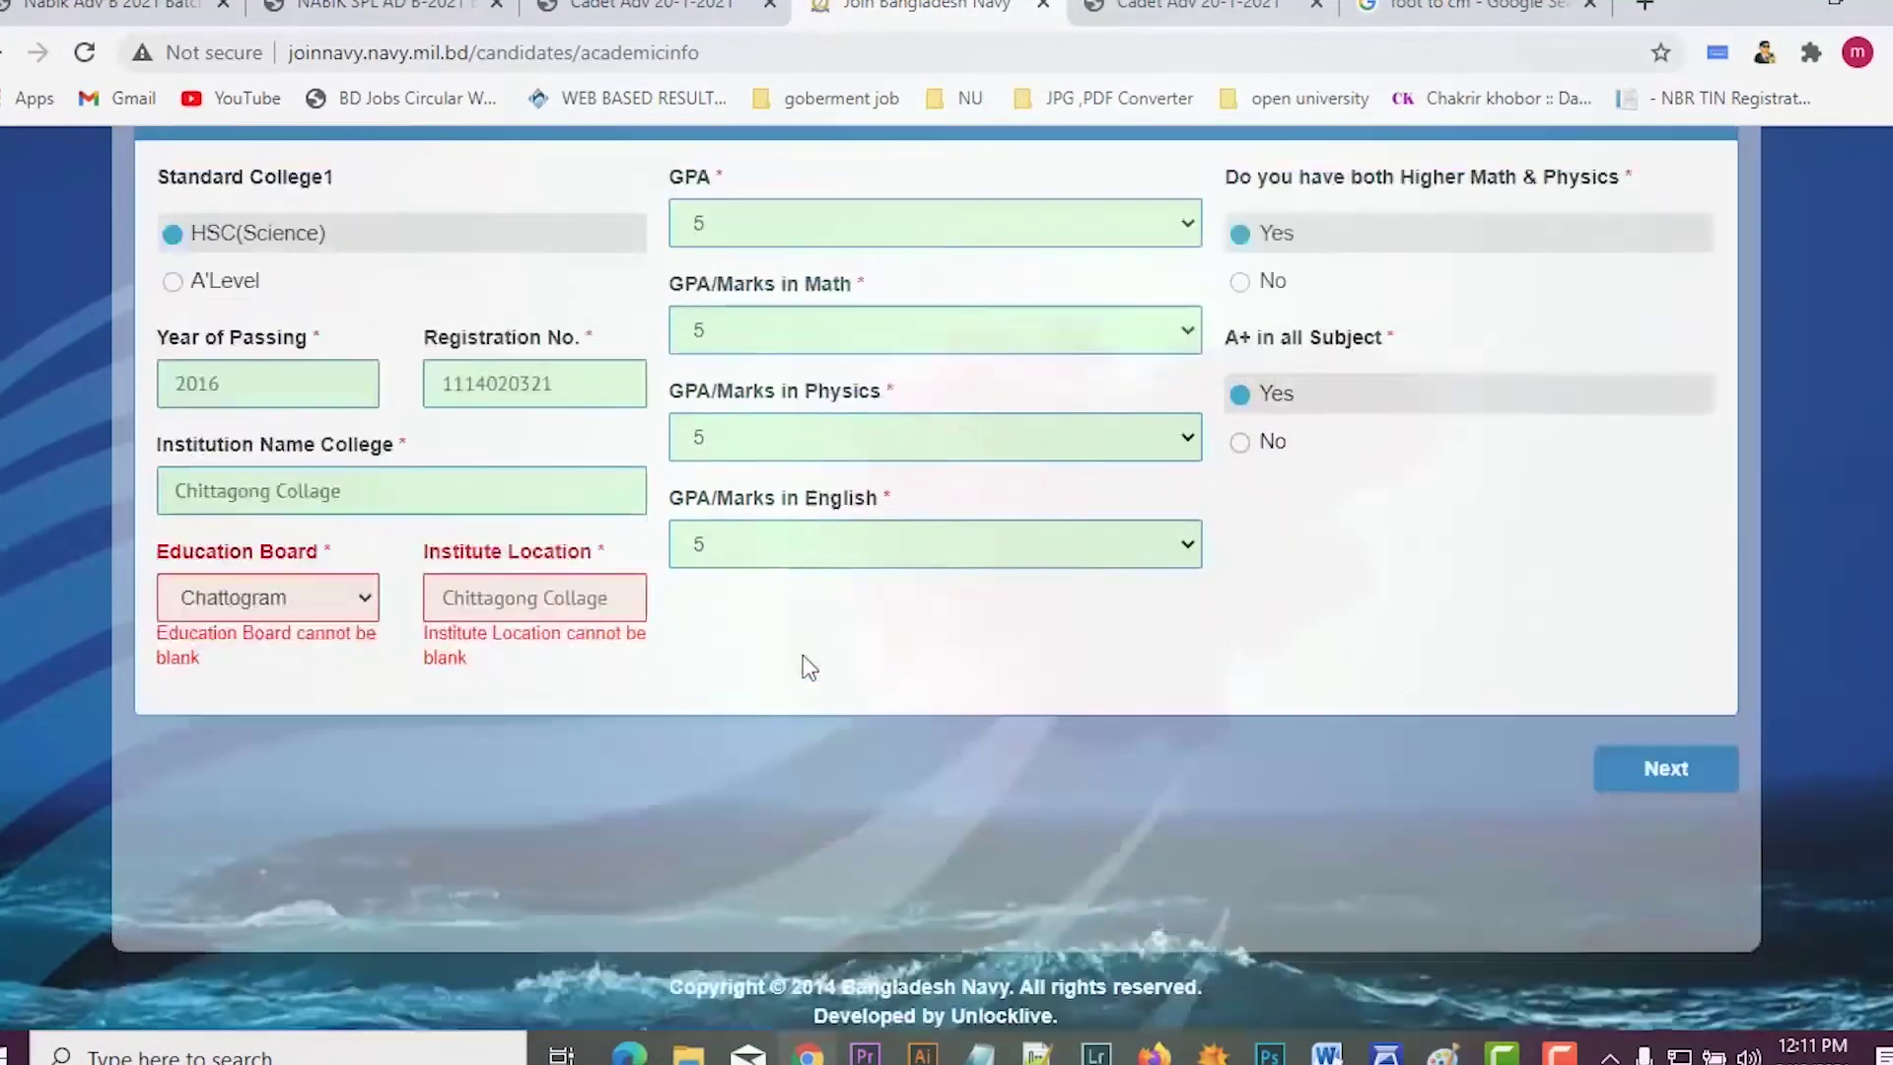
# Step: Submit the academic information step
pyautogui.click(1637, 747)
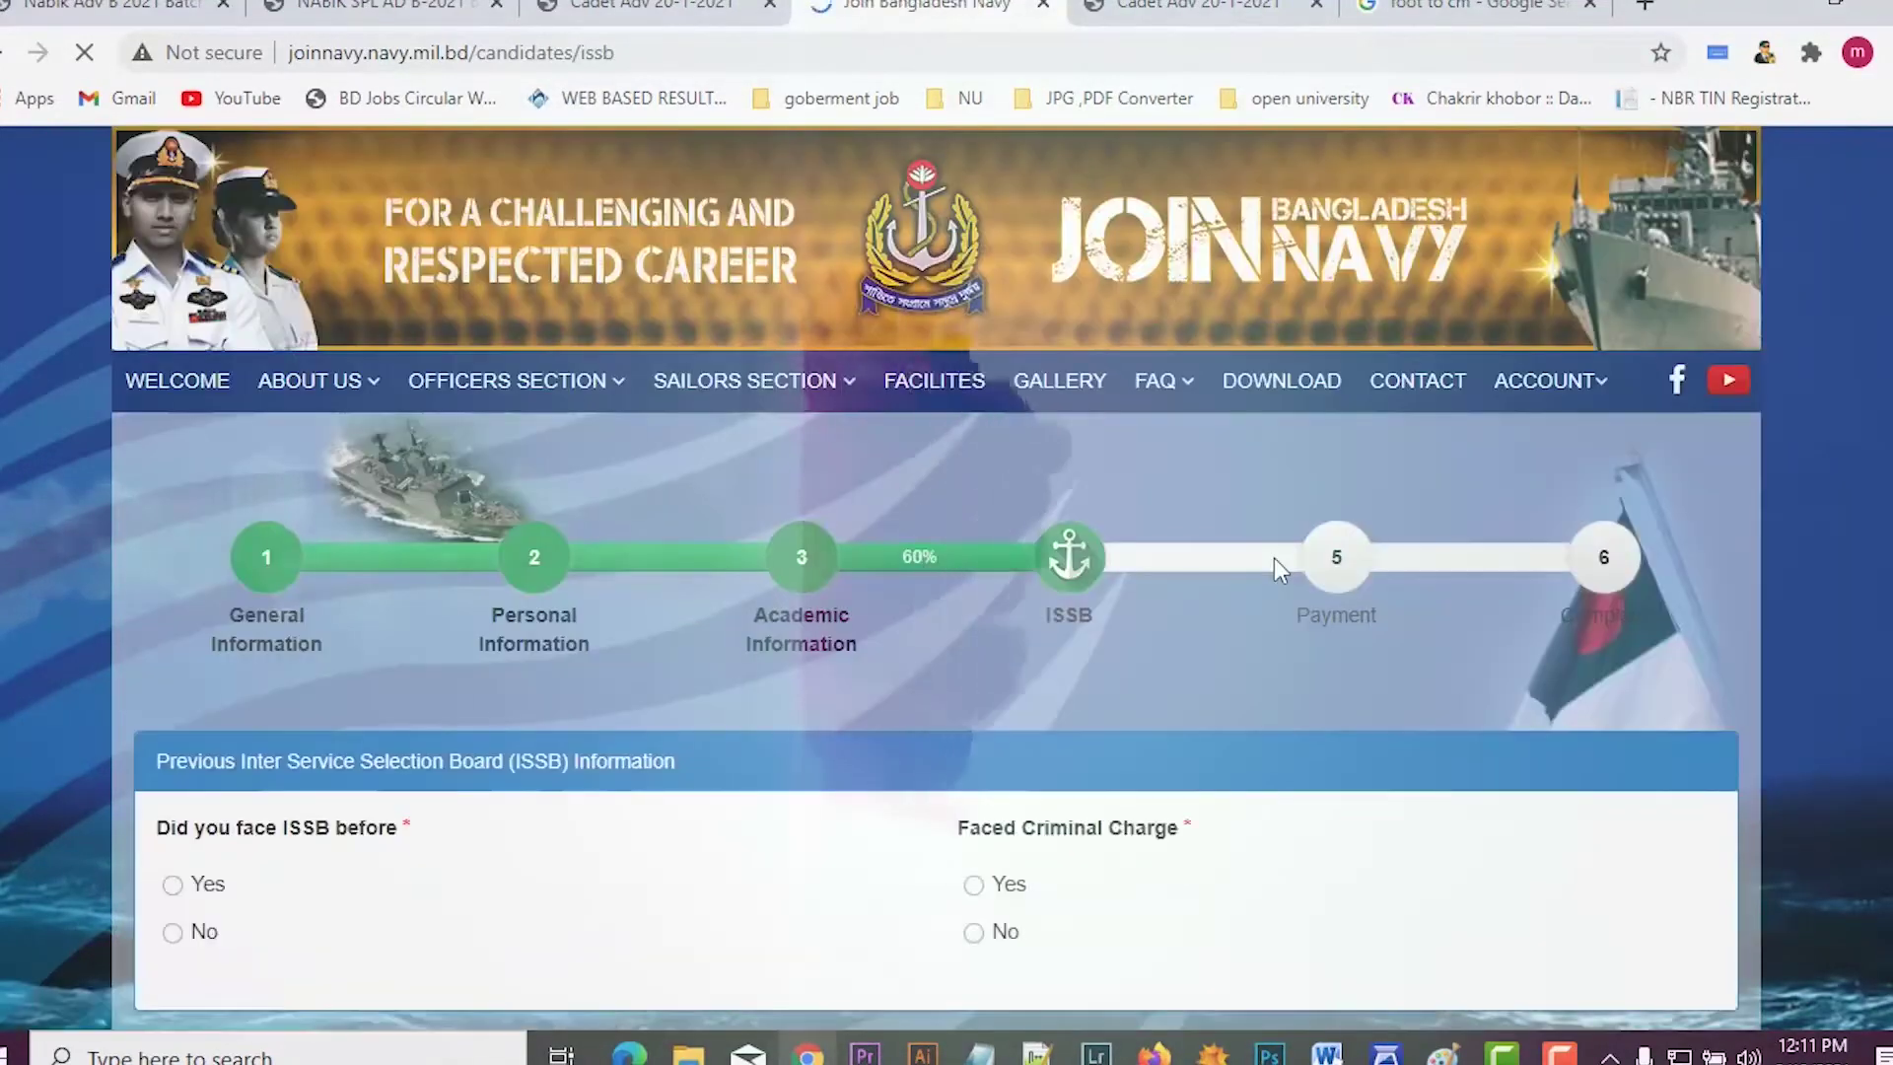
pyautogui.scroll(-4, 1274, 558)
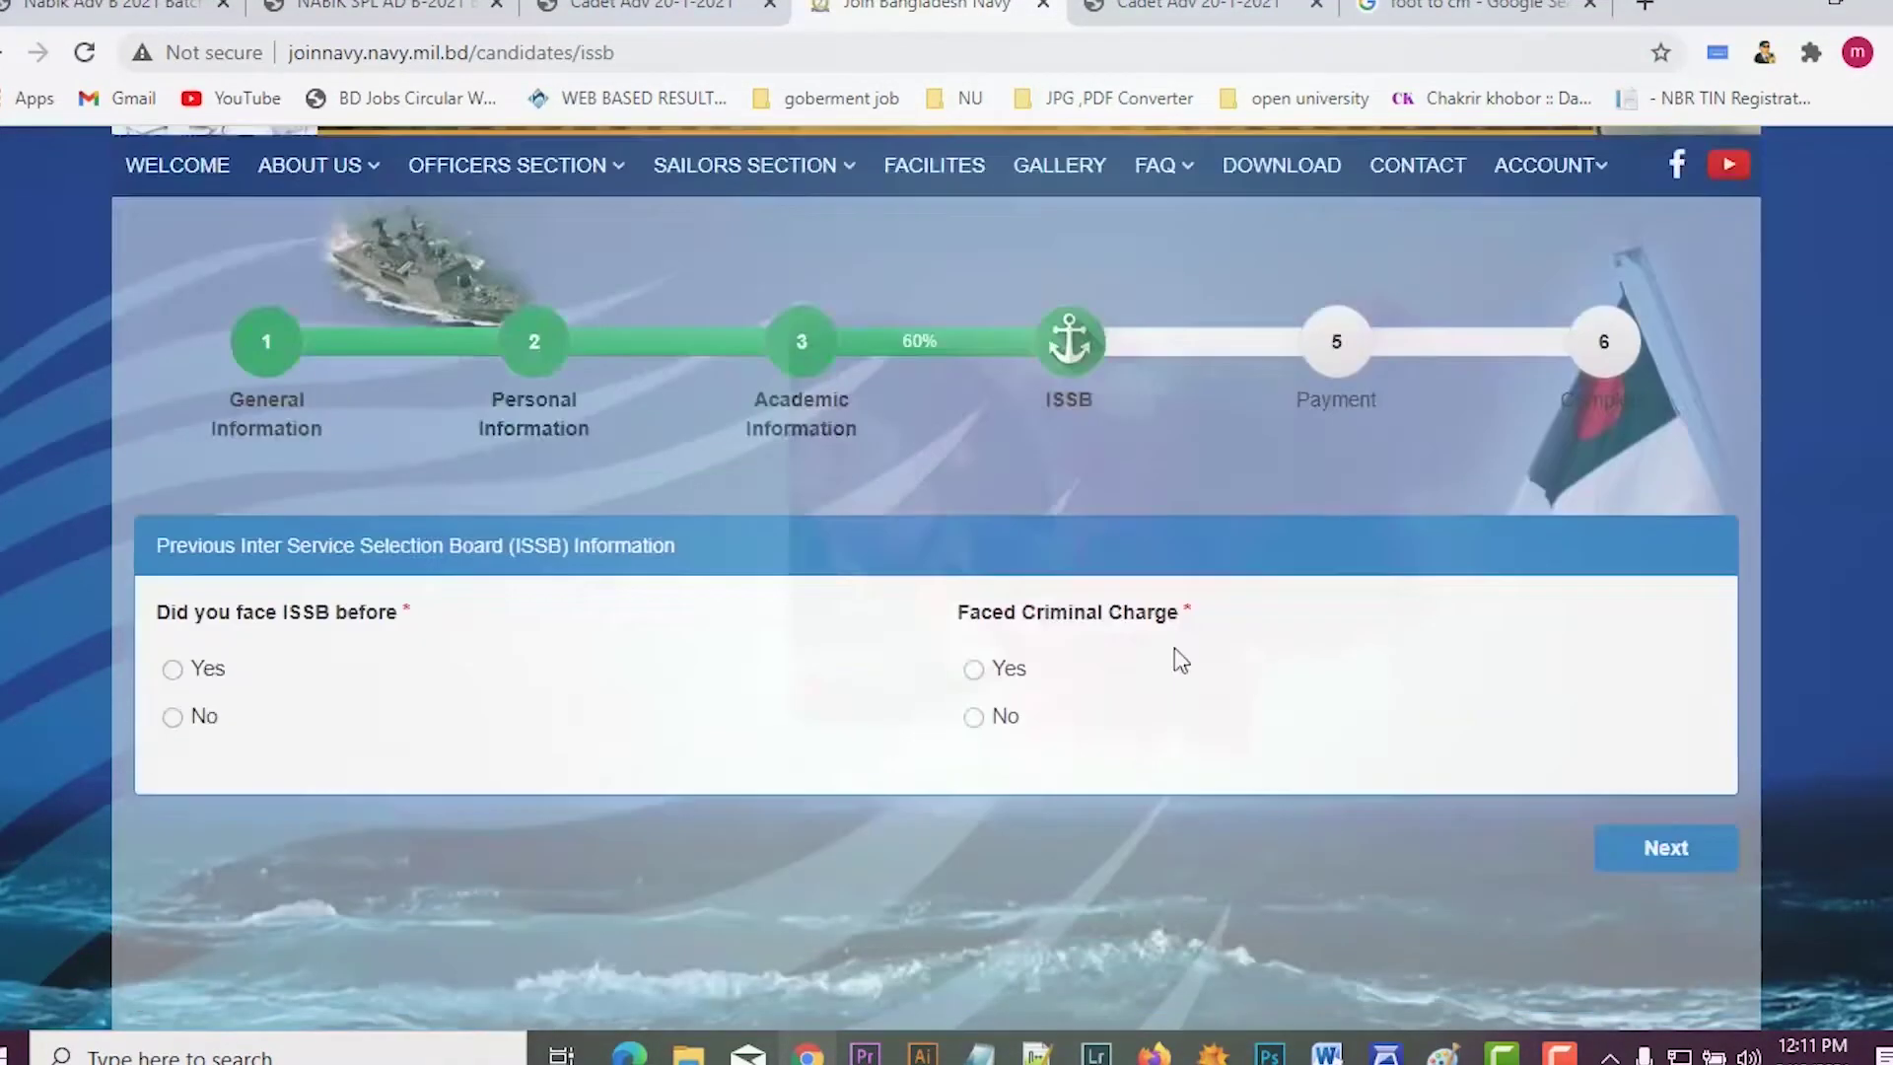
pyautogui.scroll(1, 811, 605)
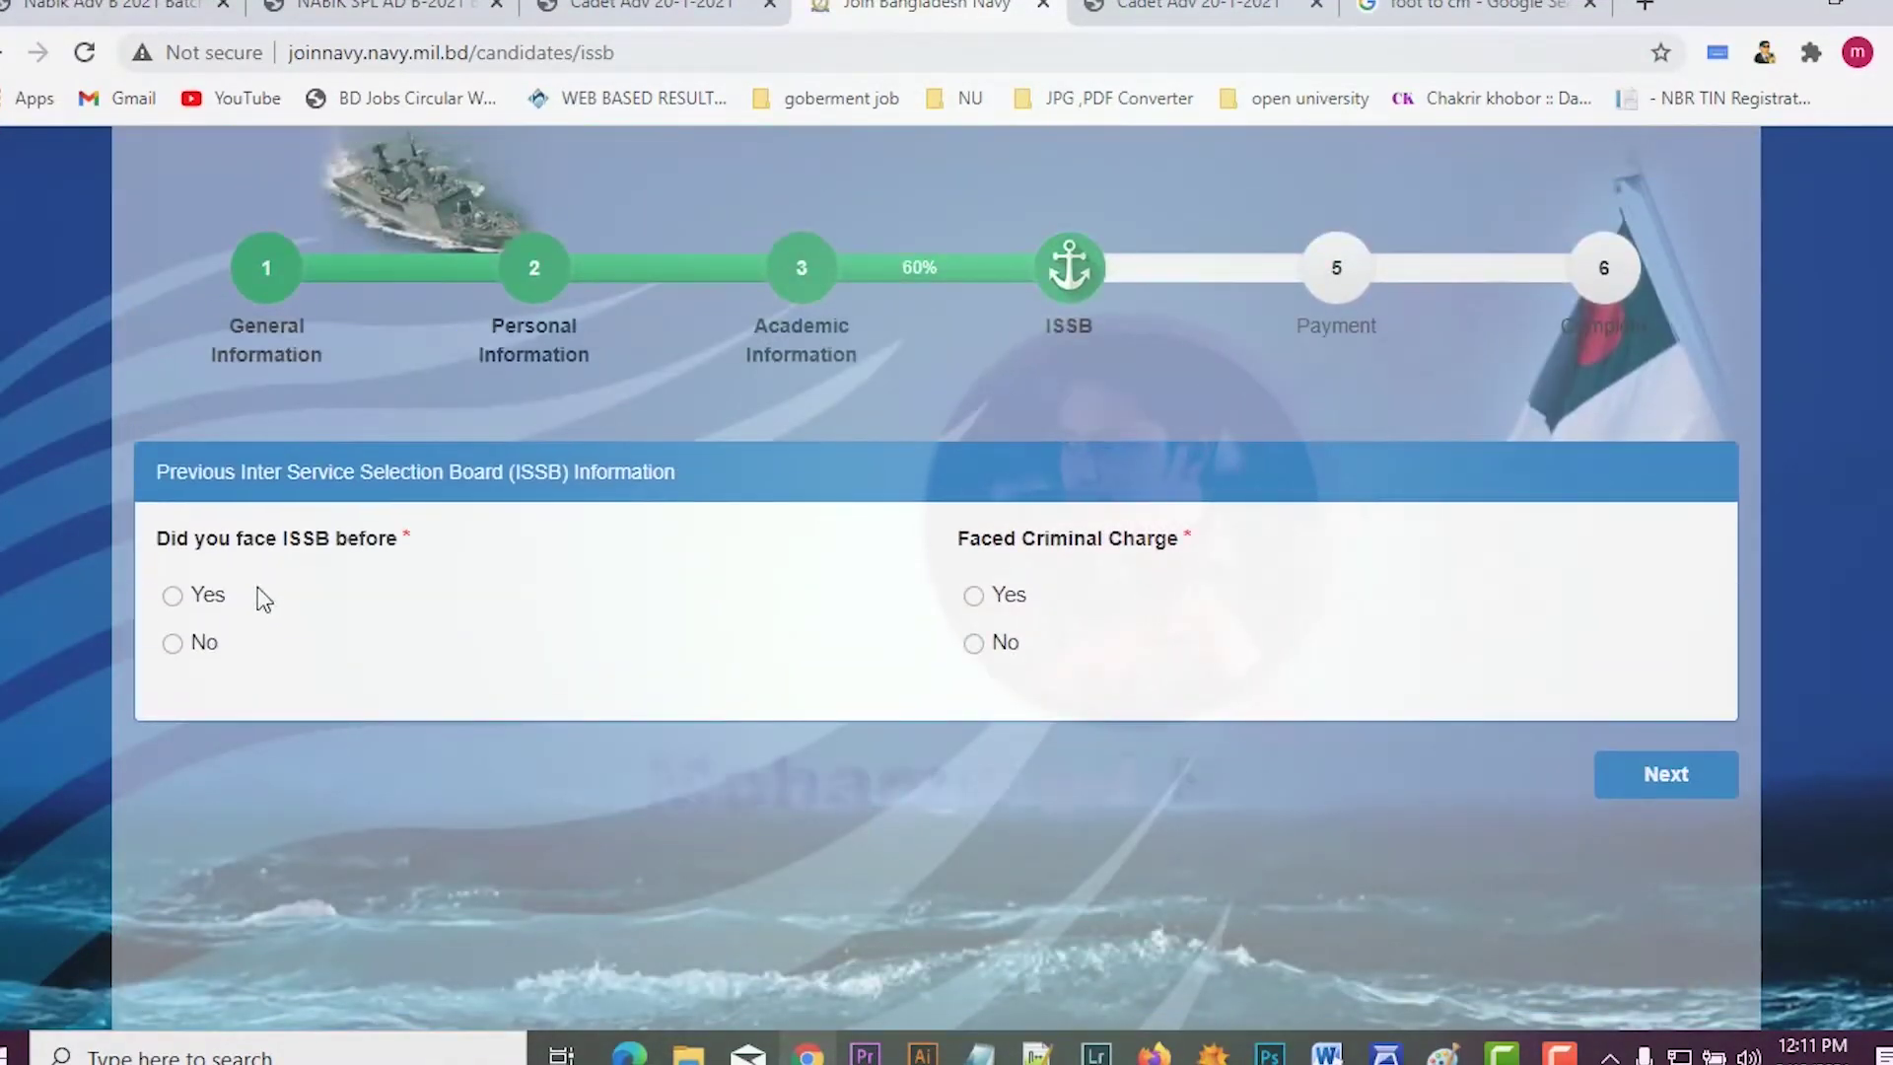
# Step: Answer No to prior ISSB and criminal charge, then submit the ISSB step
pyautogui.click(176, 645)
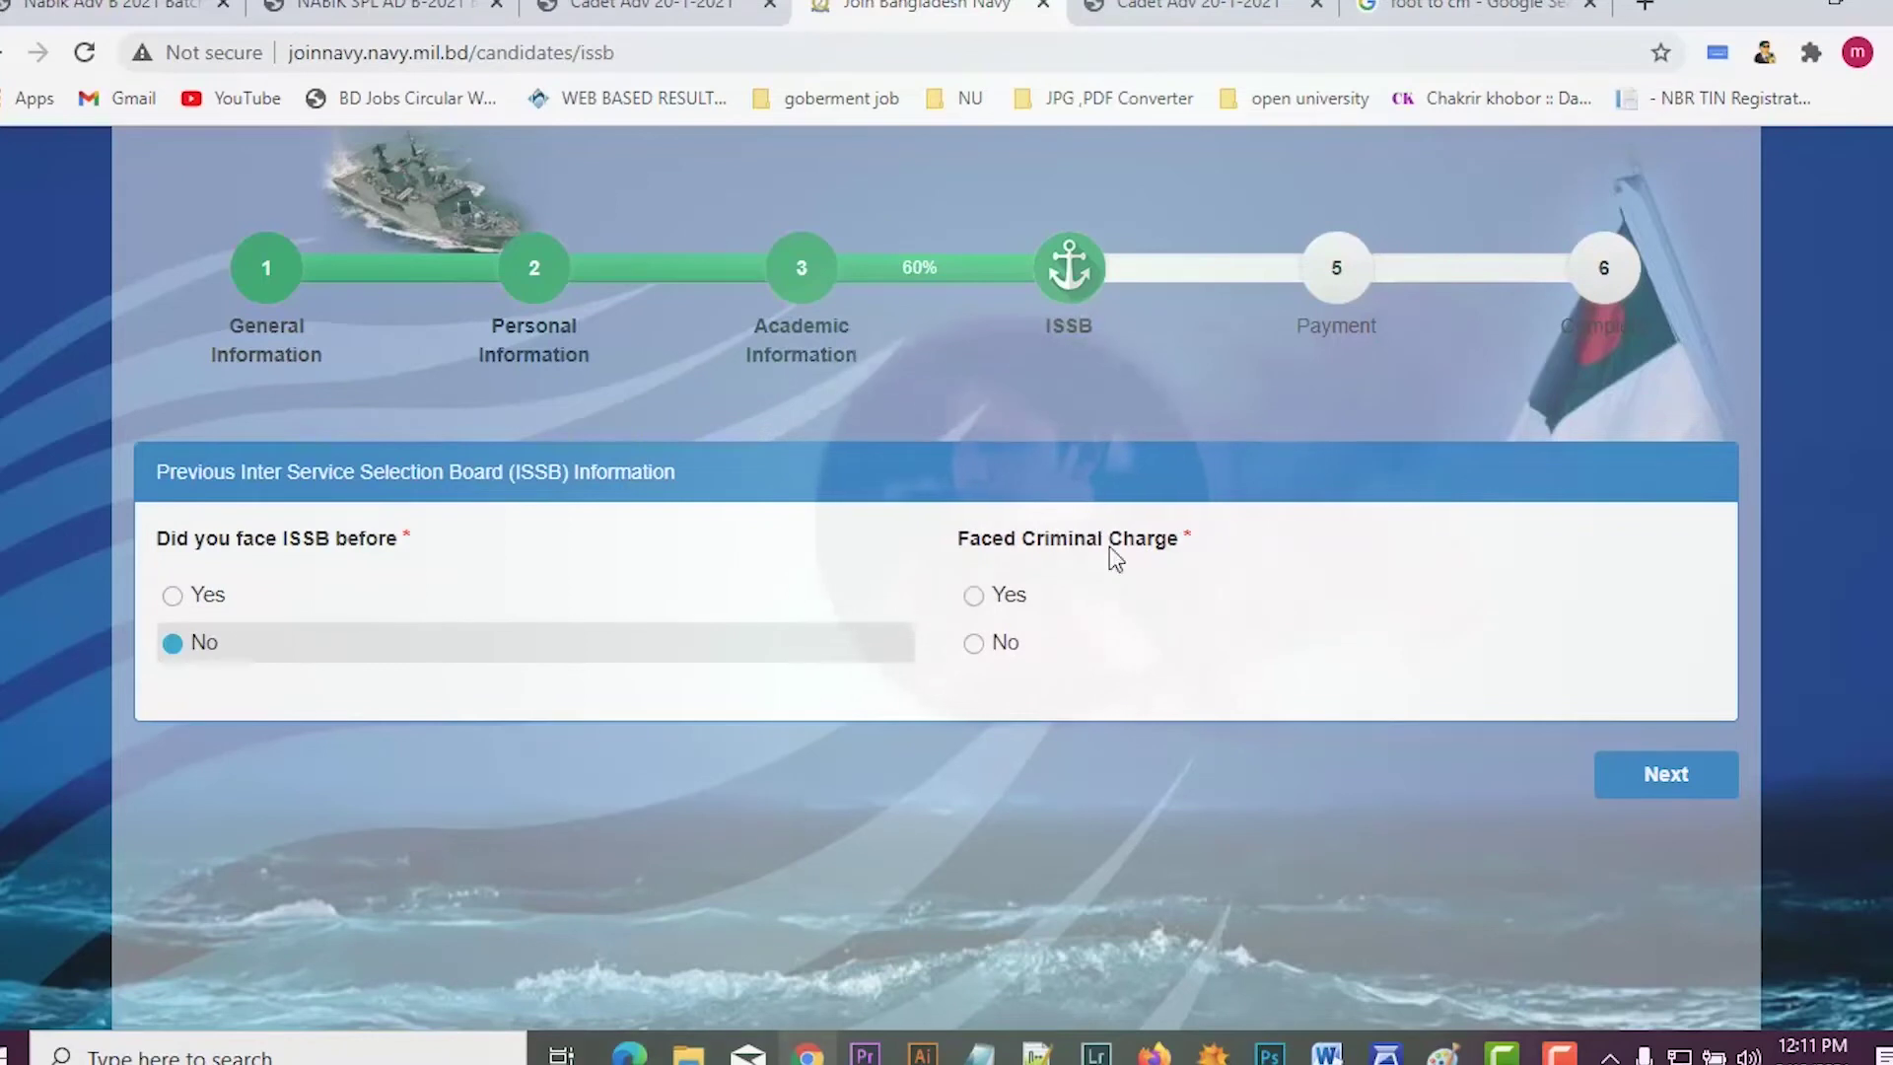
pyautogui.click(973, 654)
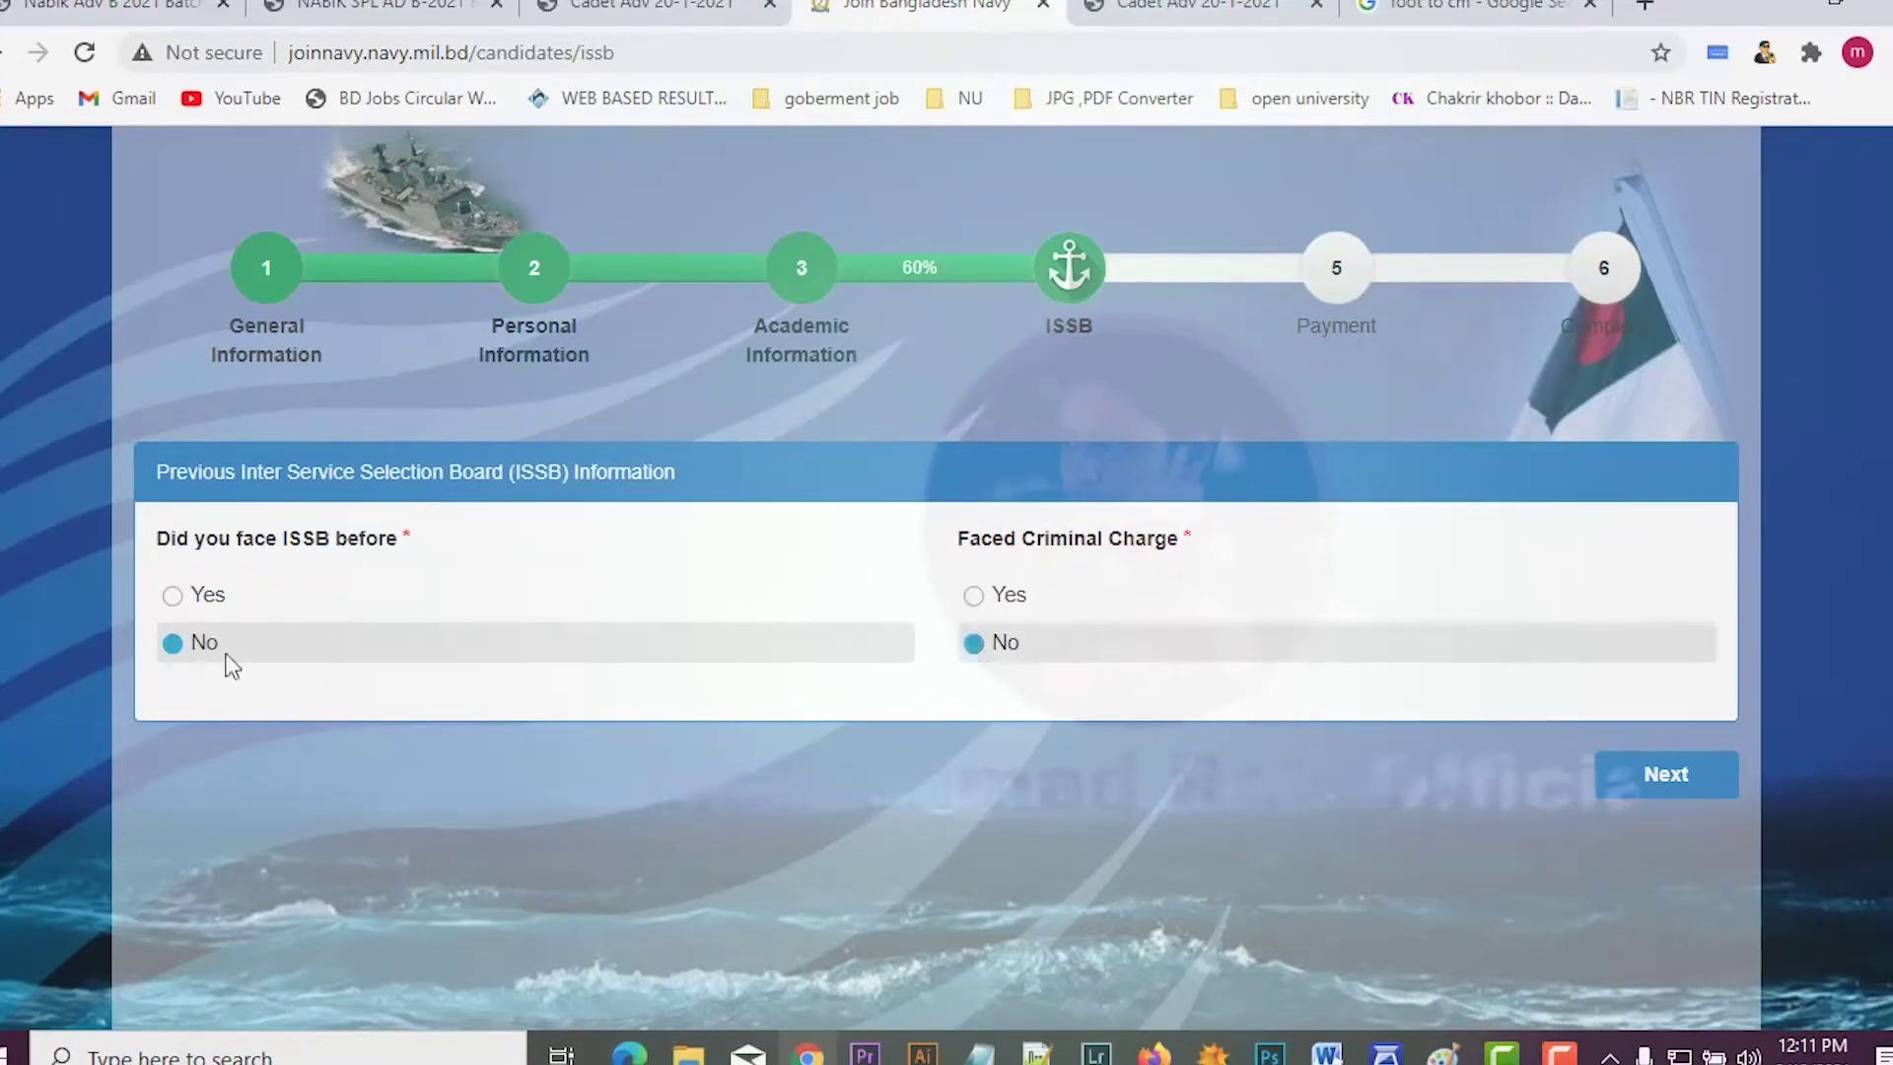
pyautogui.scroll(-3, 296, 670)
pyautogui.click(1662, 488)
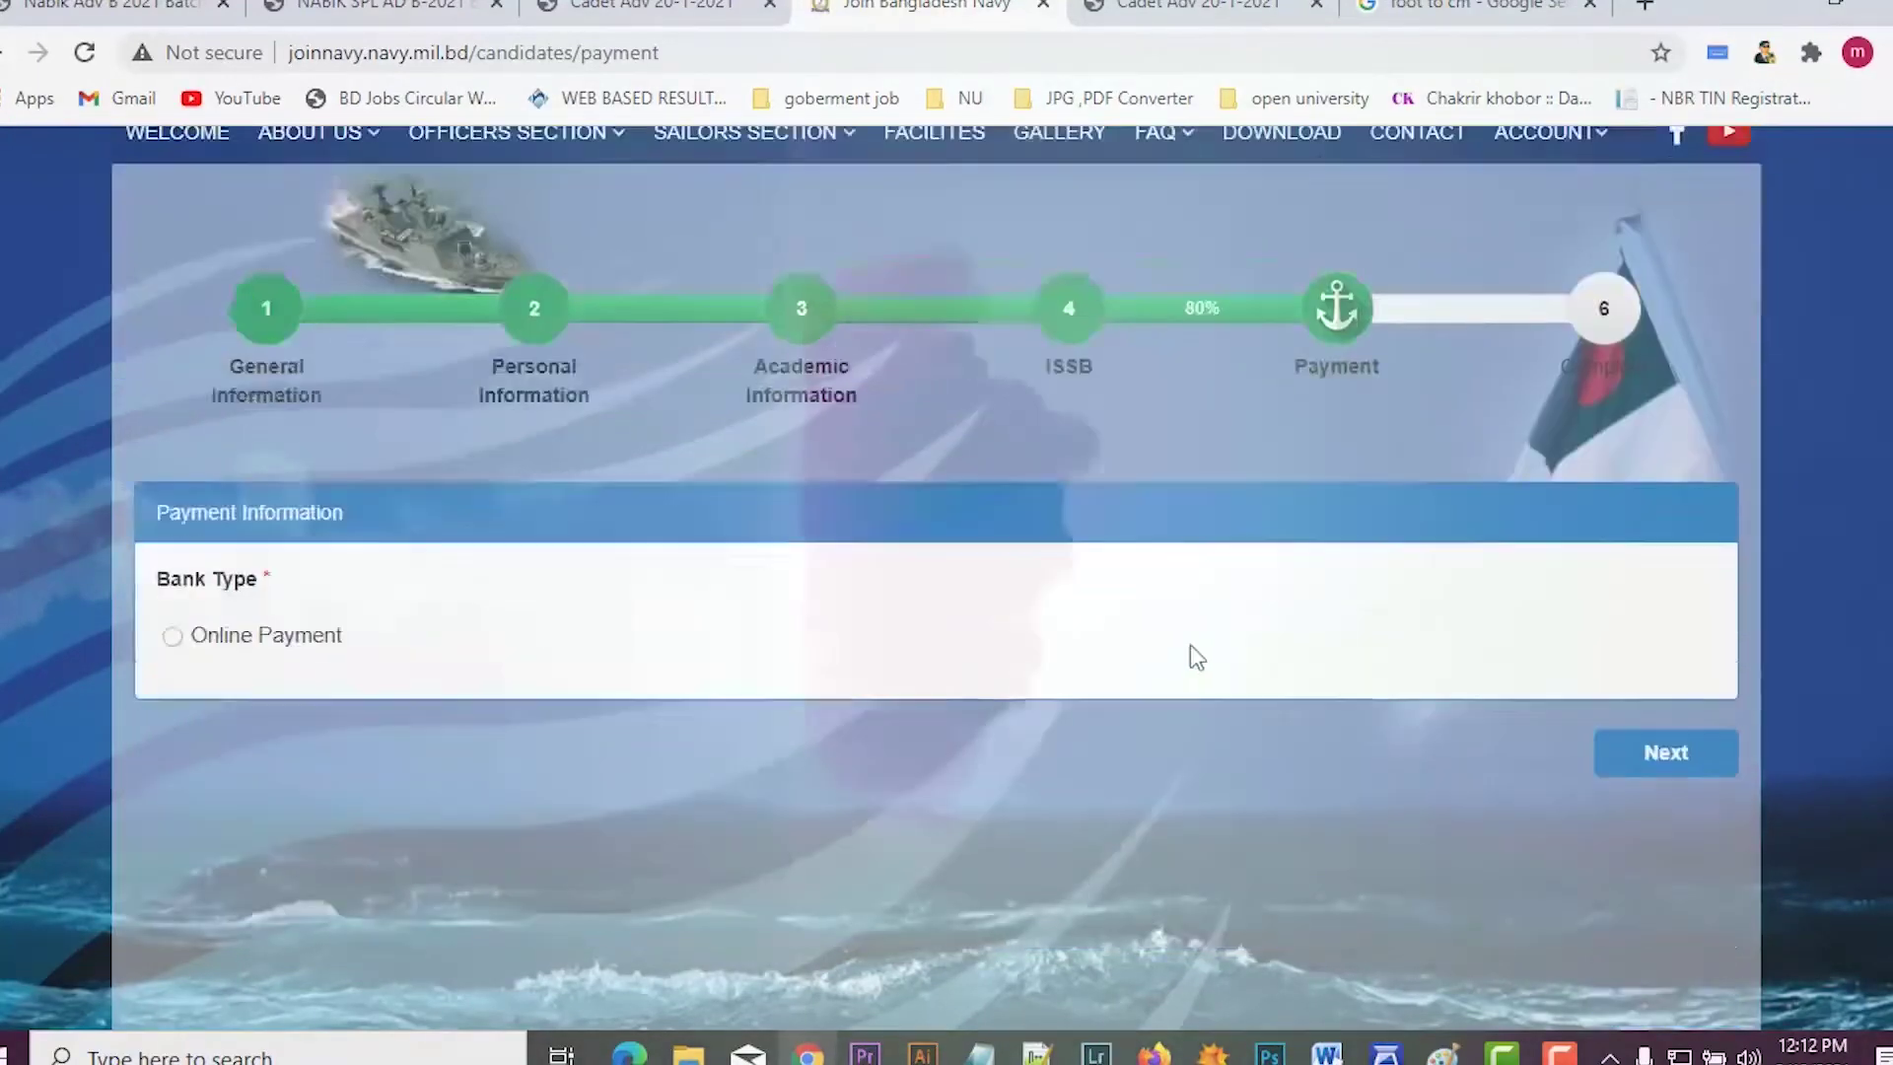
# Step: Select Online Payment and continue to the EasyPayWay checkout for the BDT 750 fee
pyautogui.scroll(-1, 1191, 642)
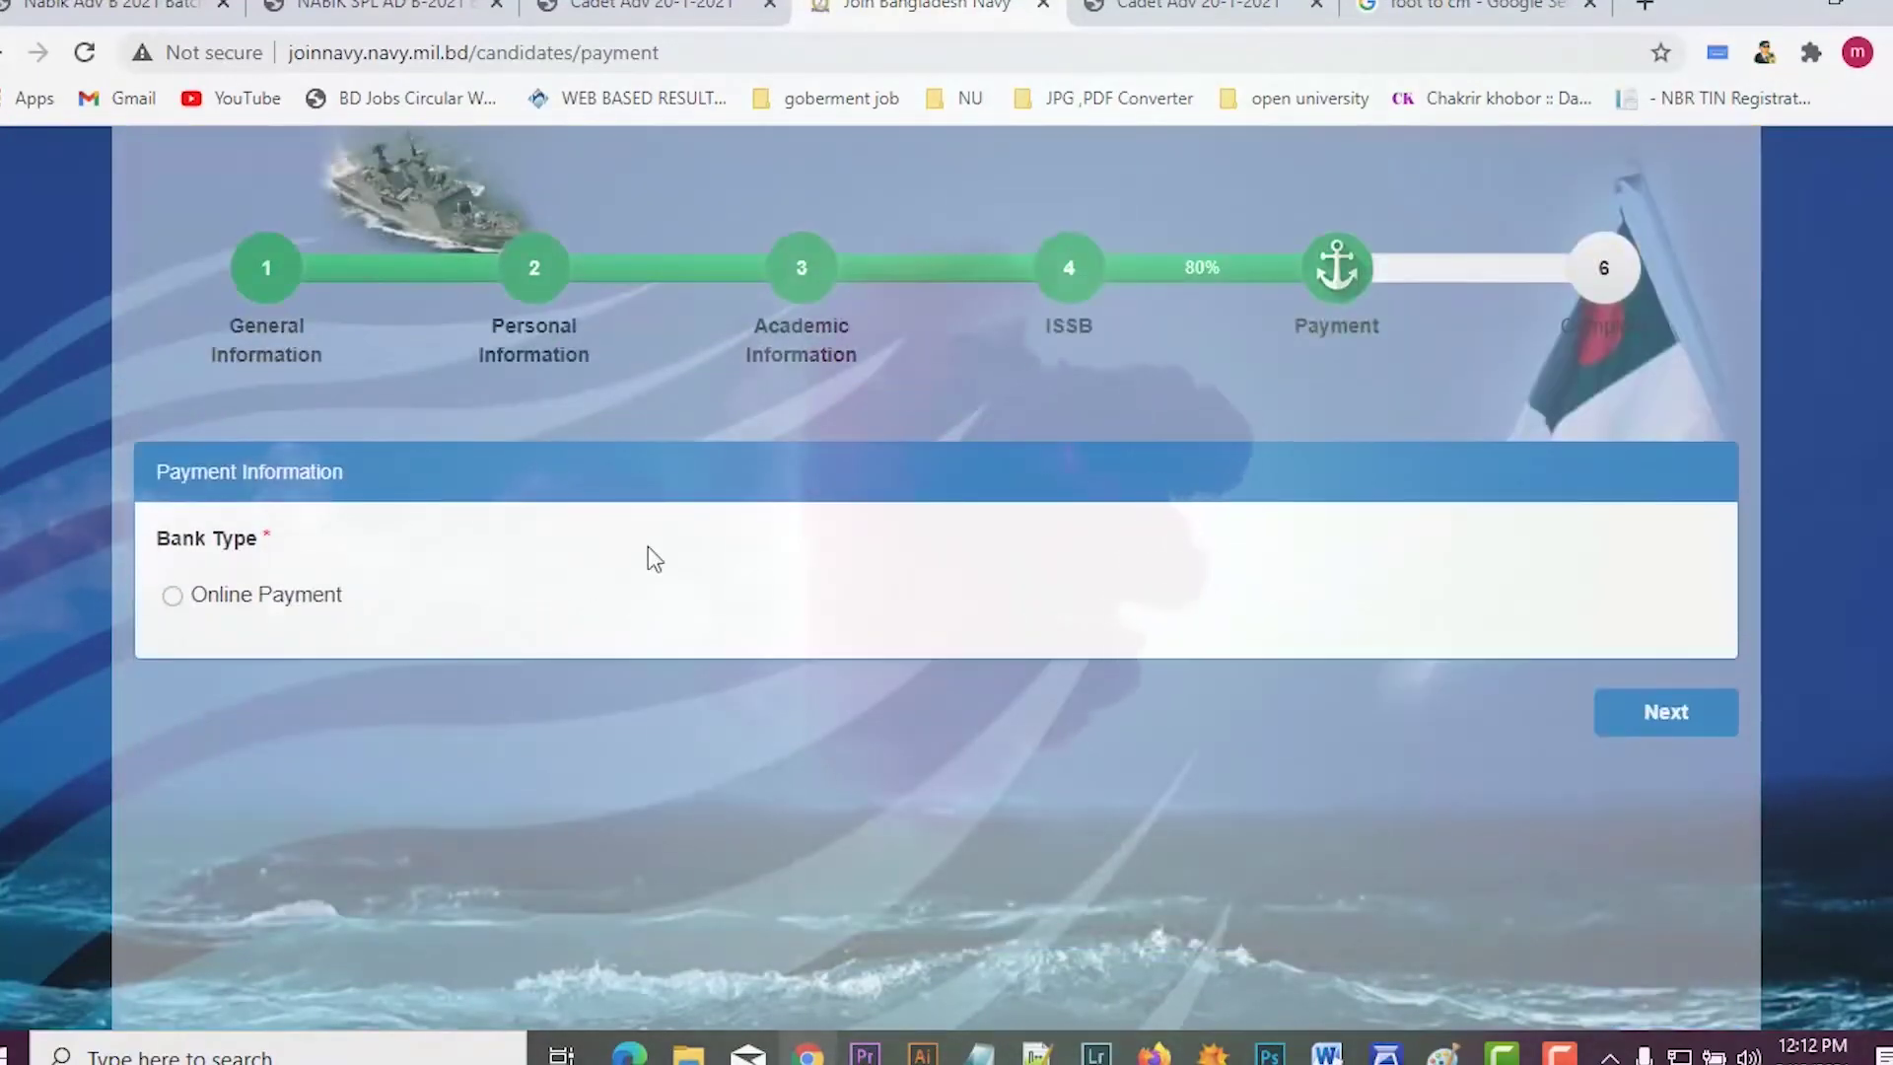
pyautogui.click(171, 597)
pyautogui.click(1646, 729)
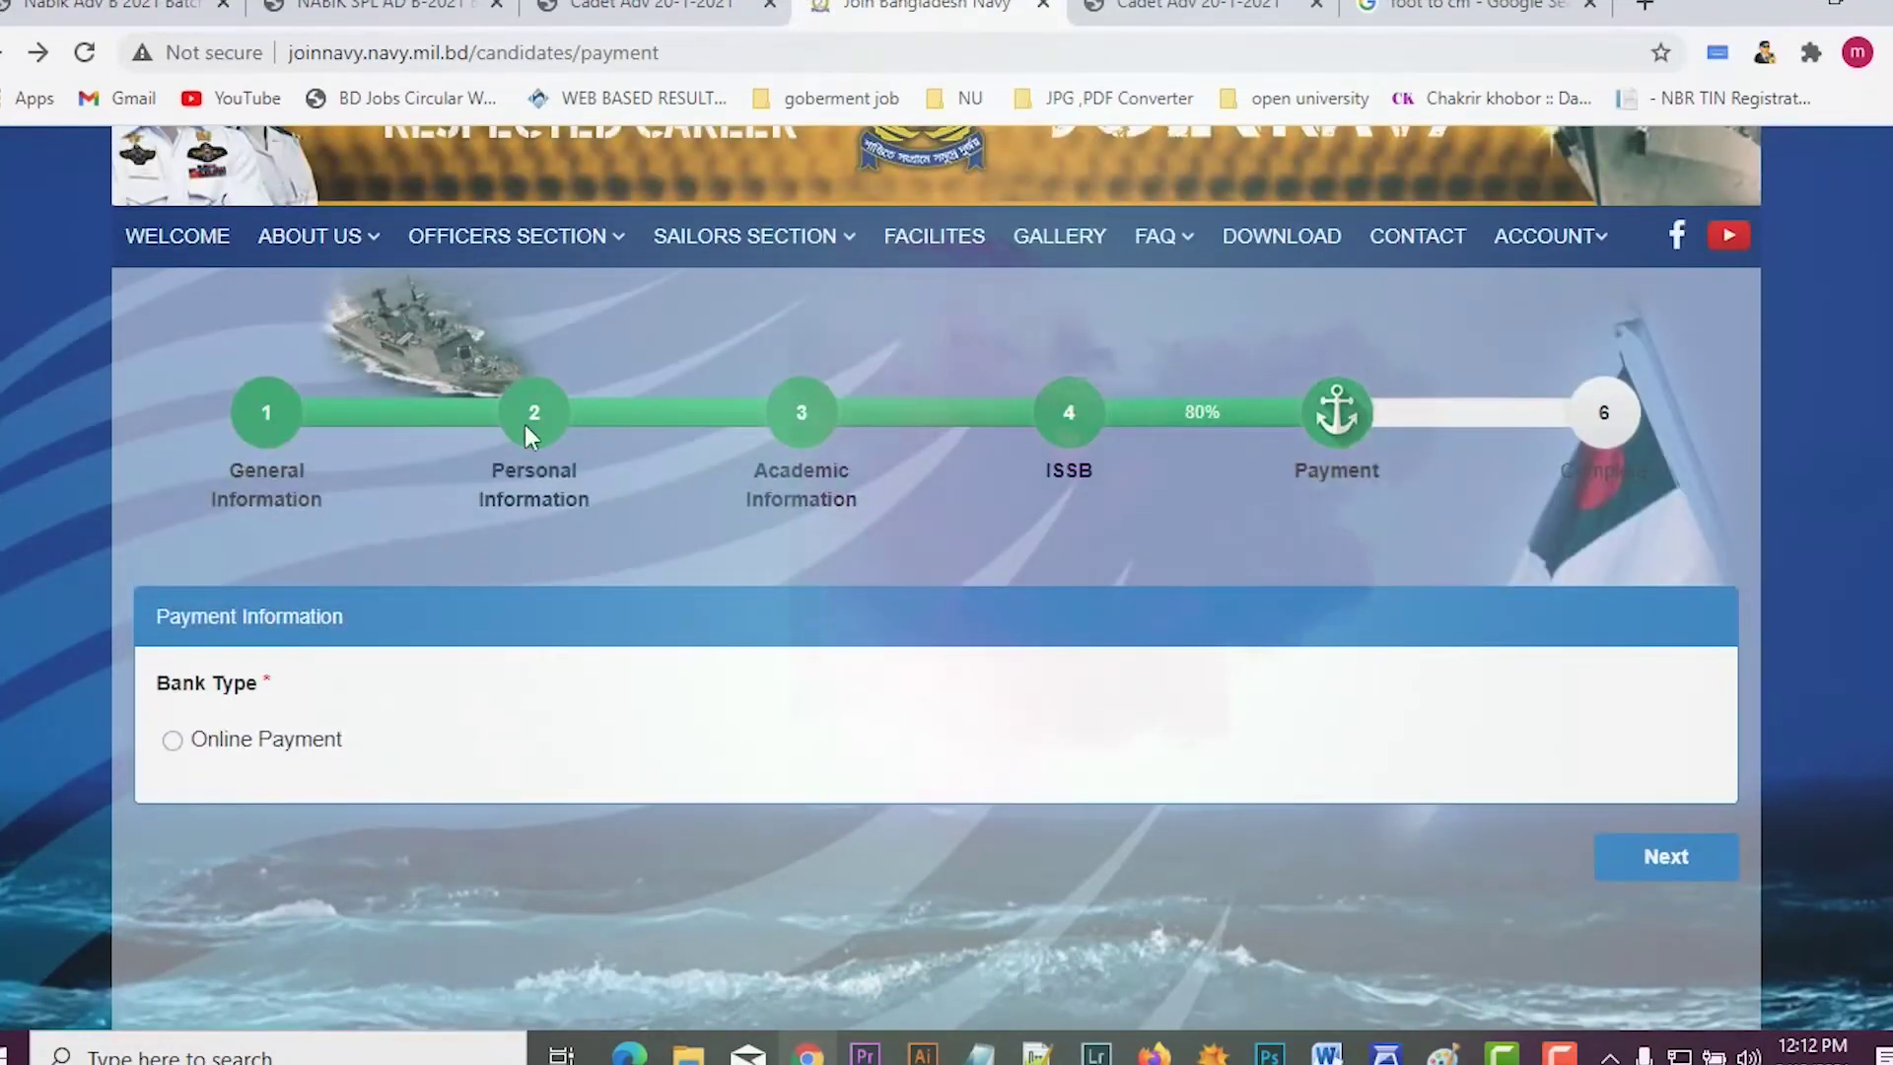
pyautogui.scroll(-4, 783, 460)
pyautogui.scroll(4, 814, 381)
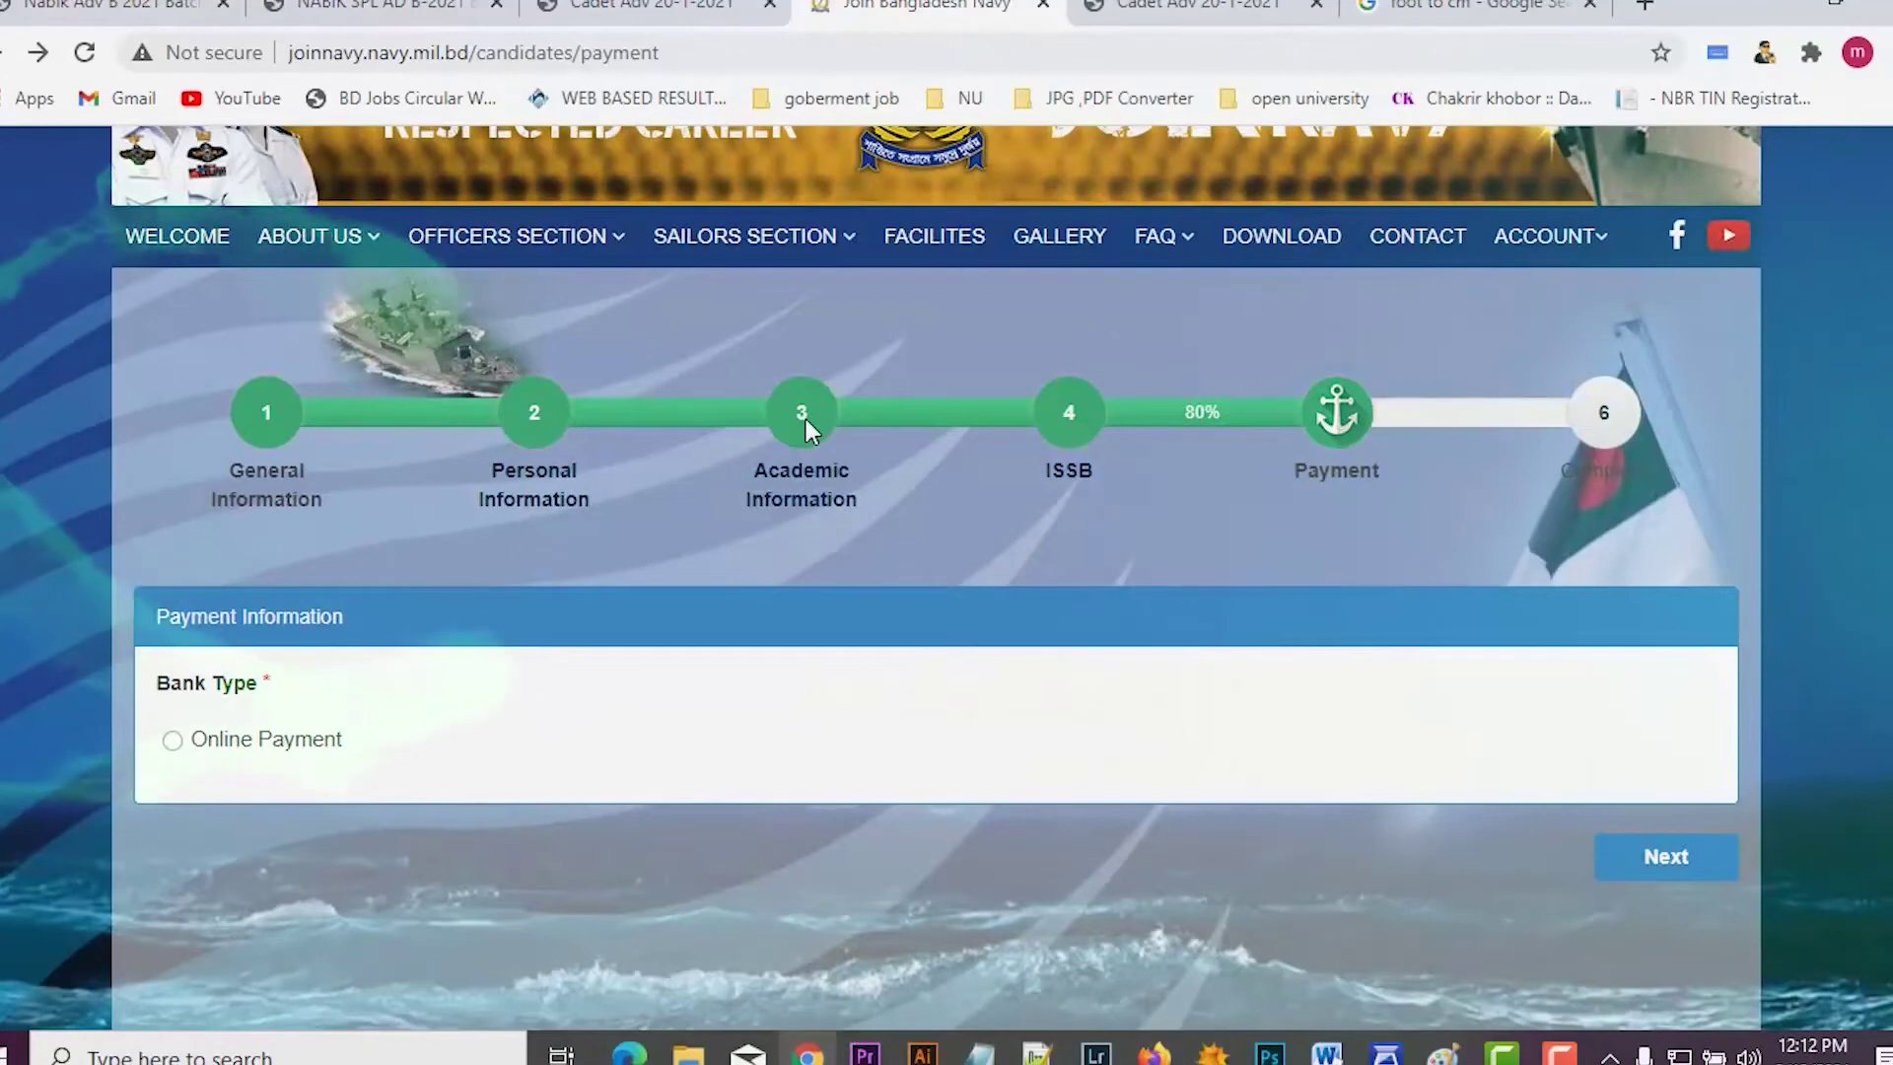
pyautogui.scroll(-2, 394, 651)
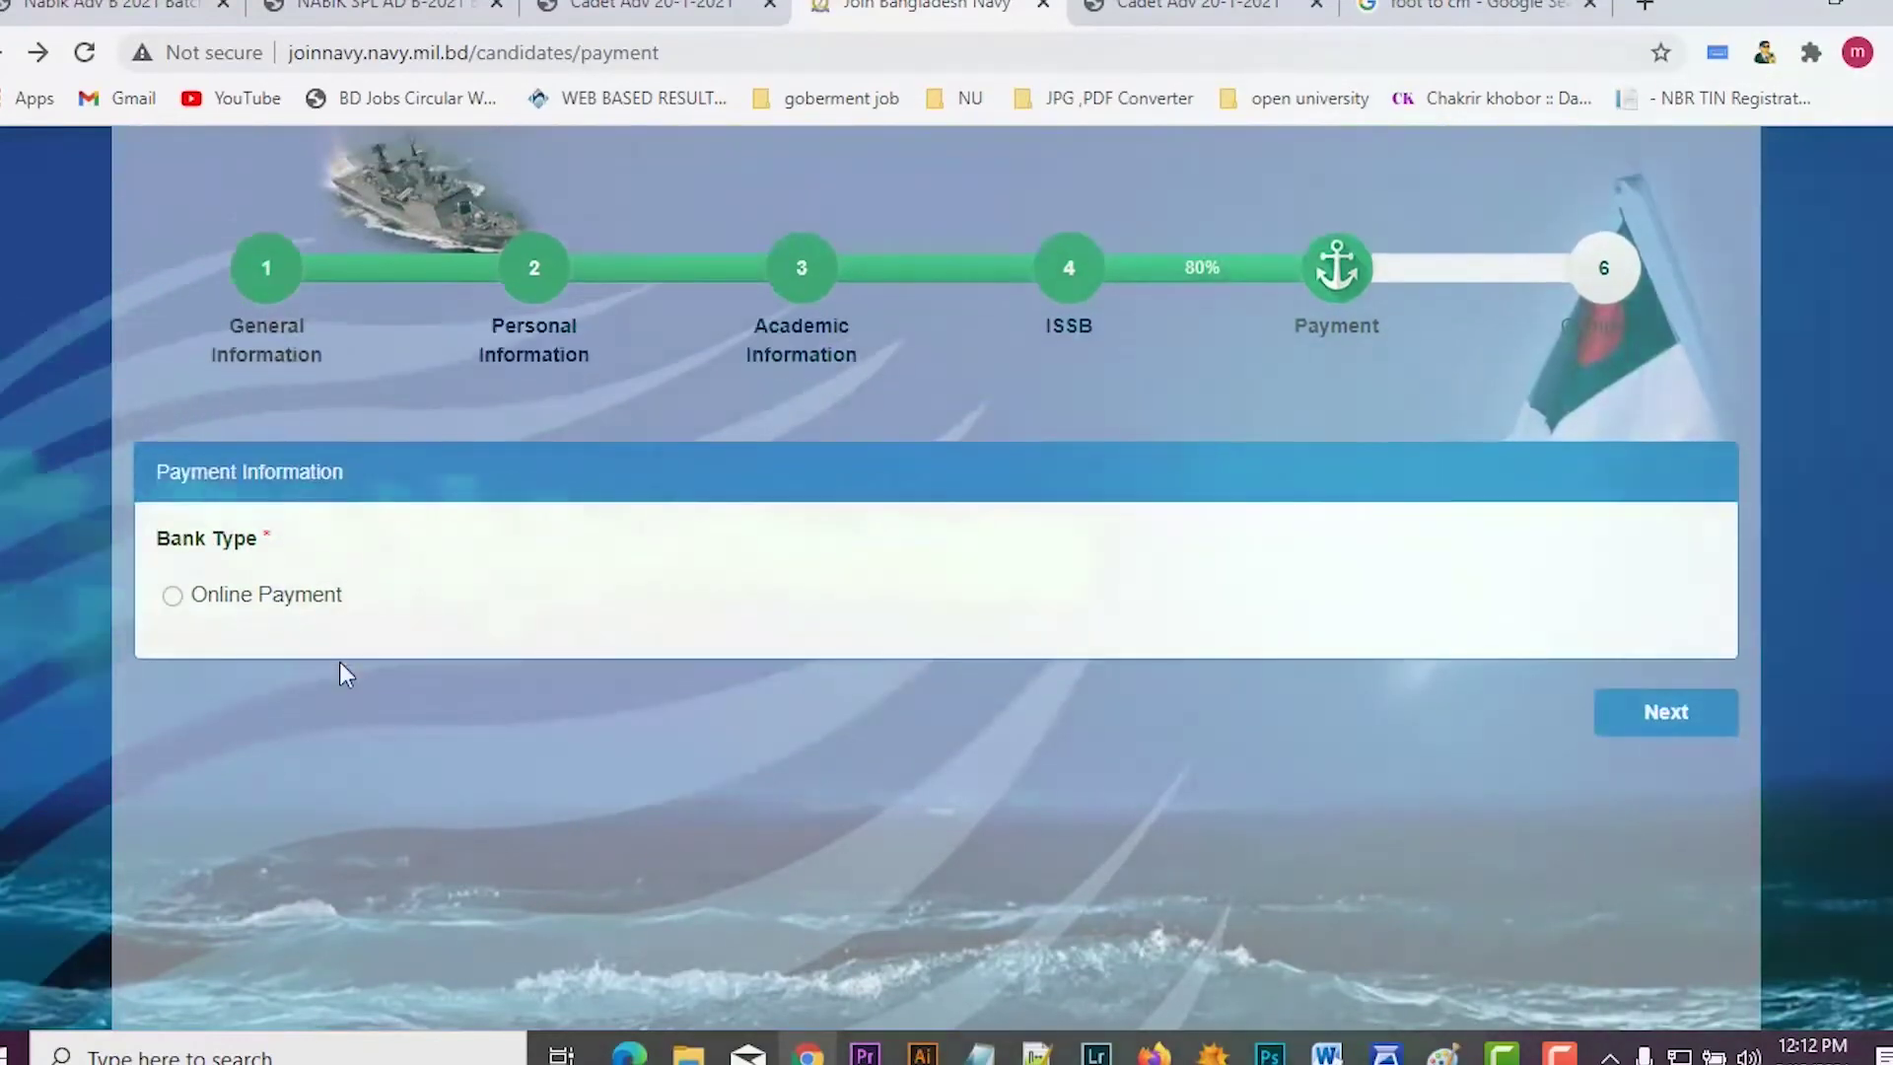
pyautogui.scroll(2, 339, 674)
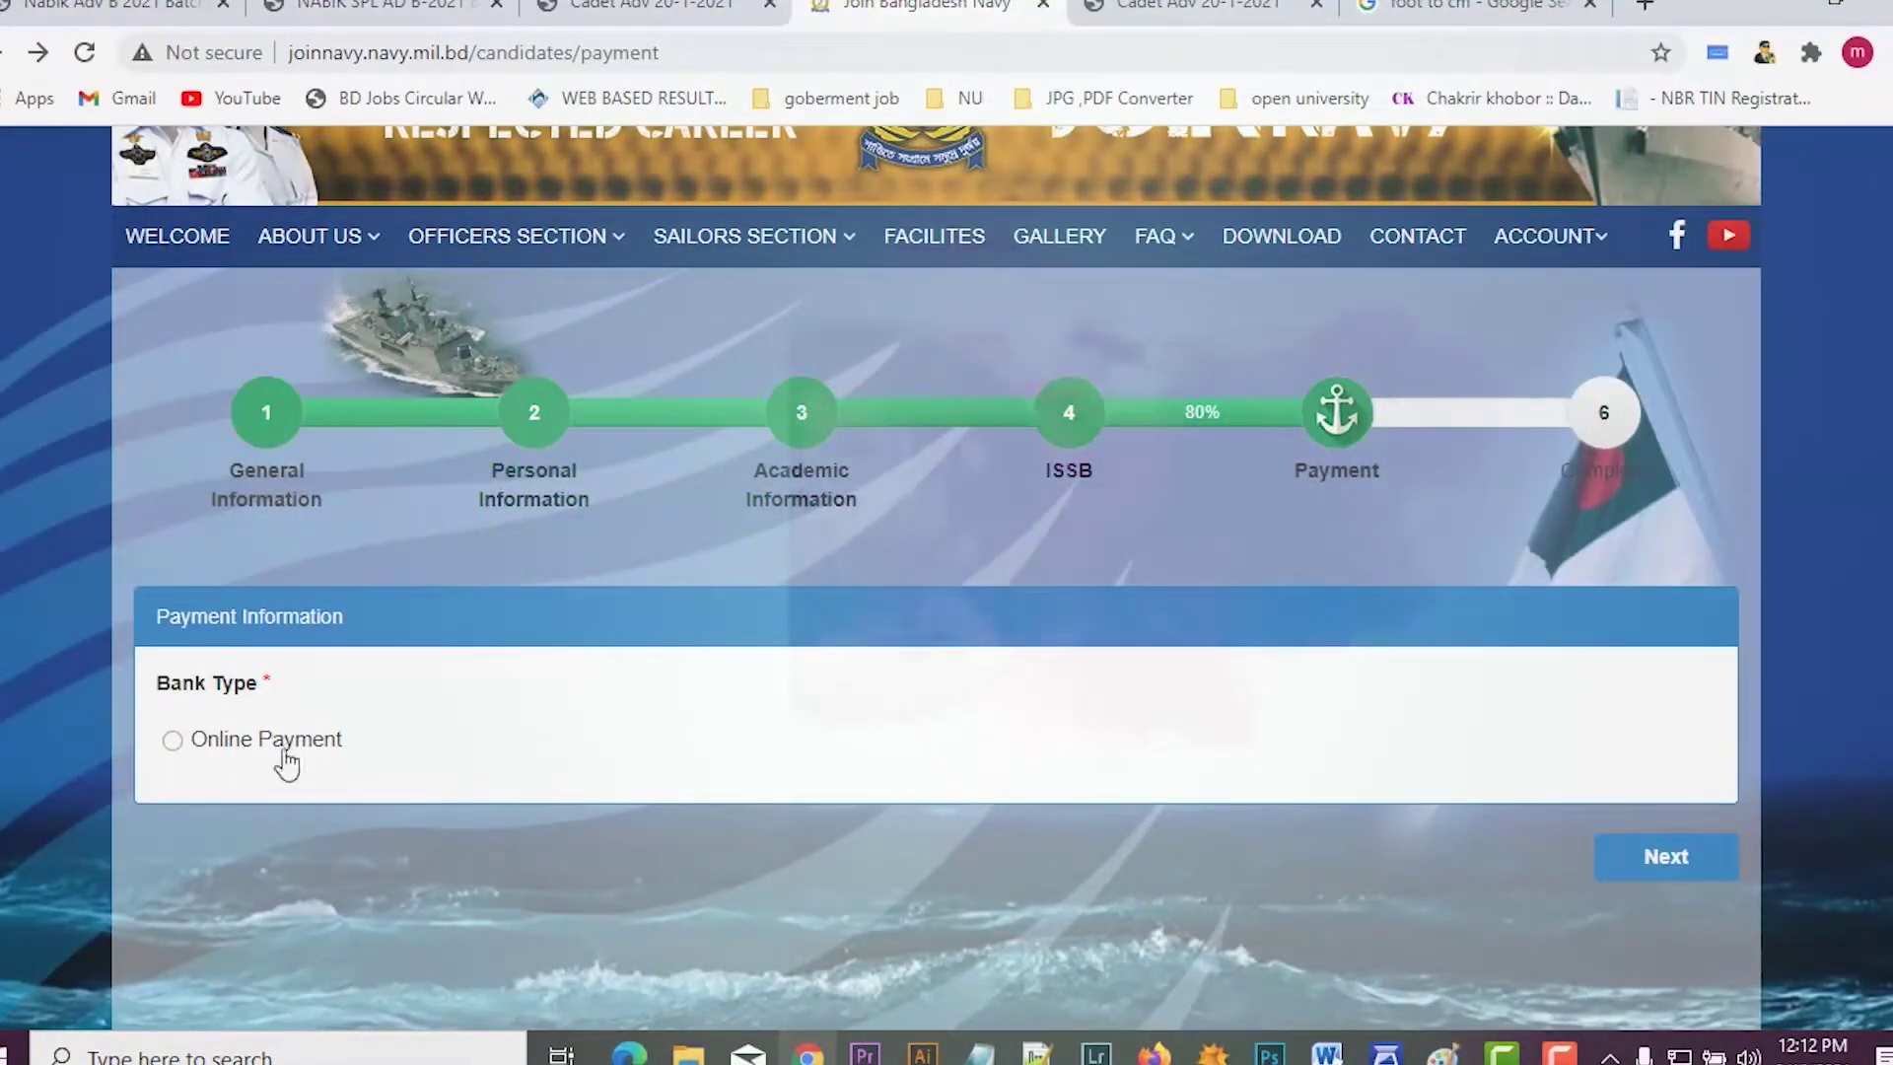
pyautogui.click(1666, 855)
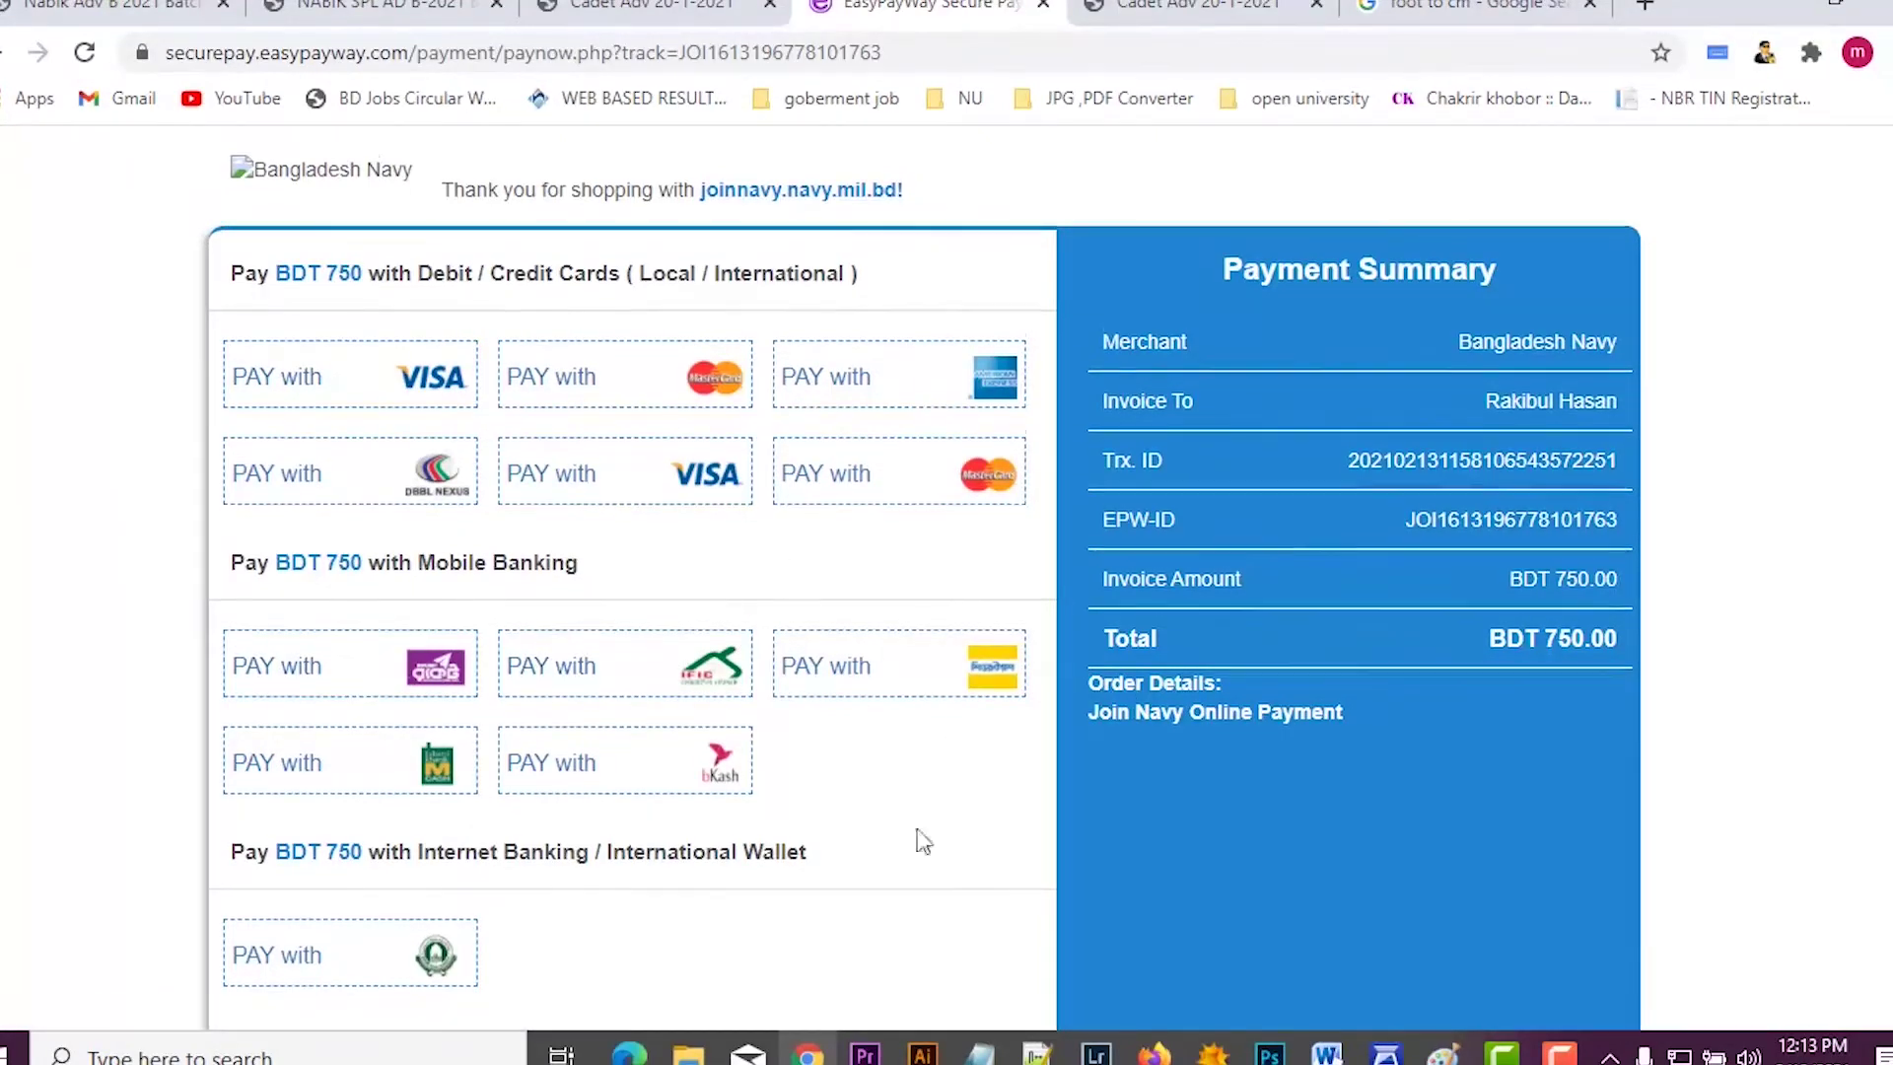
# Step: Choose bKash under Mobile Banking to pay the BDT 750.00 invoice
pyautogui.scroll(-1, 868, 833)
pyautogui.scroll(1, 809, 793)
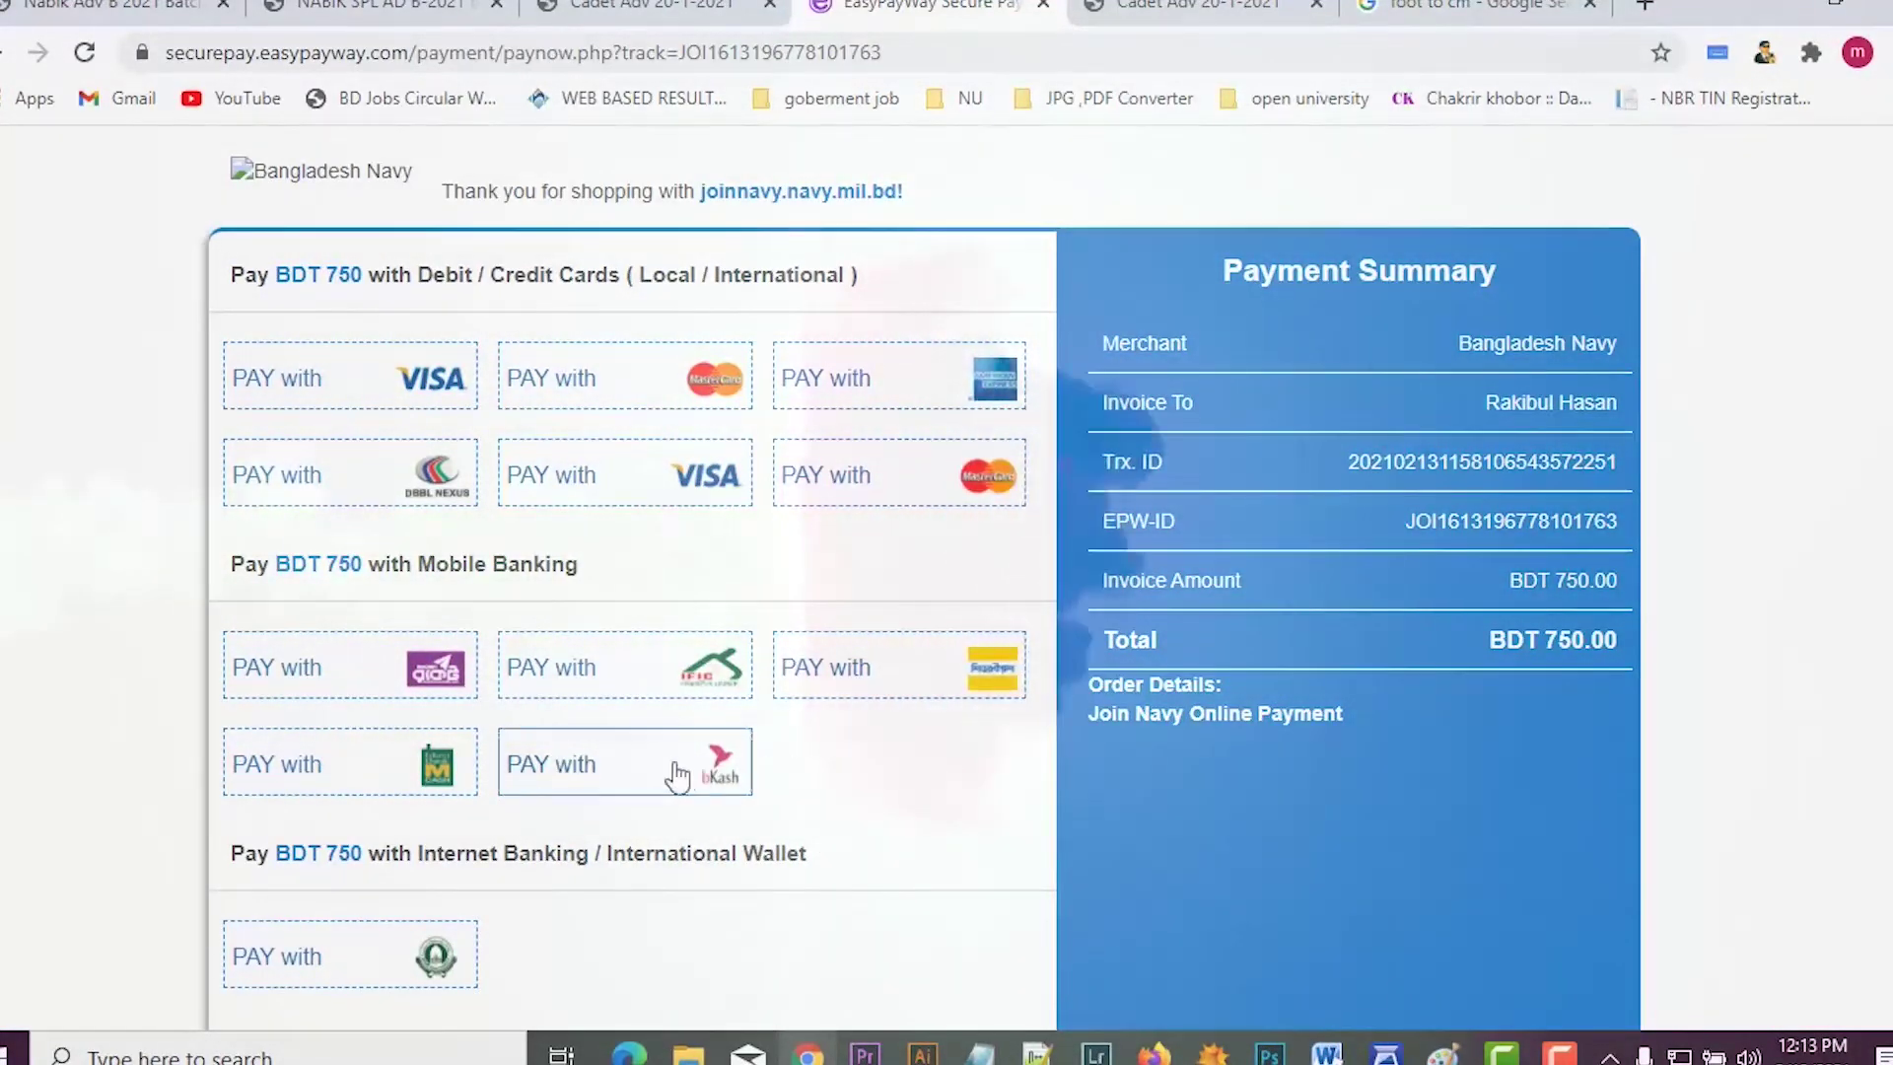
pyautogui.click(684, 776)
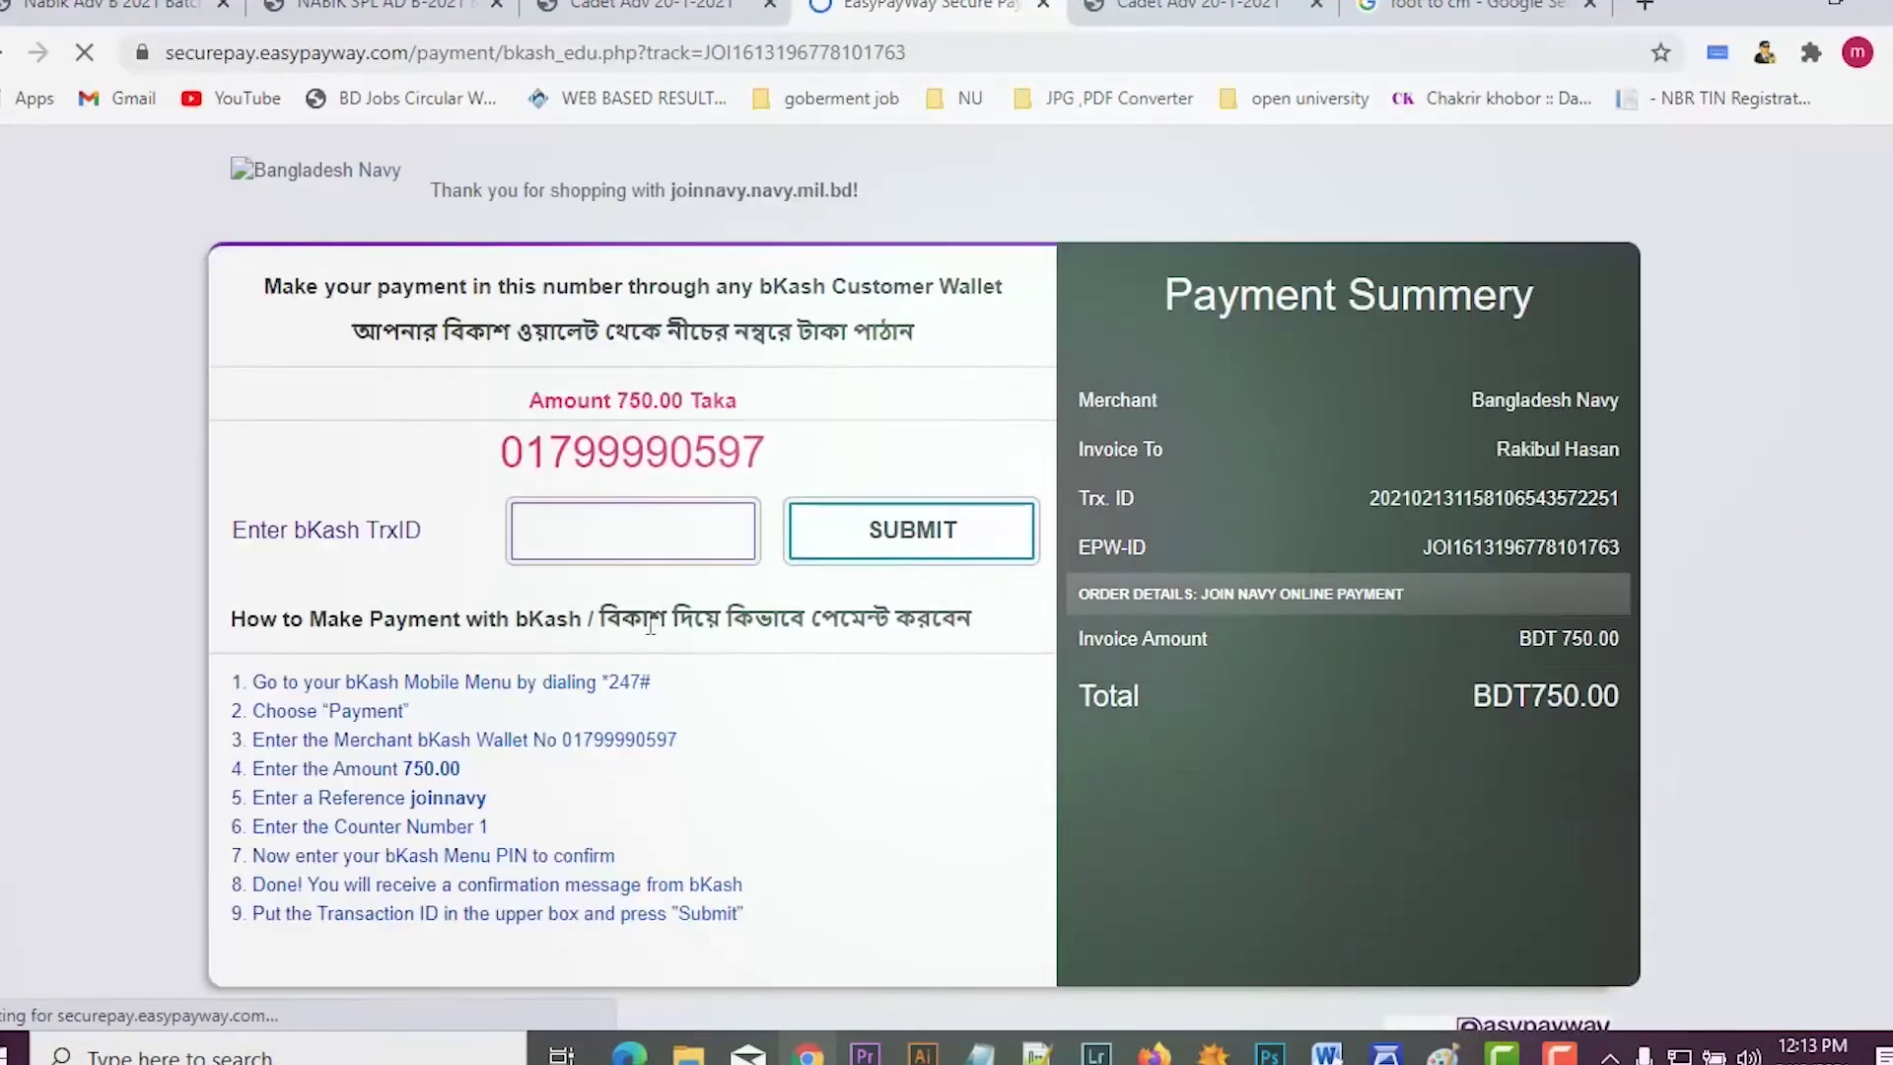
# Step: Select the bKash merchant wallet number, focus the TrxID box, then view the Cadet Adv 20-1-2021 PDF
pyautogui.click(643, 552)
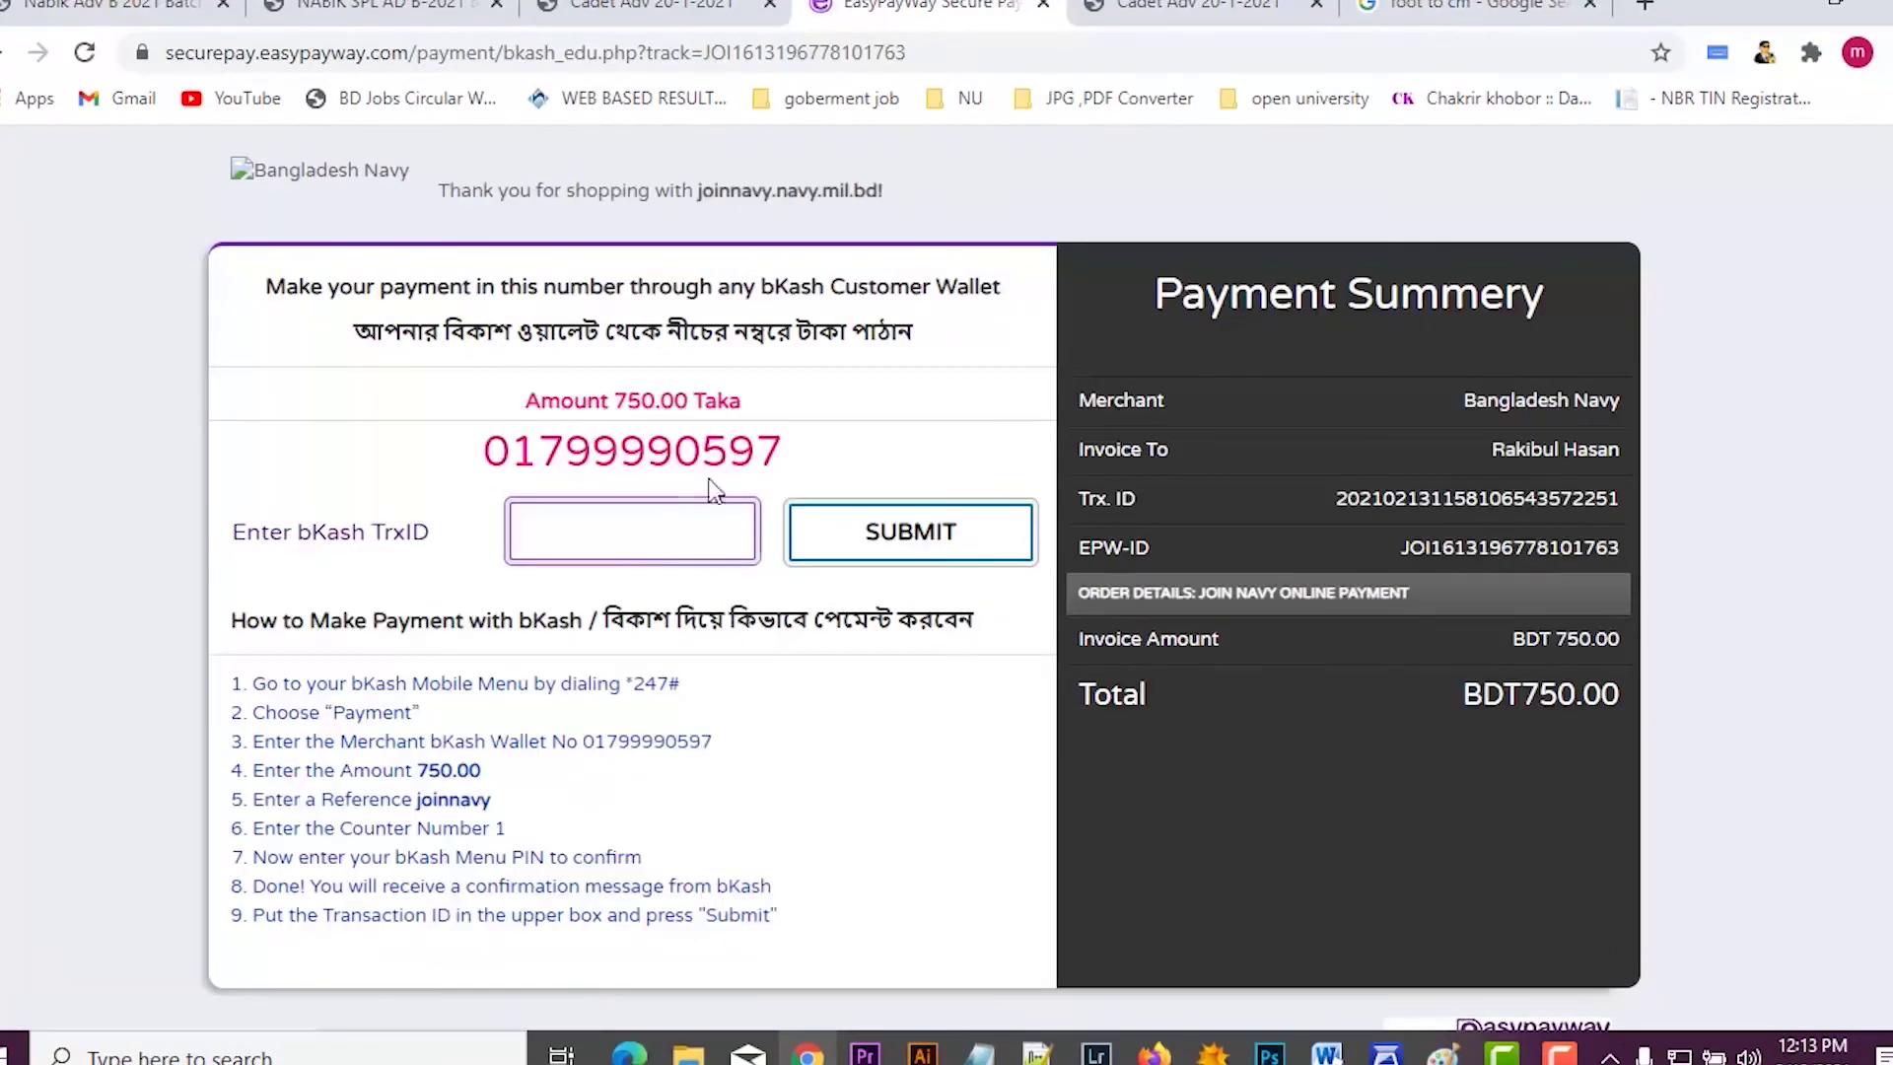
pyautogui.moveTo(795, 477); pyautogui.dragTo(496, 480)
pyautogui.click(471, 498)
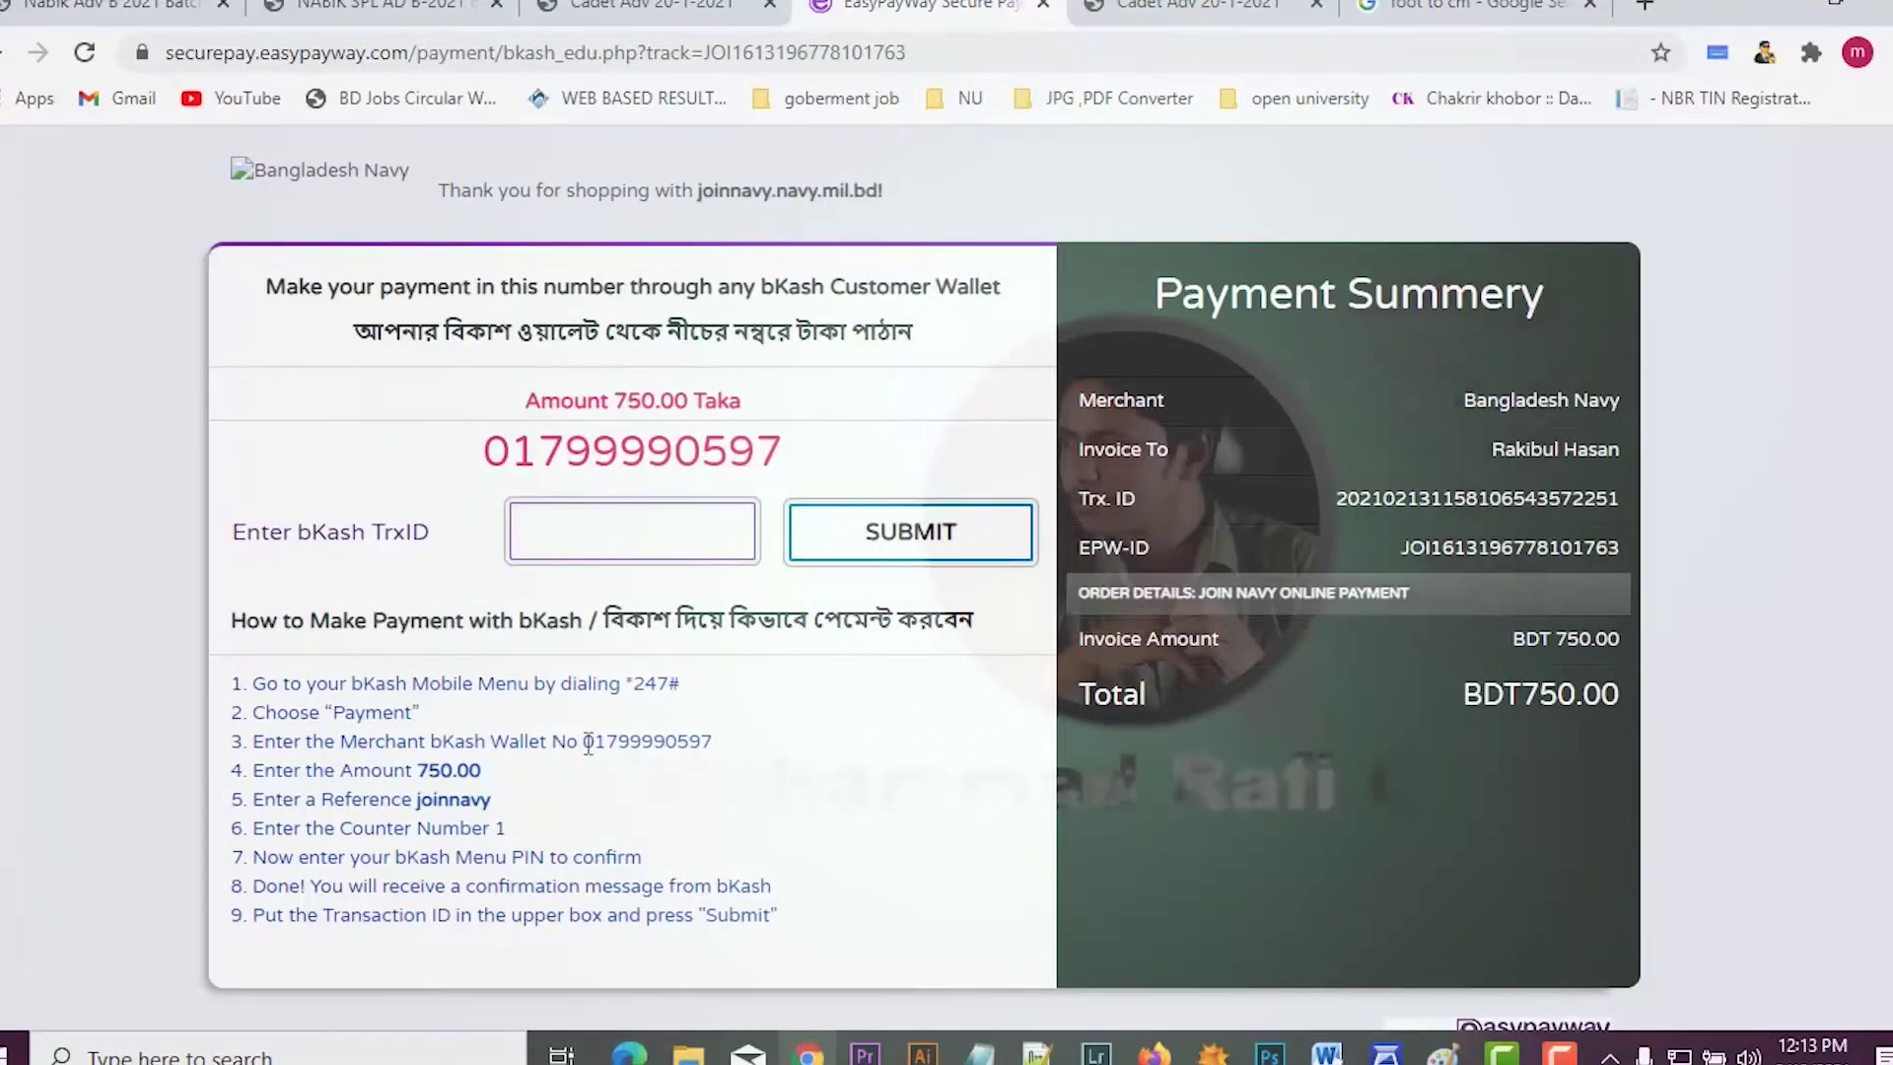
pyautogui.moveTo(481, 476); pyautogui.dragTo(784, 455)
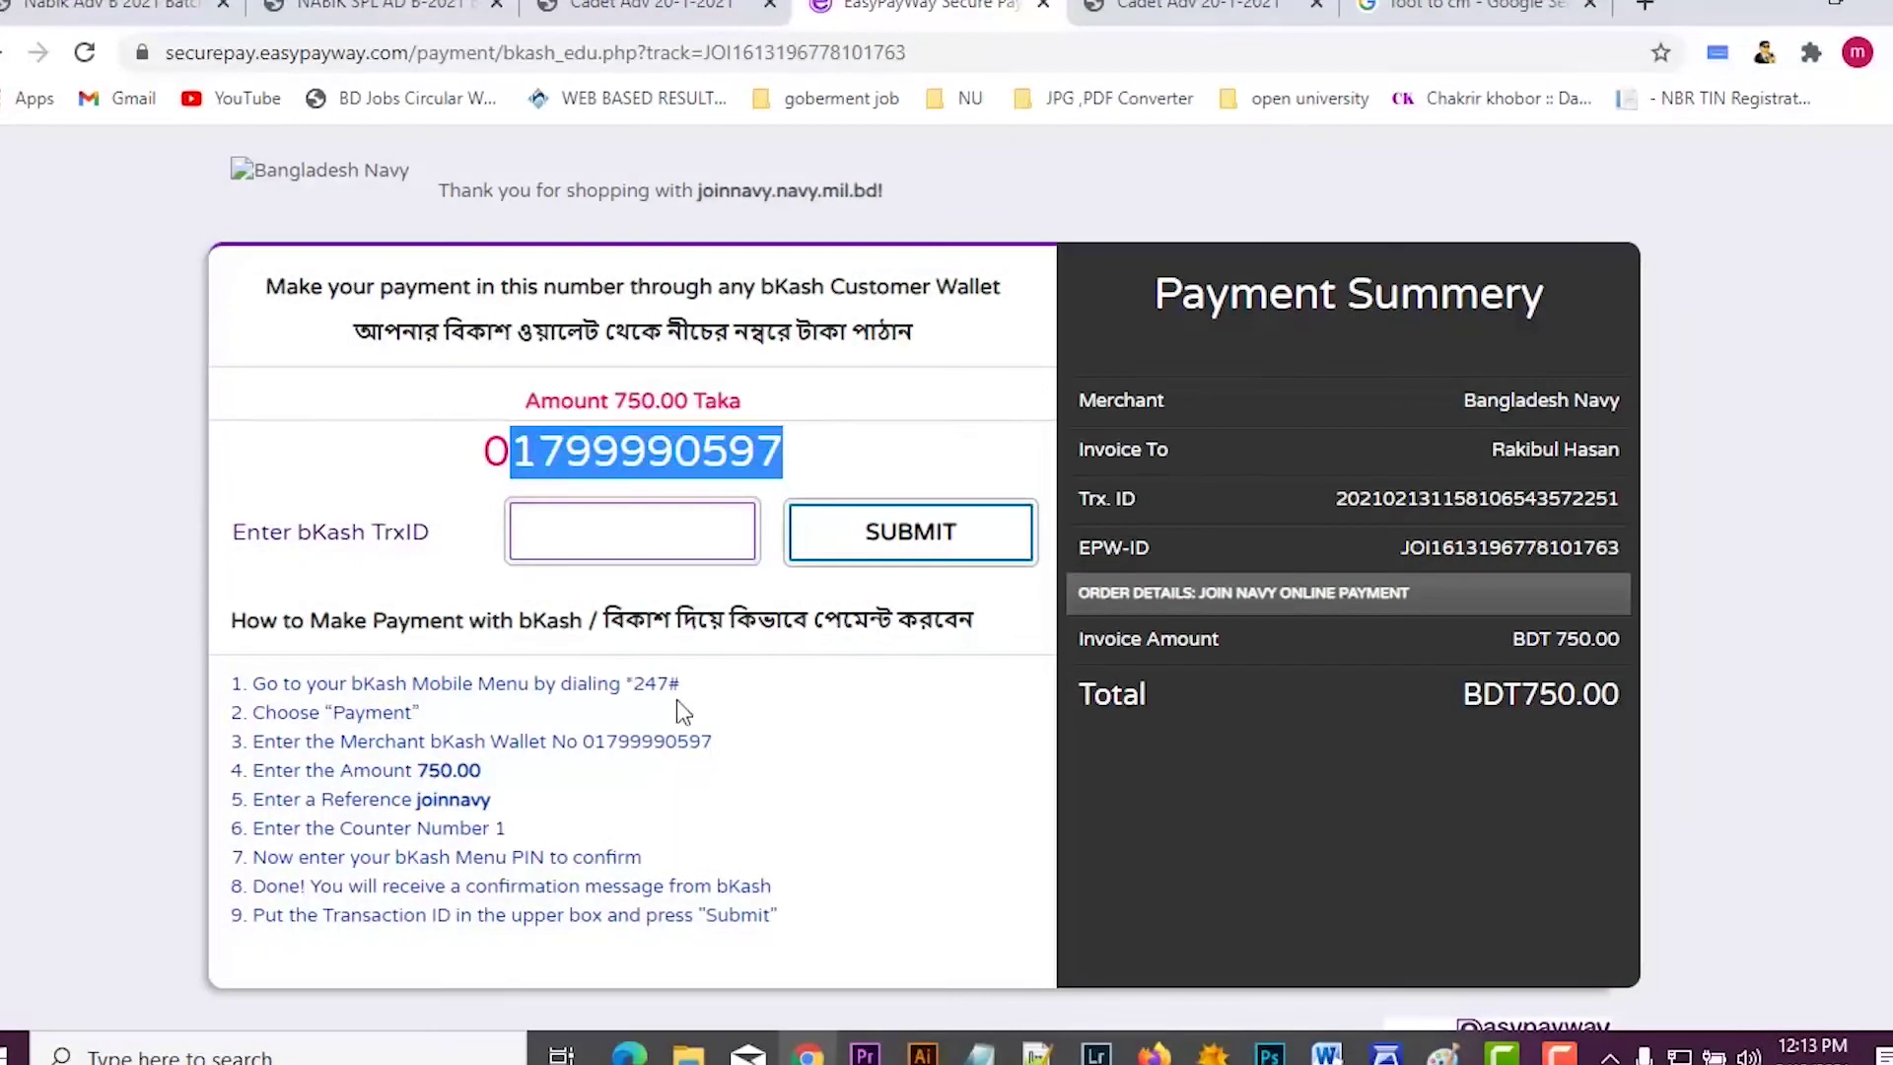
pyautogui.click(677, 701)
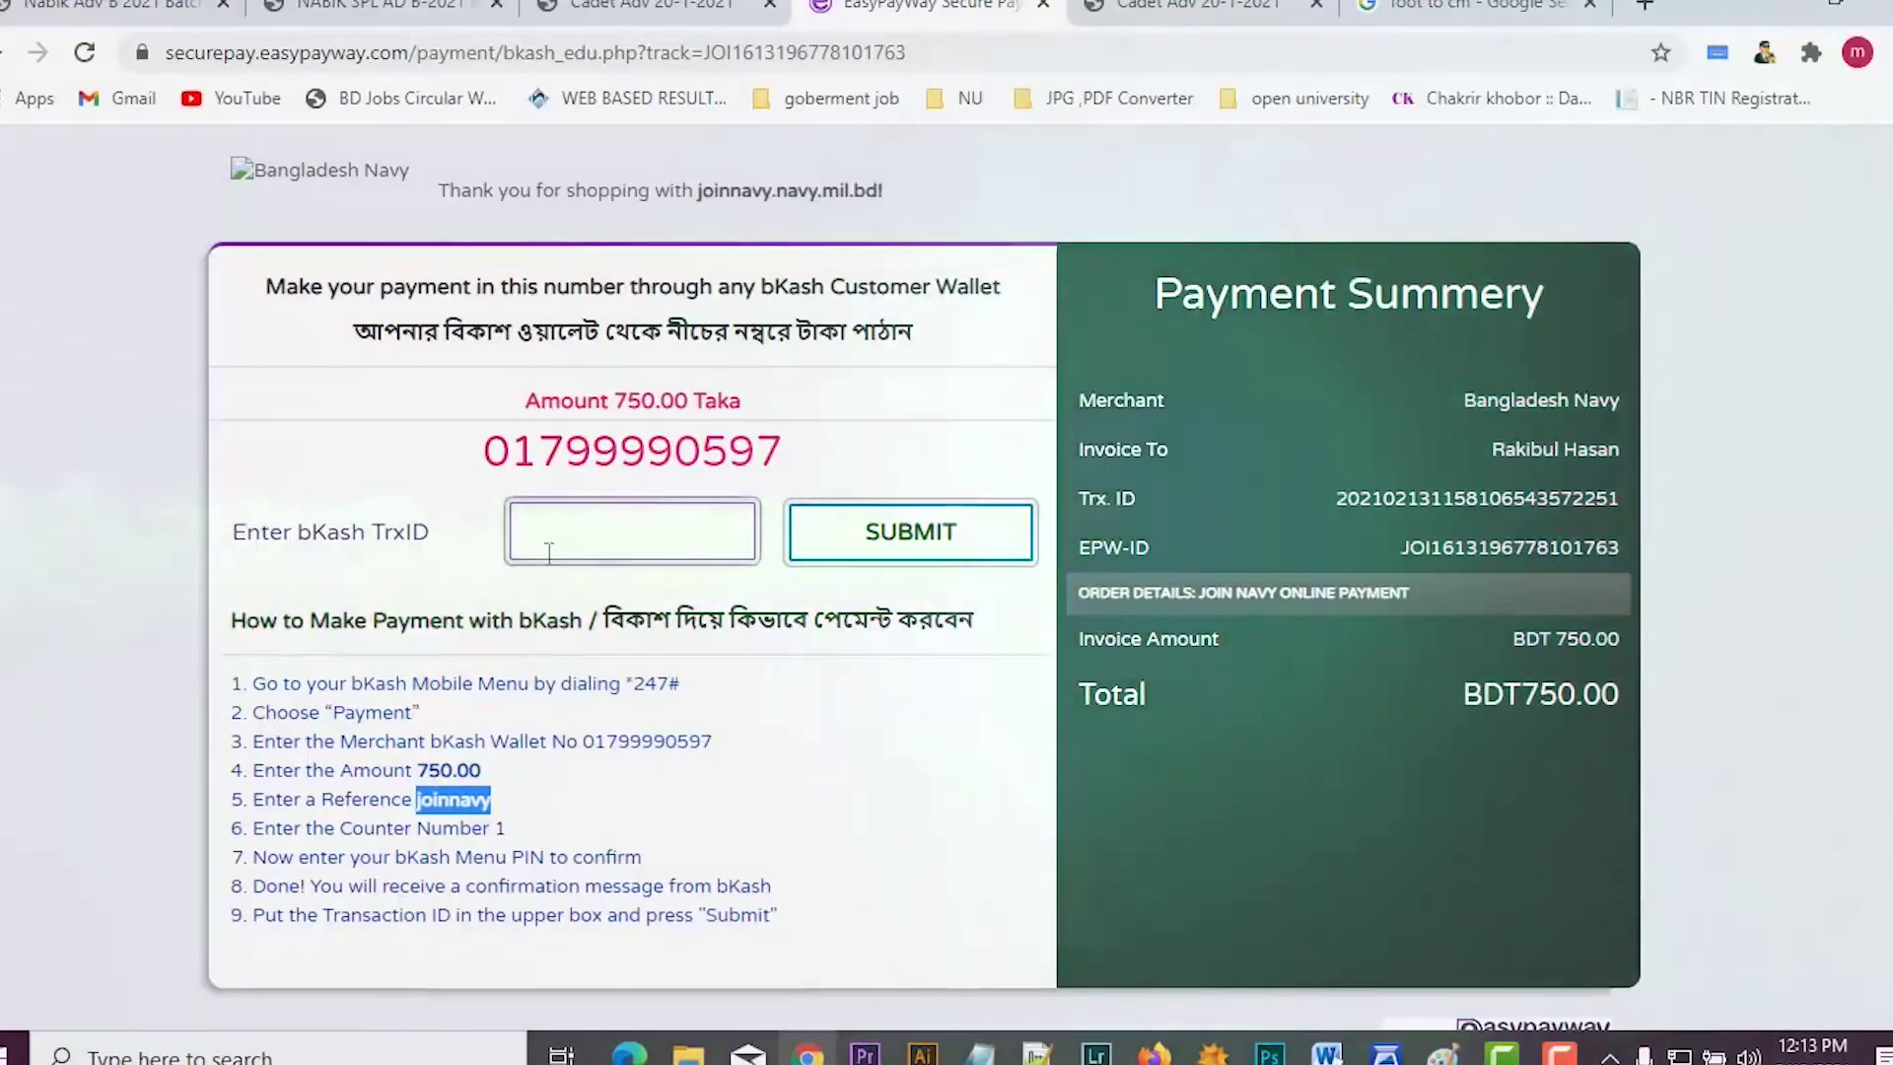
pyautogui.click(546, 540)
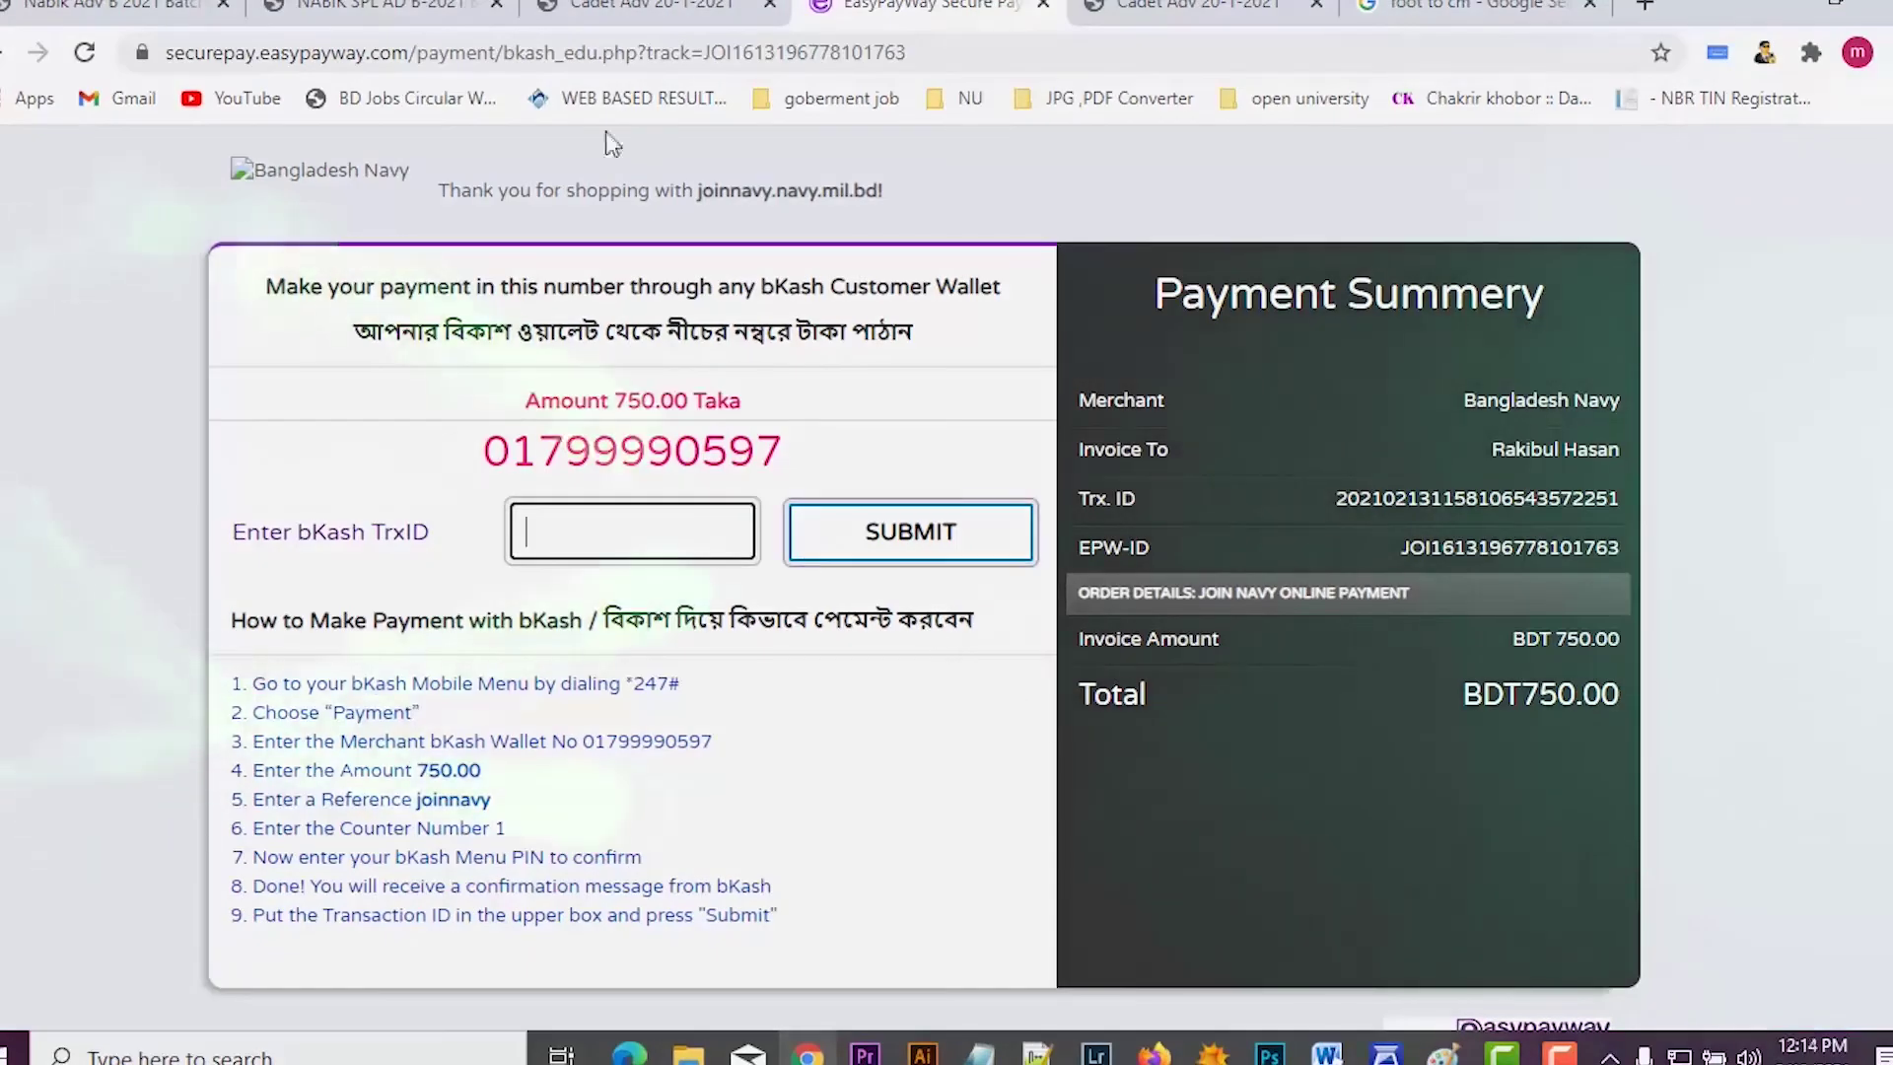
pyautogui.click(650, 6)
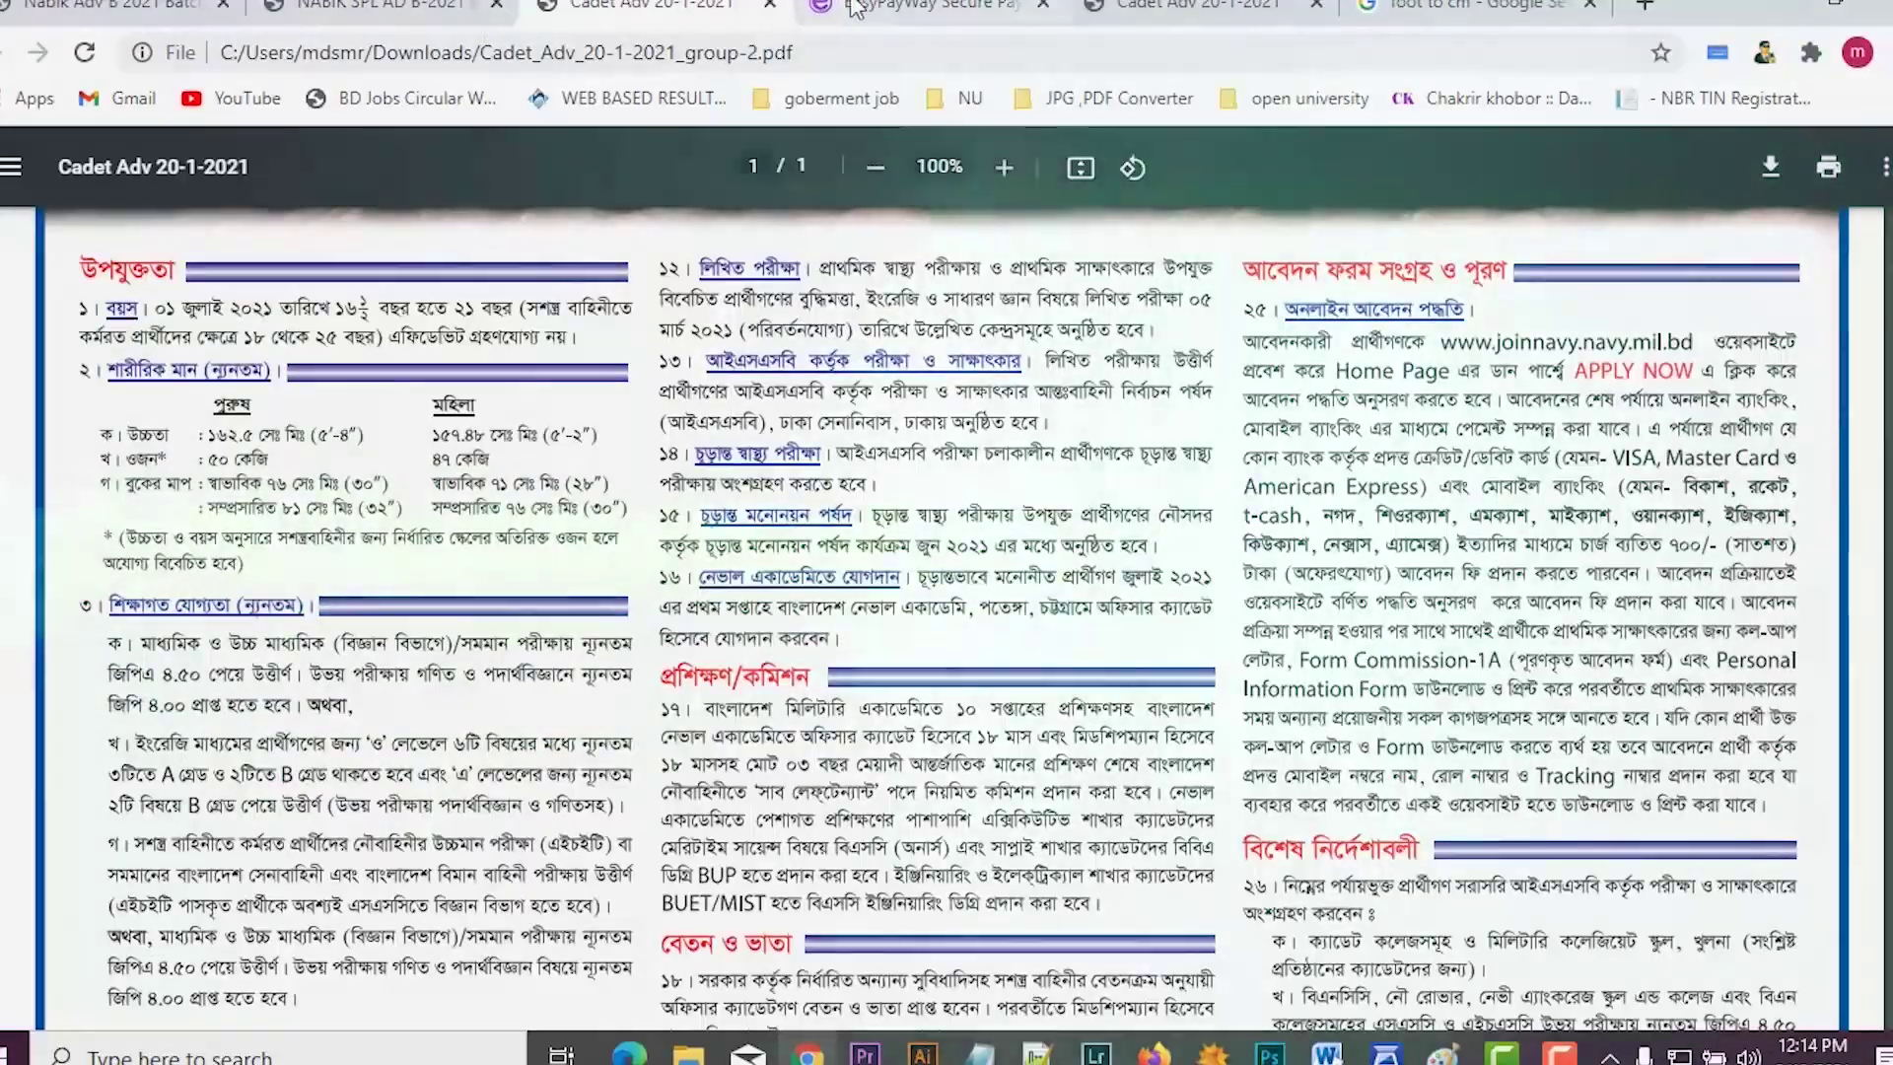